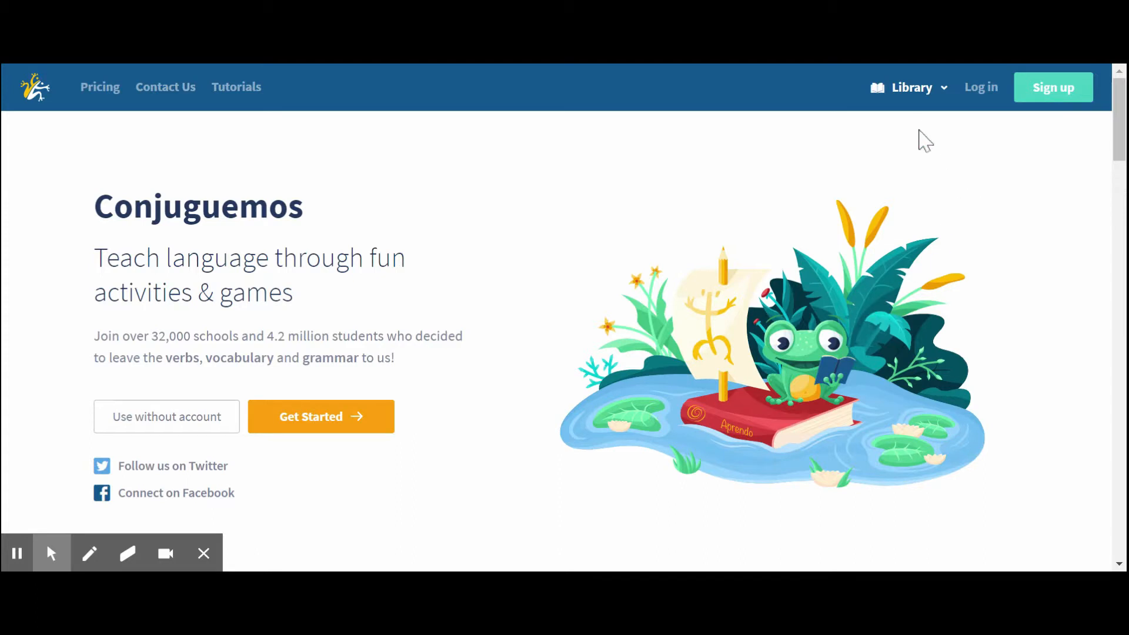
- Open the Spanish verbs library and choose the "Present tense (all verbs)" activity set
left_click(916, 102)
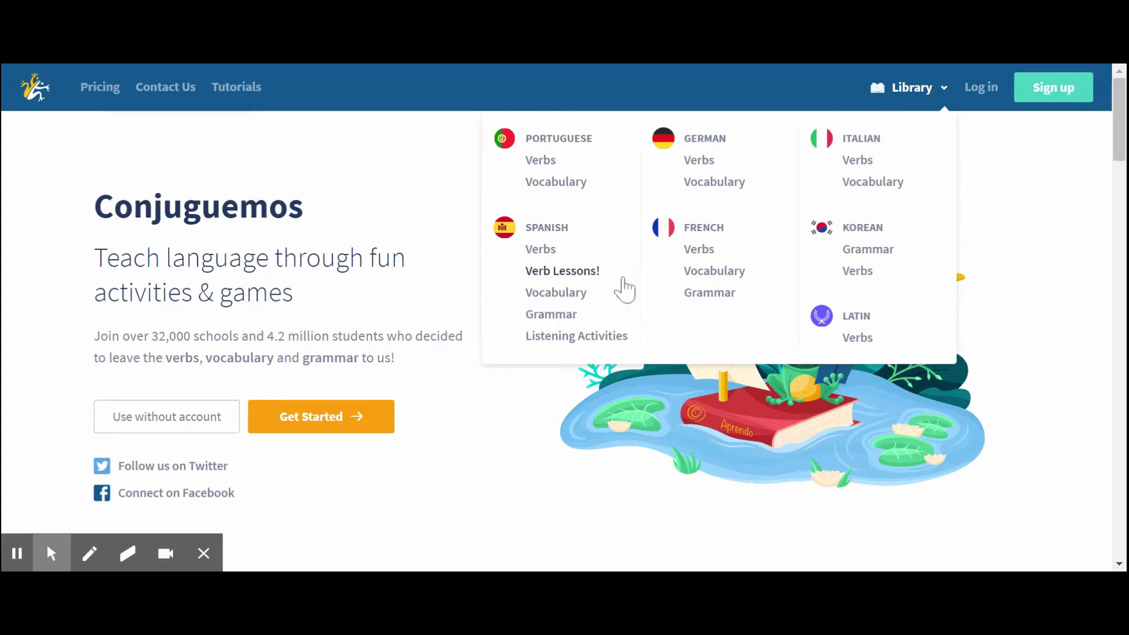
left_click(549, 252)
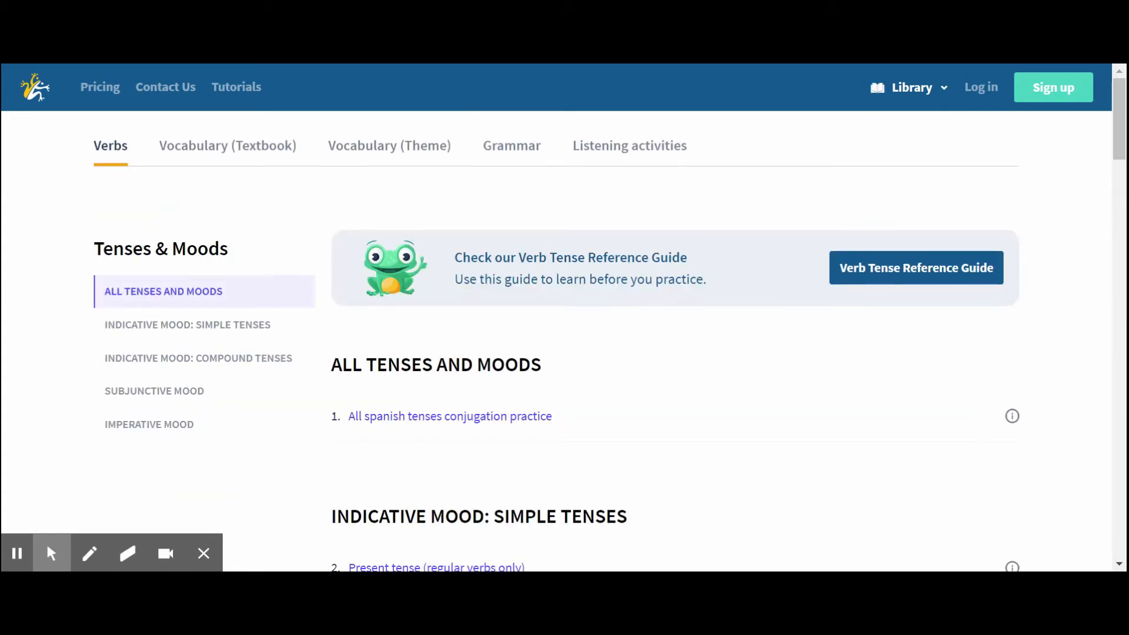
scroll(549, 259, "down", 7)
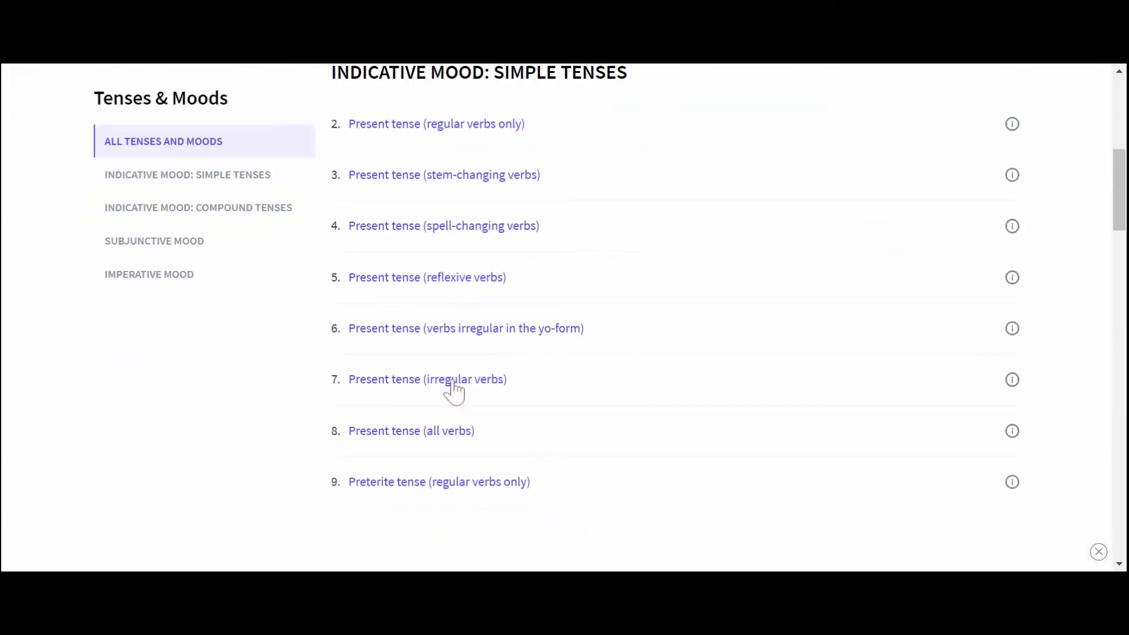
left_click(434, 435)
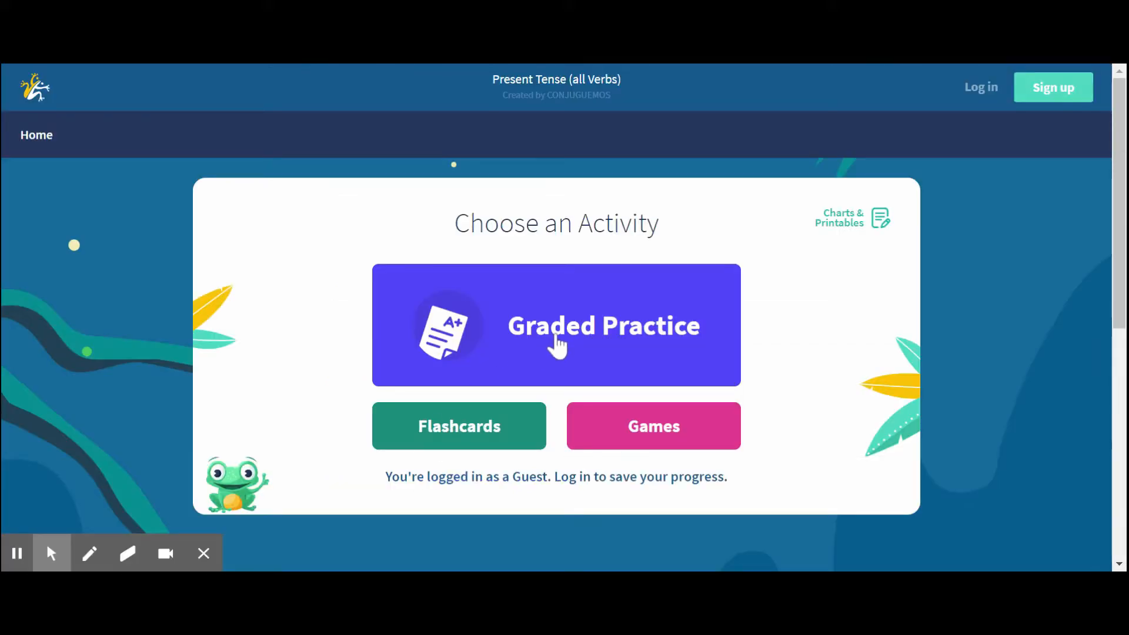
- Open the Graded Practice activity and review its customization settings without saving changes
left_click(651, 426)
left_click(554, 344)
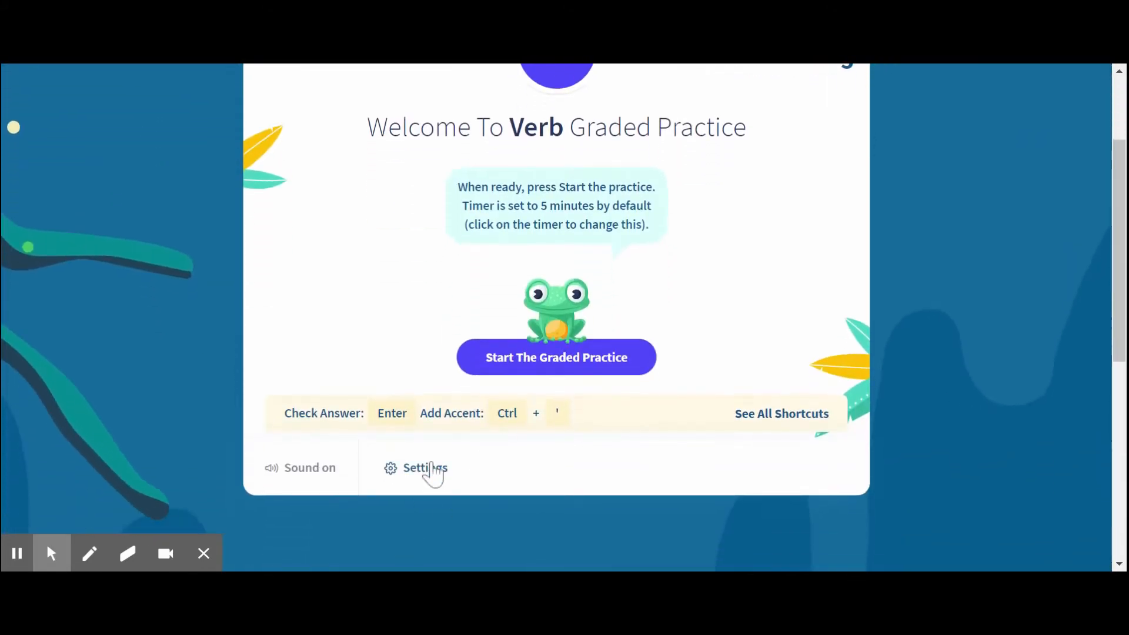
left_click(432, 469)
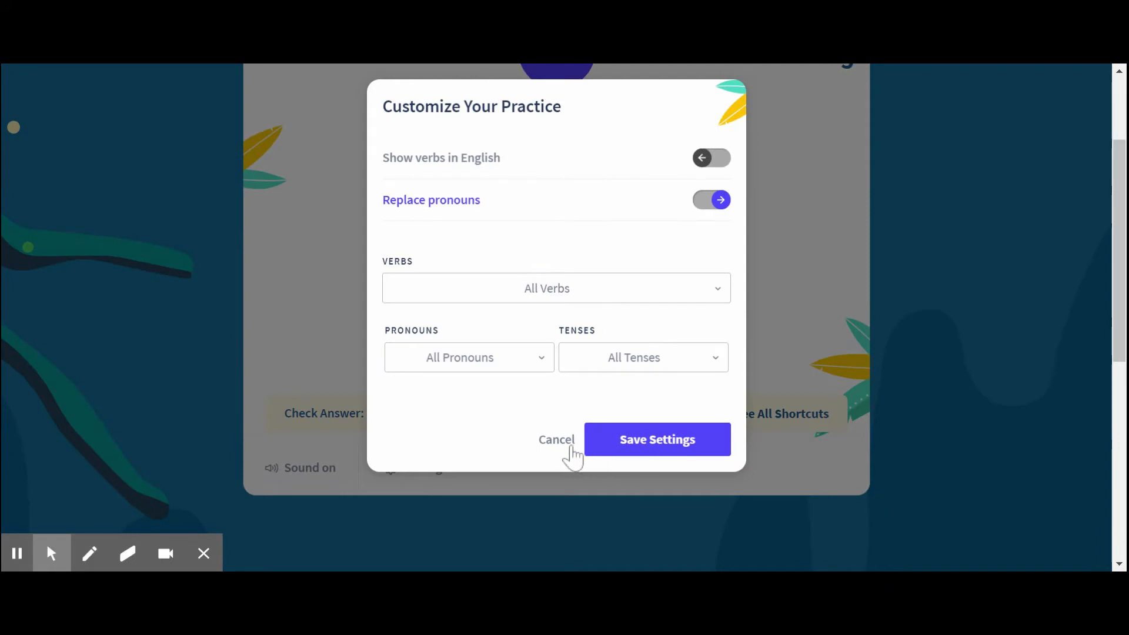
left_click(559, 440)
scroll(557, 446, "up", 4)
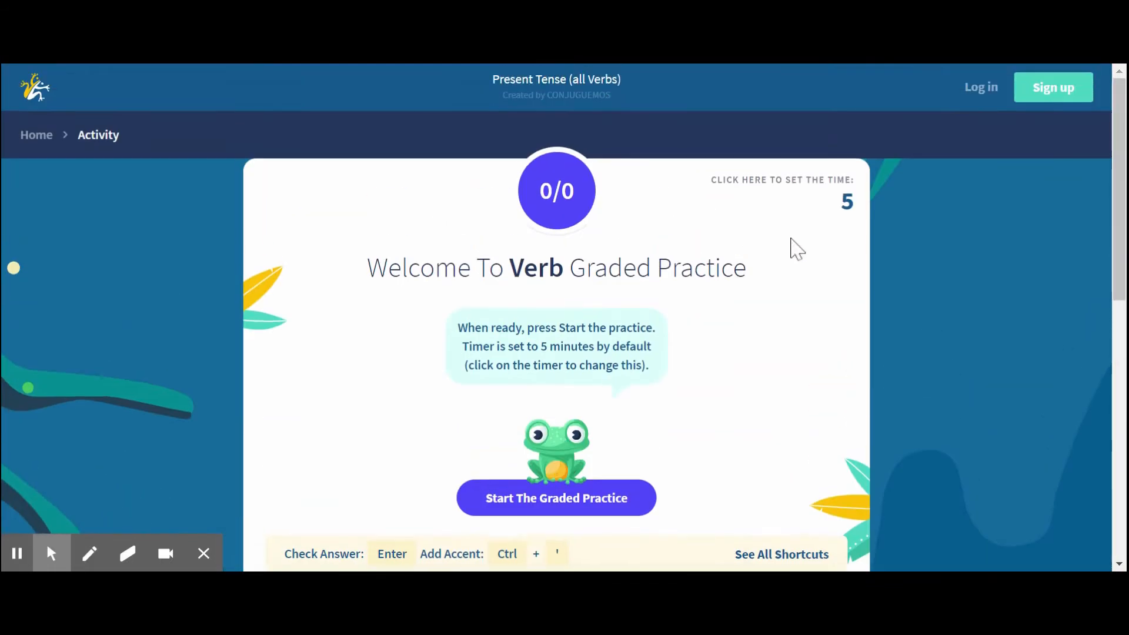
- Save the practice timer at 5 minutes, switched on, and start the graded practice
left_click(846, 206)
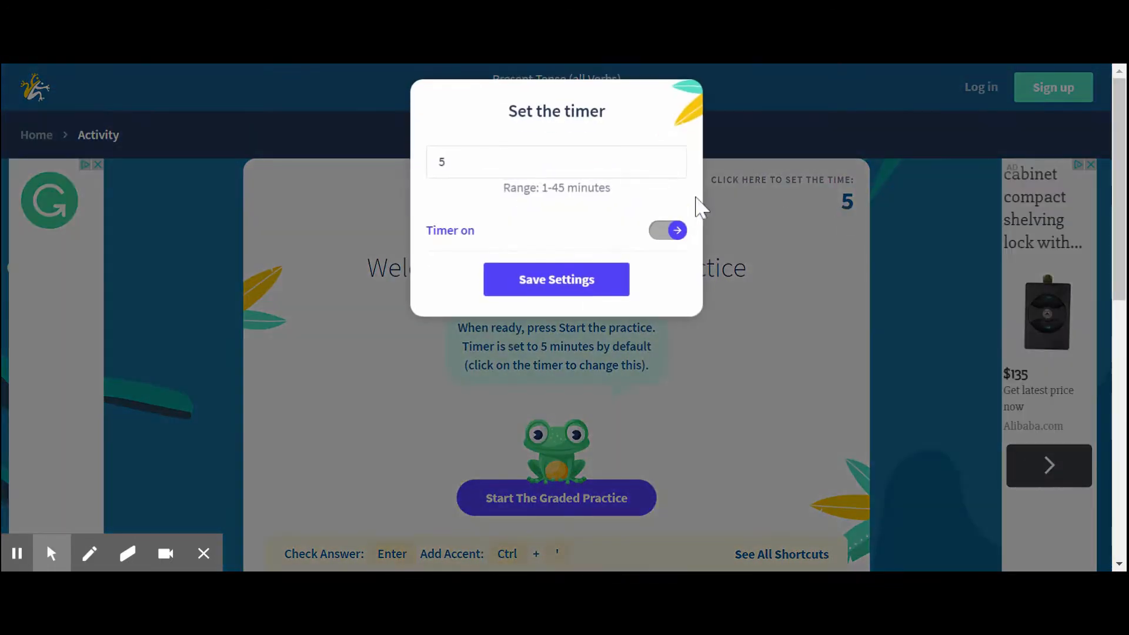
left_click(563, 288)
left_click(554, 499)
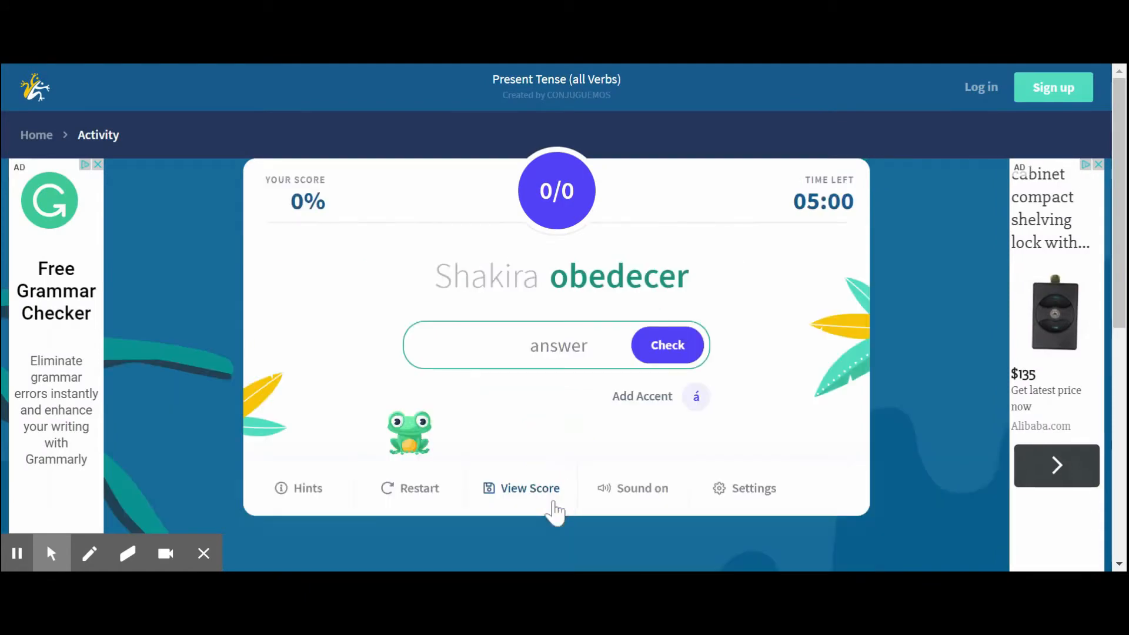
- Submit "kjhkh" as the answer for "Shakira obedecer", and view and close the practice score
left_click(555, 346)
type("kjhkh")
key("Return")
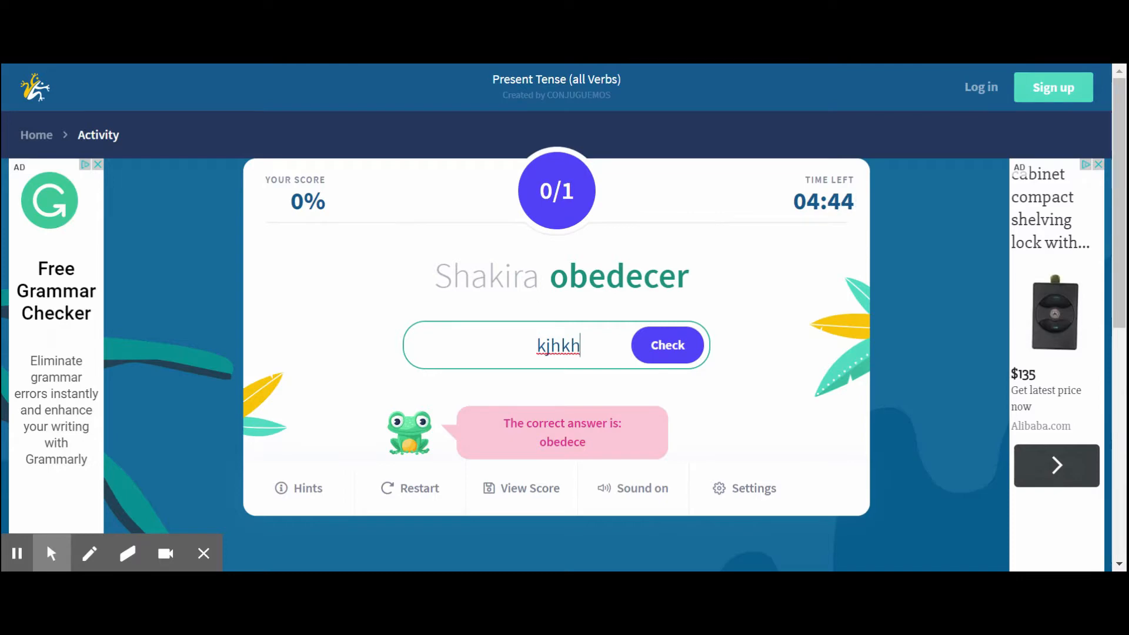
left_click(524, 492)
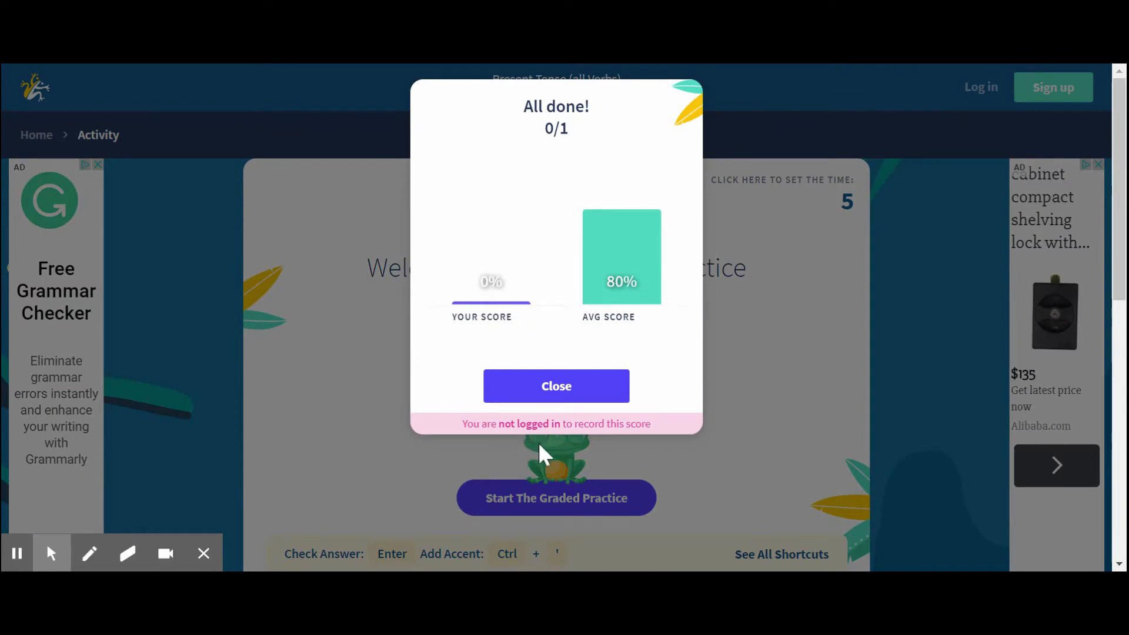
left_click(566, 385)
- Examine the selectable verbs in the practice customization settings and cancel without saving
scroll(567, 381, "down", 1)
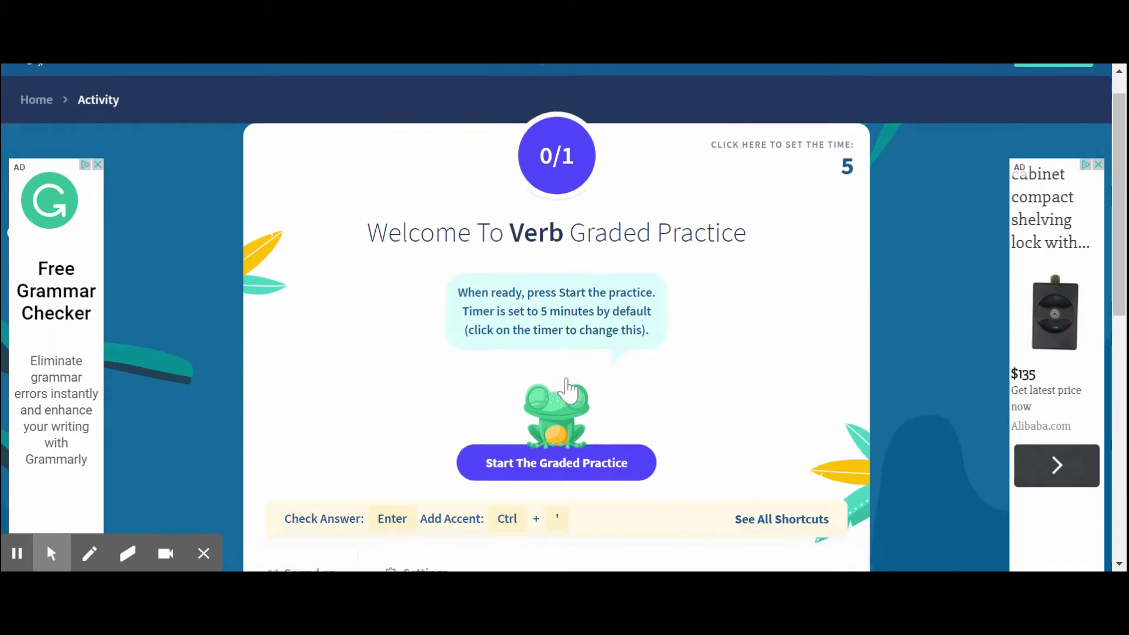
scroll(566, 388, "down", 1)
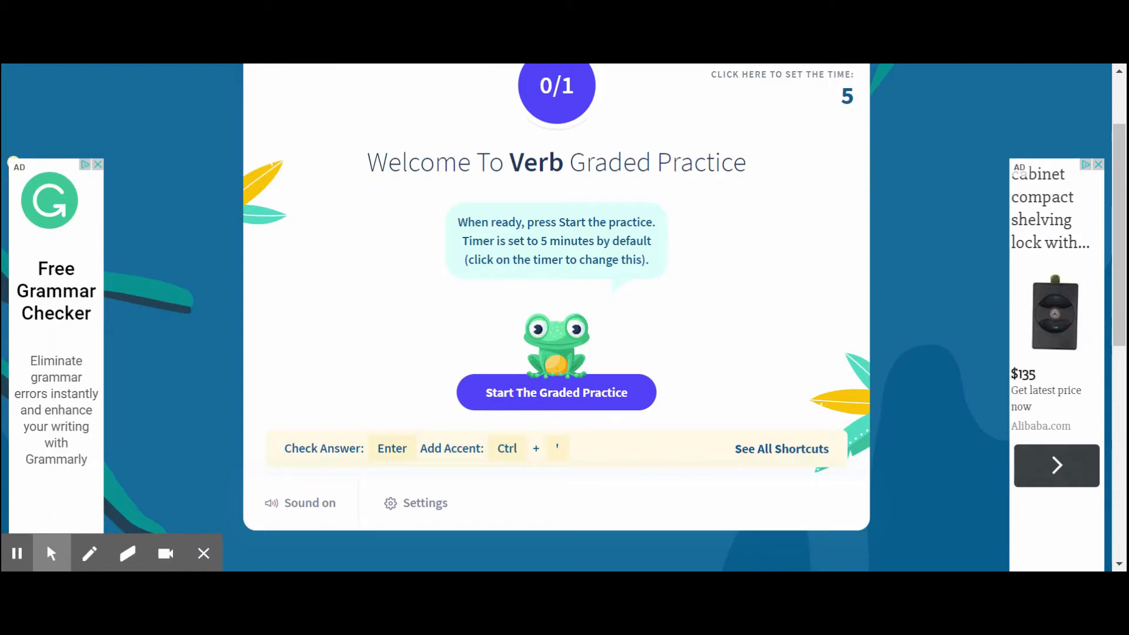
scroll(556, 317, "up", 2)
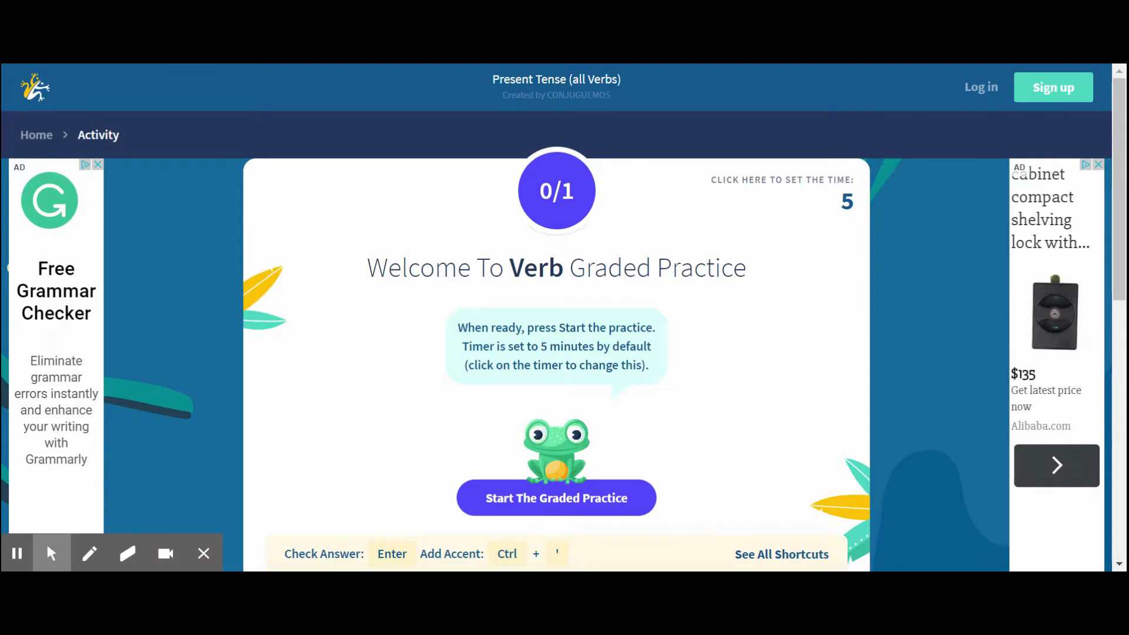
scroll(13, 127, "down", 2)
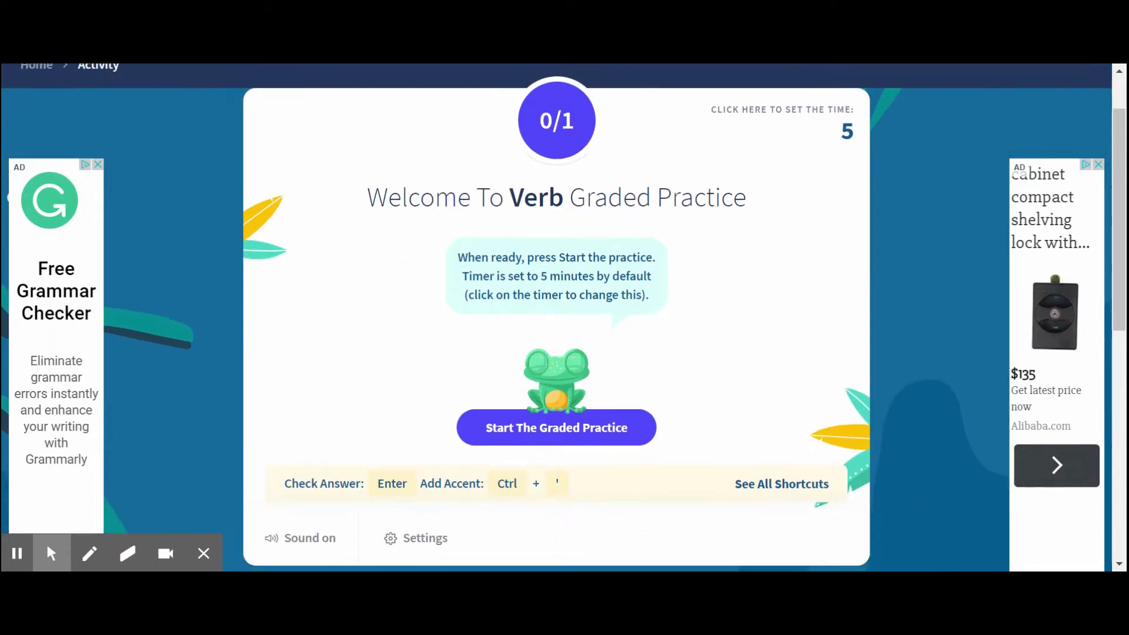
left_click(434, 470)
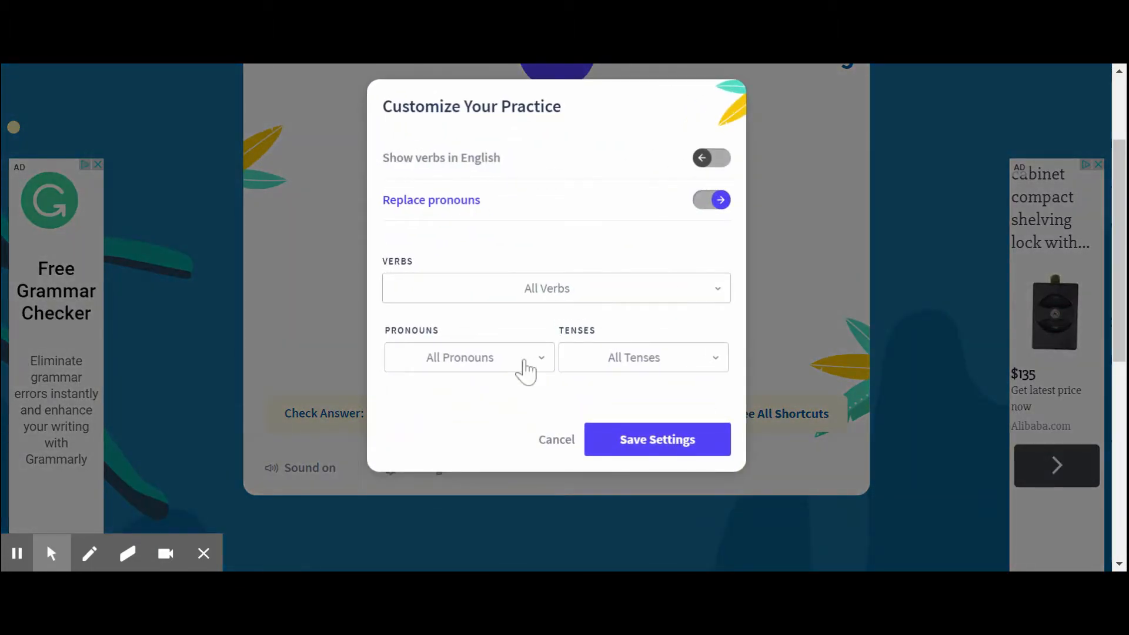
left_click(647, 302)
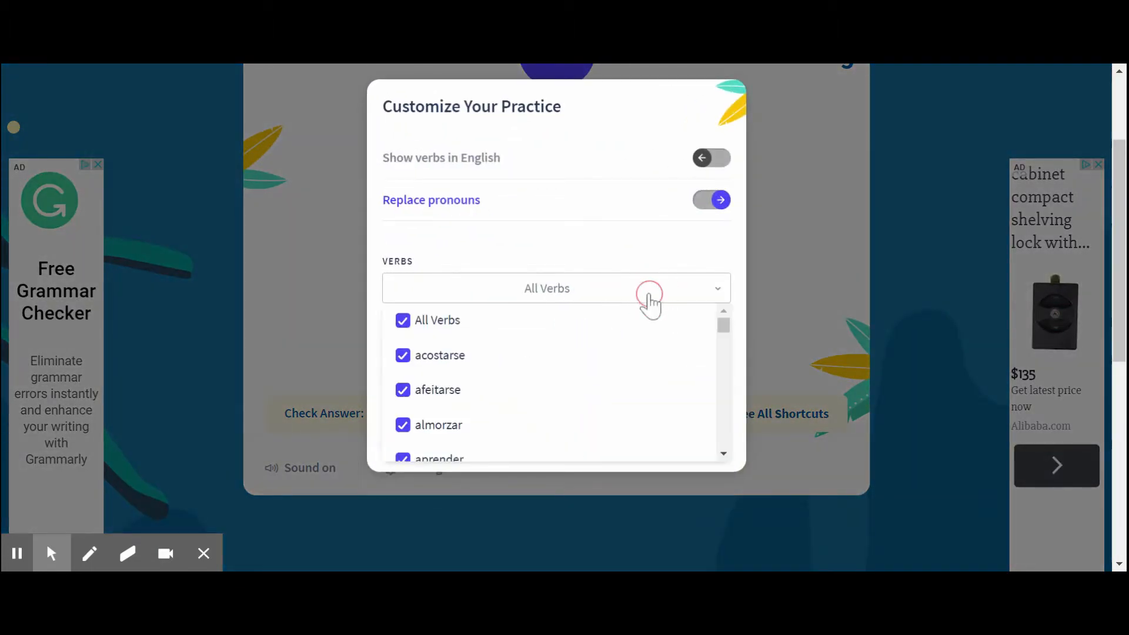
mouse_move(722, 327)
left_mouse_down()
mouse_move(726, 419)
mouse_move(727, 324)
left_mouse_up()
left_click(843, 275)
left_click(557, 439)
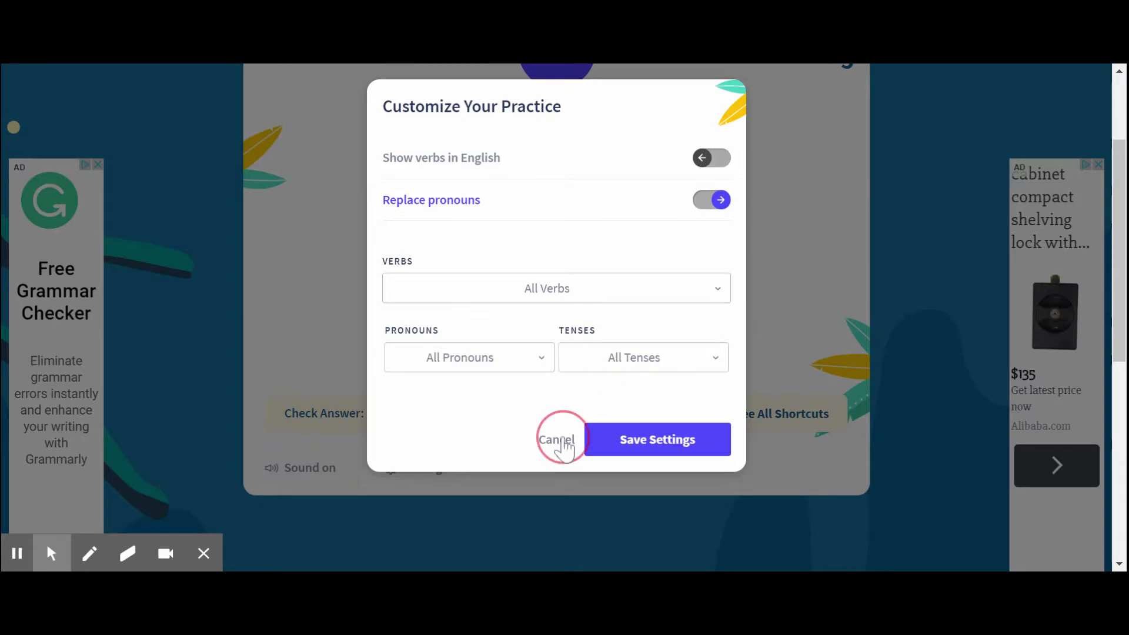
scroll(142, 76, "up", 2)
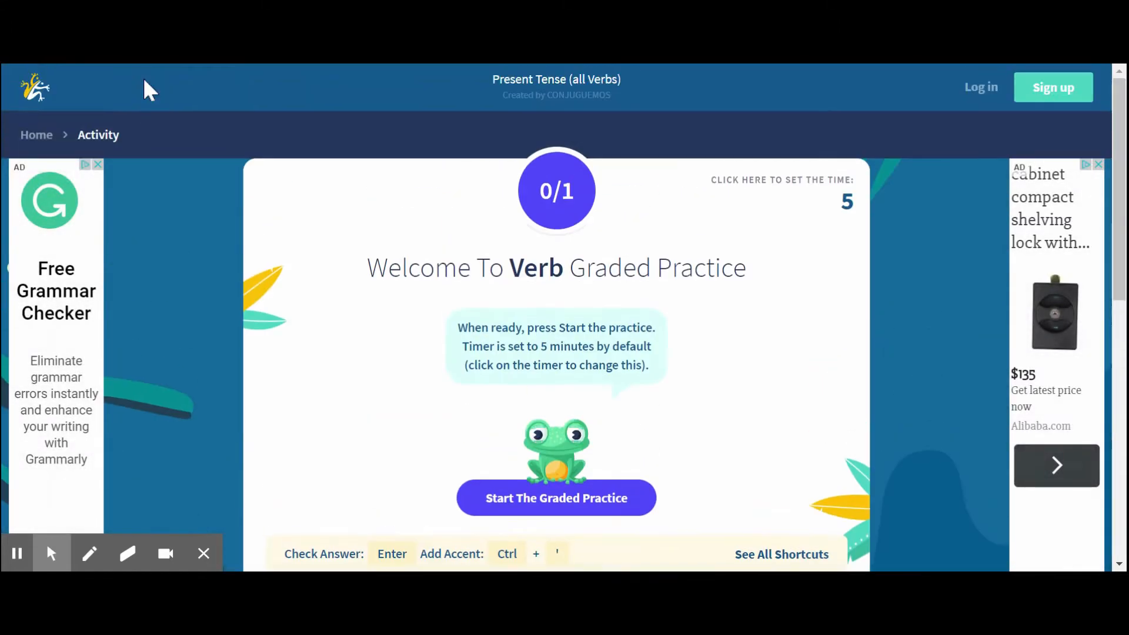
- Return to the activity choices for Present Tense (all Verbs) and open Games
left_click(42, 132)
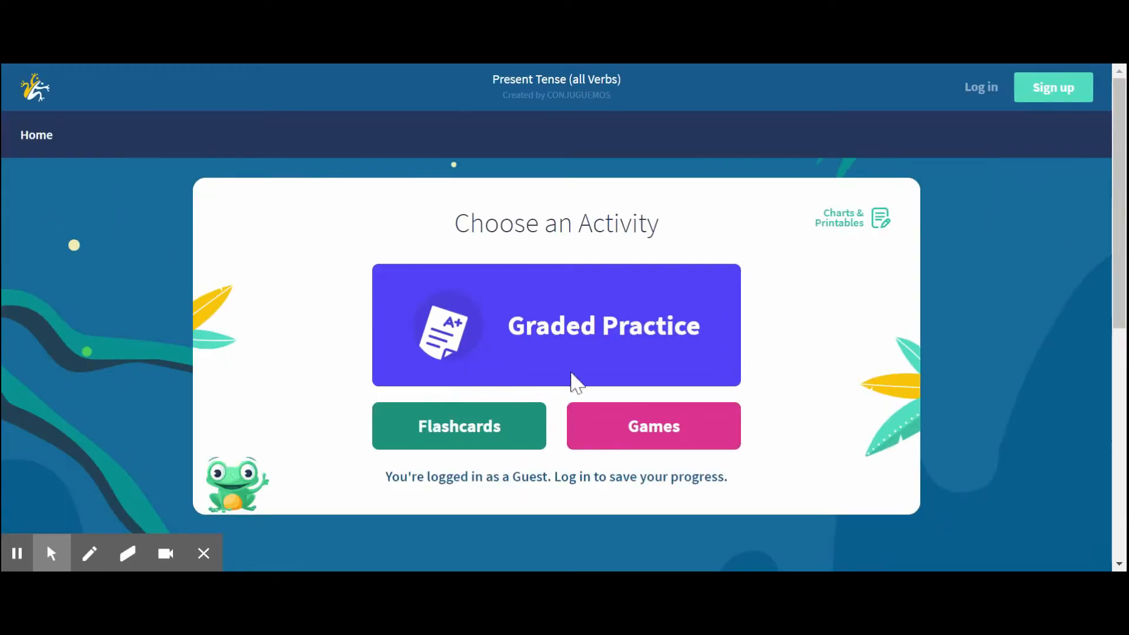
left_click(662, 433)
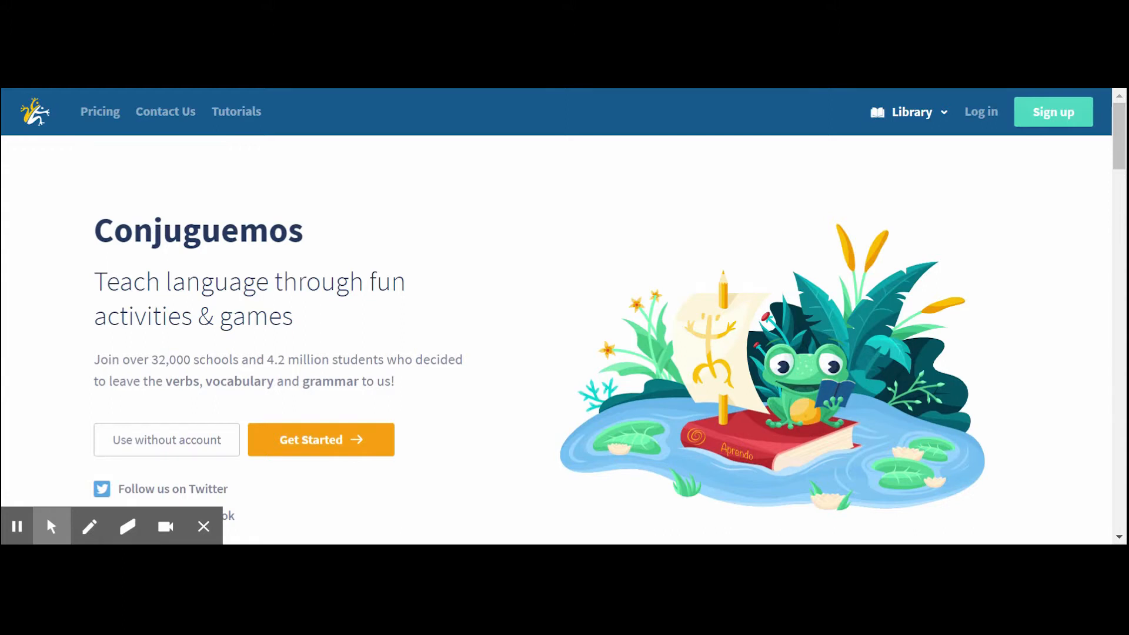
- Begin an educator sign-up for an Individual Teacher Account and compare the Free and Premium plans
left_click(1059, 118)
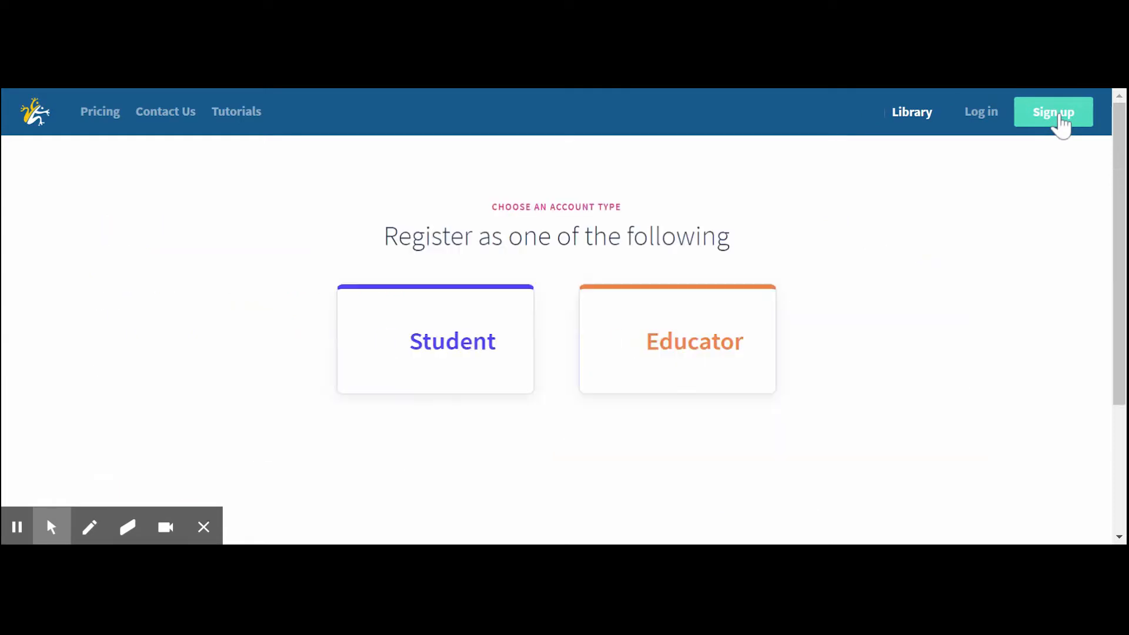
left_click(676, 346)
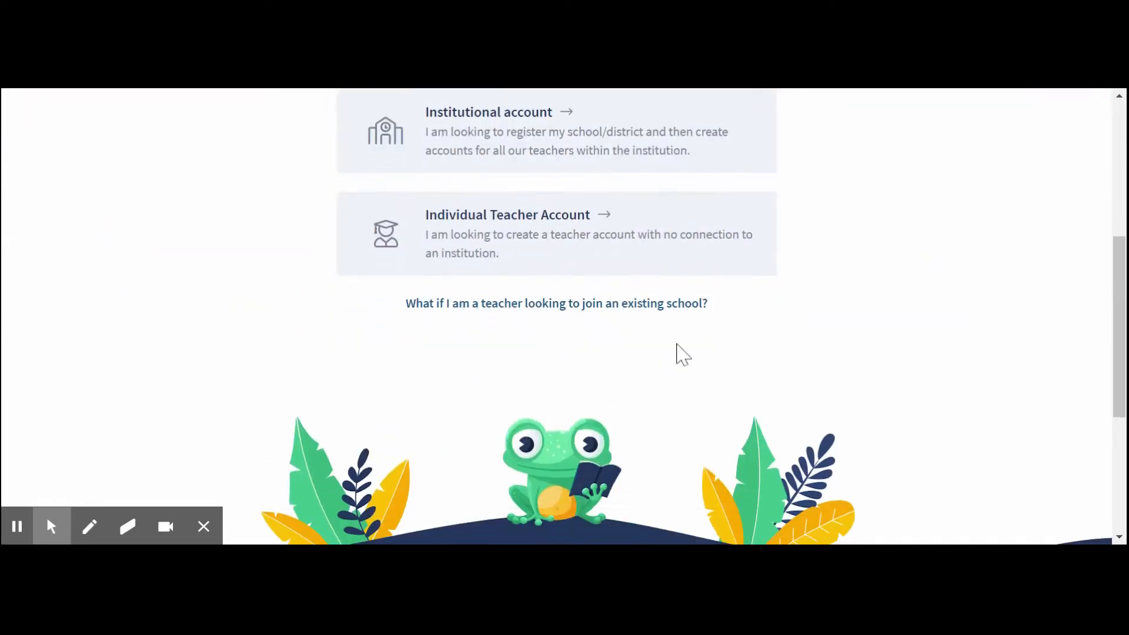
left_click(518, 234)
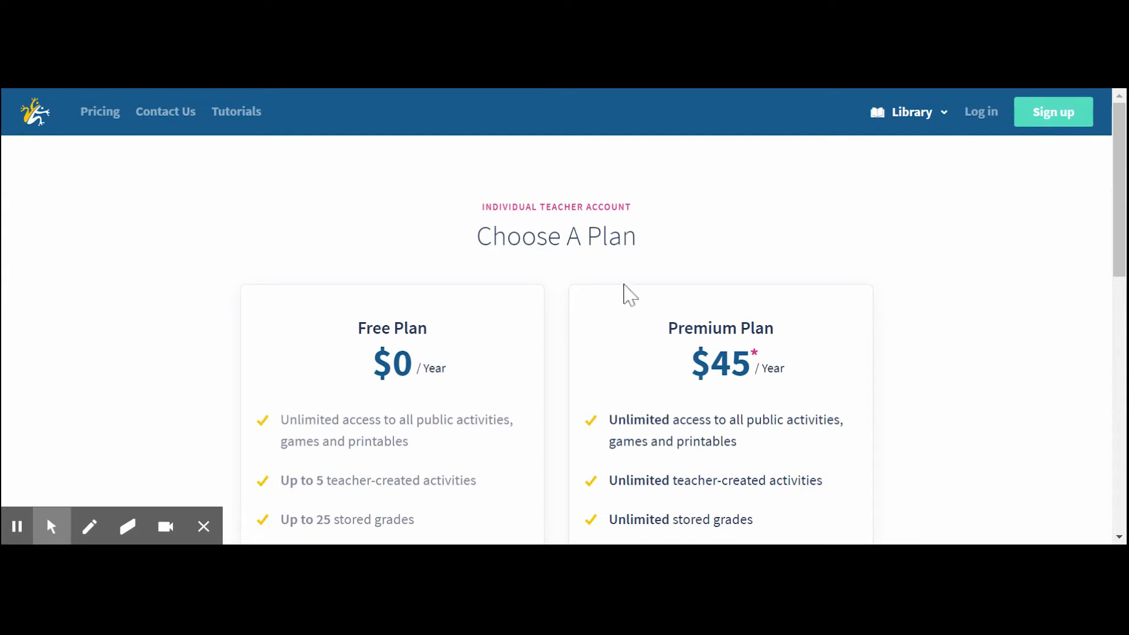
scroll(630, 295, "down", 7)
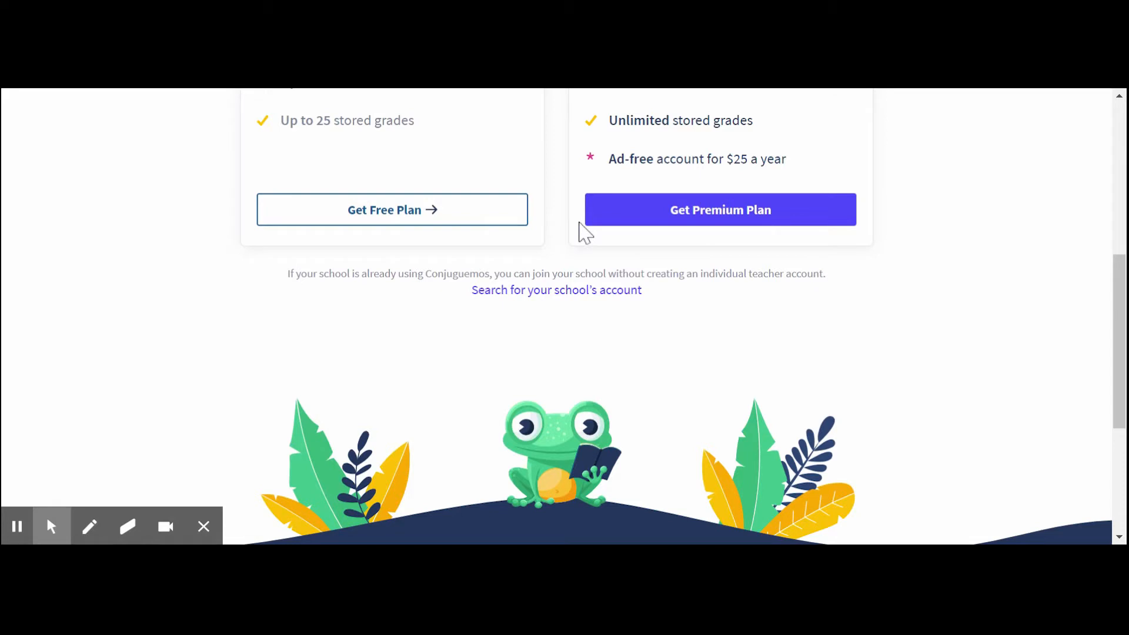
scroll(584, 232, "up", 7)
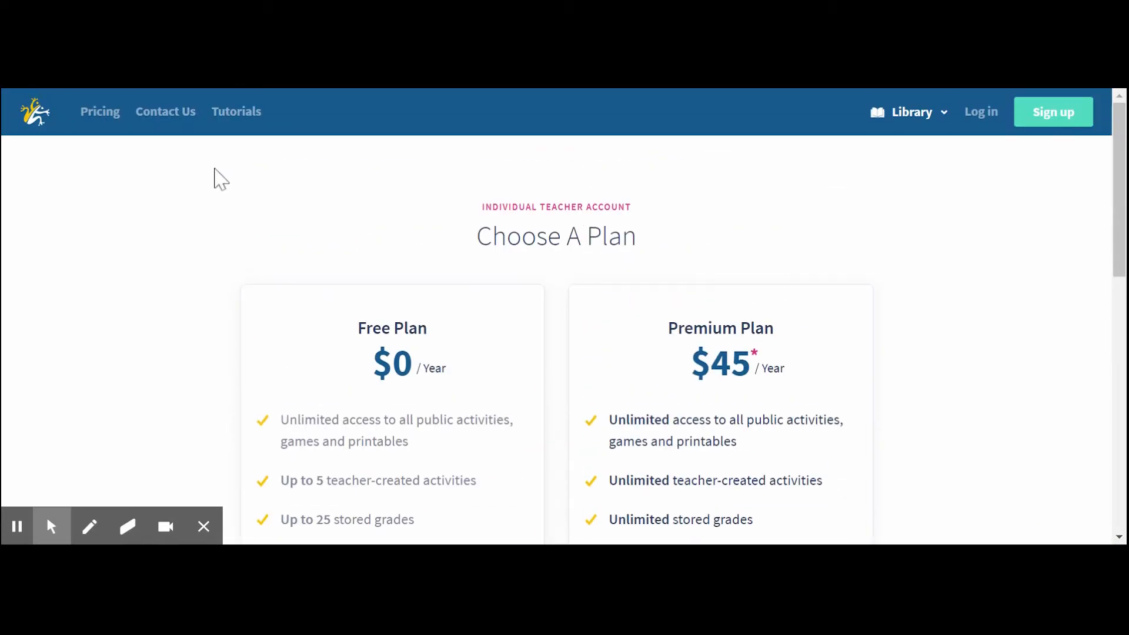
- Restart the educator sign-up from the home page with an Institutional account and review the contact info form
left_click(35, 118)
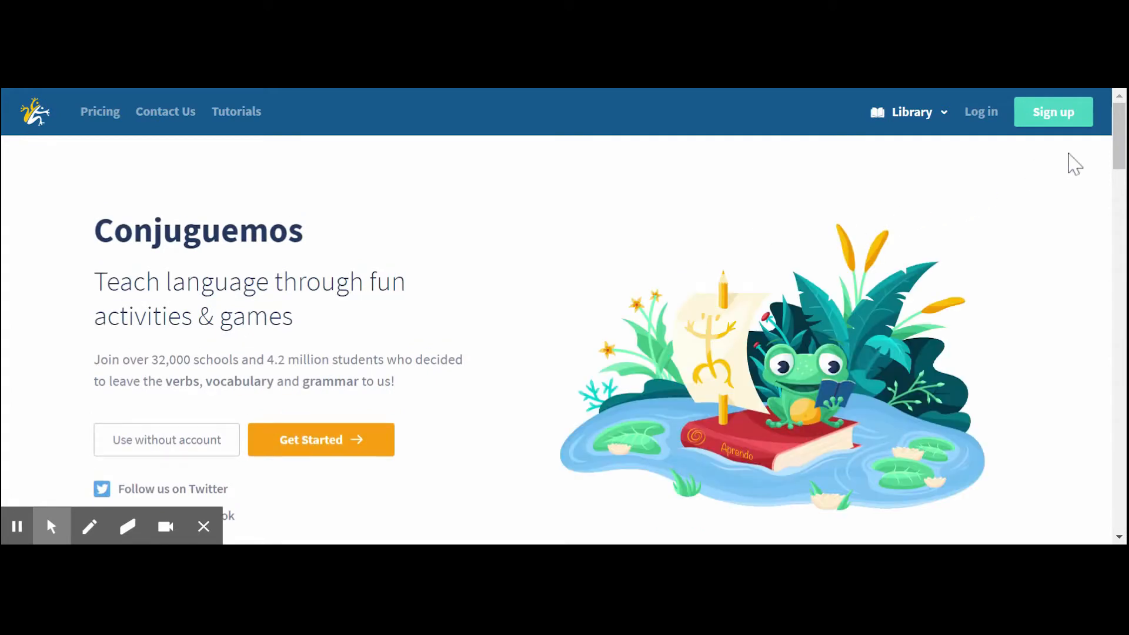
left_click(1059, 125)
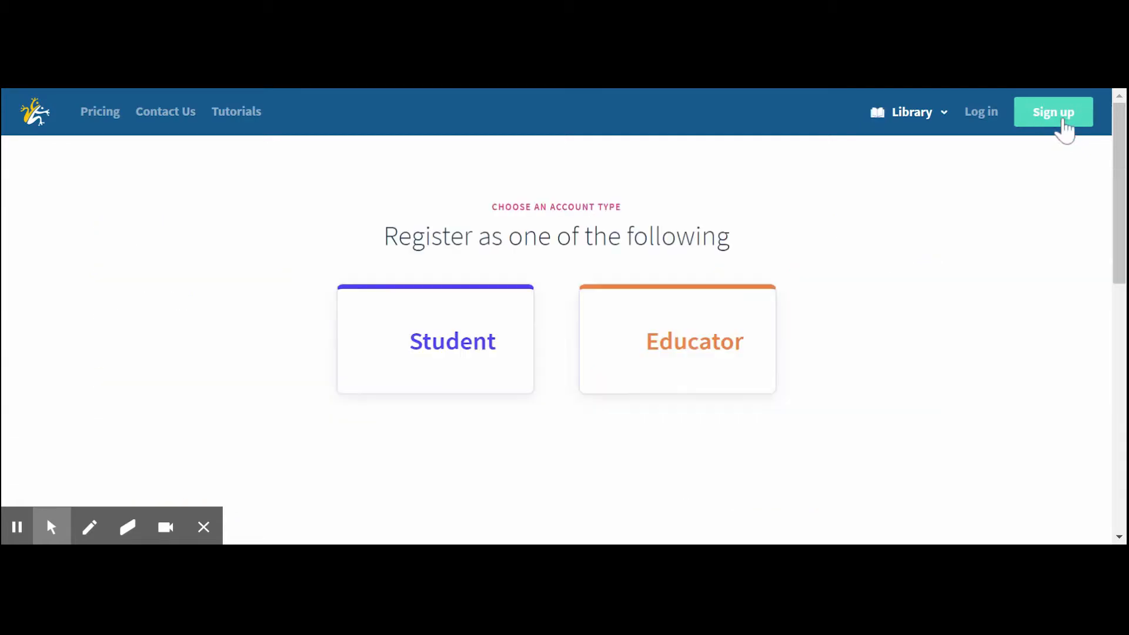
left_click(680, 365)
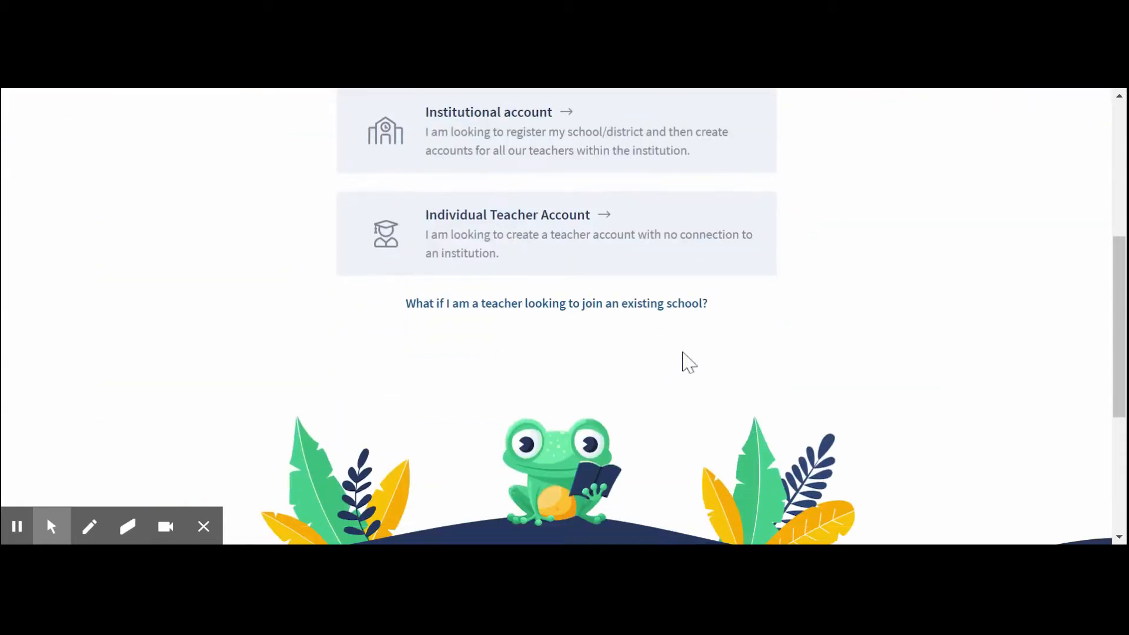
left_click(477, 134)
scroll(217, 347, "down", 4)
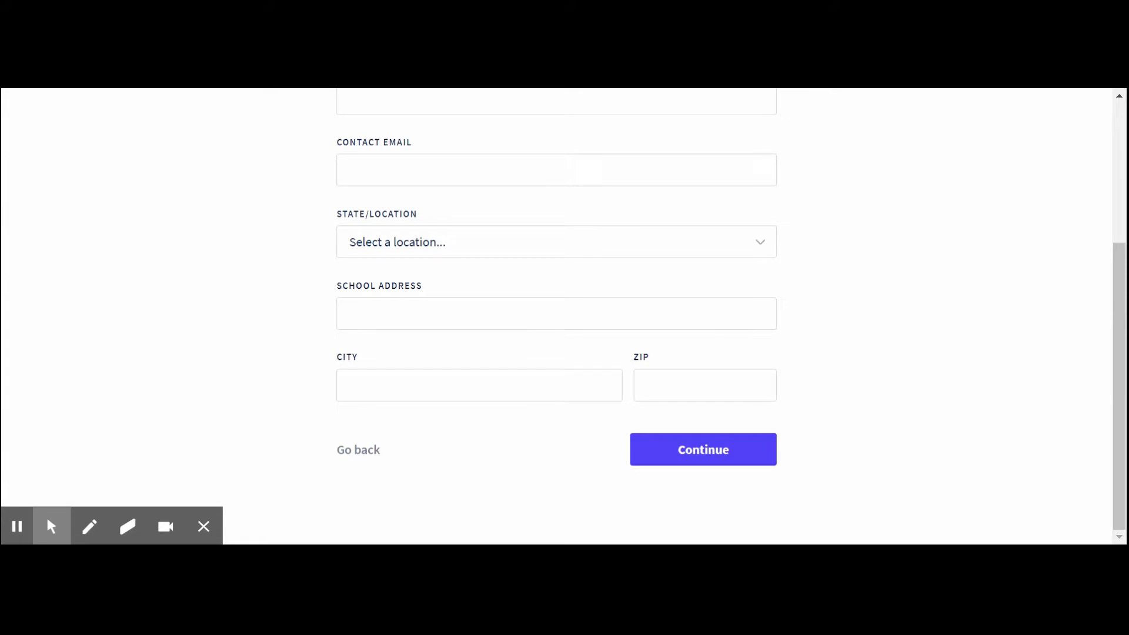
scroll(556, 317, "up", 4)
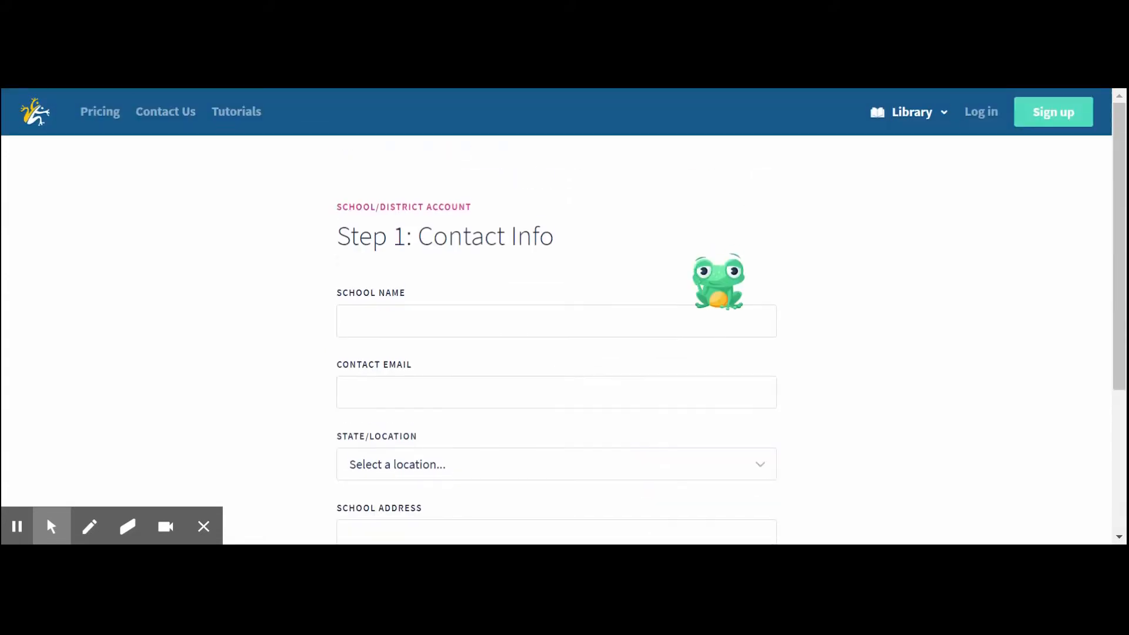
- Return to the home page and log in to the school administrator account with its saved username and password
left_click(32, 121)
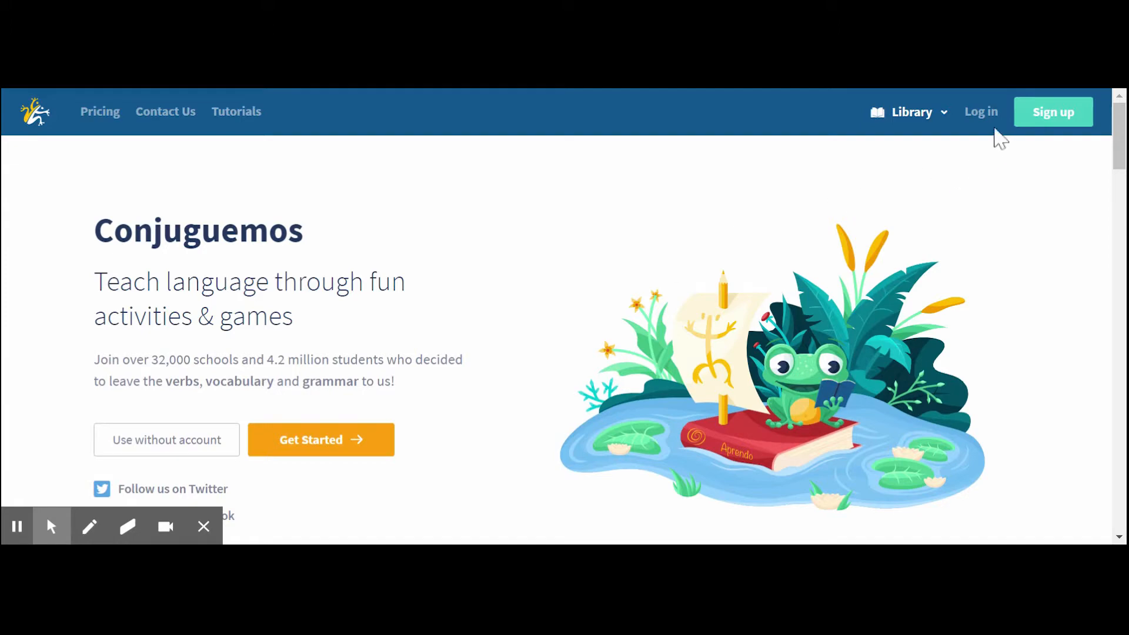
left_click(980, 113)
left_click(965, 117)
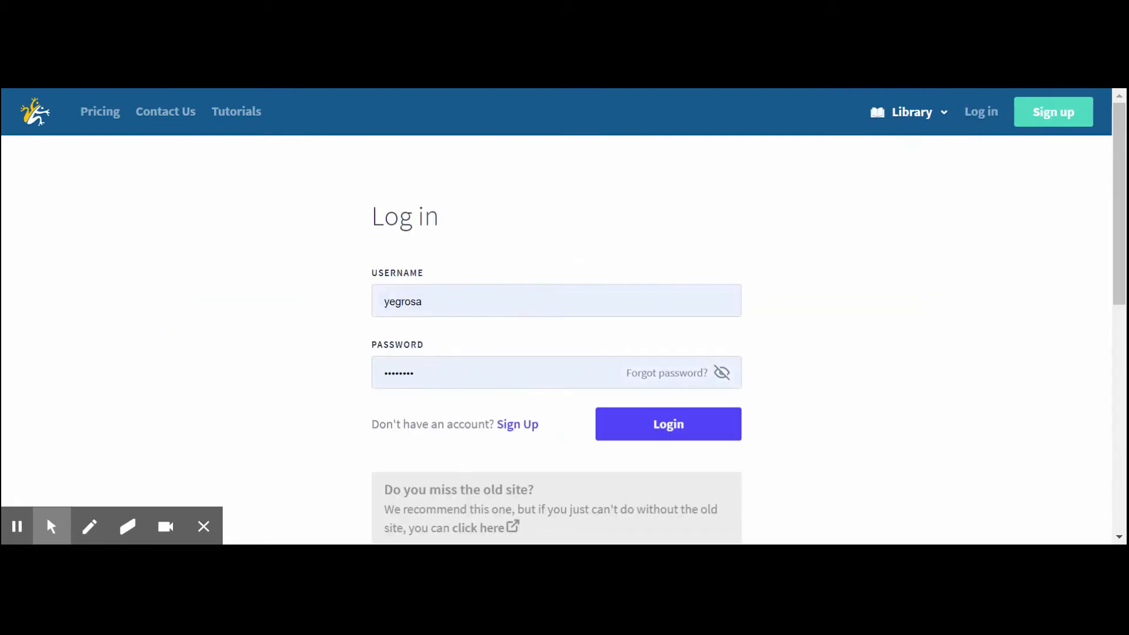
left_click(381, 299)
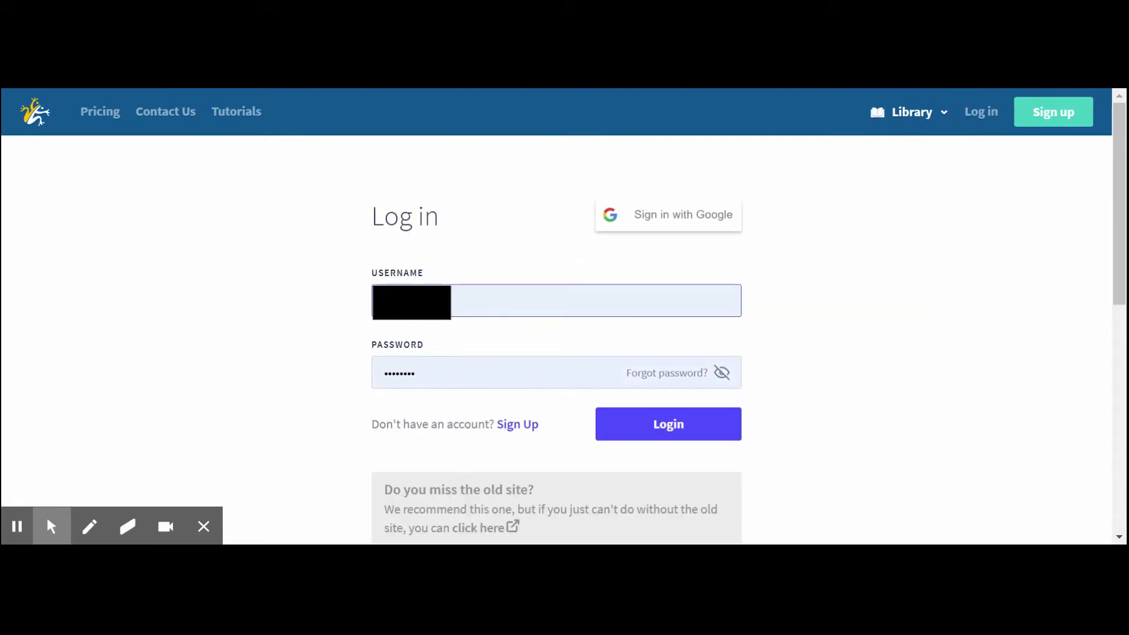
key("BackSpace")
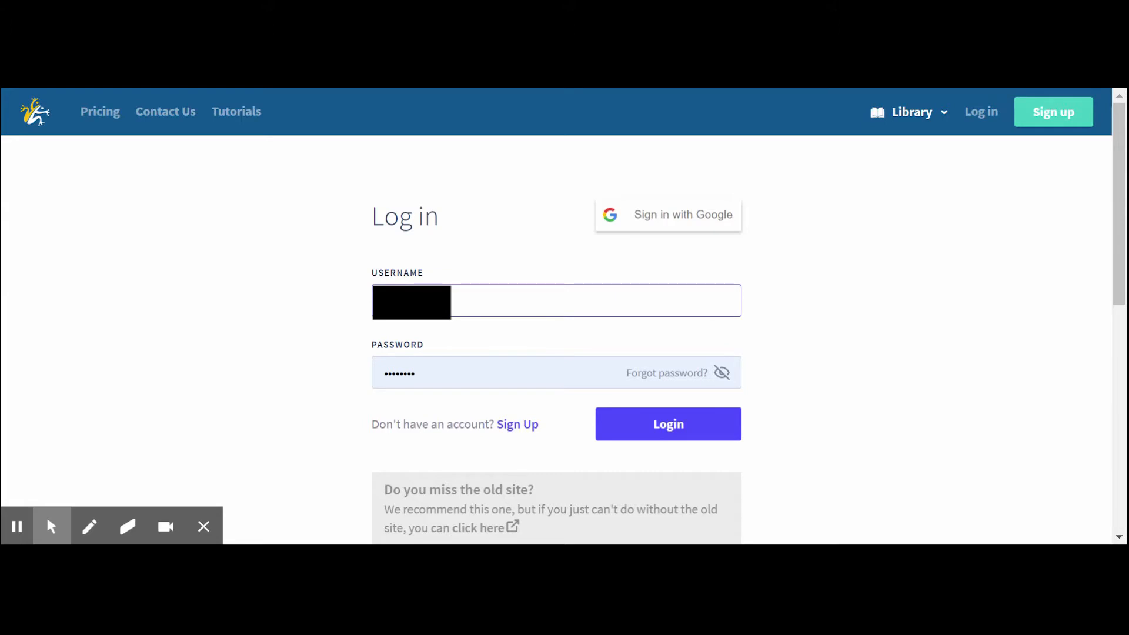
key("Down")
key("Return")
key("Return")
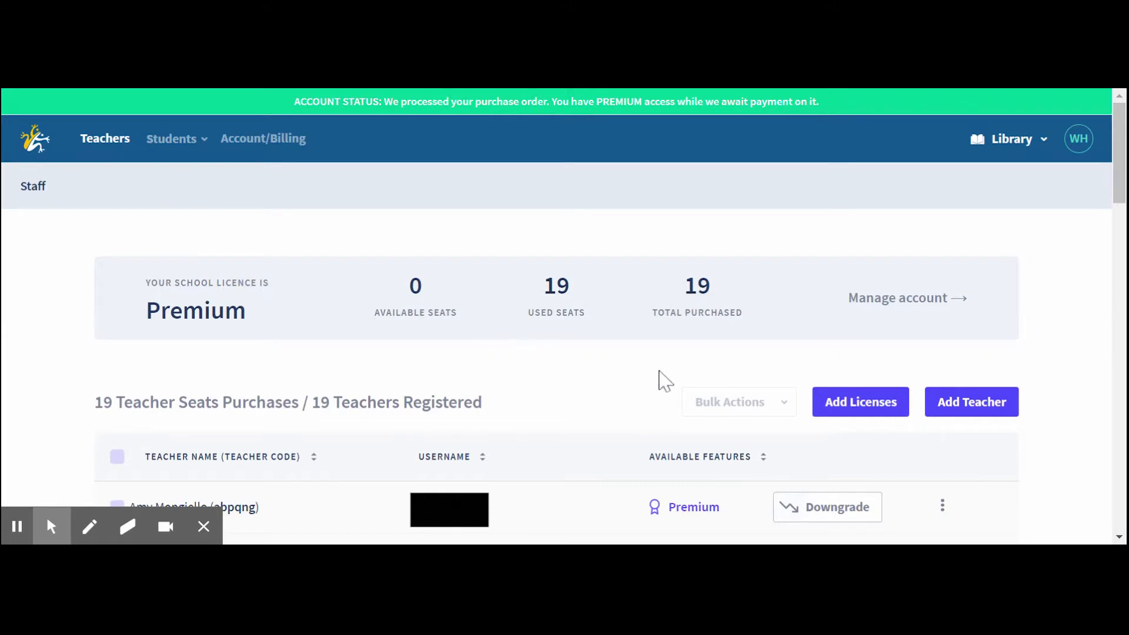
- Start adding a teacher to the school and review the Create New Teacher and Invite Existing Teacher forms
left_click(971, 405)
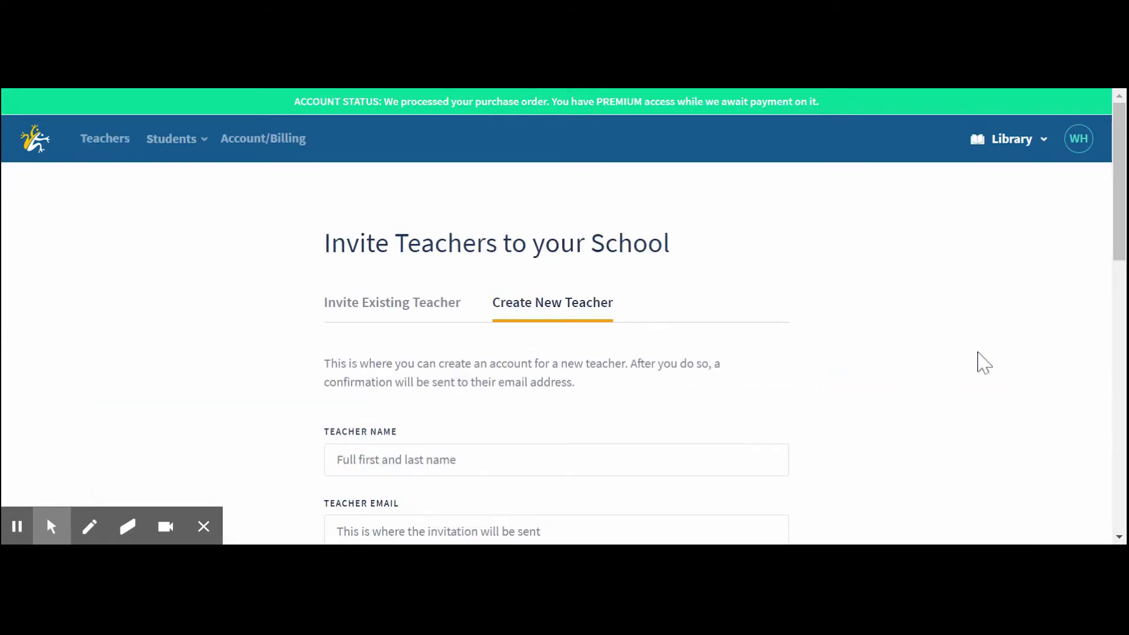
scroll(983, 363, "down", 1)
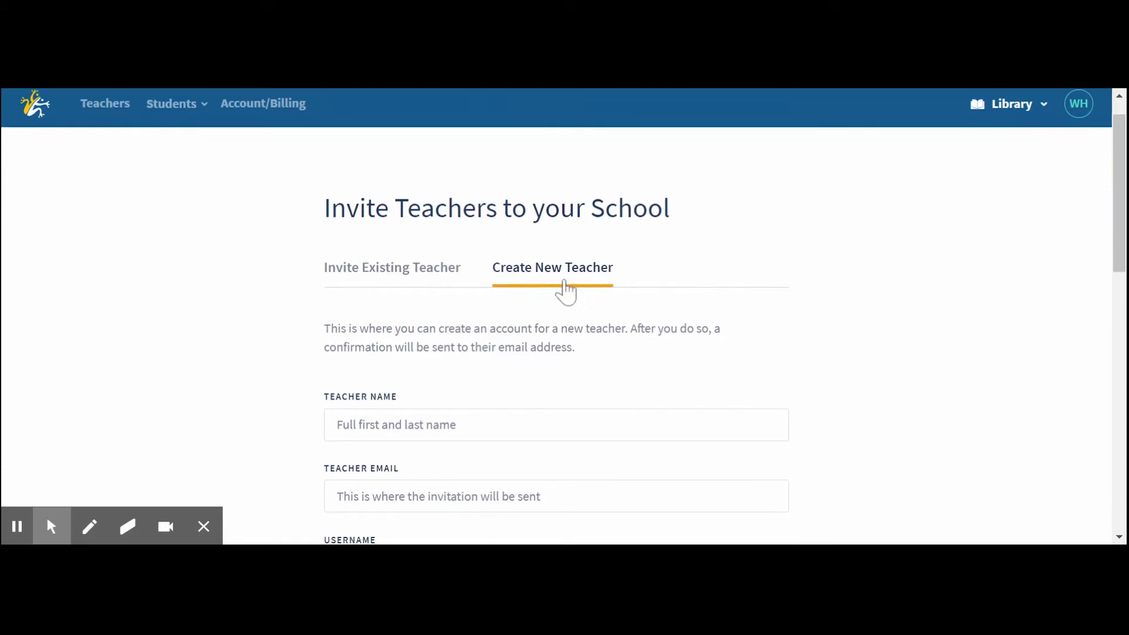
left_click(403, 278)
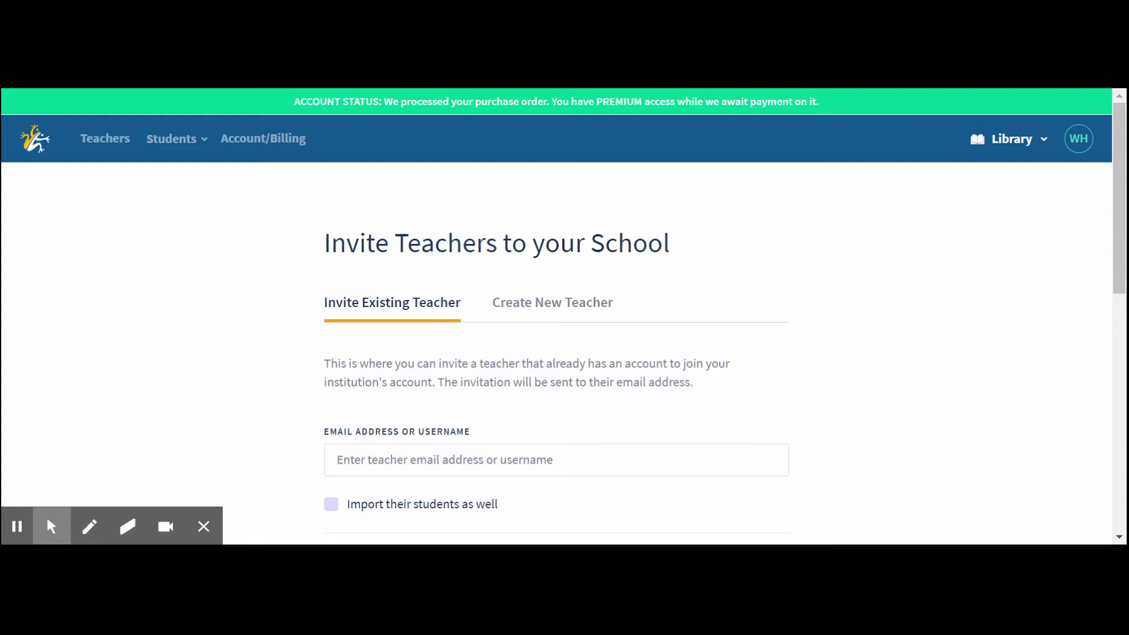
- Log out of the school account and log in to the teacher account with its saved username and password
left_click(1081, 143)
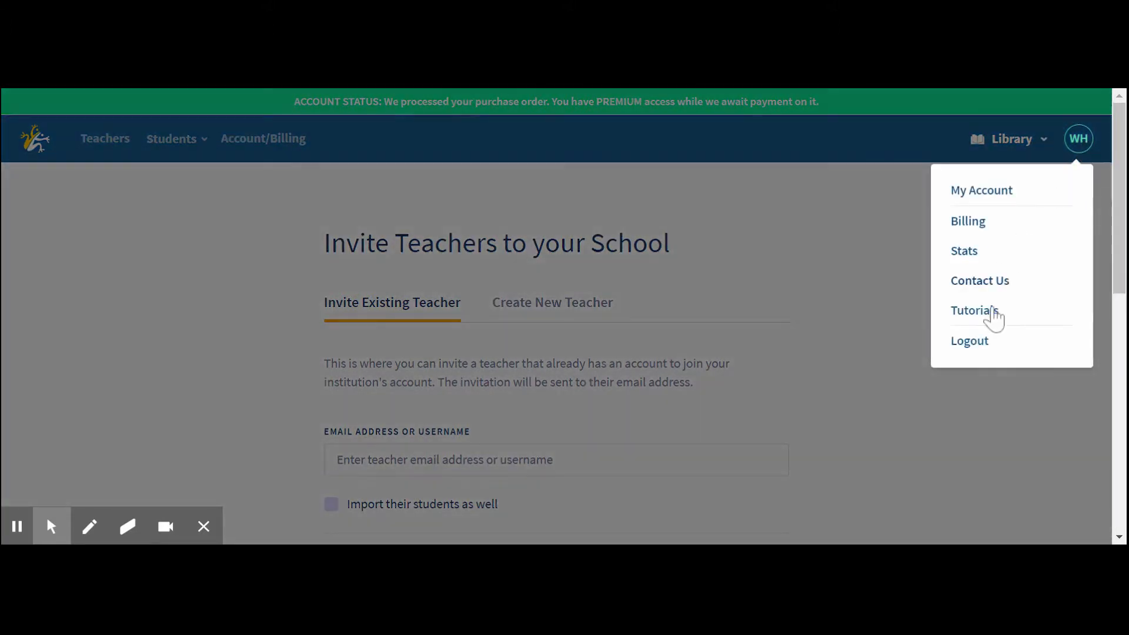
left_click(969, 341)
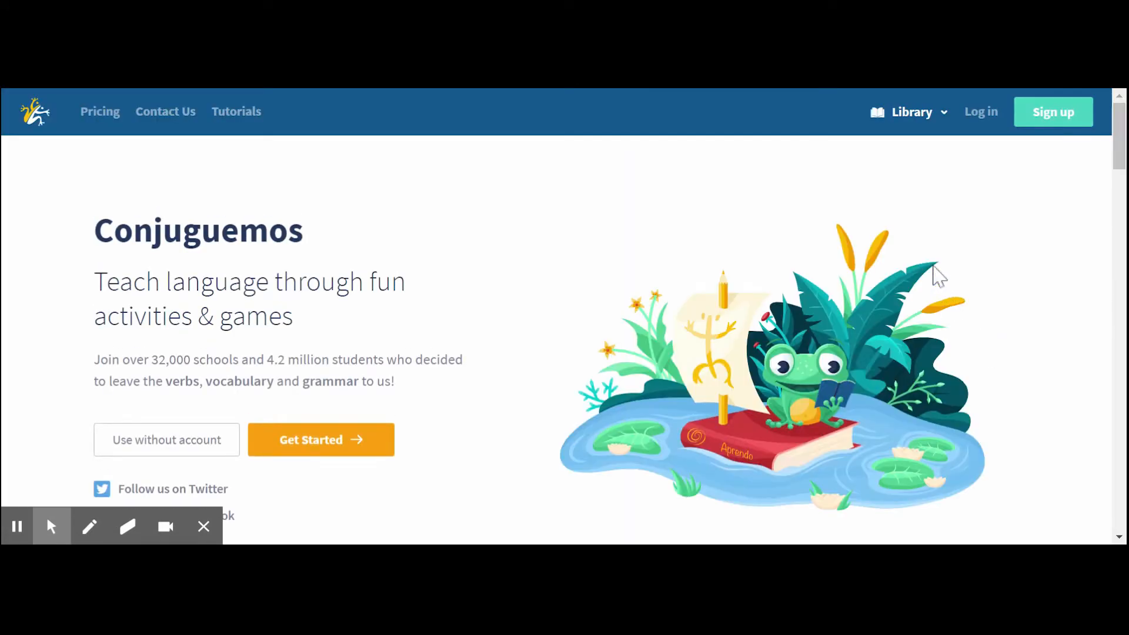
left_click(980, 118)
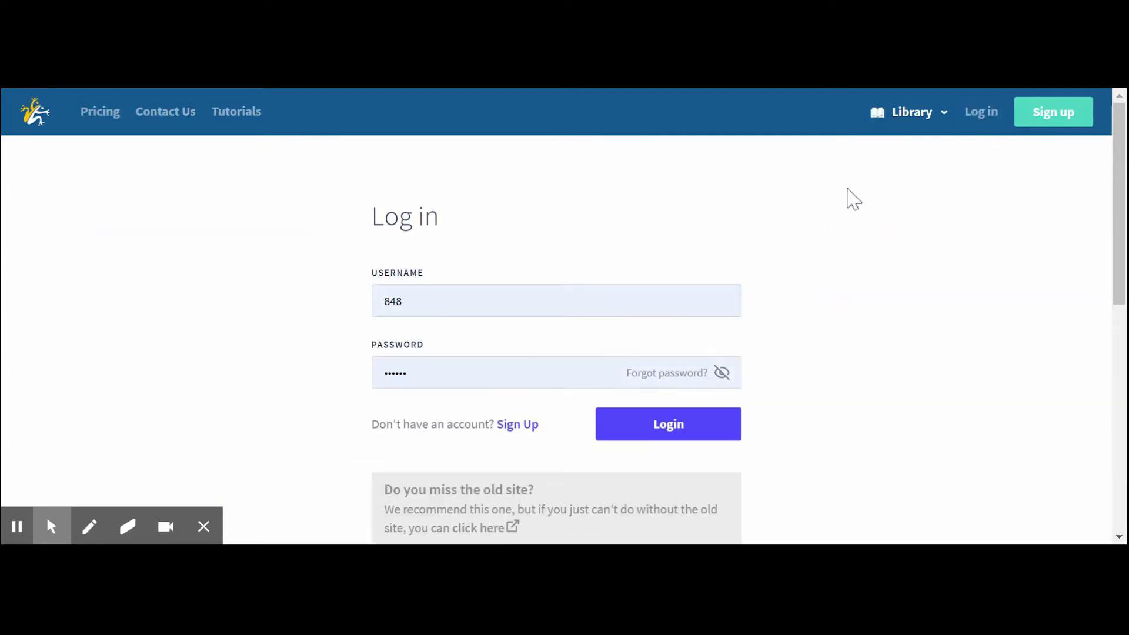
left_click(579, 303)
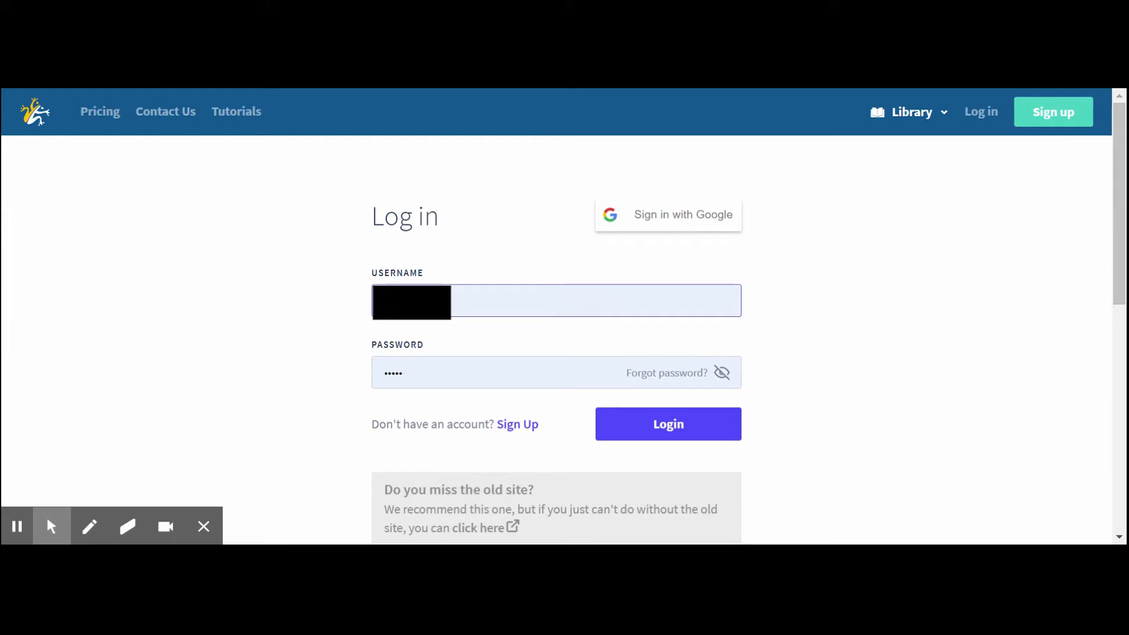
left_click(687, 436)
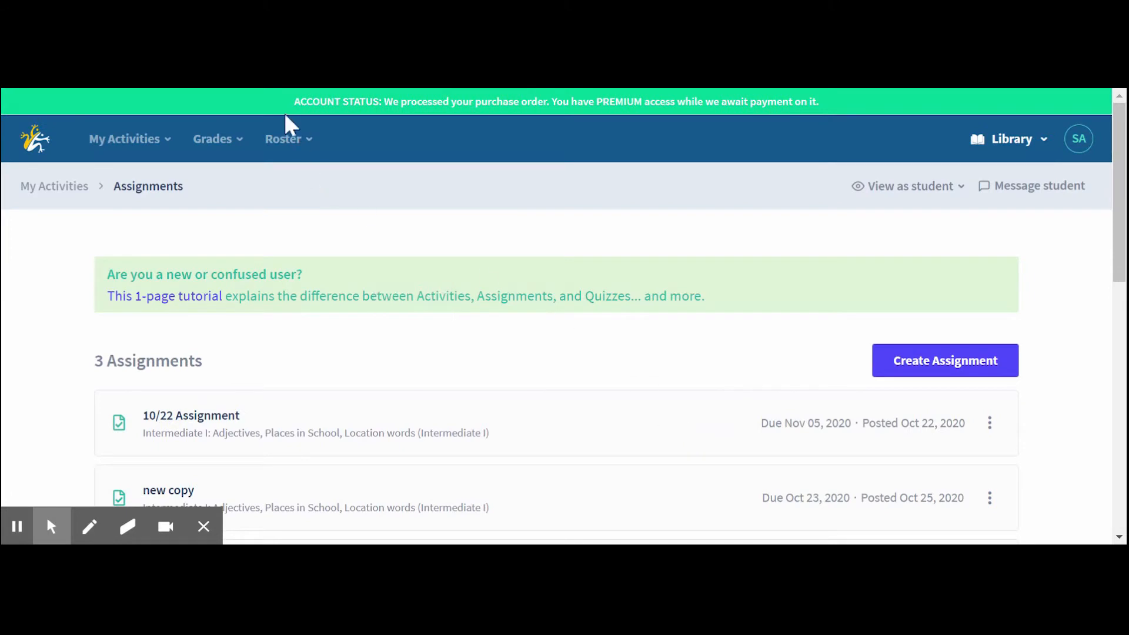
- Open the roster of students and view the Add Class dialog, closing it without creating a class
left_click(300, 145)
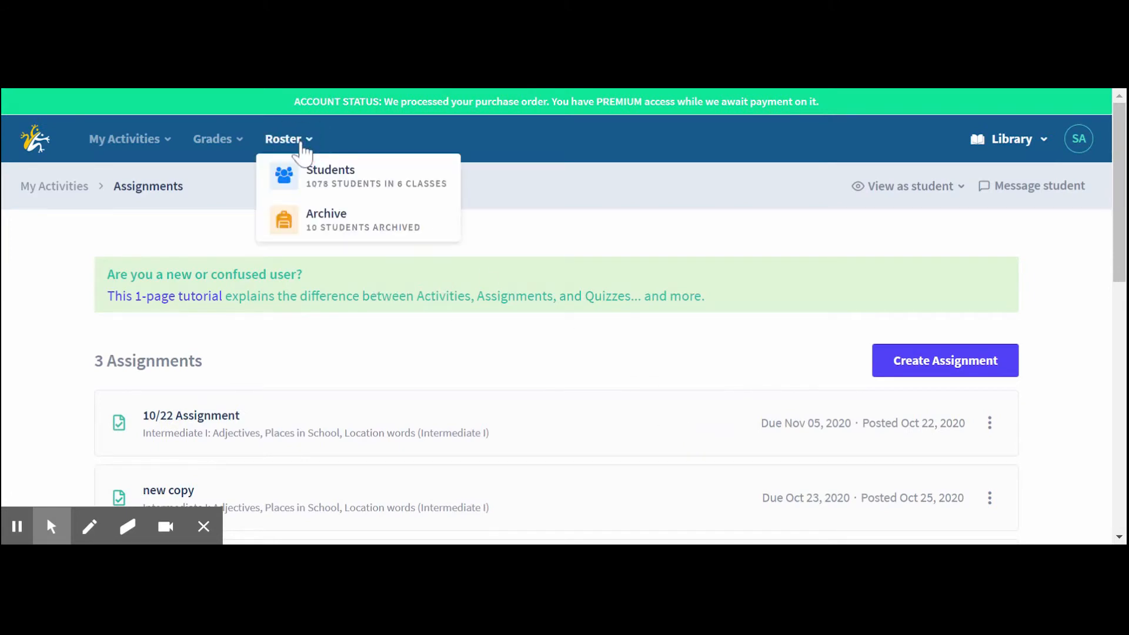
left_click(316, 189)
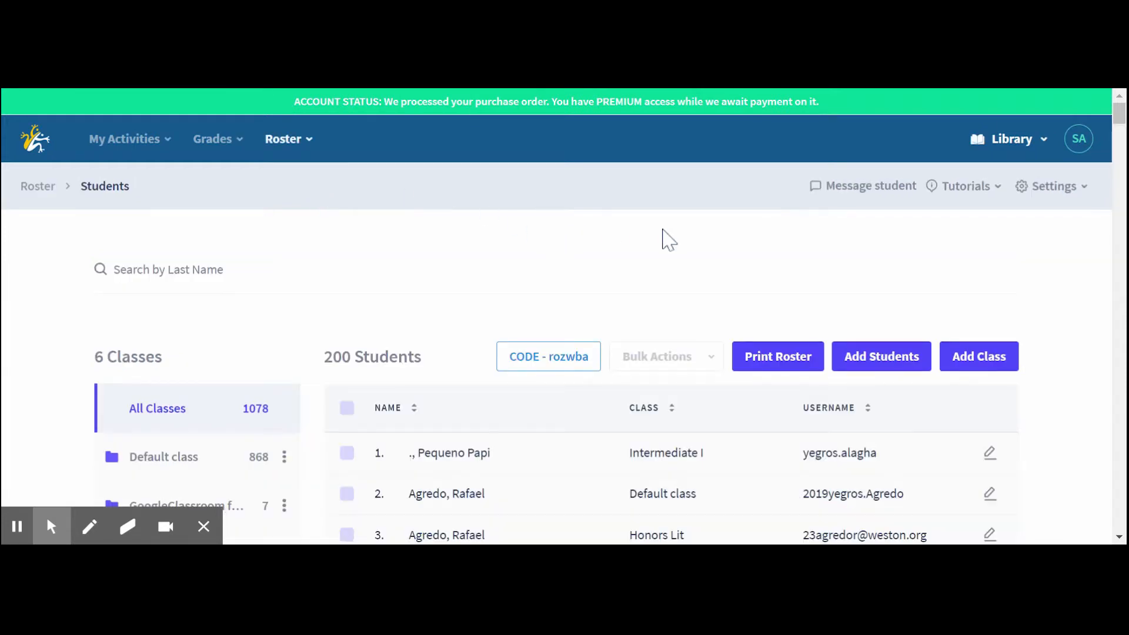
left_click(999, 356)
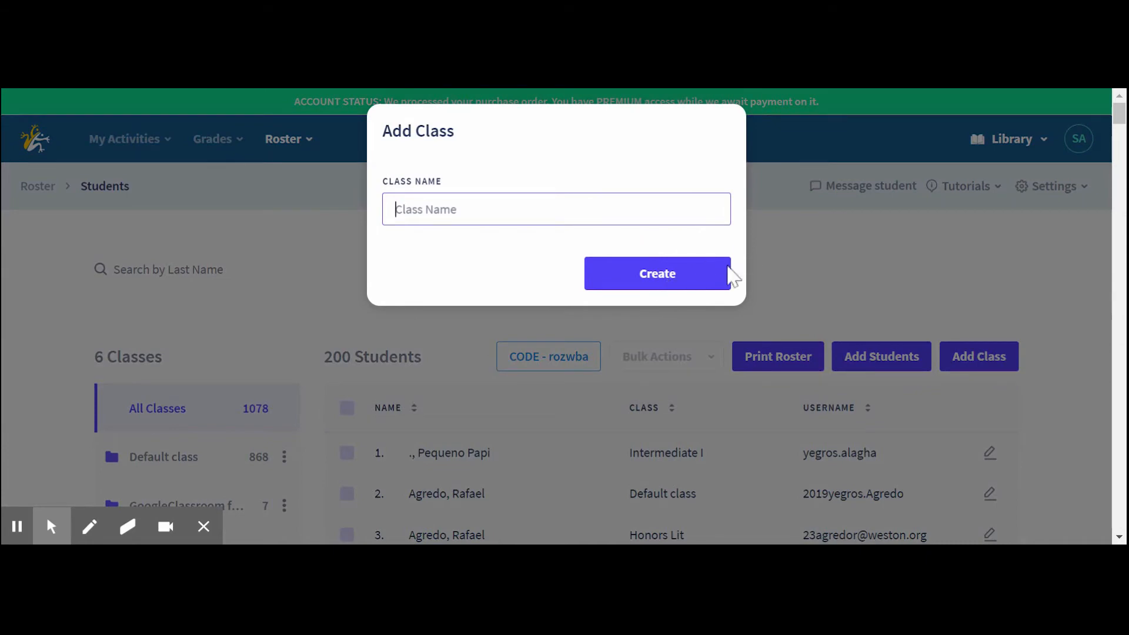
left_click(792, 275)
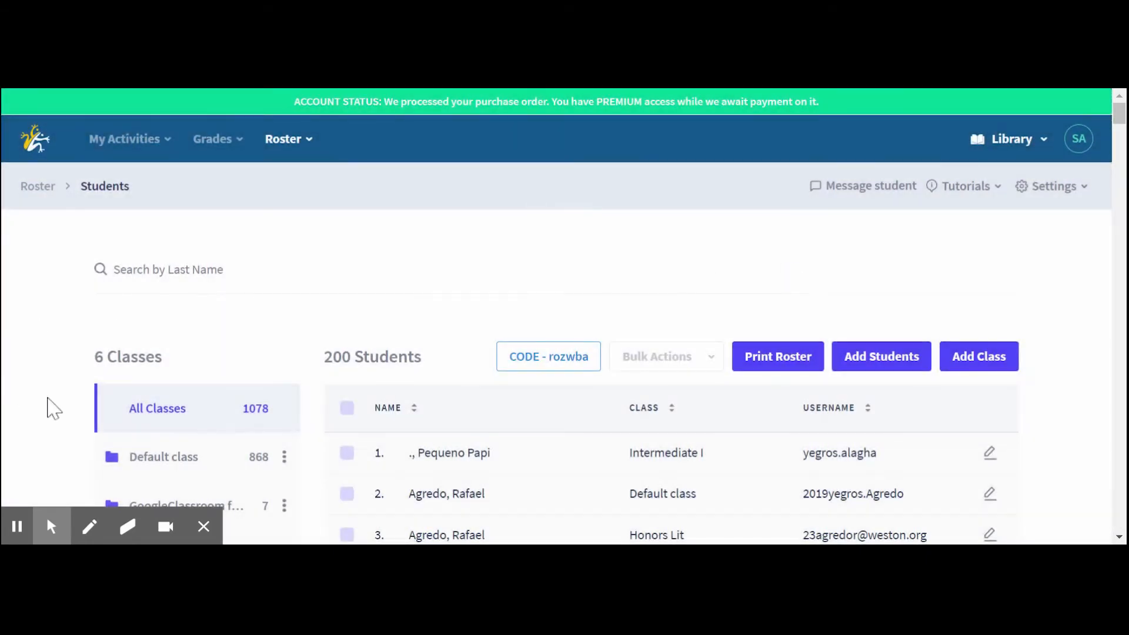
- Show the Tutorial Class roster and review the Automated form for adding students, including its student password field
scroll(54, 414, "down", 5)
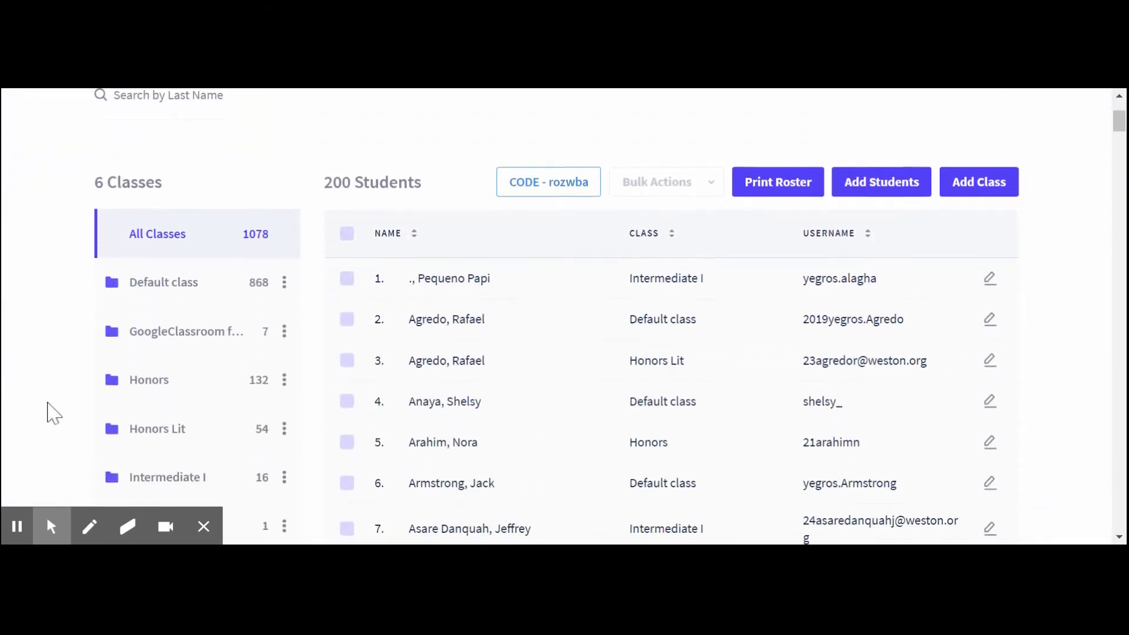
left_click(141, 432)
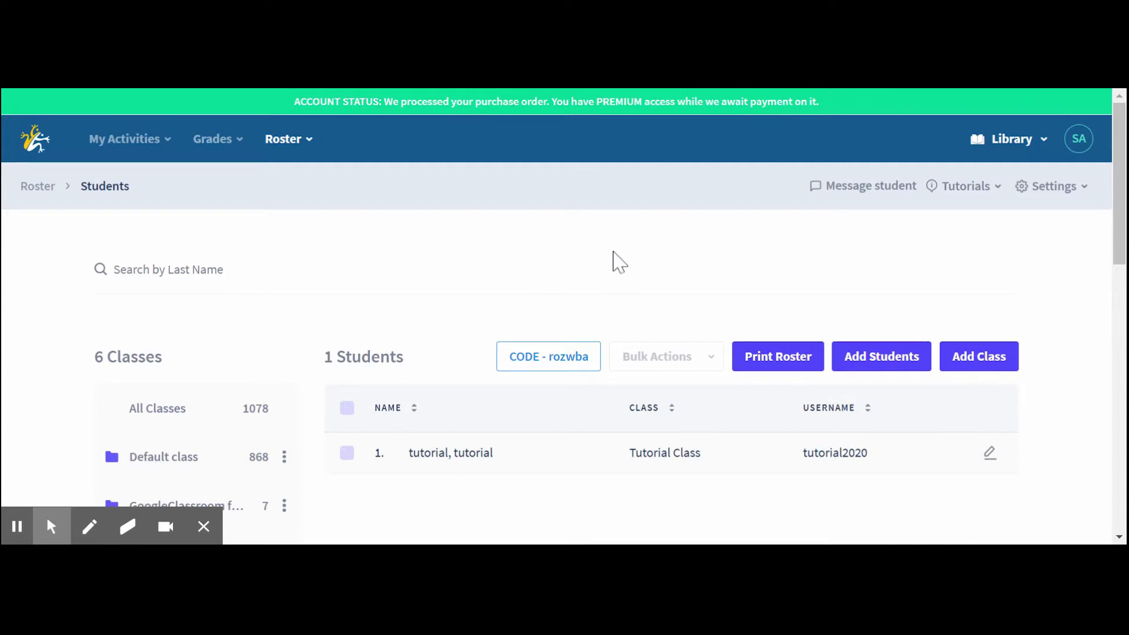
left_click(871, 363)
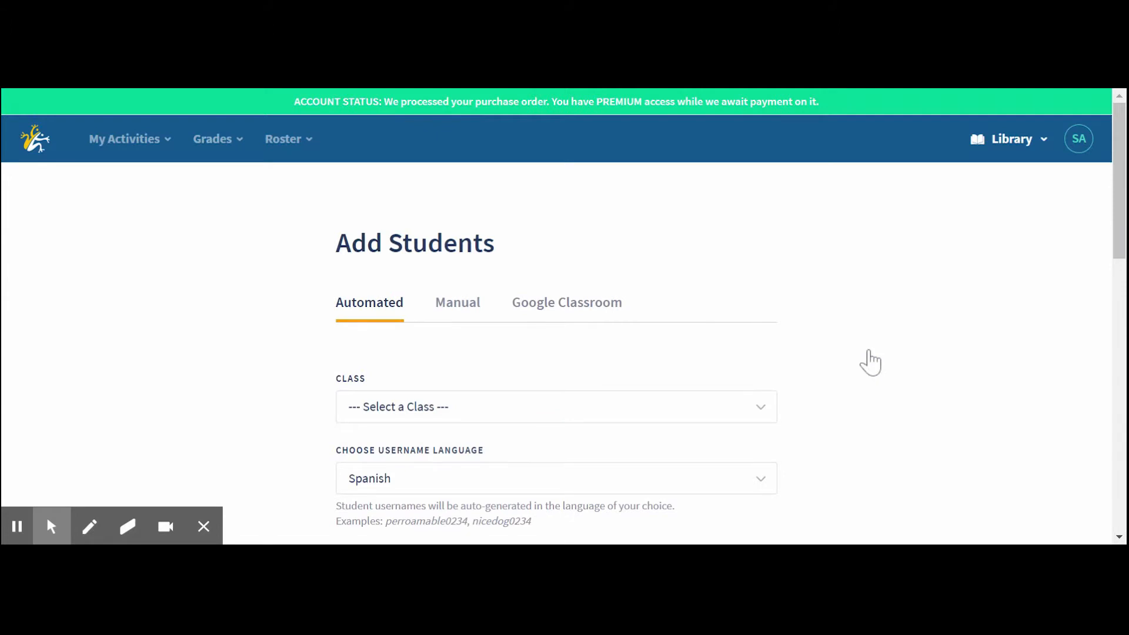
scroll(871, 363, "down", 2)
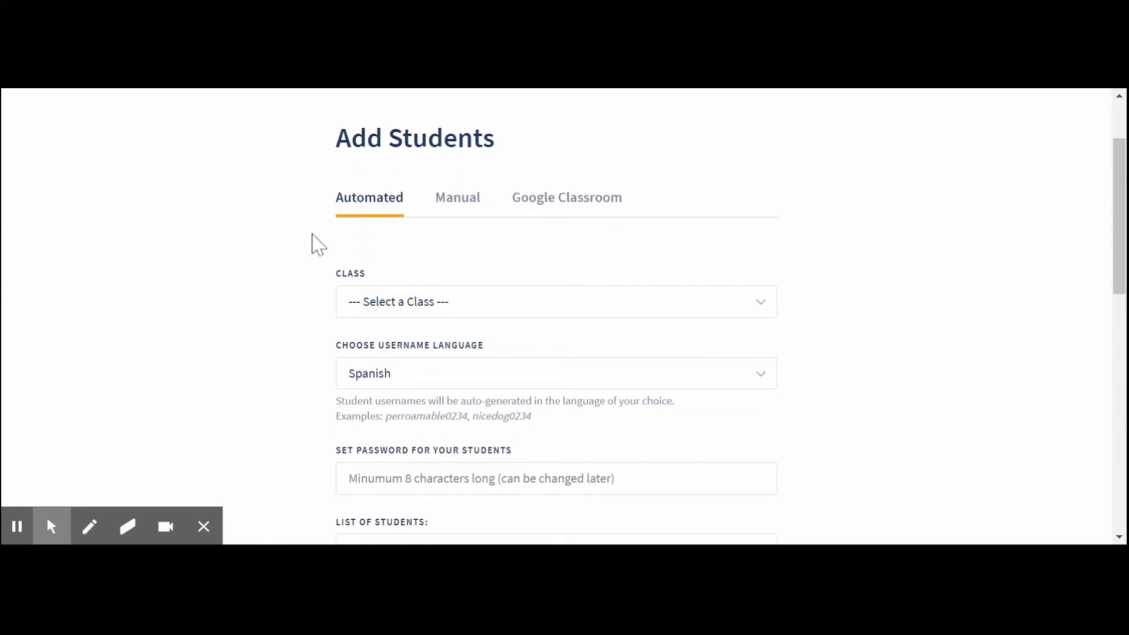
scroll(312, 234, "down", 1)
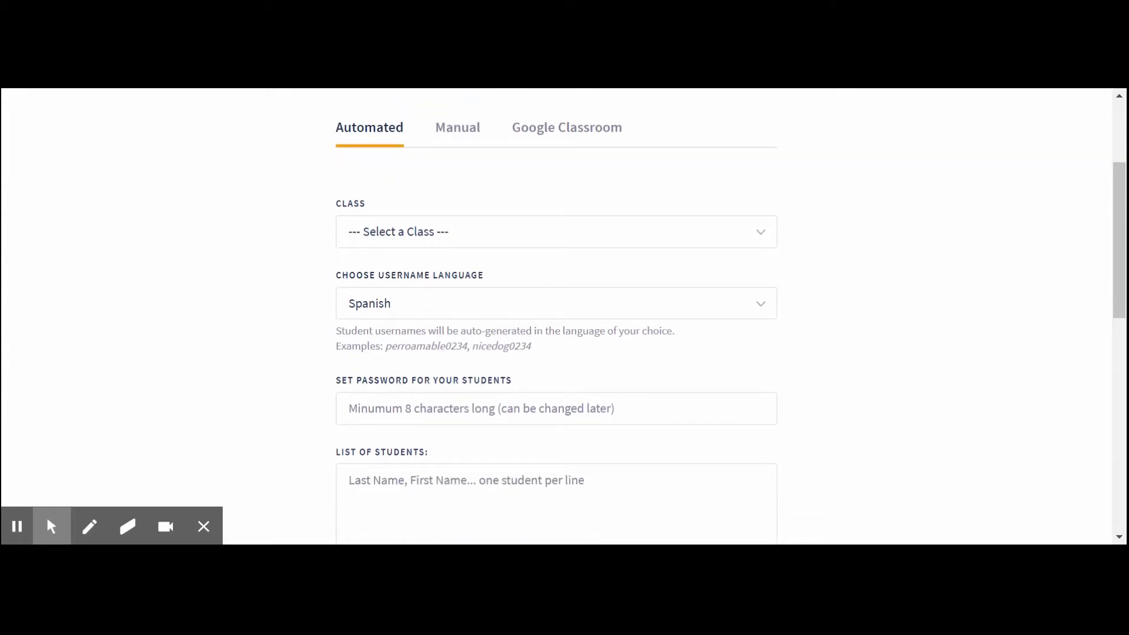
left_click(429, 395)
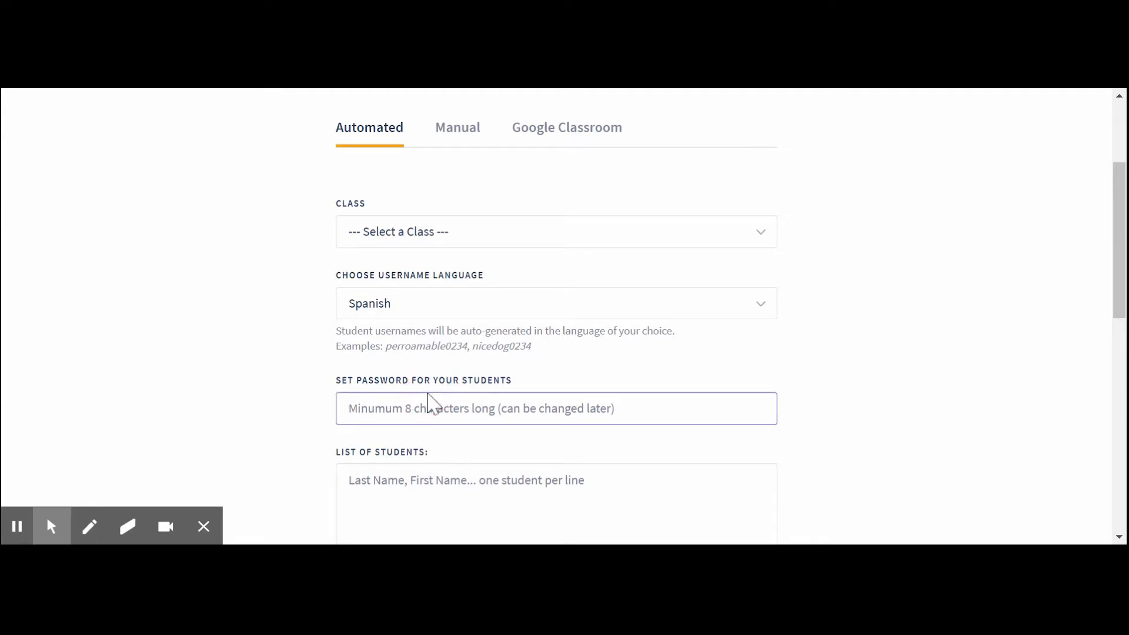
left_click(281, 401)
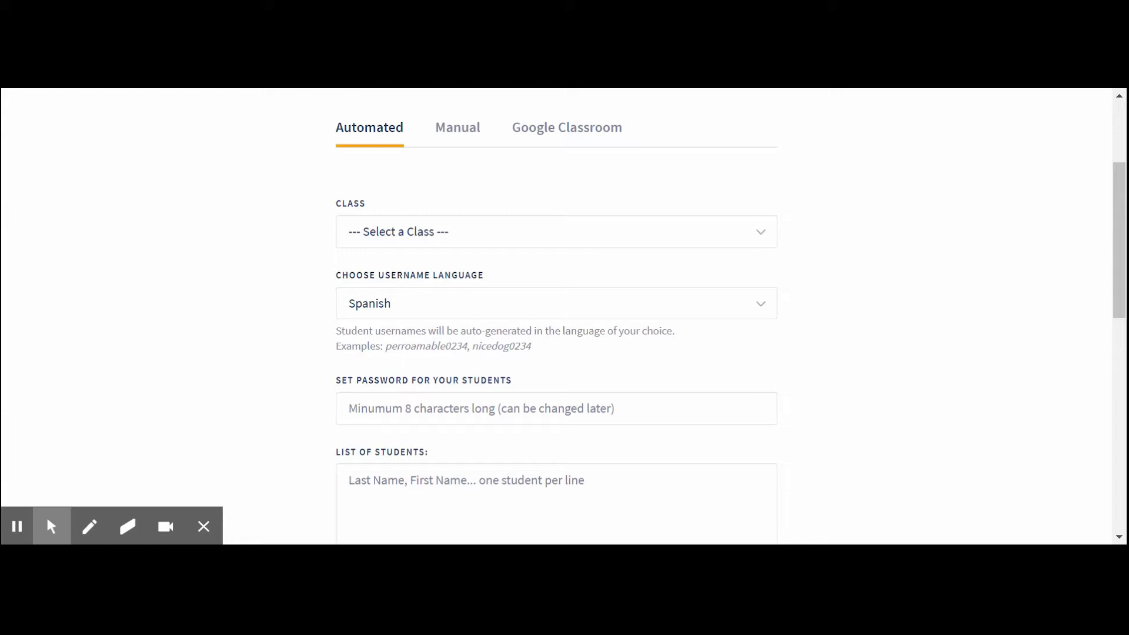
- Review the Manual and Google Classroom methods for adding students
left_click(454, 127)
left_click(192, 421)
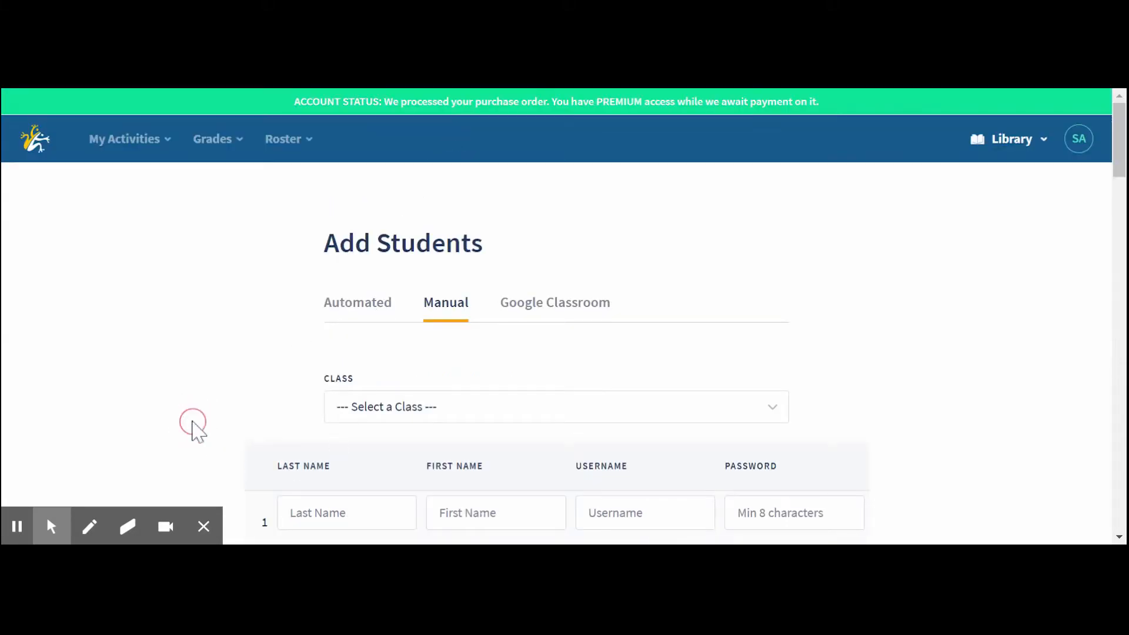
scroll(192, 422, "down", 1)
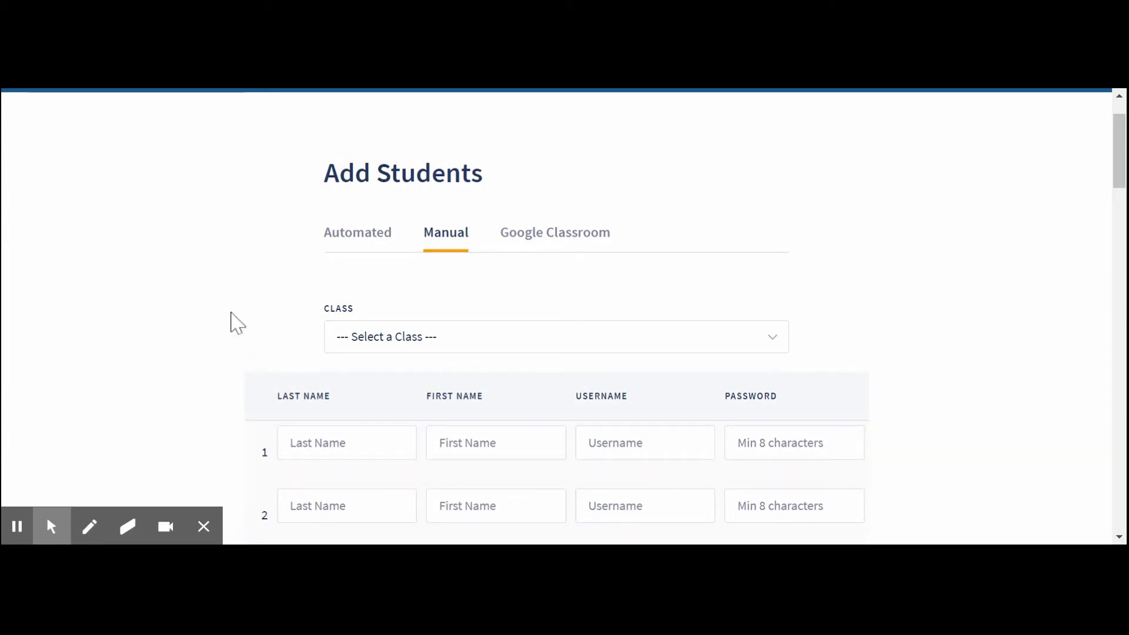
left_click(567, 236)
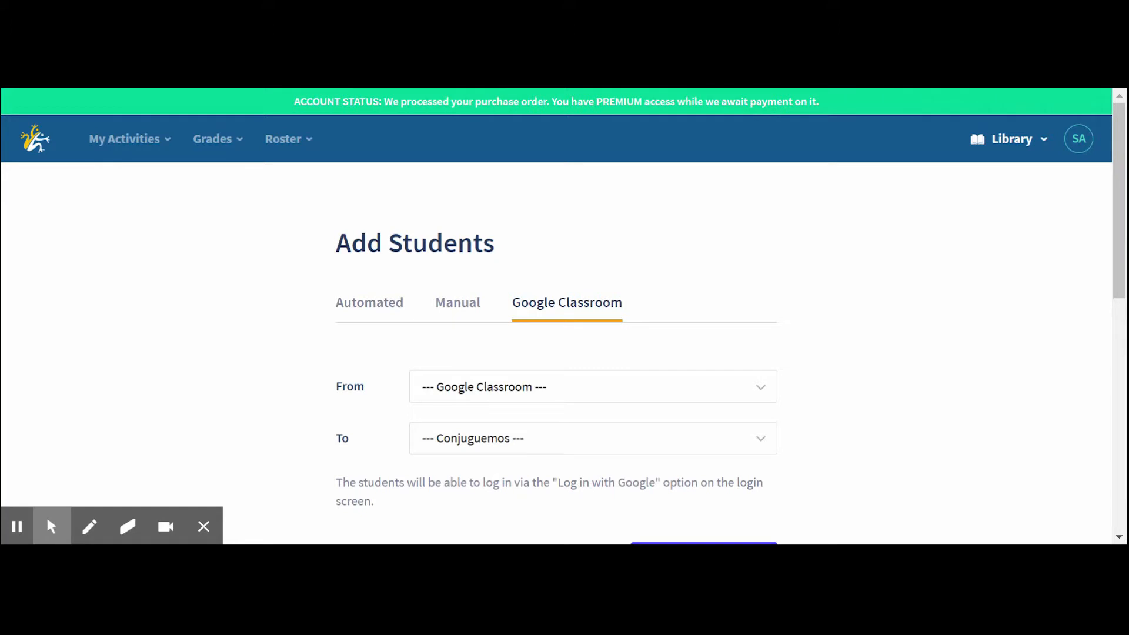
- Log out of the teacher account and open the login page again
left_click(1077, 150)
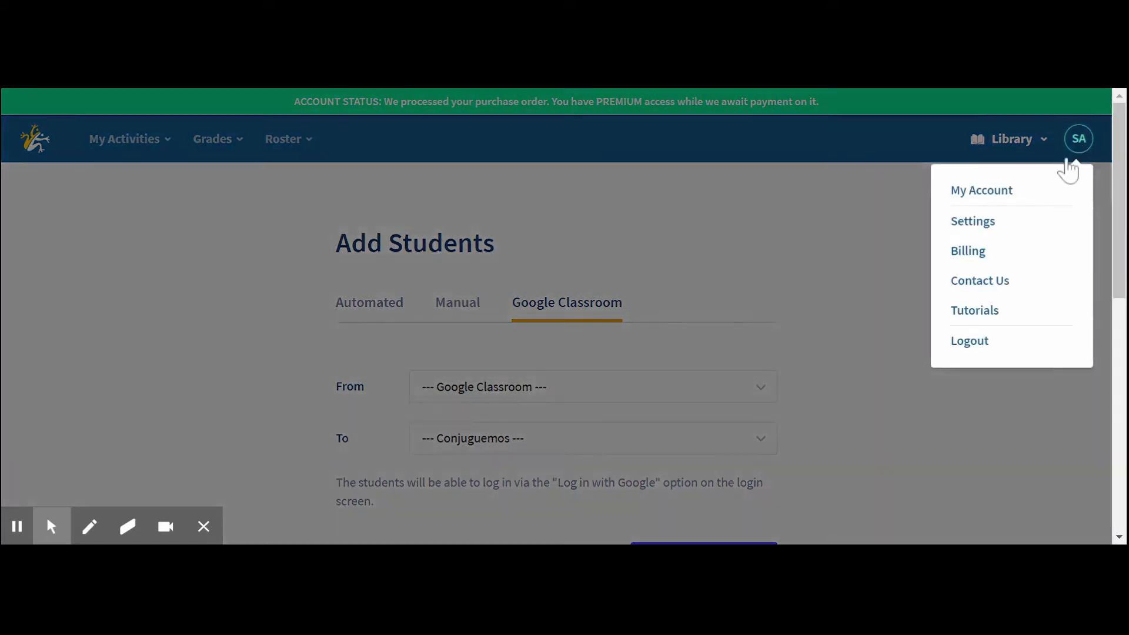
left_click(970, 342)
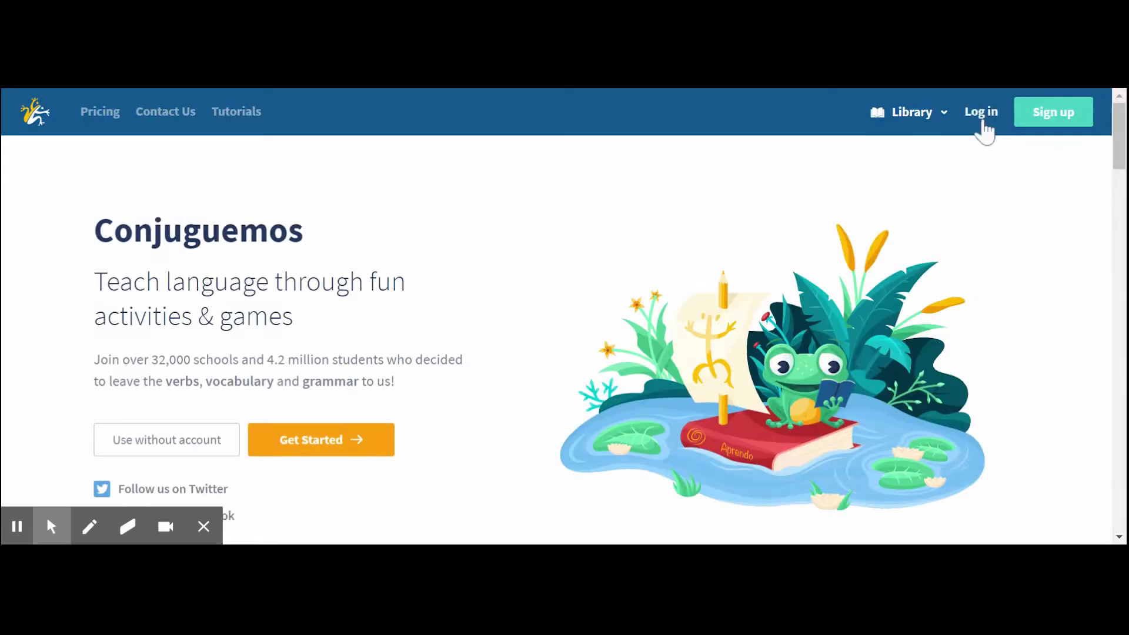
left_click(982, 121)
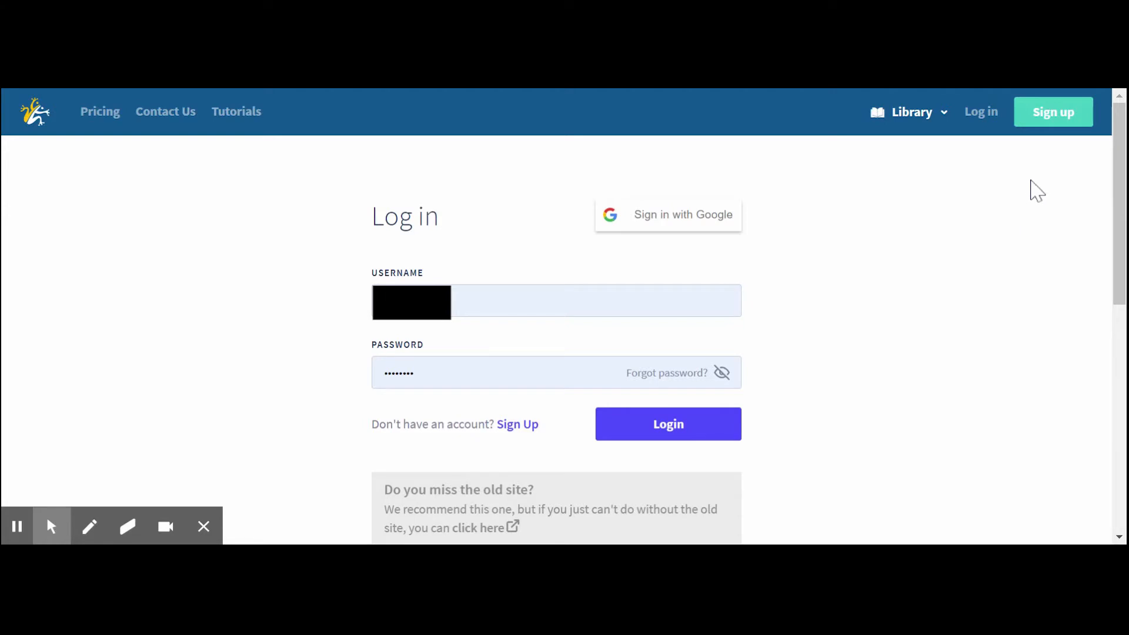
- Start a Student account sign-up and review the Personal Info form down to the optional teacher code field
left_click(1044, 126)
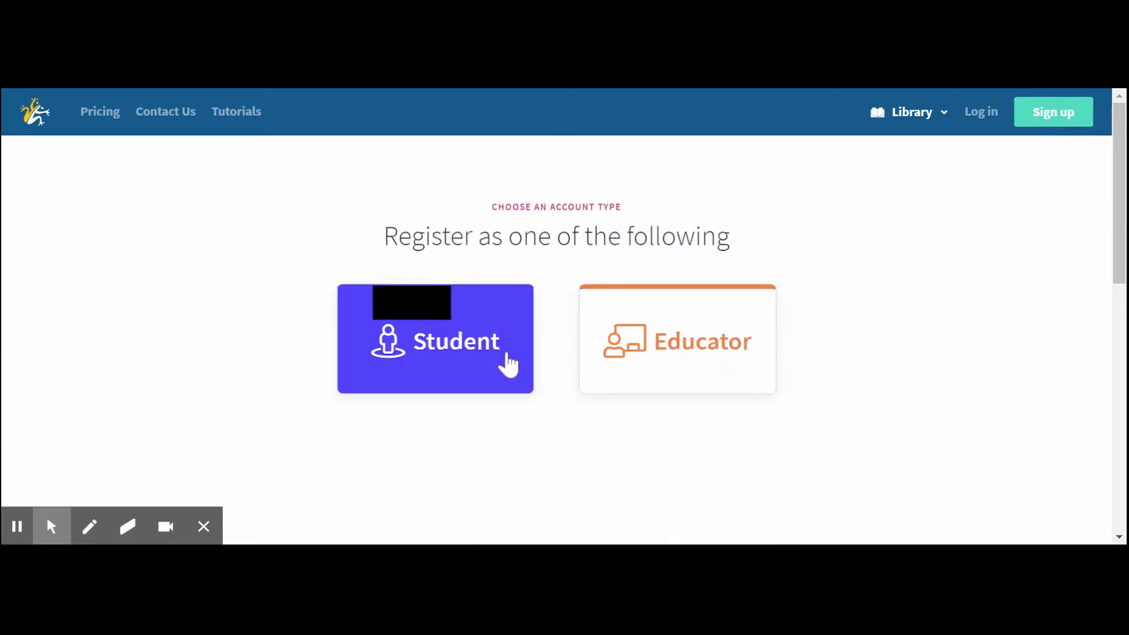
left_click(479, 356)
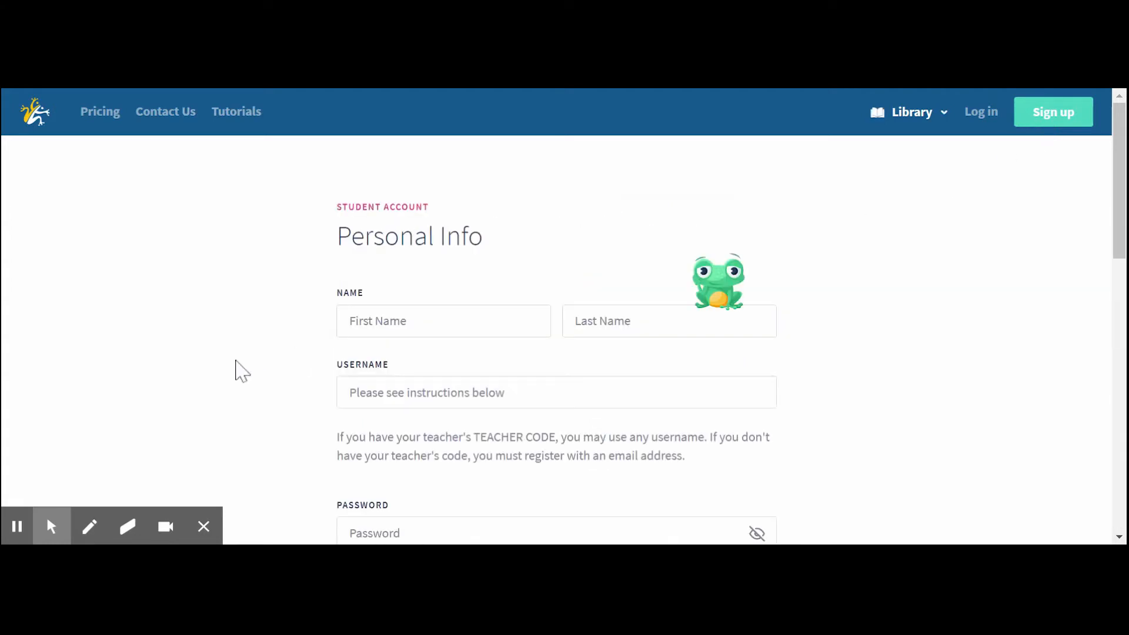
scroll(241, 371, "down", 4)
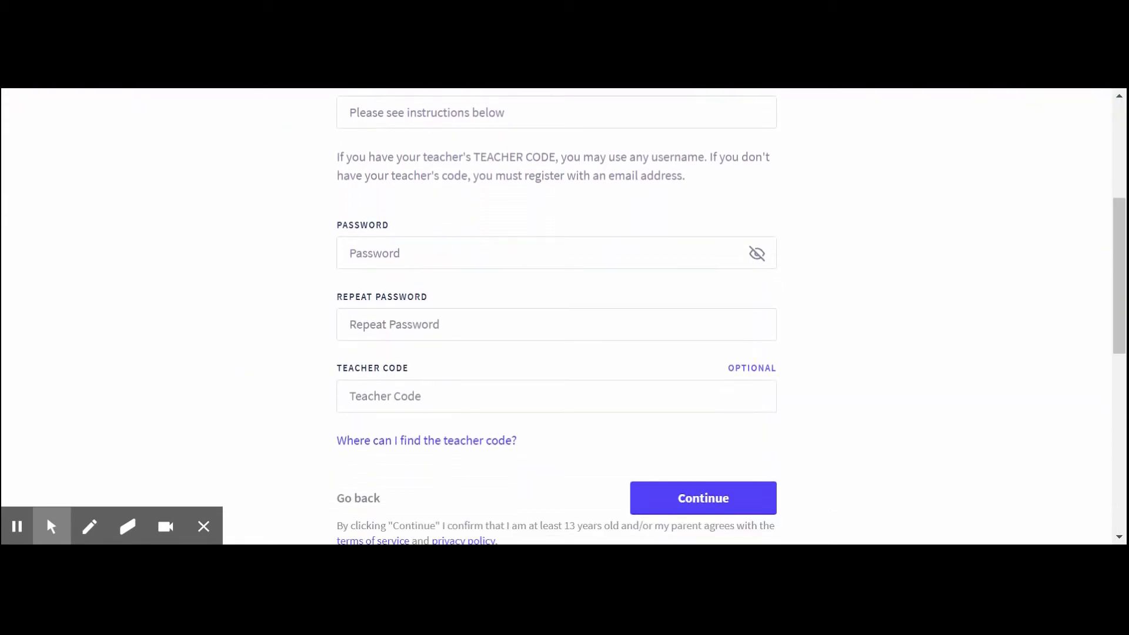
scroll(563, 316, "up", 3)
scroll(334, 363, "down", 3)
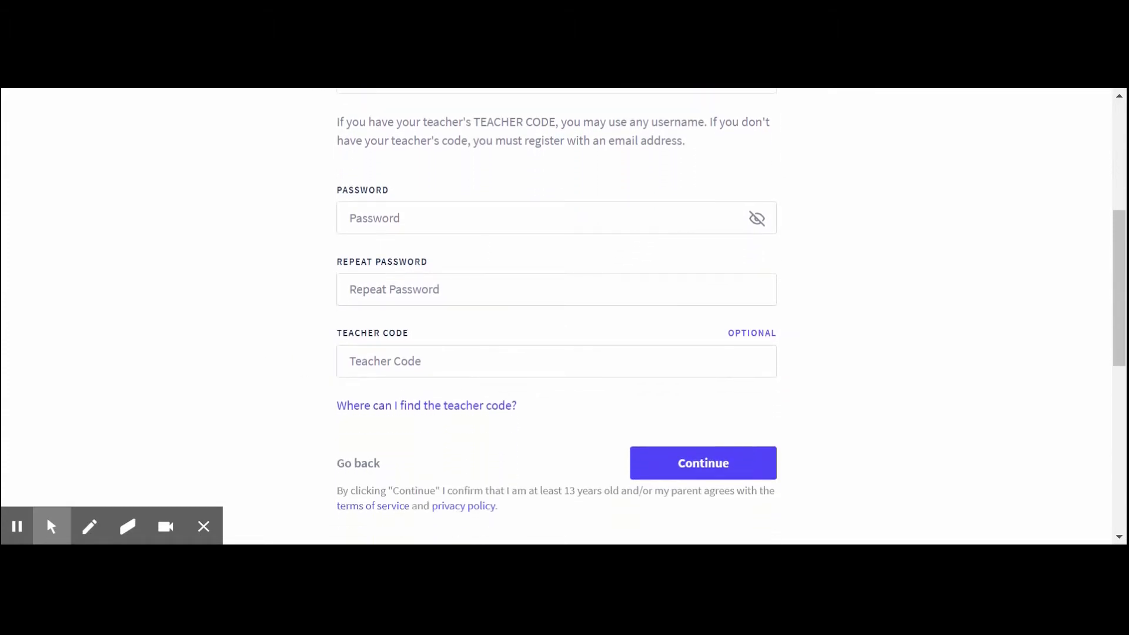
left_click(347, 361)
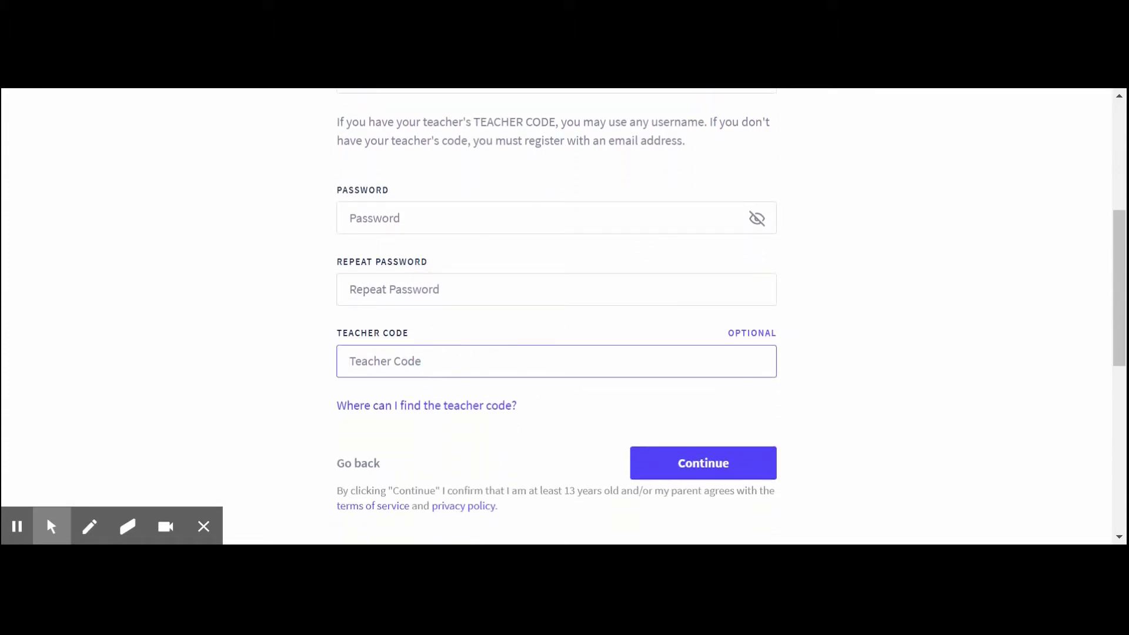
- Leave the student sign-up form and log in to the teacher account
scroll(563, 316, "up", 5)
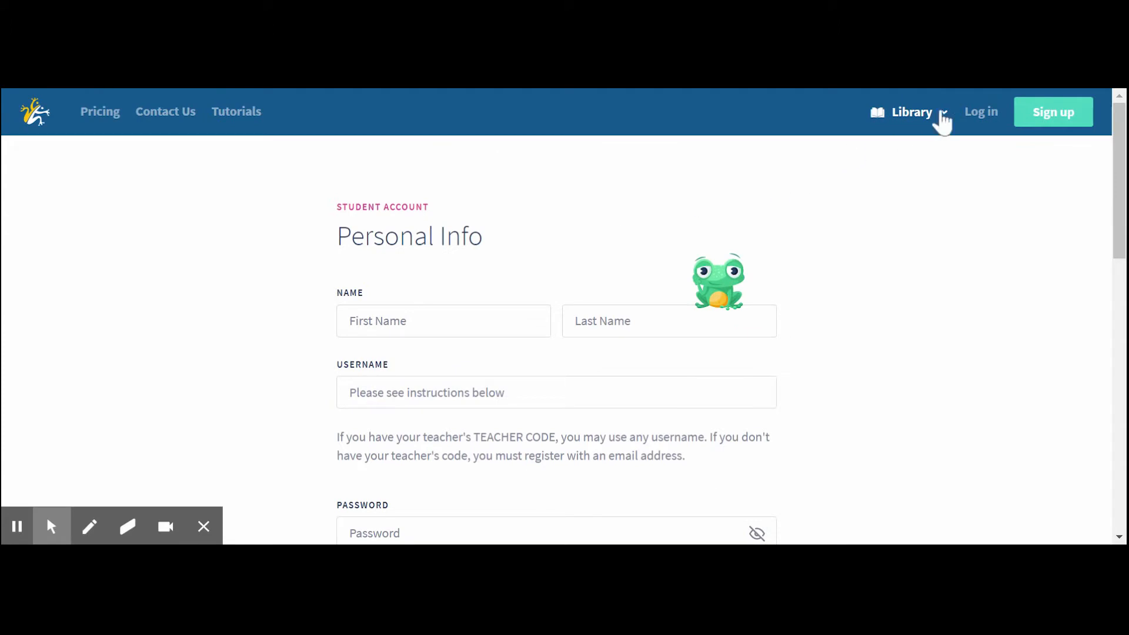
left_click(984, 118)
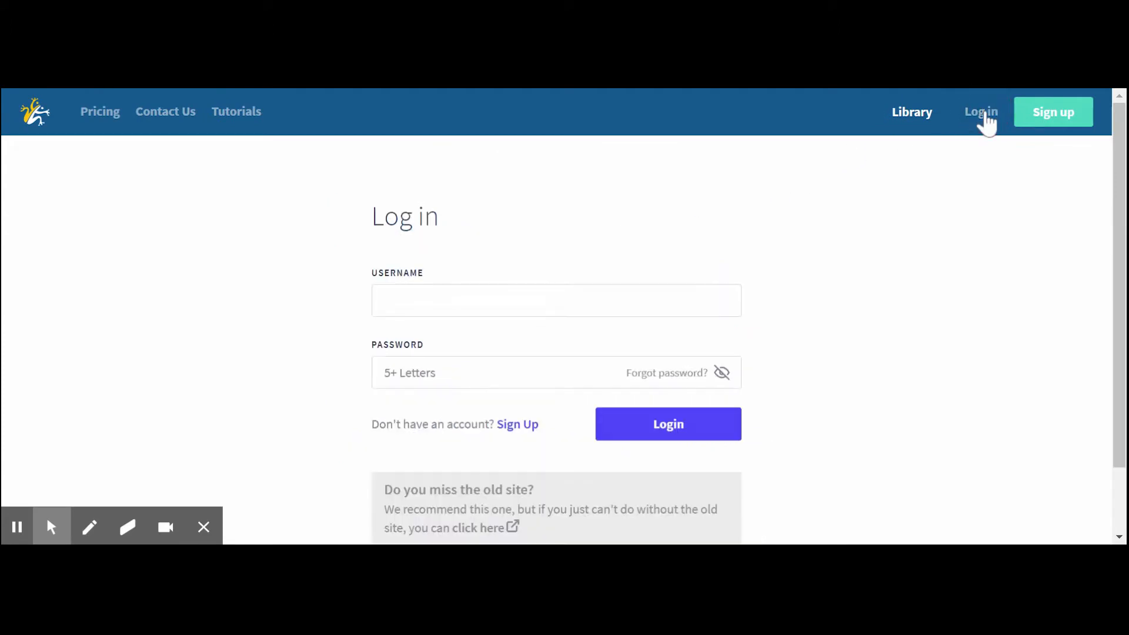
left_click(652, 435)
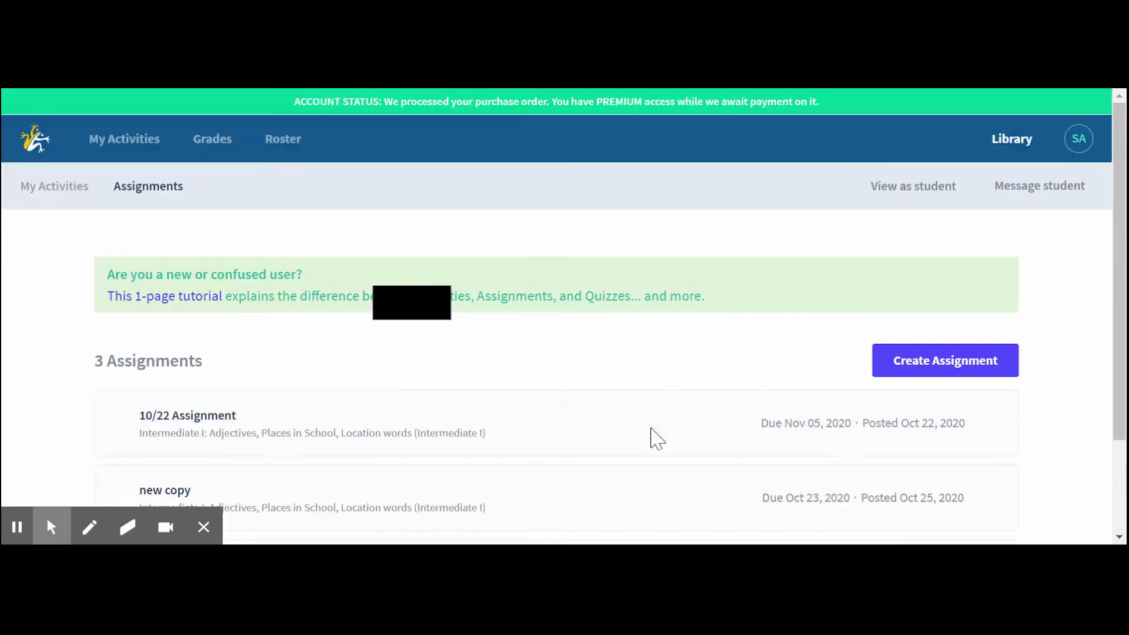
- Open the teacher's Activities list and display the teacher code in its enlarged view, then close it
left_click(151, 141)
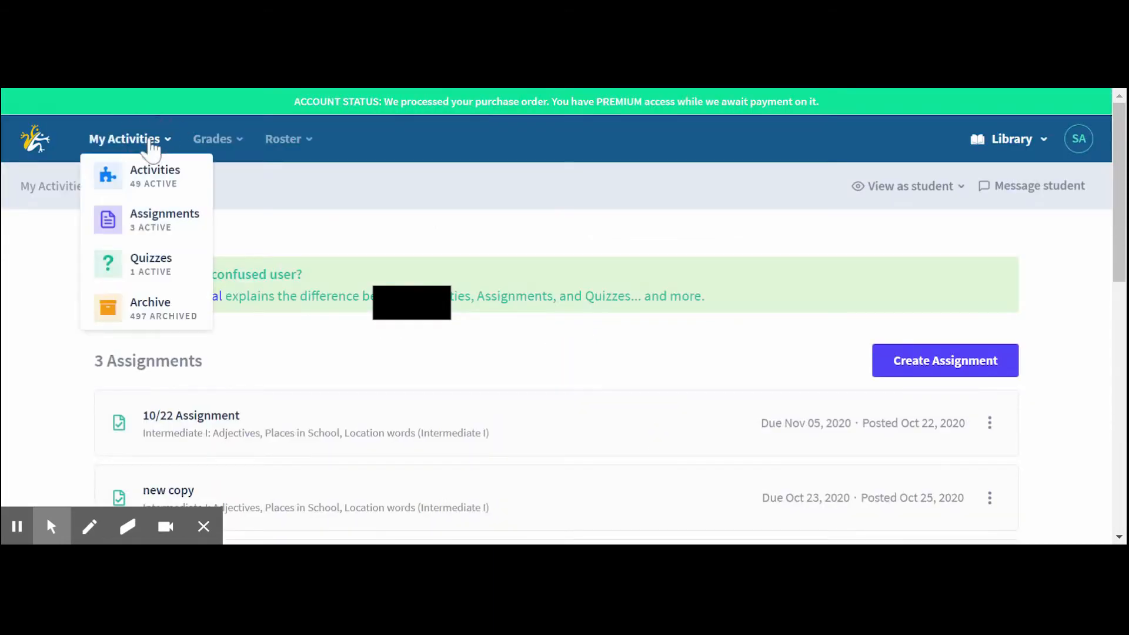
left_click(155, 177)
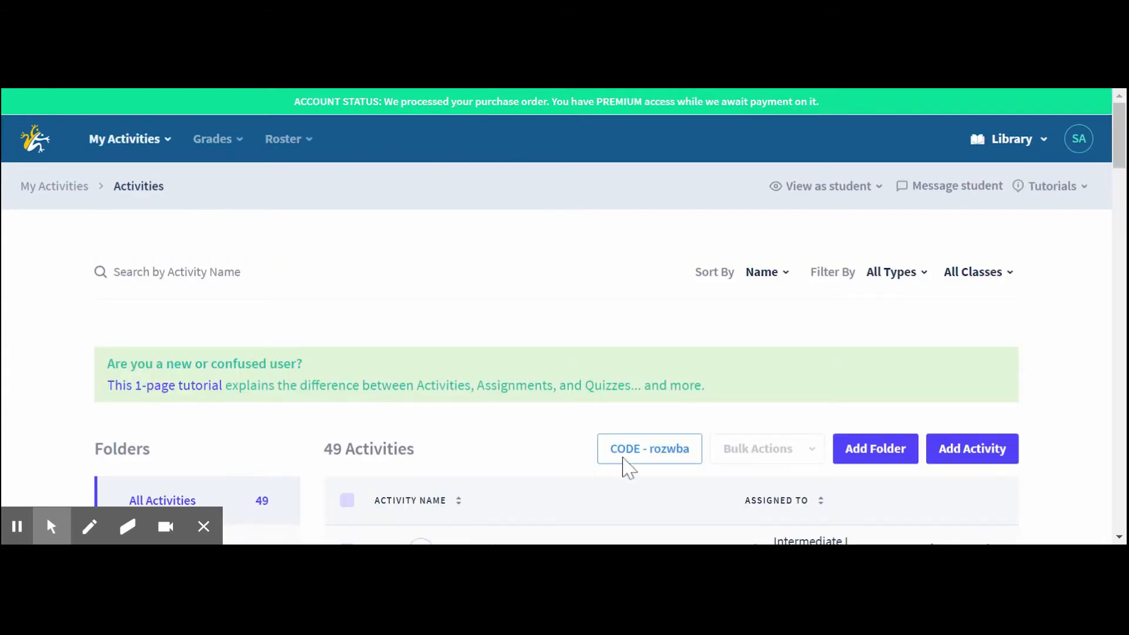
scroll(520, 446, "down", 2)
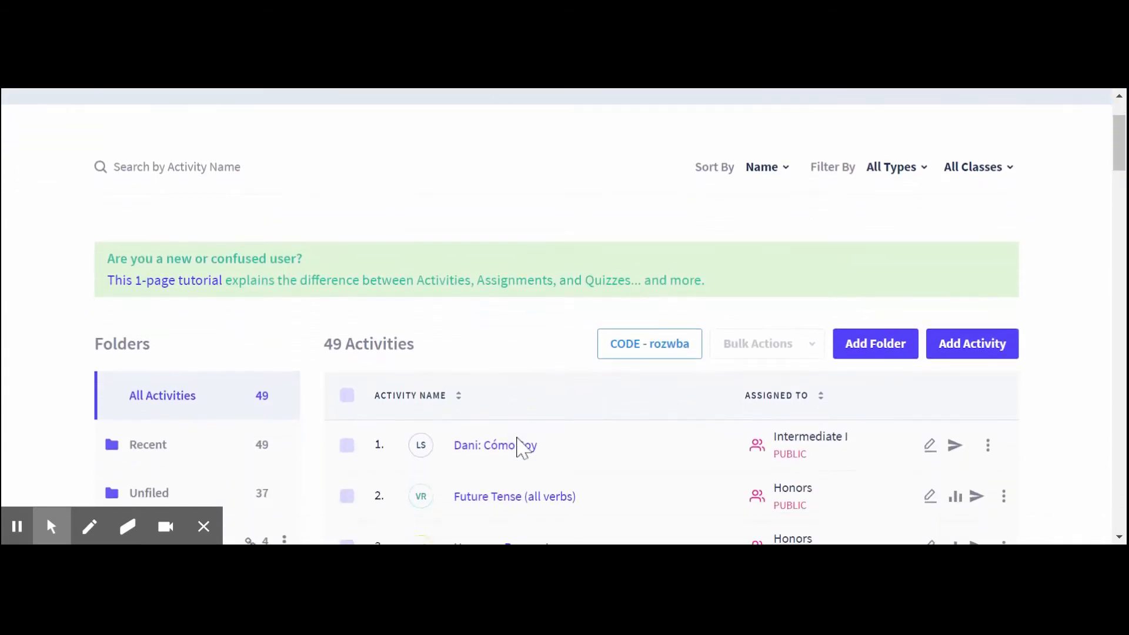
left_click(654, 353)
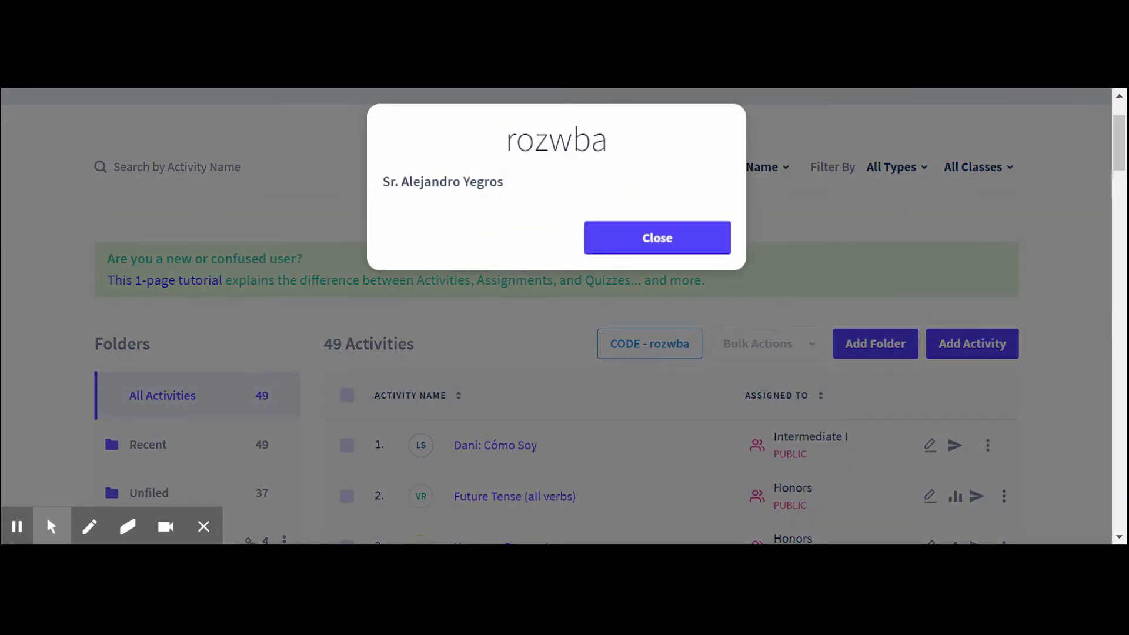
left_click(661, 246)
scroll(1002, 220, "up", 2)
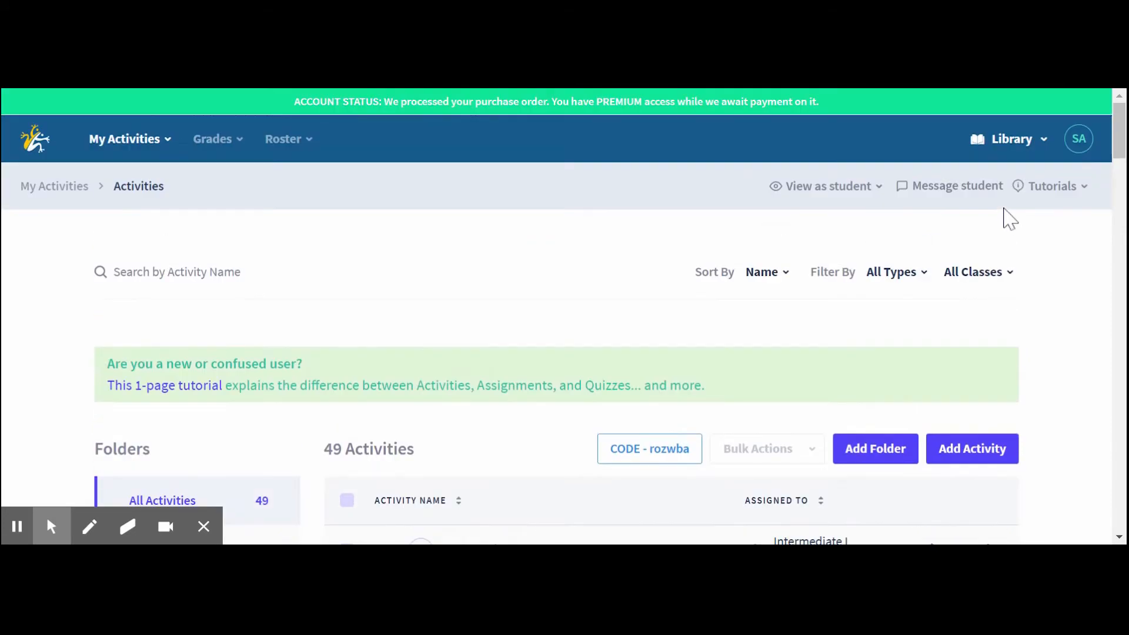
- Log out of the teacher account and reopen the Student sign-up form at the teacher code field
left_click(1078, 138)
left_click(970, 343)
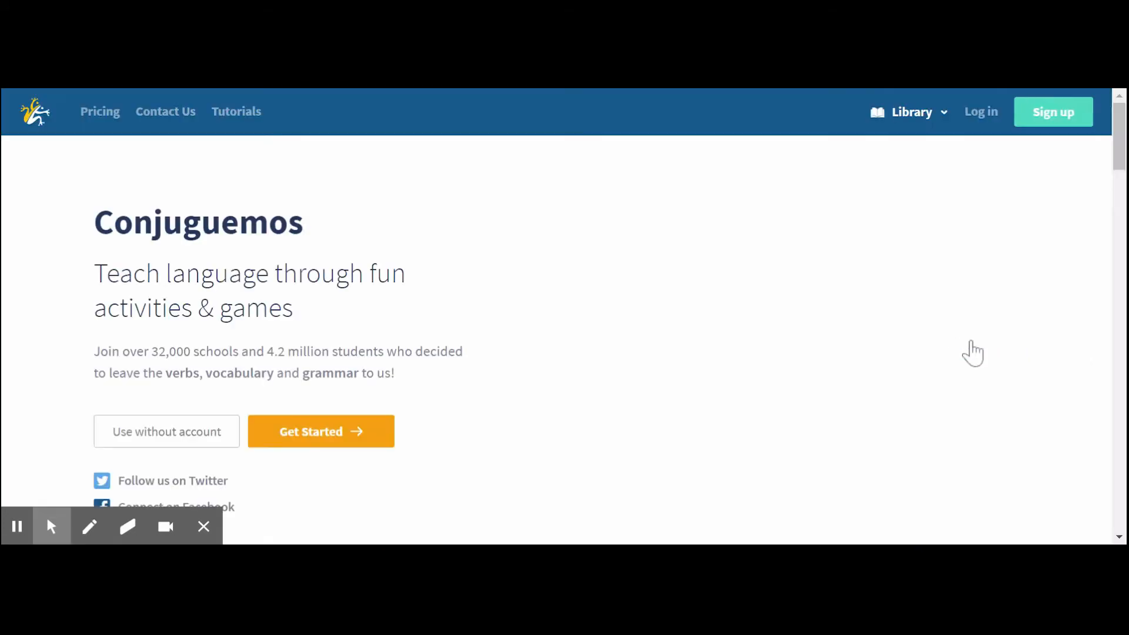
left_click(1050, 119)
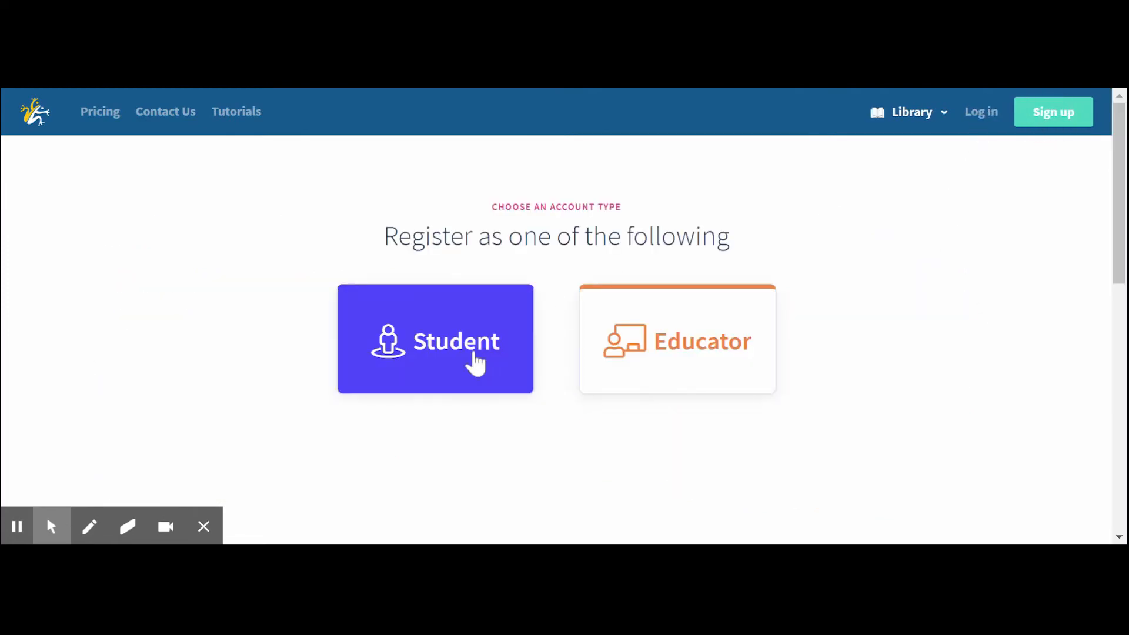
left_click(474, 362)
scroll(468, 361, "down", 7)
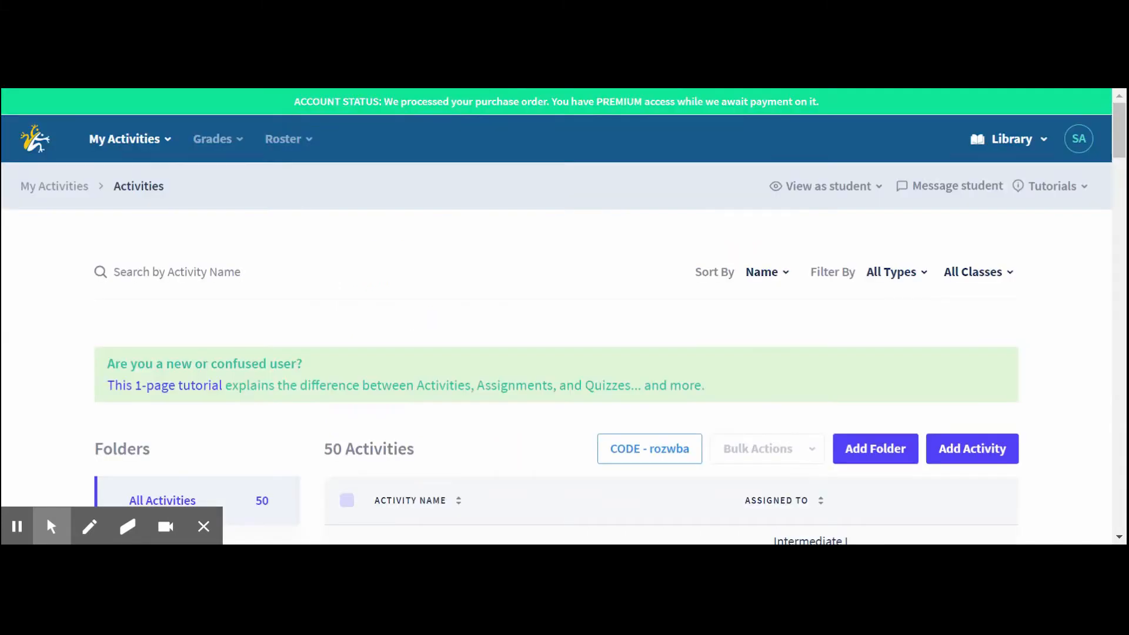
- Browse the Spanish Verbs library from the teacher account and open the Future perfect (all participles) activity
left_click(608, 237)
left_click(995, 141)
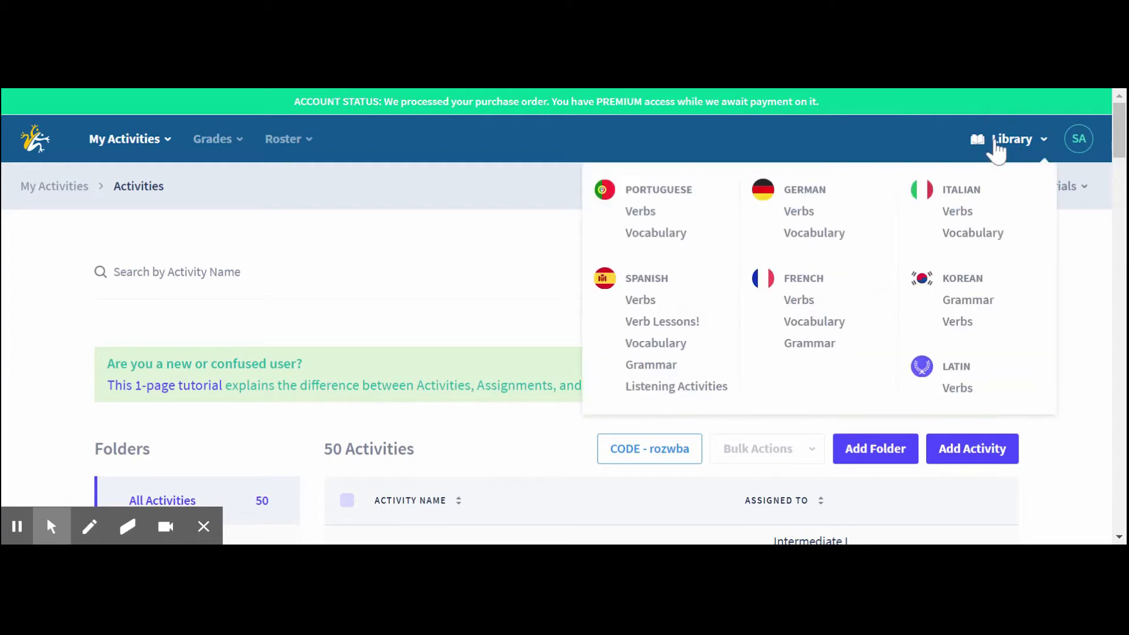
left_click(640, 305)
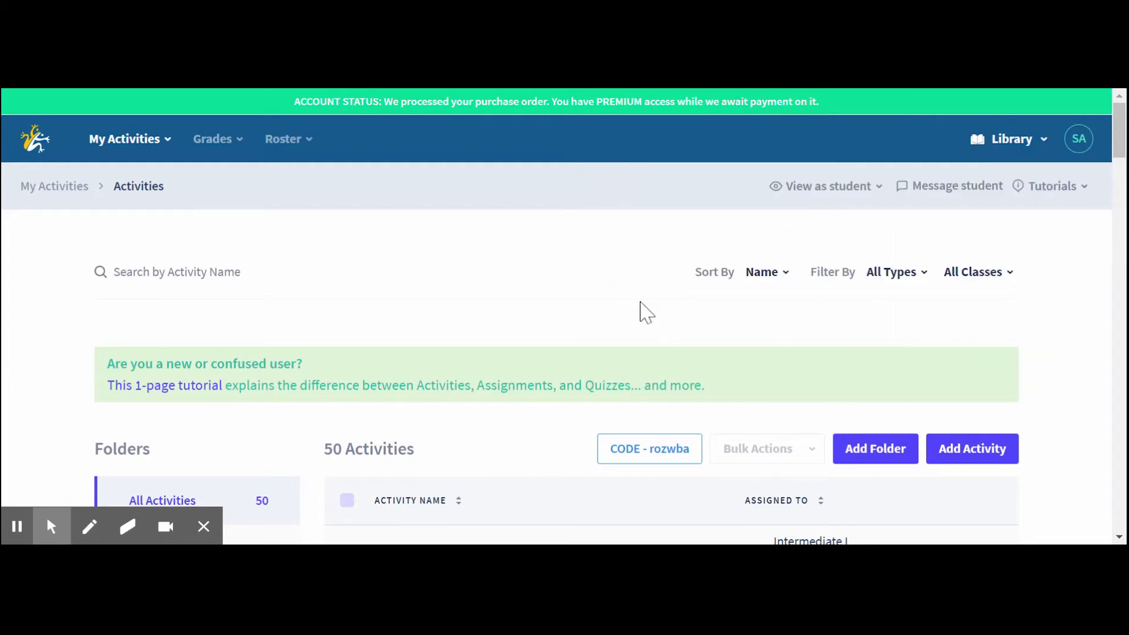
scroll(565, 318, "down", 5)
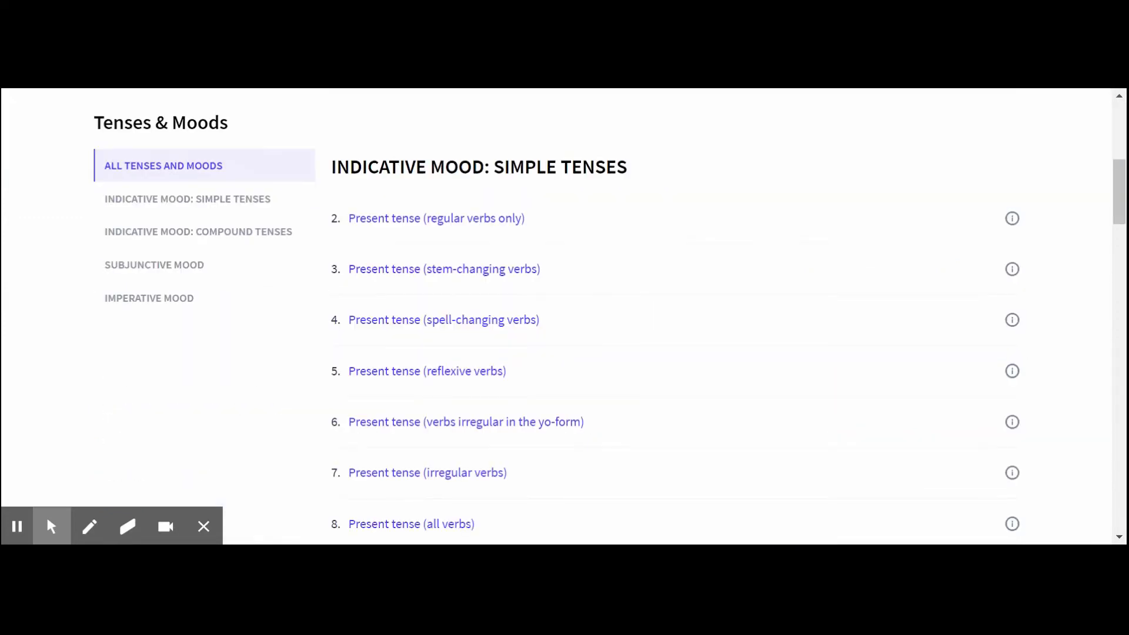
scroll(675, 318, "down", 5)
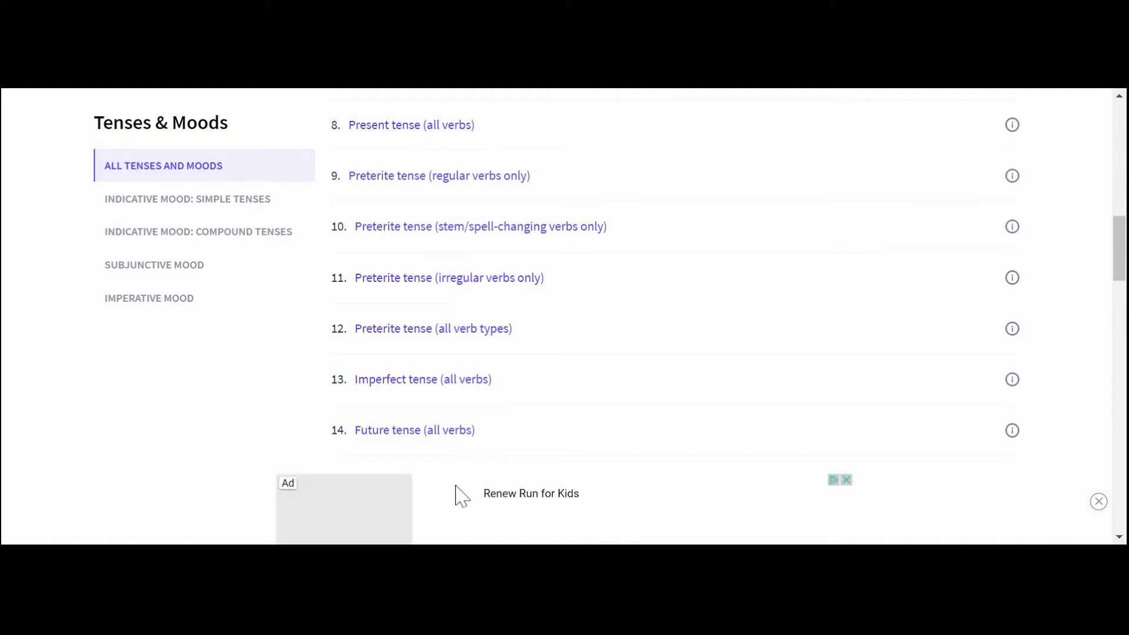
scroll(462, 496, "down", 5)
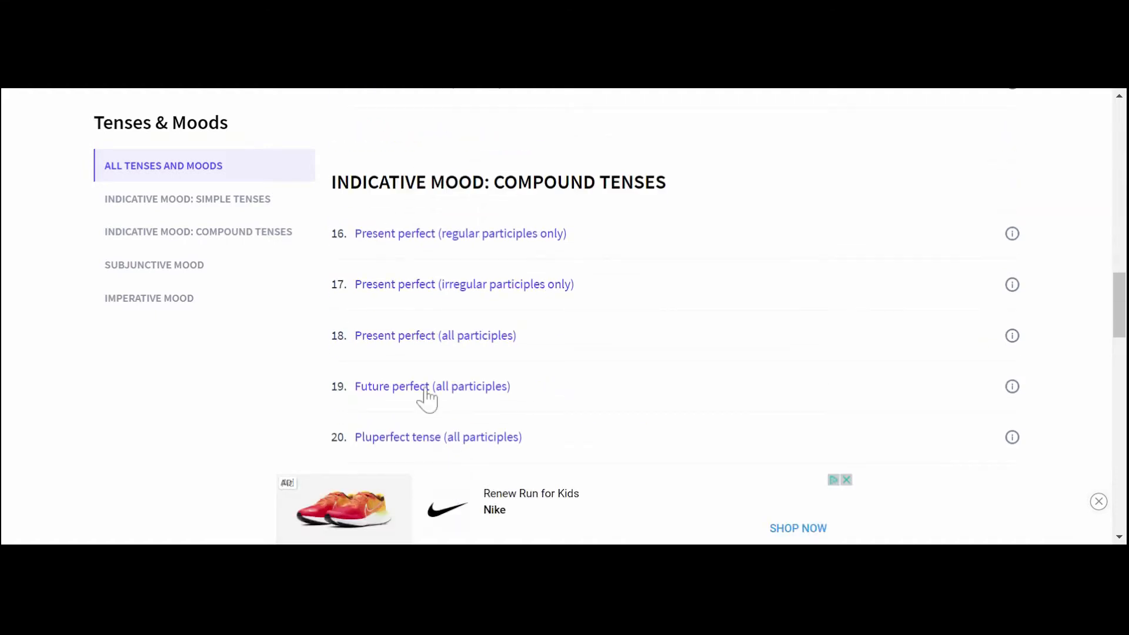
left_click(427, 400)
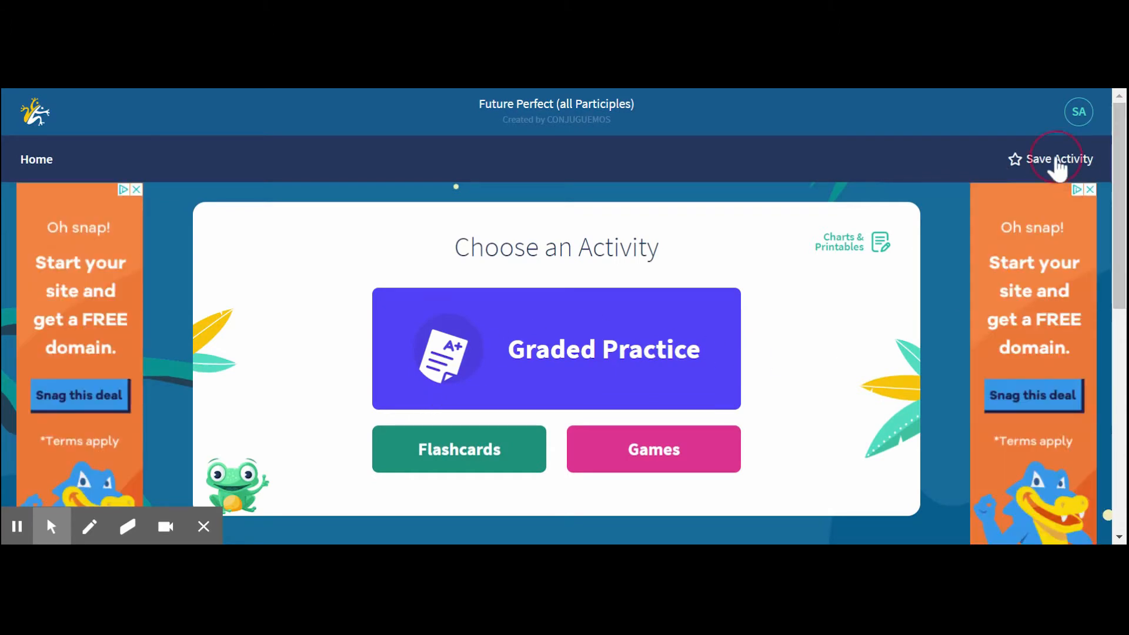
- Save the Future Perfect activity to the Honors class and locate it in the activities list
left_click(1057, 172)
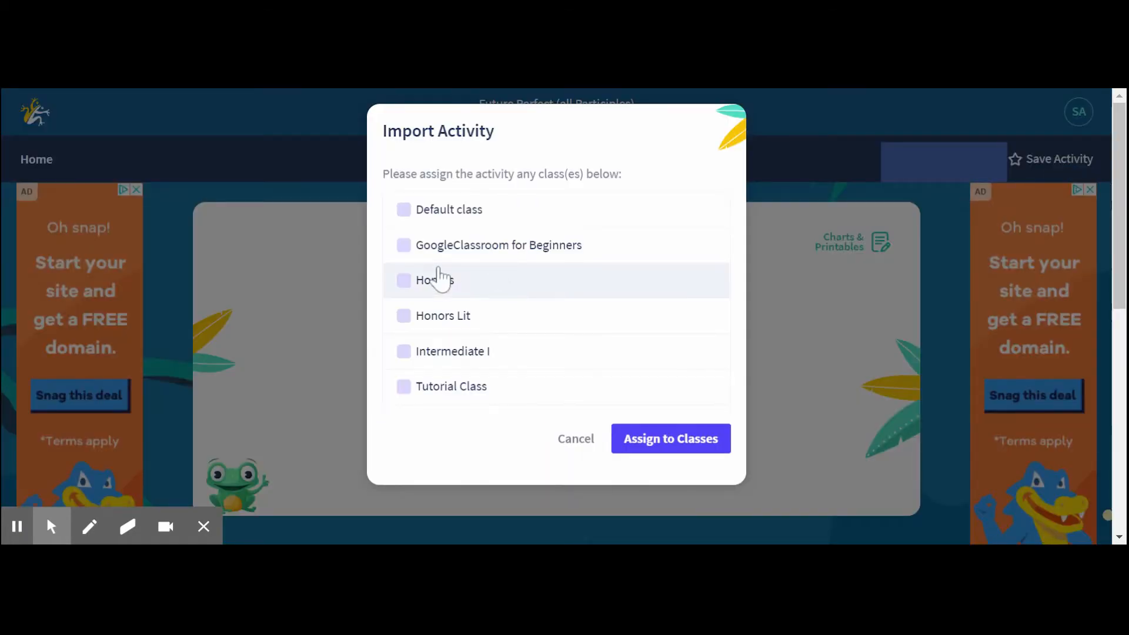
left_click(404, 281)
left_click(648, 446)
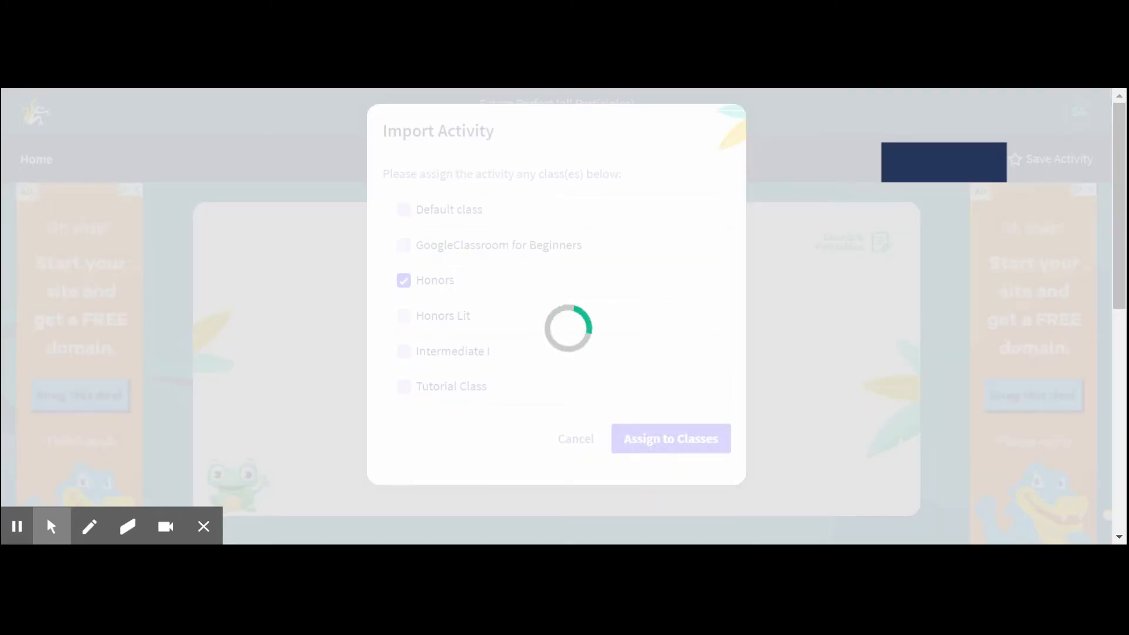
scroll(614, 316, "down", 9)
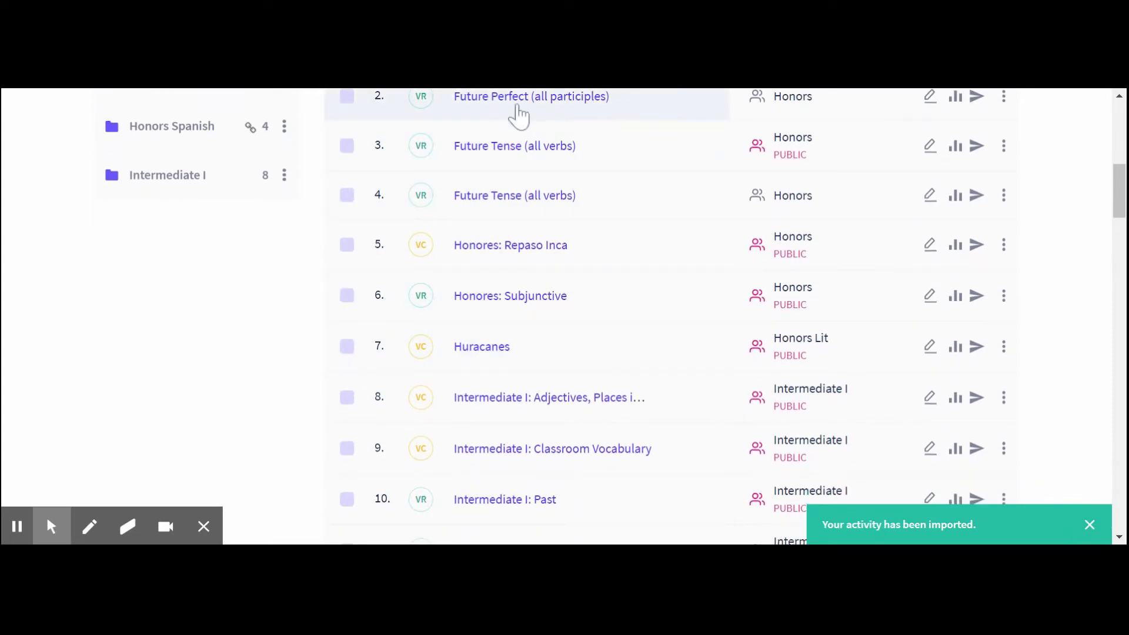
scroll(518, 115, "up", 3)
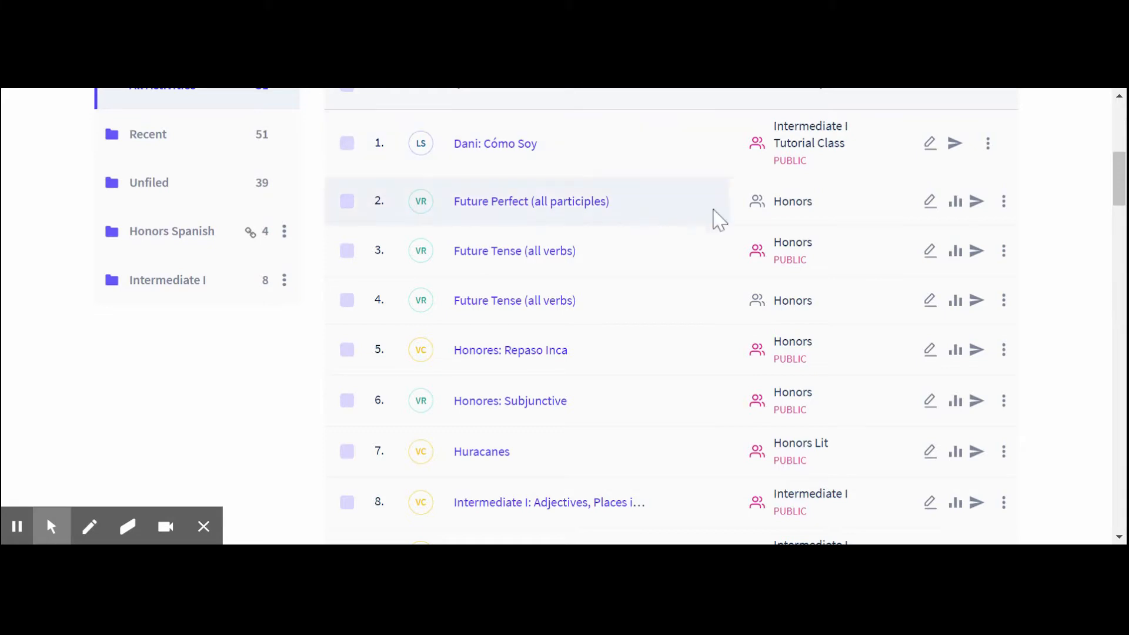
- Edit the Future Perfect (all participles) activity, removing quitarse from the selected verbs and adding aburrir from the library
left_click(930, 202)
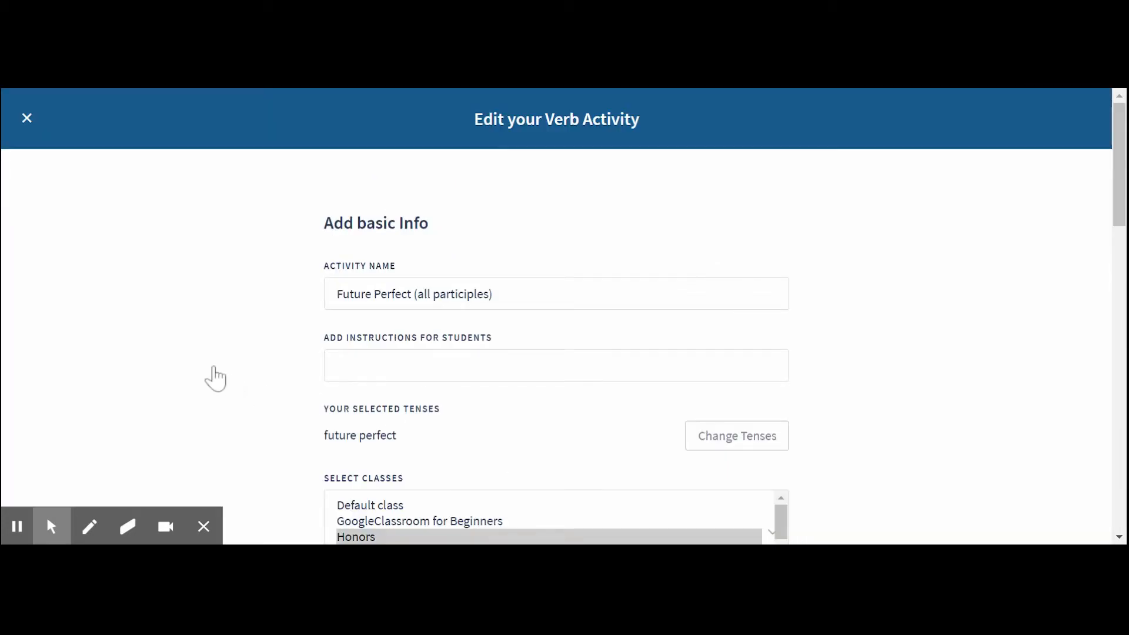
scroll(864, 289, "down", 10)
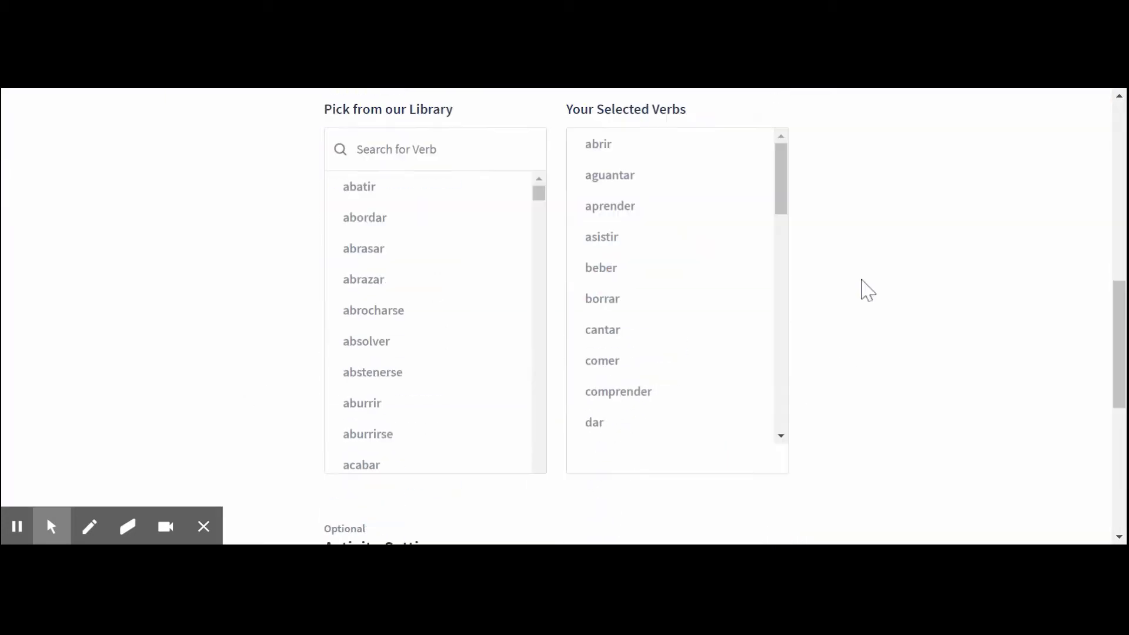
scroll(862, 290, "up", 4)
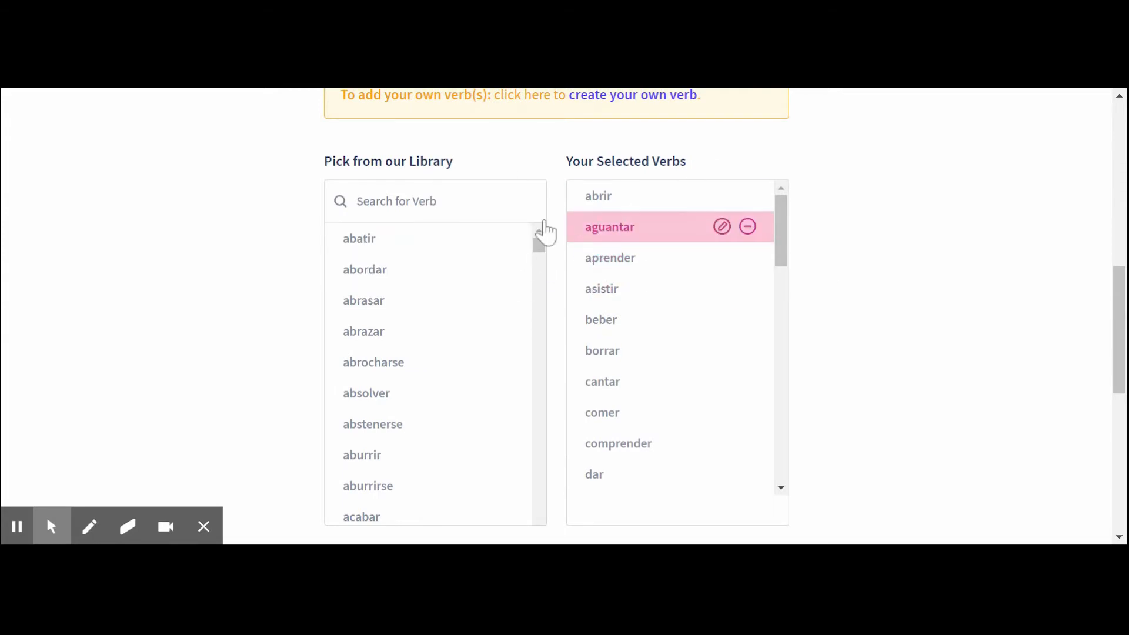
left_click_drag(785, 231, 794, 416)
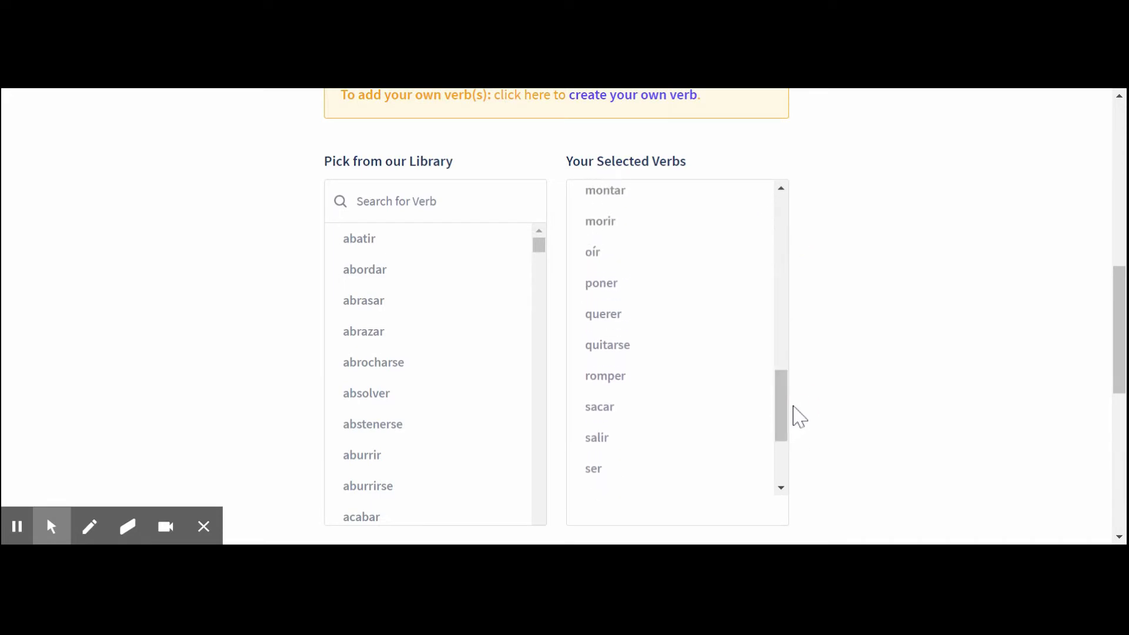
left_click(634, 352)
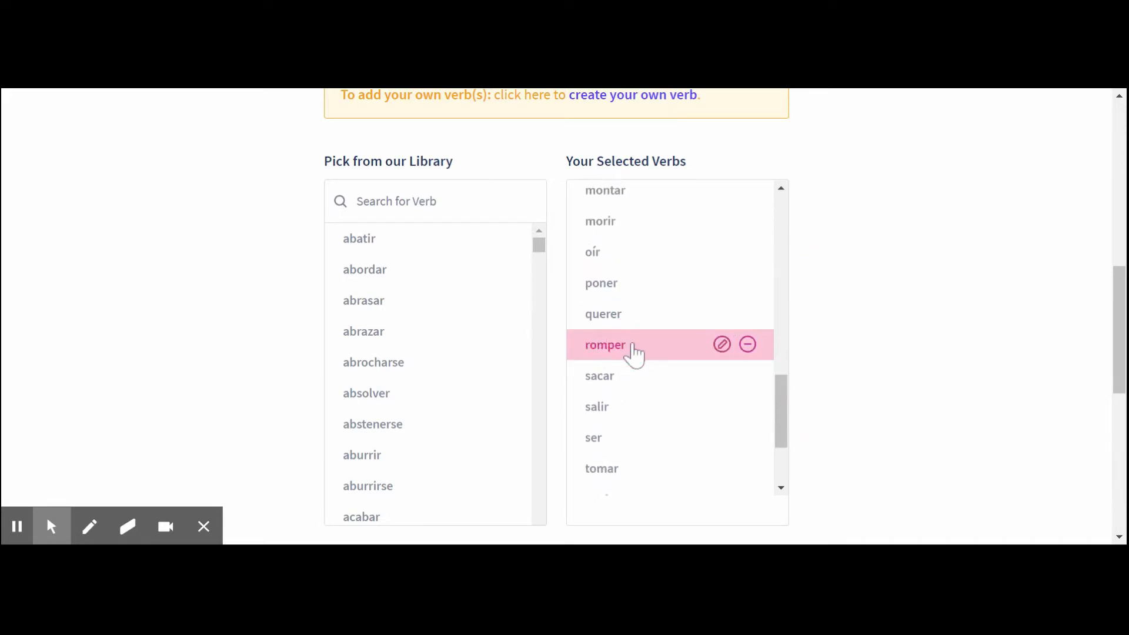
left_click(400, 468)
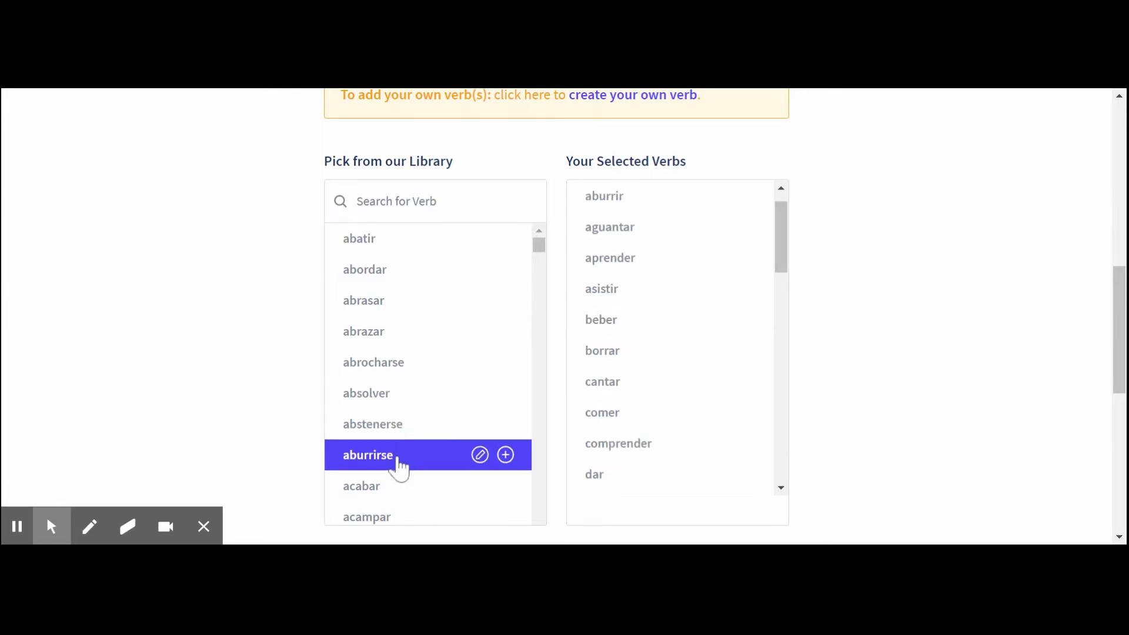
- Review the optional activity settings, including the pronoun choices, and close the verb activity editor without saving
scroll(1012, 271, "down", 7)
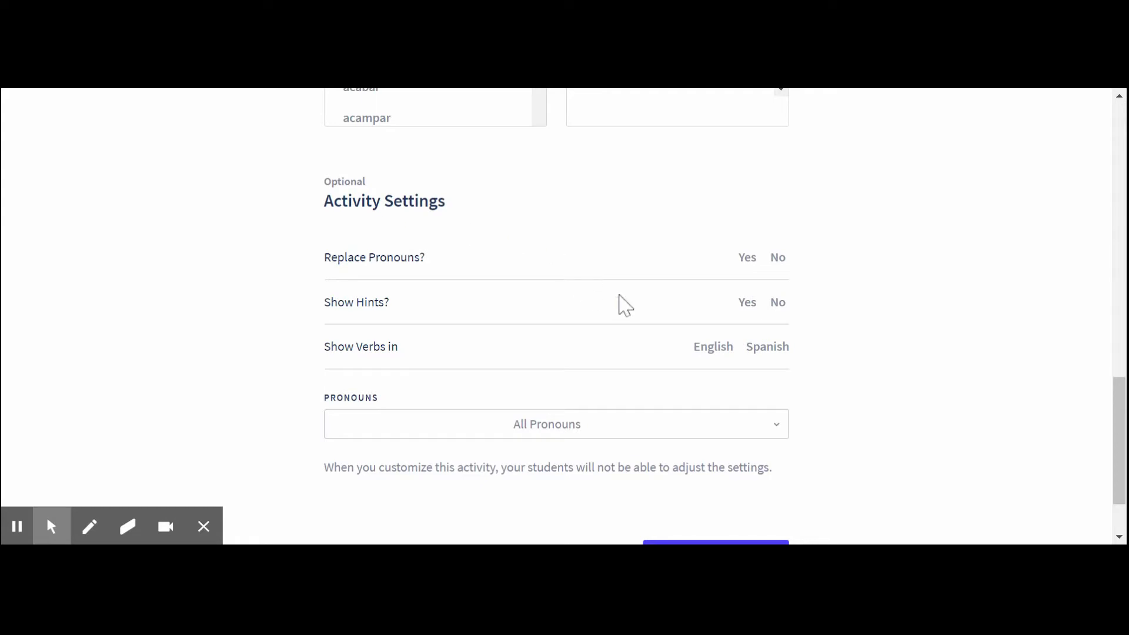
left_click(614, 424)
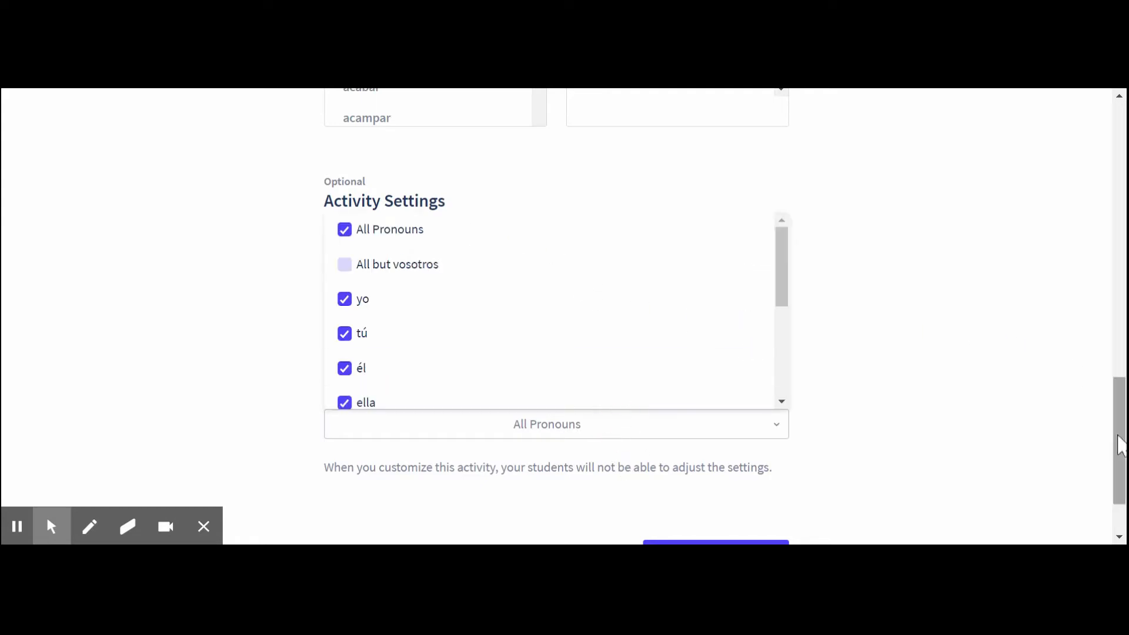
left_click_drag(1119, 448, 1119, 470)
left_click(982, 391)
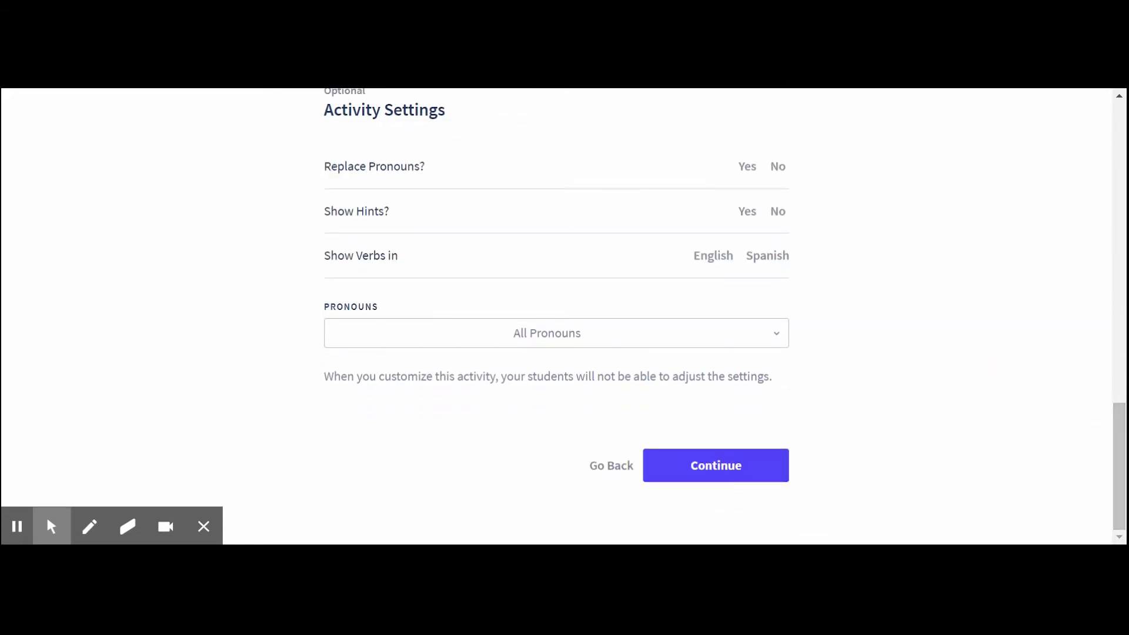
left_click_drag(1119, 448, 1119, 147)
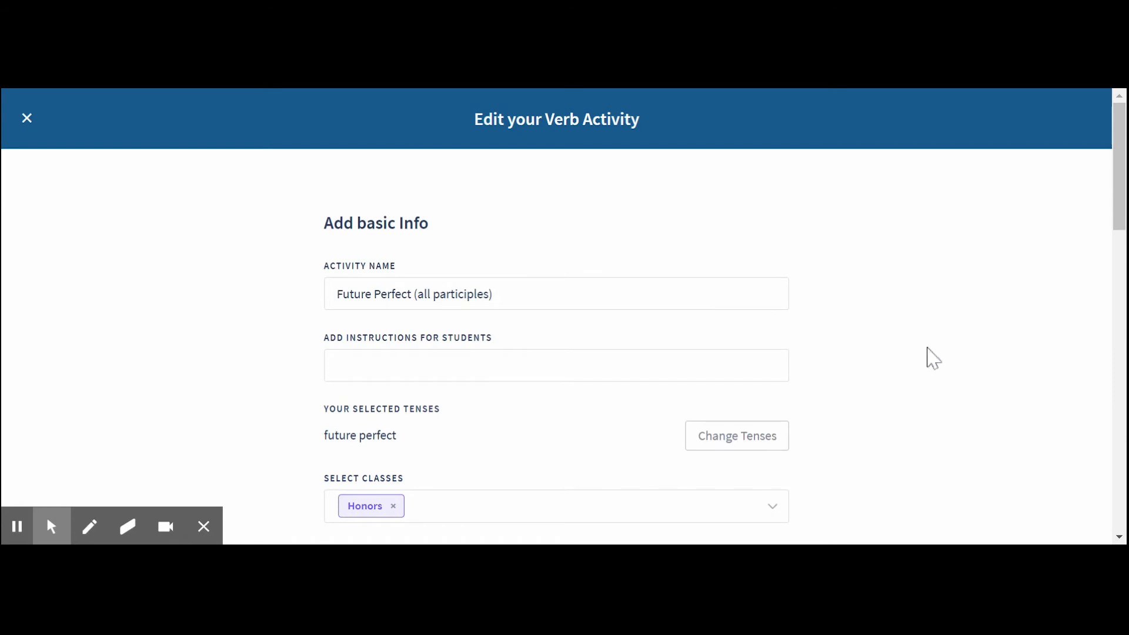
left_click(27, 131)
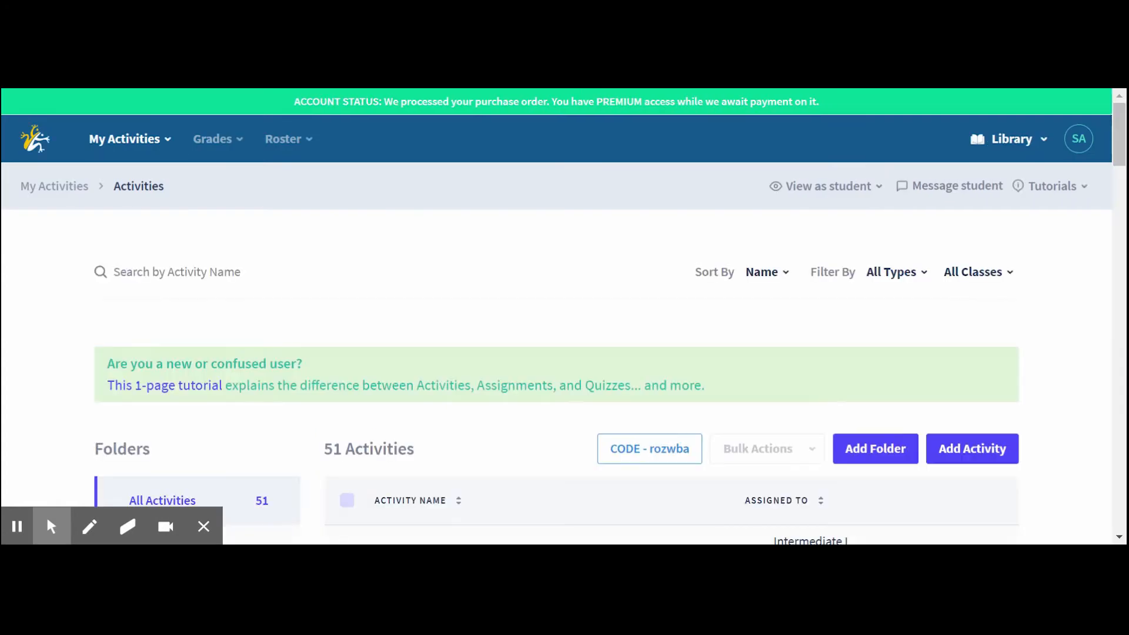
- Start adding an activity and compare the Create new, Combine and Import creation methods, leaving Import selected
scroll(556, 271, "down", 3)
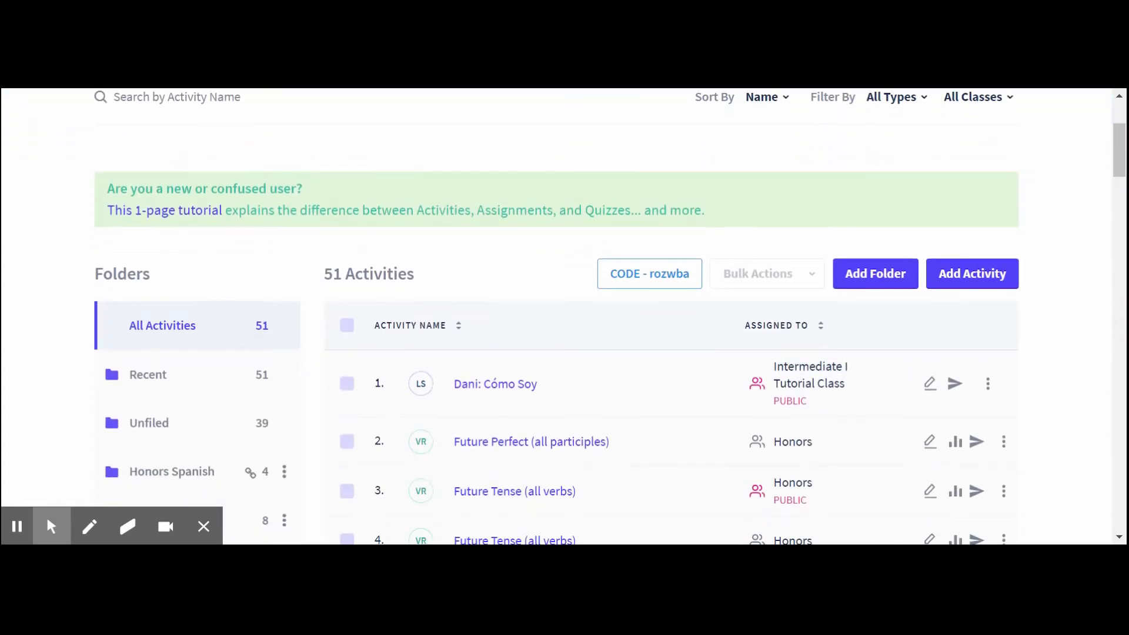
left_click(986, 285)
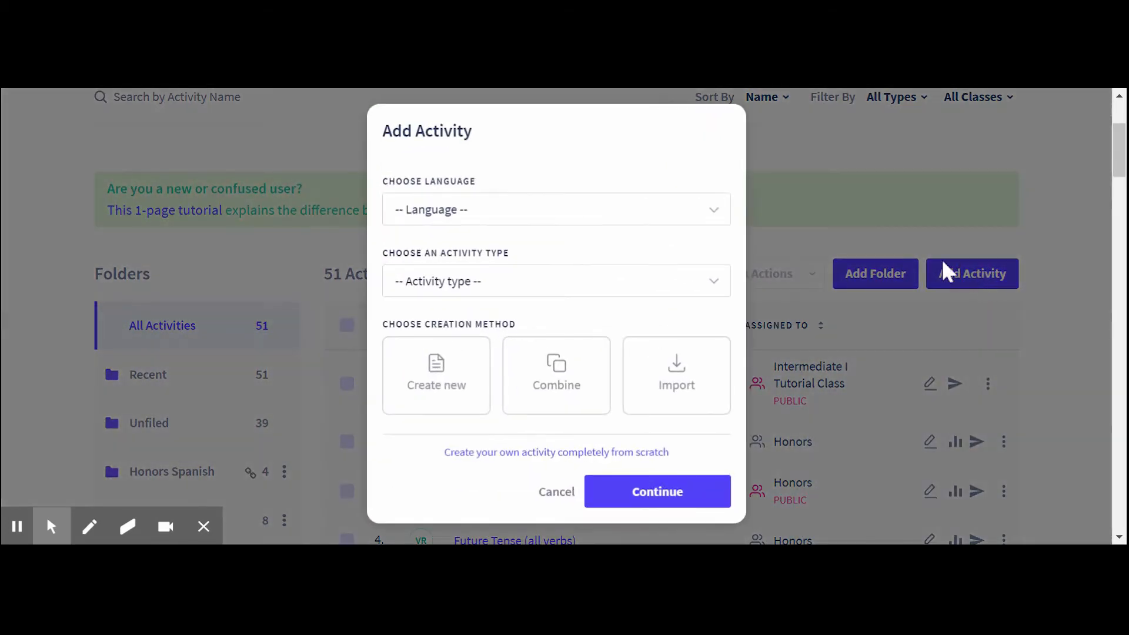
left_click(468, 220)
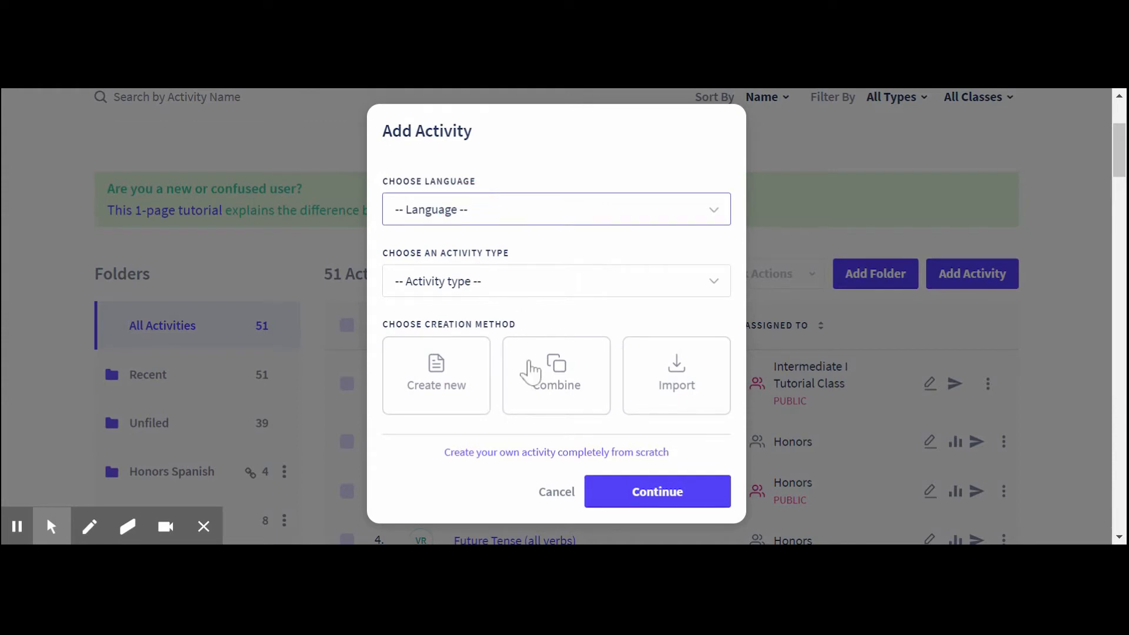
left_click(414, 392)
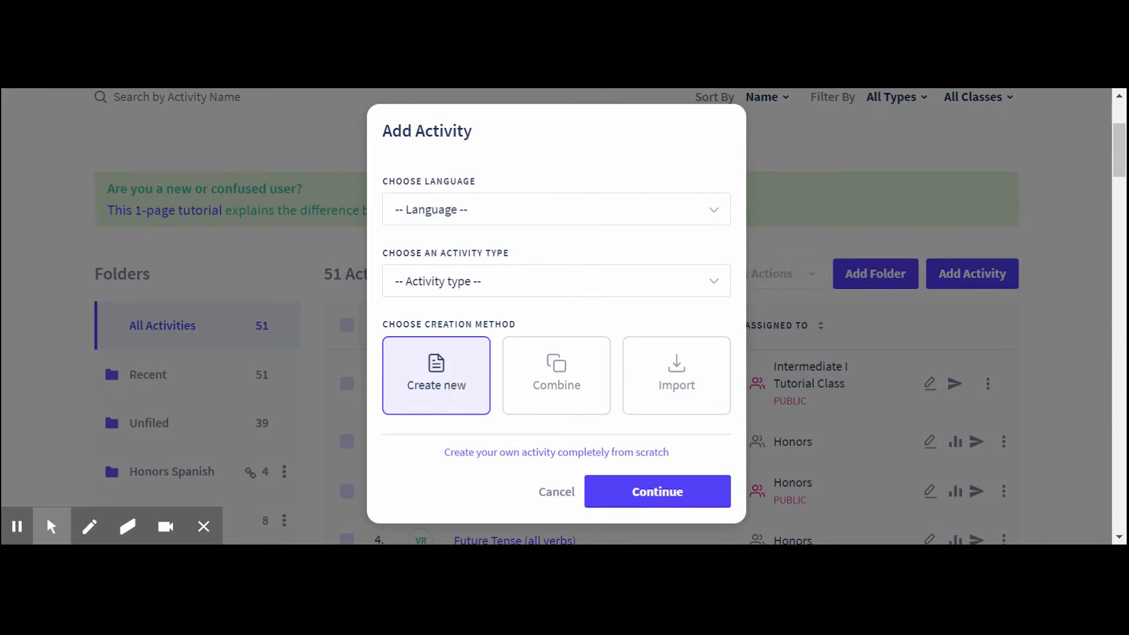
left_click(535, 378)
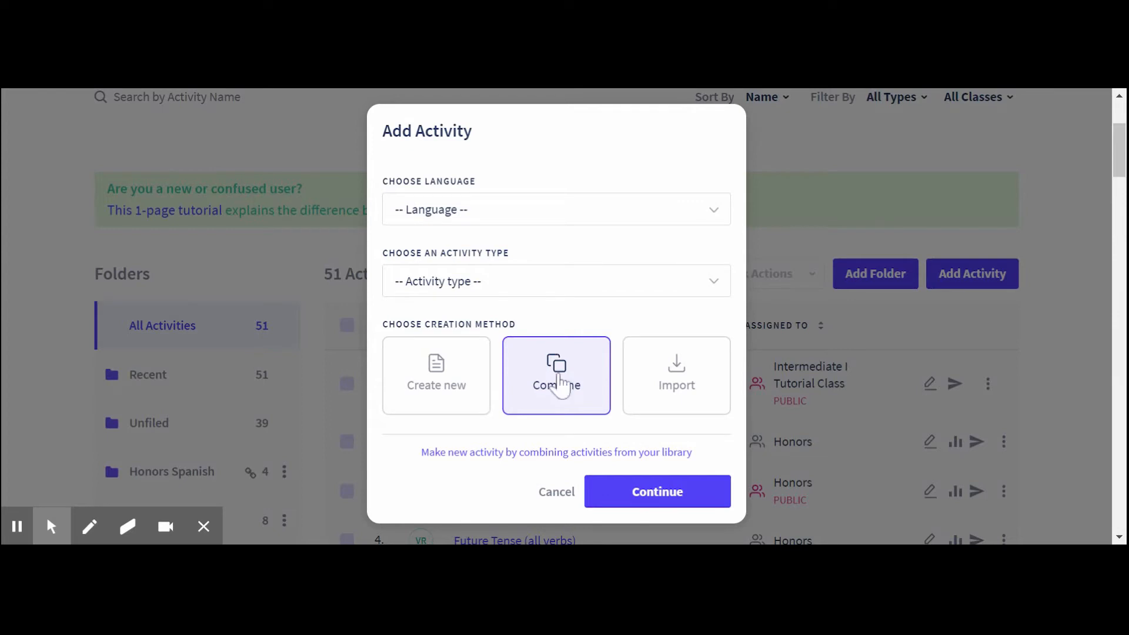
left_click(688, 383)
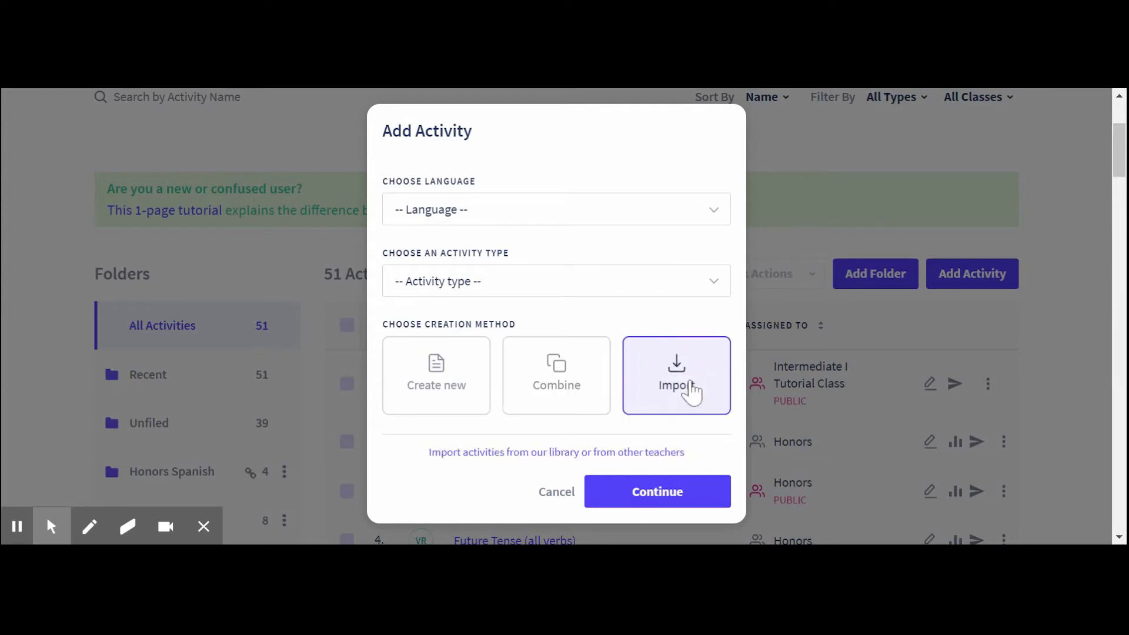
- Set the language to Spanish and the activity type to Vocabulary, and continue to the import search
left_click(486, 215)
left_click(438, 469)
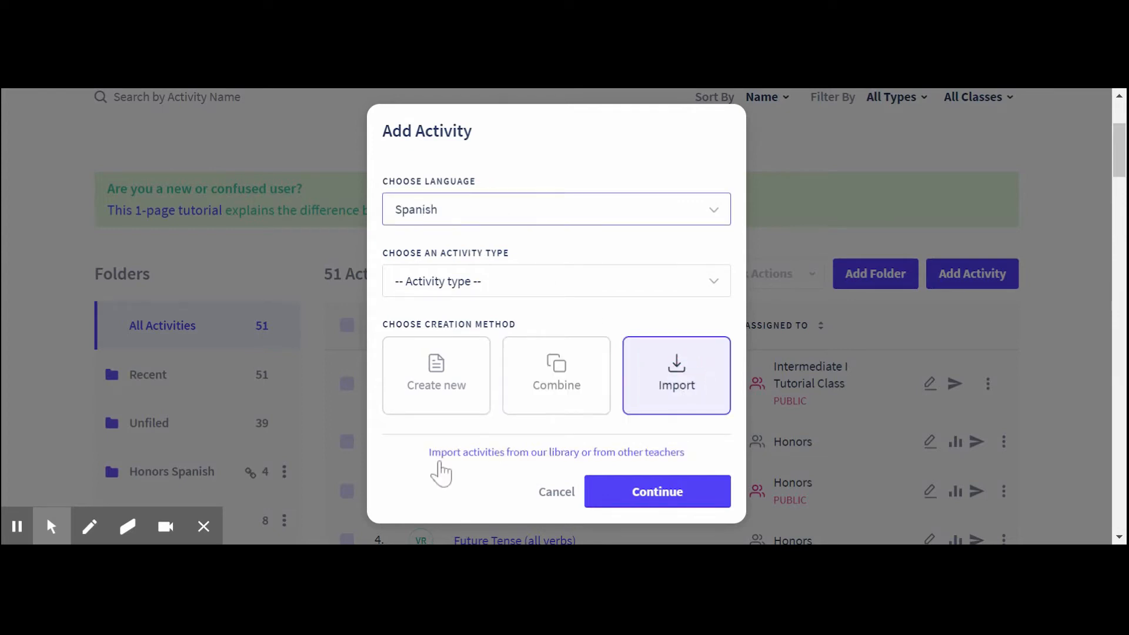
left_click(467, 294)
left_click(471, 309)
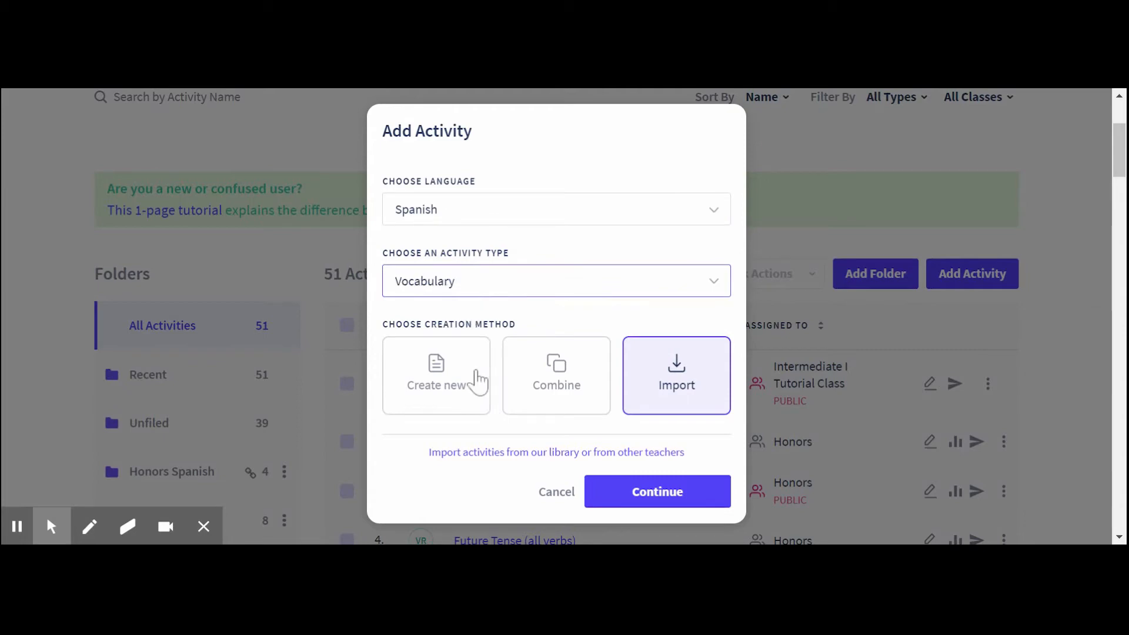
left_click(649, 500)
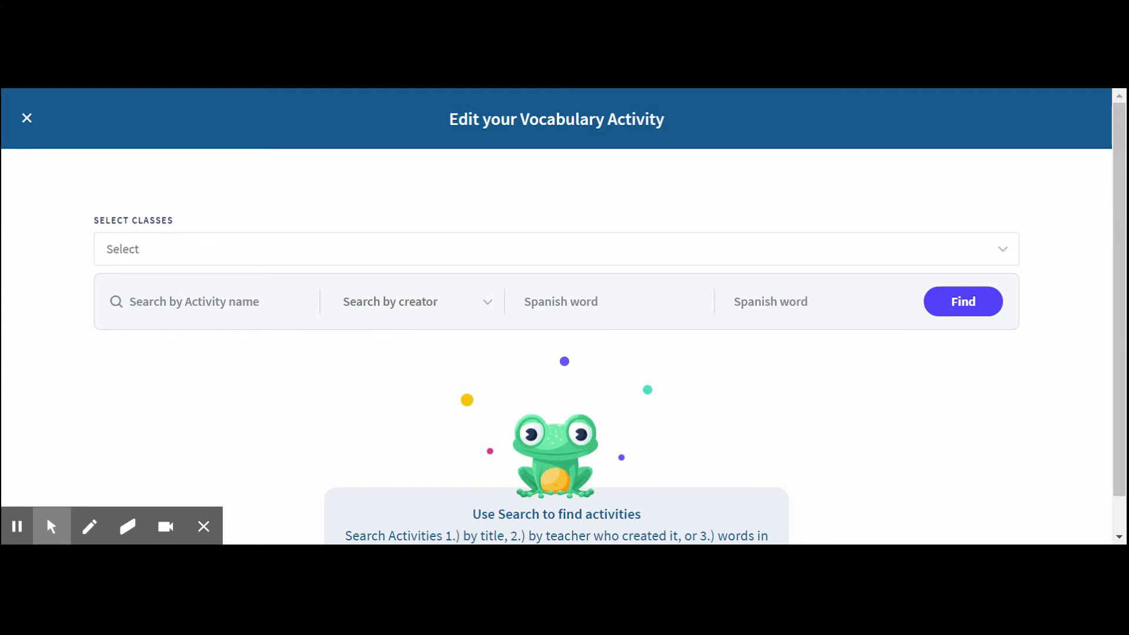
- Review the creators available for searching vocabulary activities, and close the import page without importing anything
left_click(388, 301)
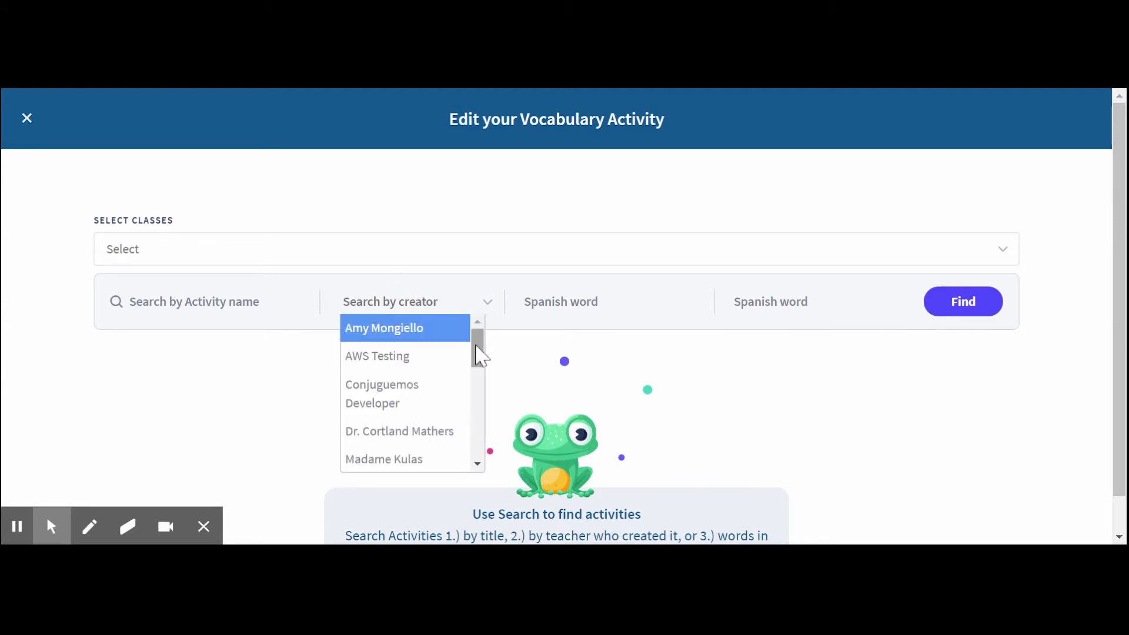
mouse_move(476, 342)
left_mouse_down()
mouse_move(479, 442)
mouse_move(474, 353)
mouse_move(468, 396)
mouse_move(478, 439)
mouse_move(478, 338)
left_mouse_up()
left_click(27, 126)
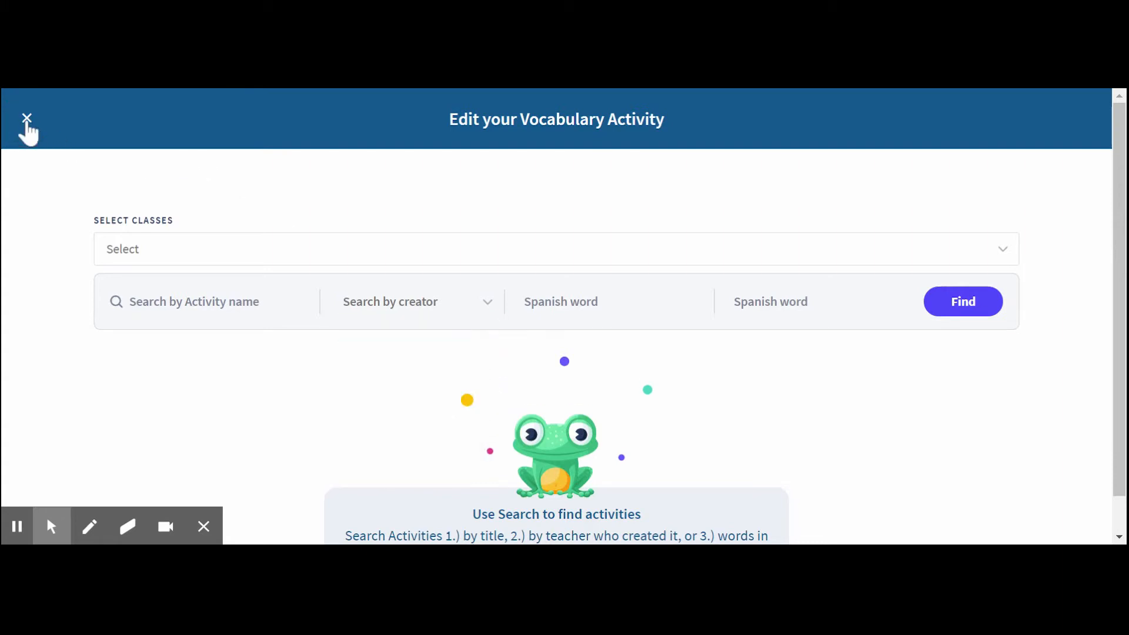
left_click(27, 124)
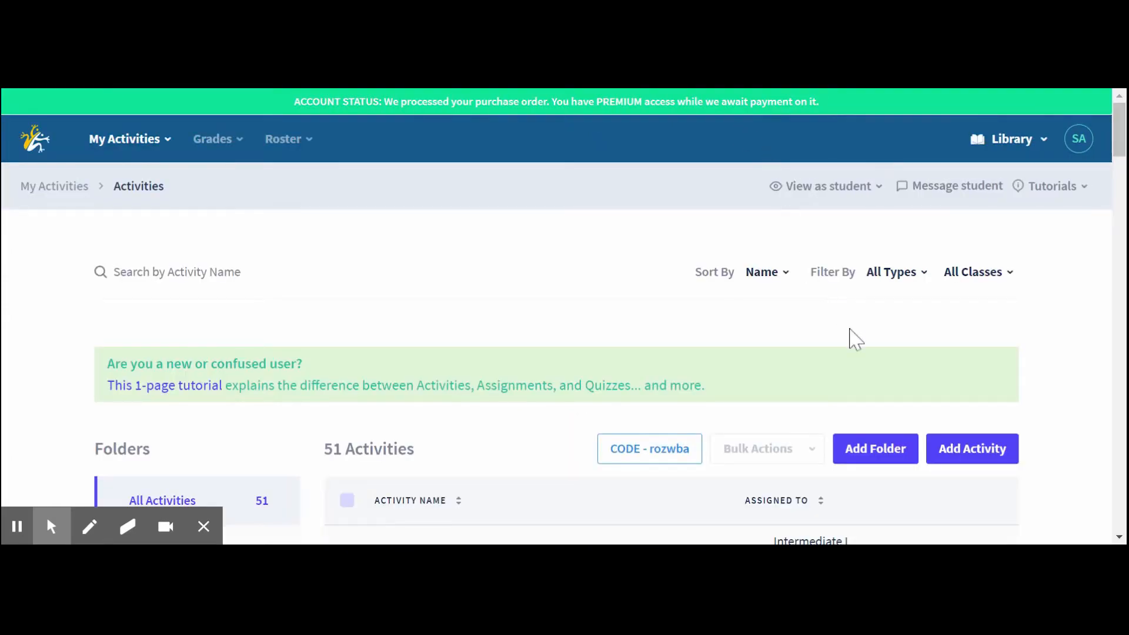
- Unassign the Dani: Cómo Soy activity from Intermediate I, keeping it assigned only to Tutorial Class
left_click_drag(1122, 147, 1122, 175)
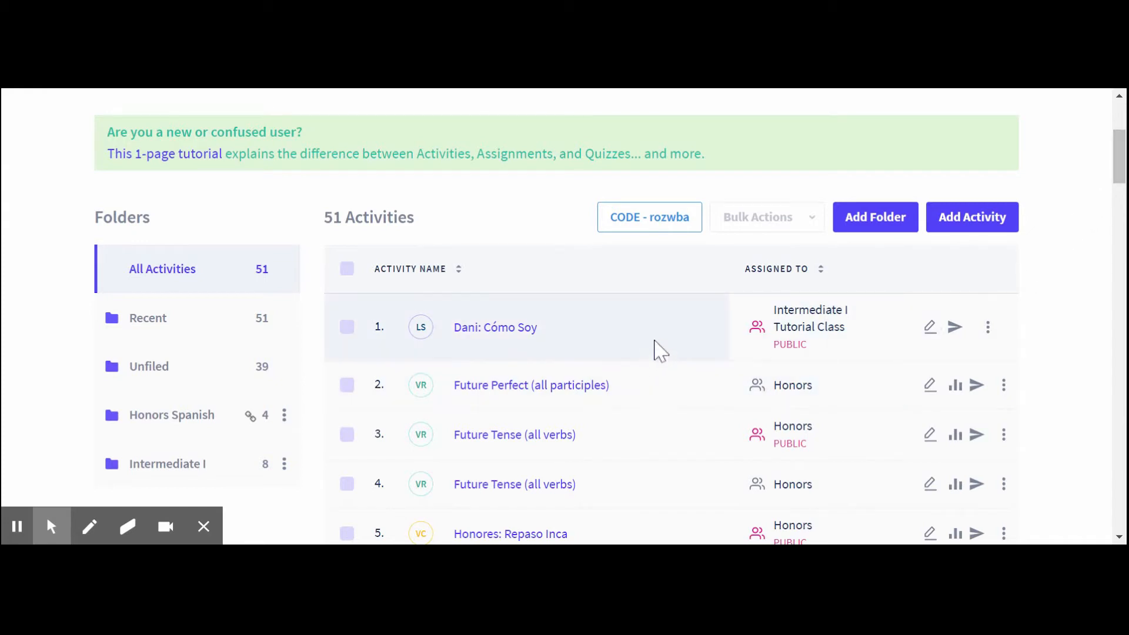
left_click(757, 334)
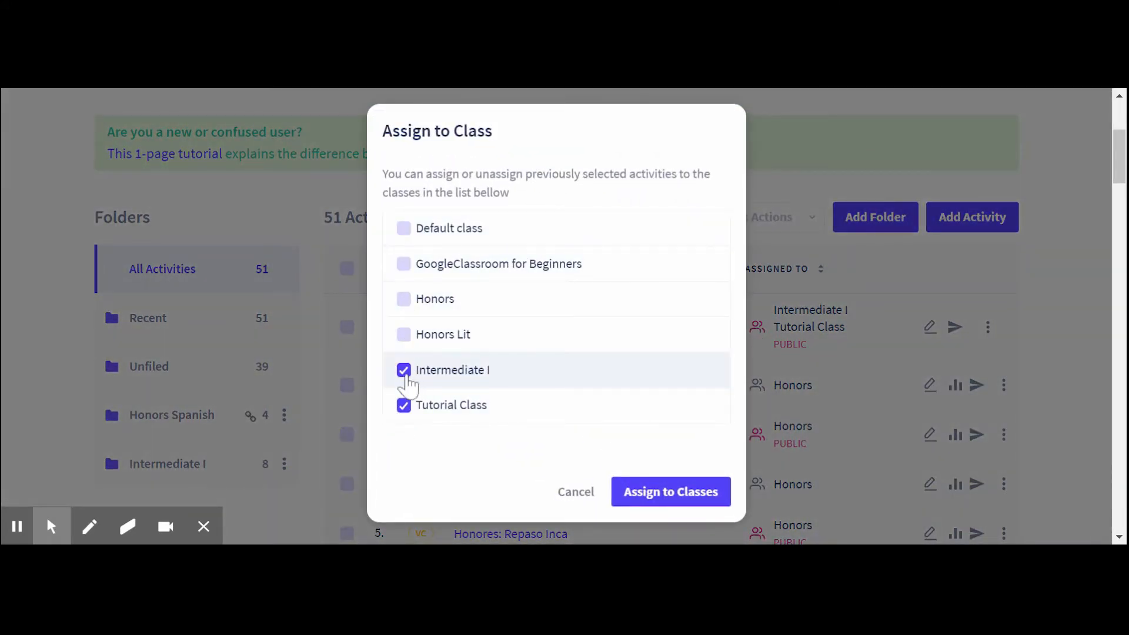
left_click(404, 374)
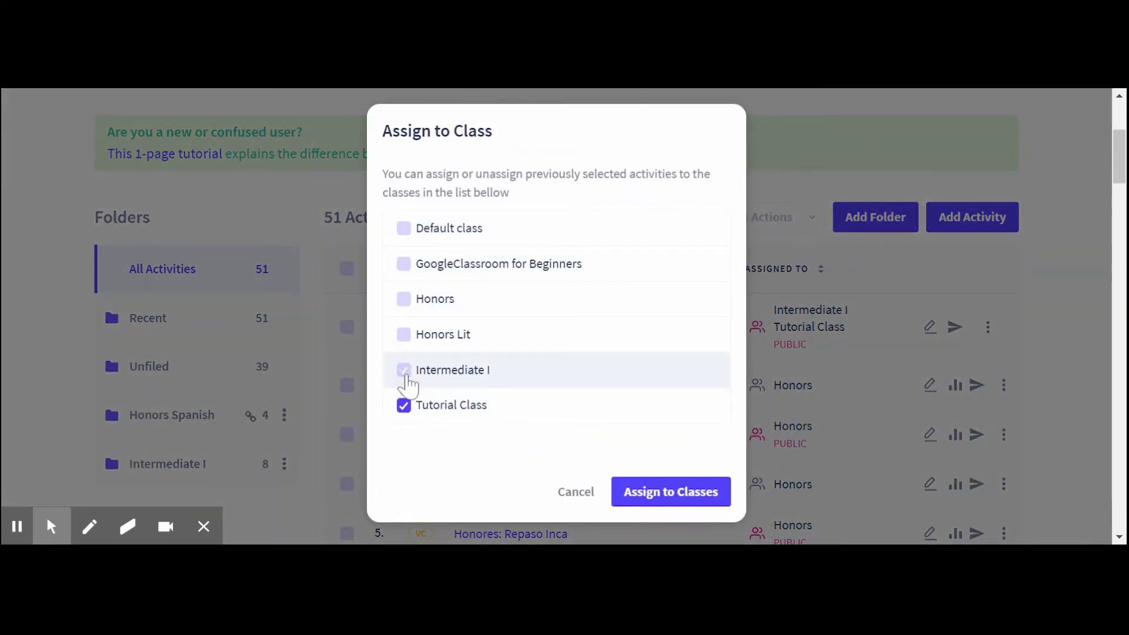
left_click(405, 303)
left_click(405, 336)
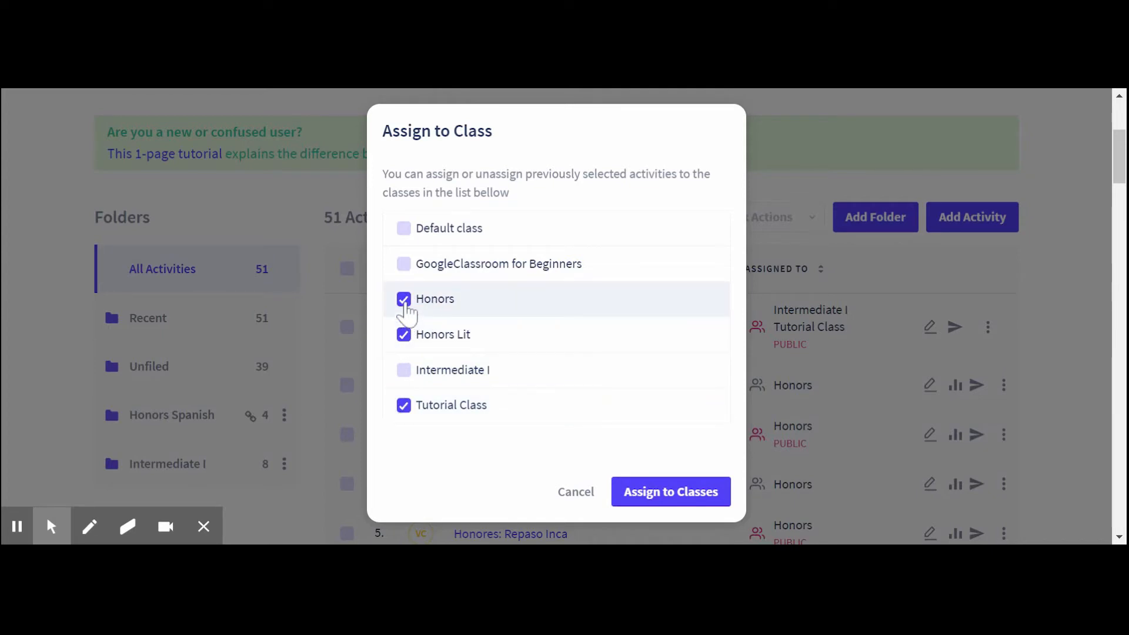
left_click(405, 302)
left_click(405, 338)
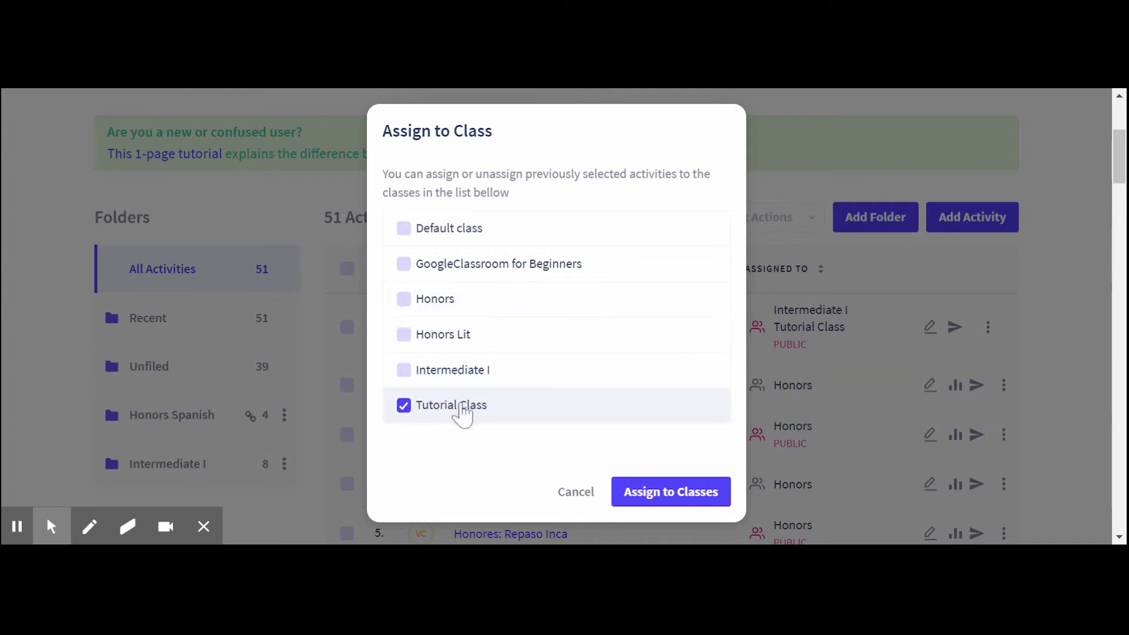
left_click(680, 503)
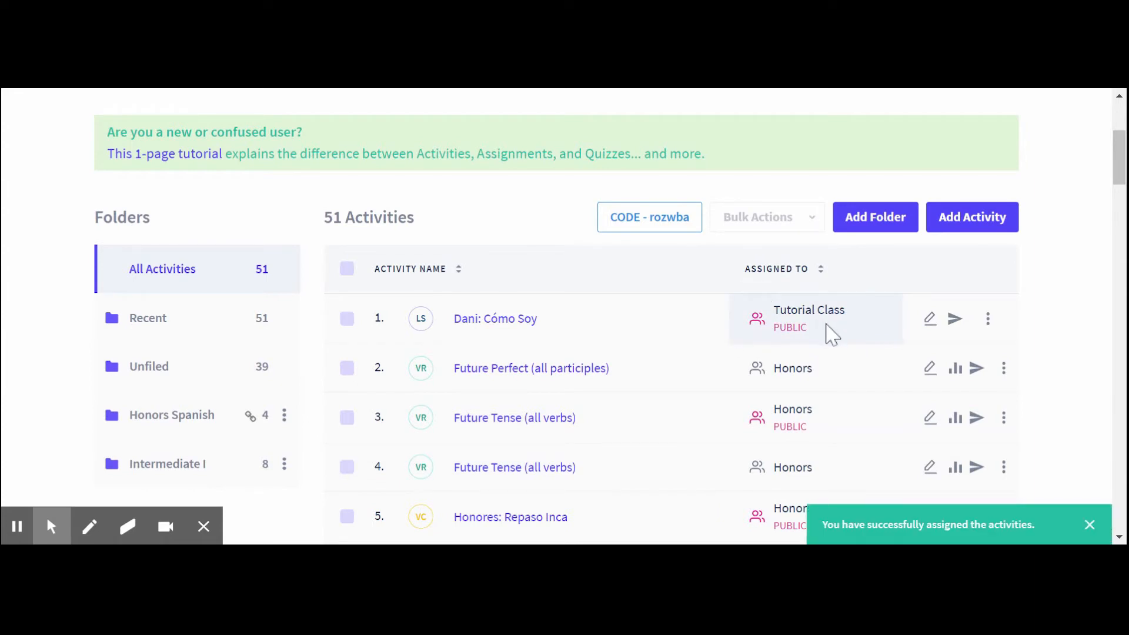
- Quick-edit the Dani: Cómo Soy activity so it is no longer public, and save the change
left_click(929, 321)
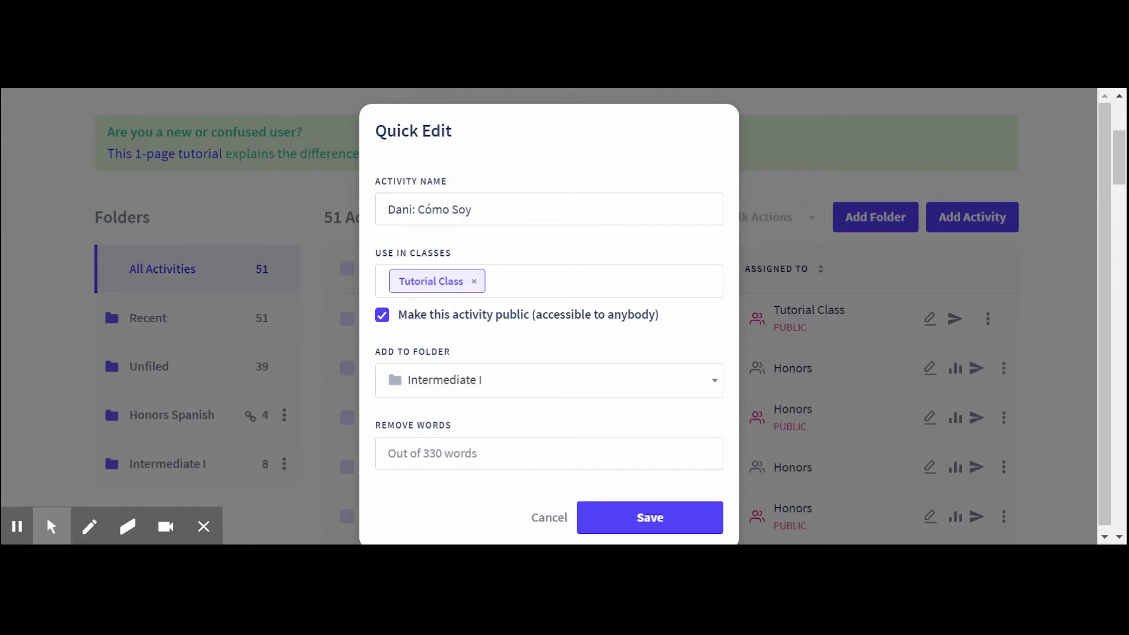
left_click(383, 317)
left_click(383, 316)
left_click(383, 316)
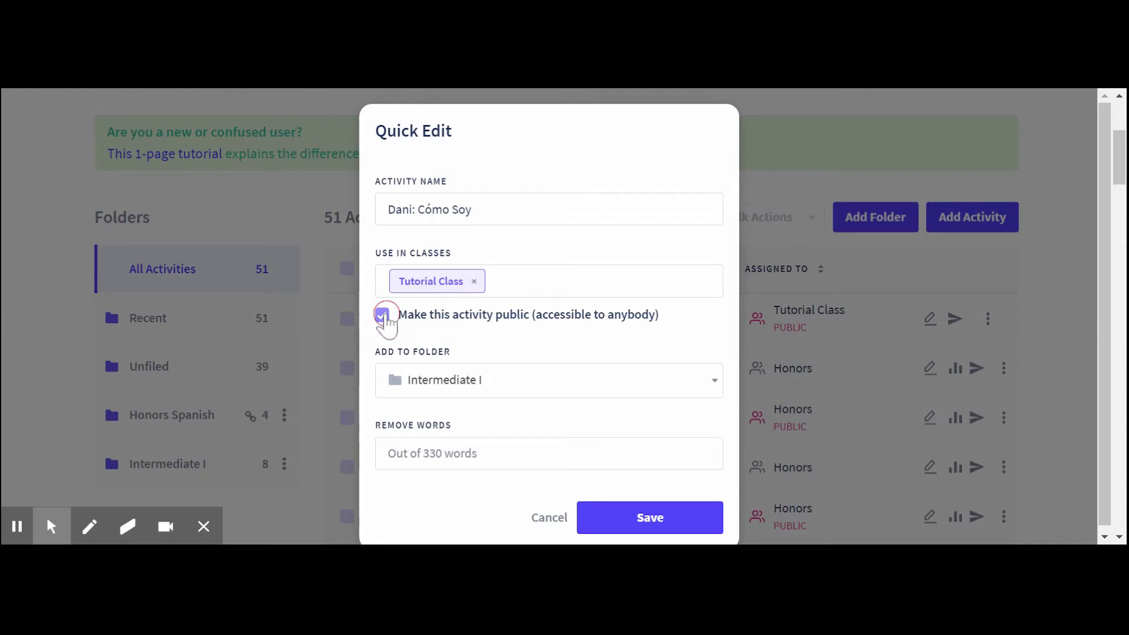
left_click(657, 530)
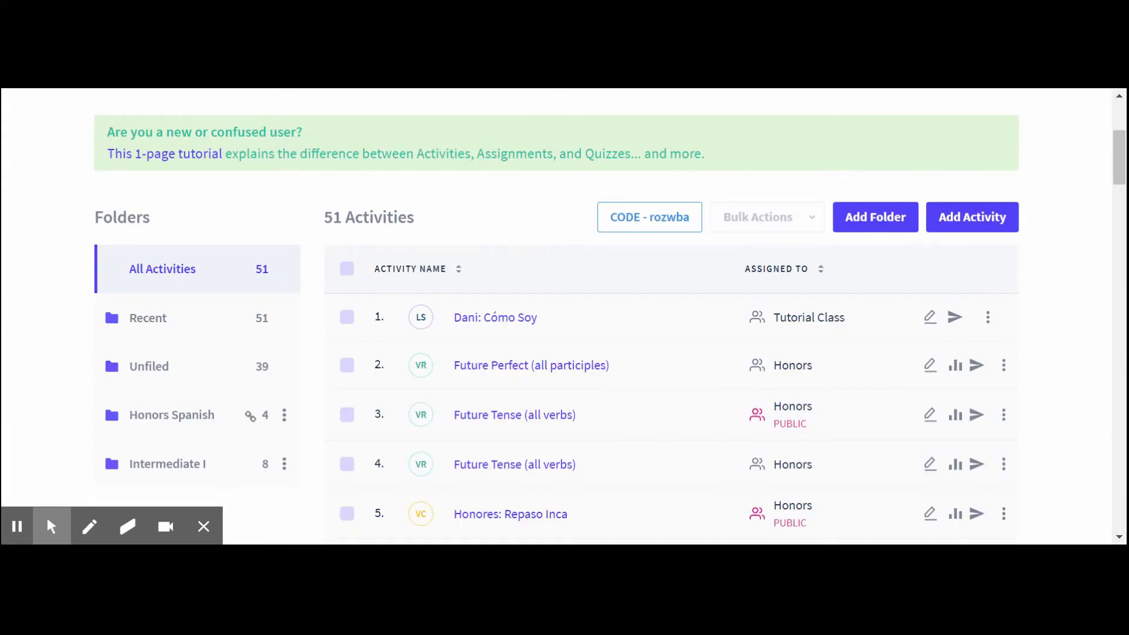
- Open the sharing options for Future Perfect (all participles) and examine how to share it with a school colleague
scroll(556, 316, "down", 1)
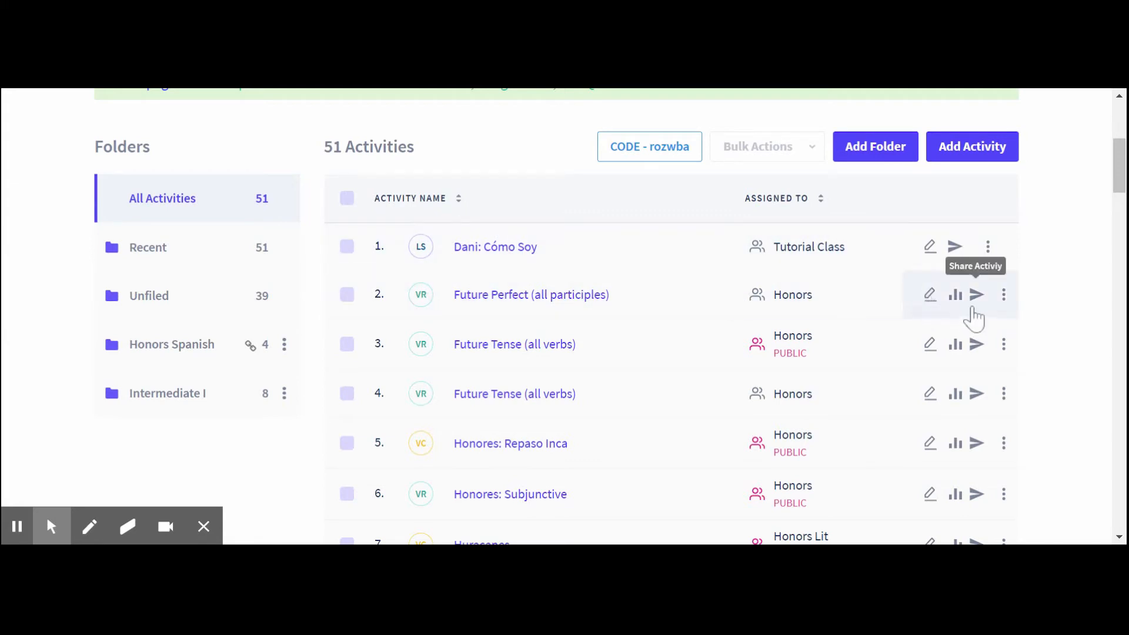
left_click(976, 296)
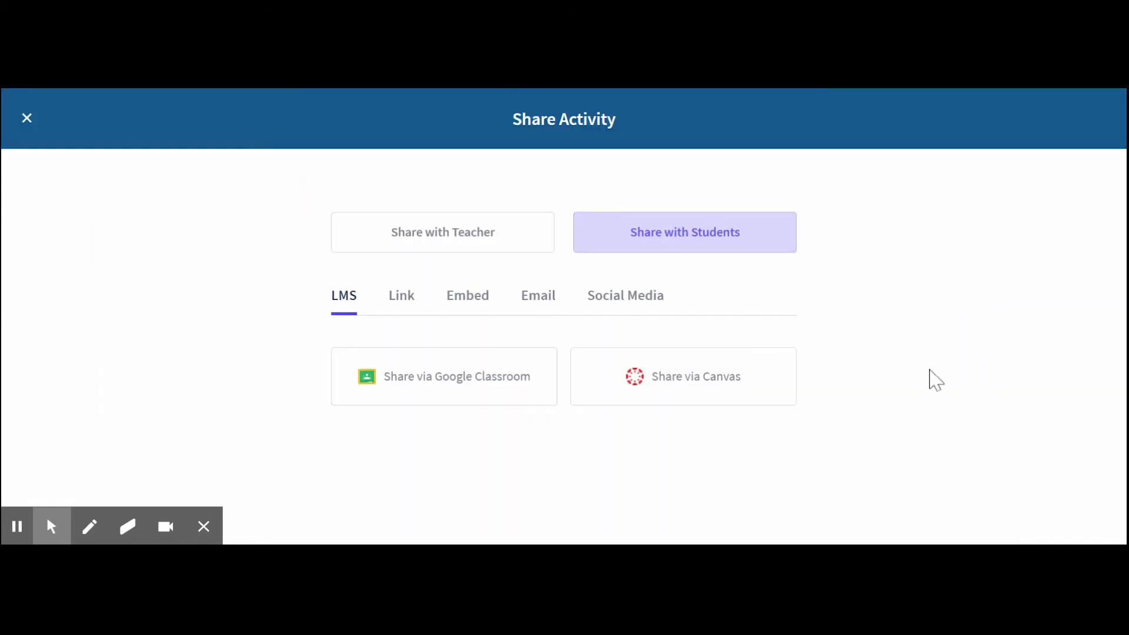
left_click(477, 240)
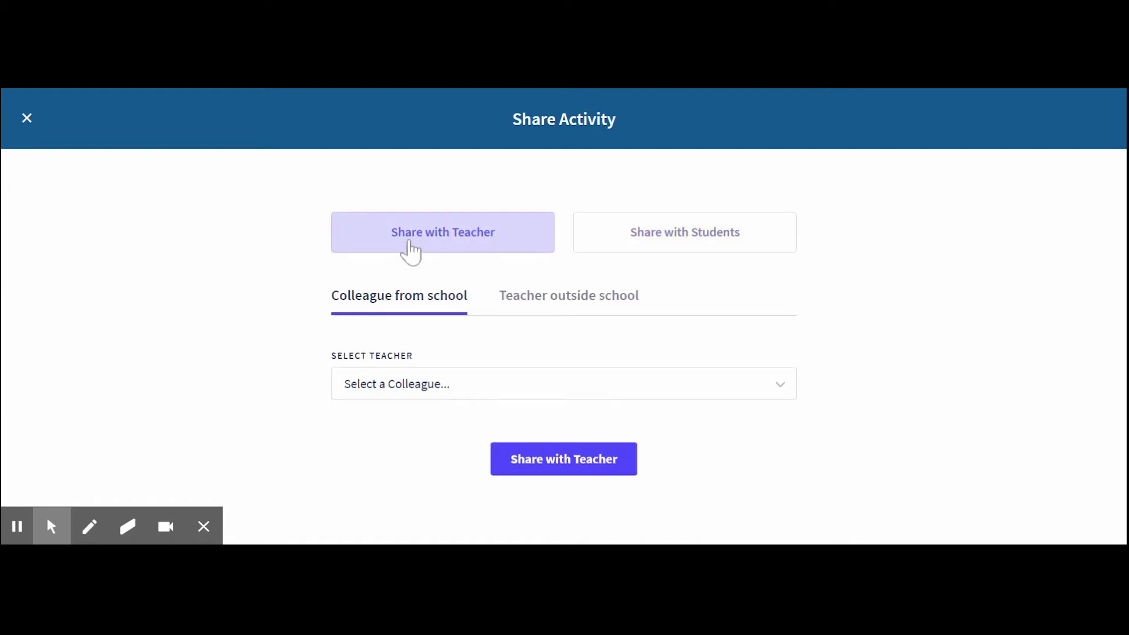
left_click(402, 400)
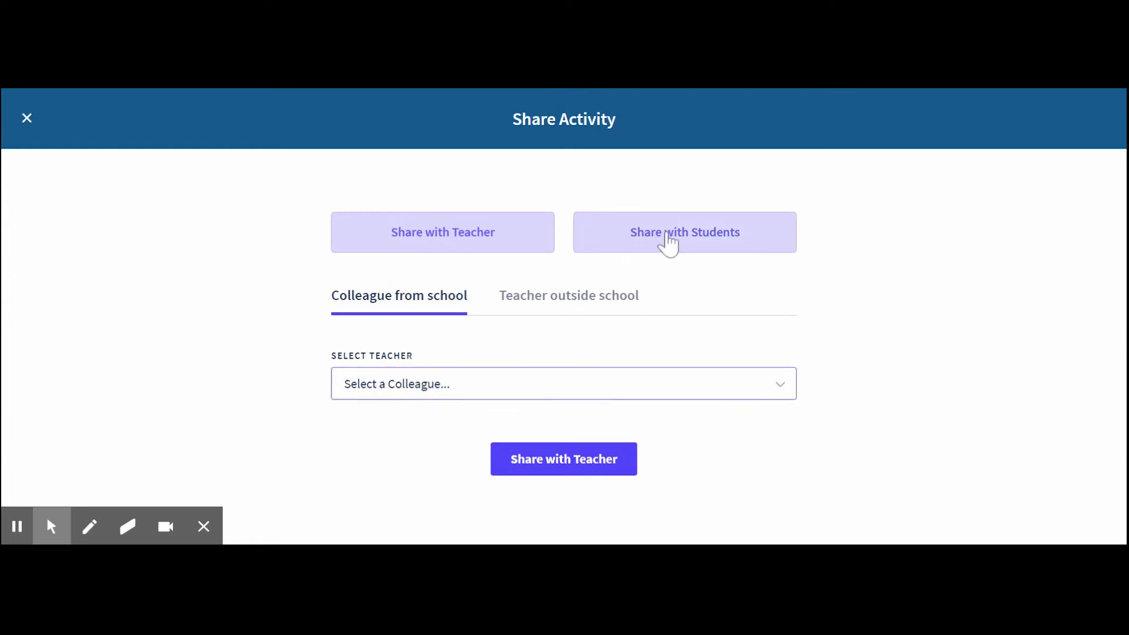
- Review the email, embed, link and LMS options for sharing the activity with students, and close the sharing page
left_click(720, 230)
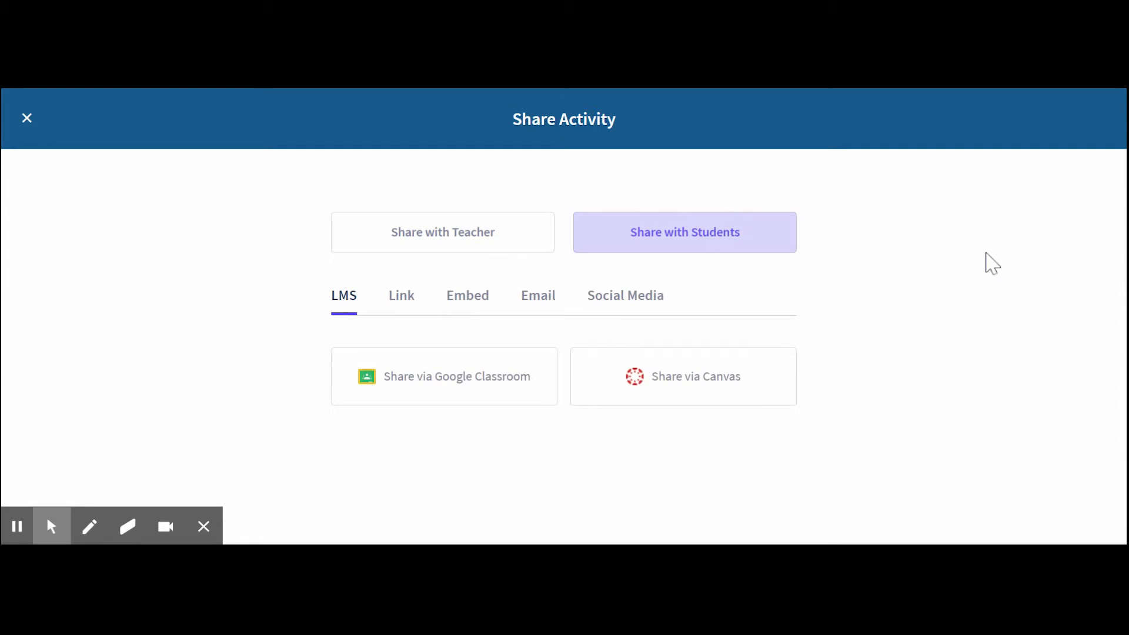
left_click(544, 294)
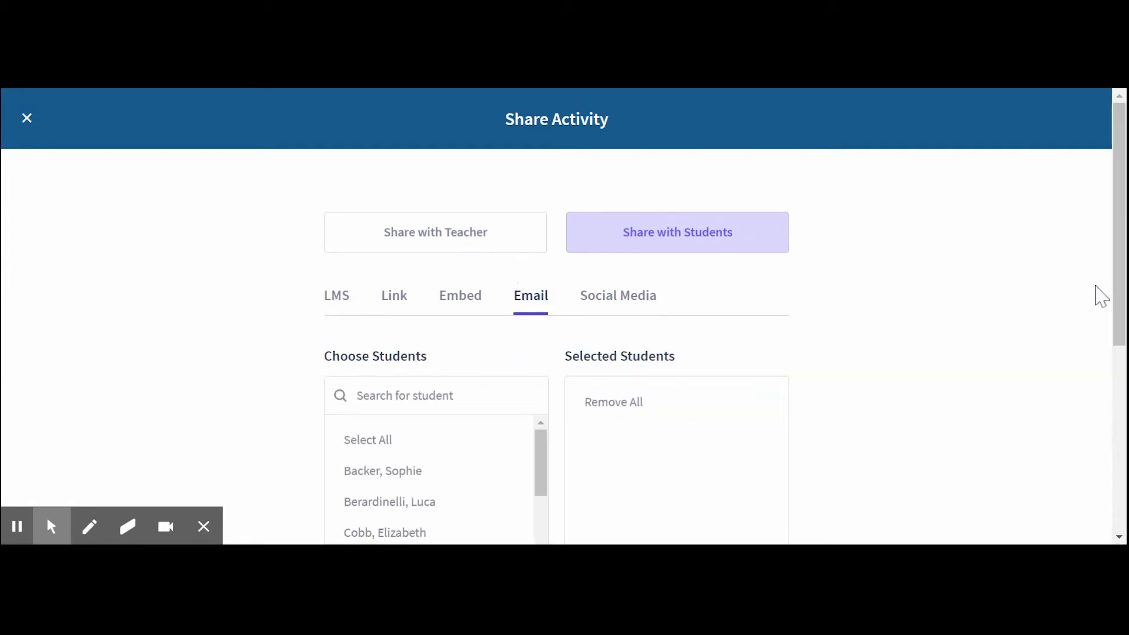
left_click_drag(1118, 301, 1098, 214)
left_click(457, 306)
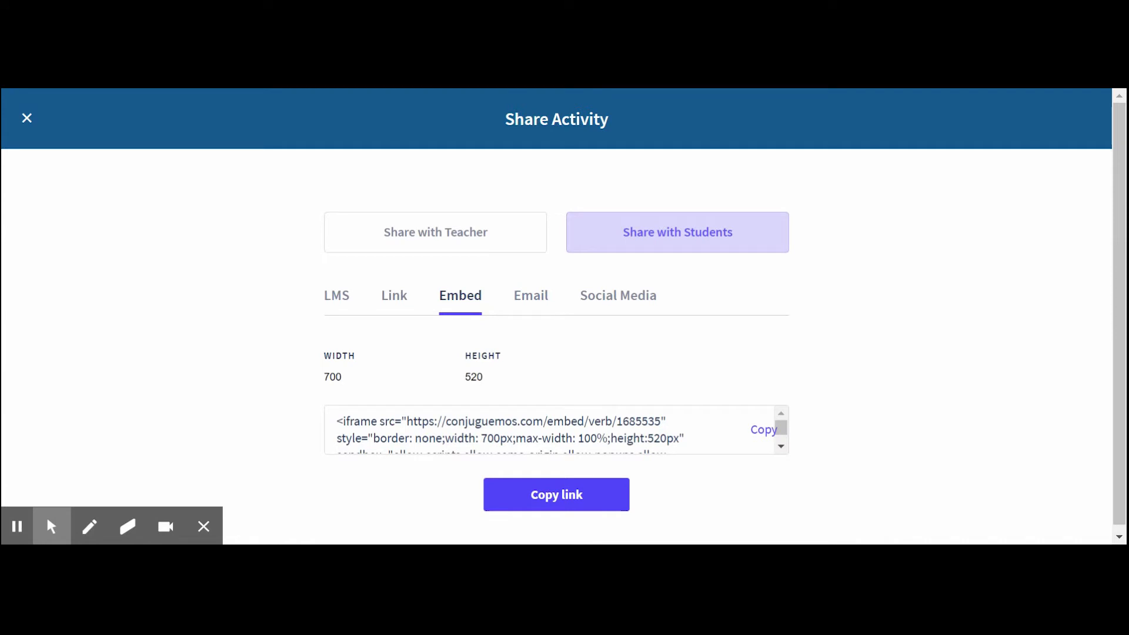
left_click(391, 300)
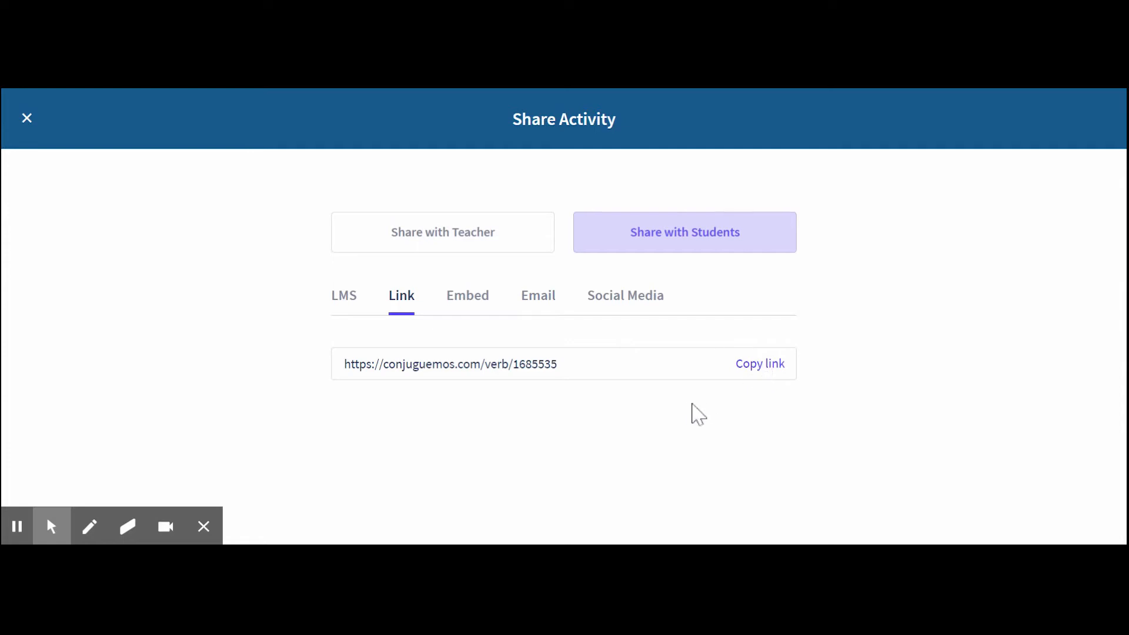
left_click(351, 307)
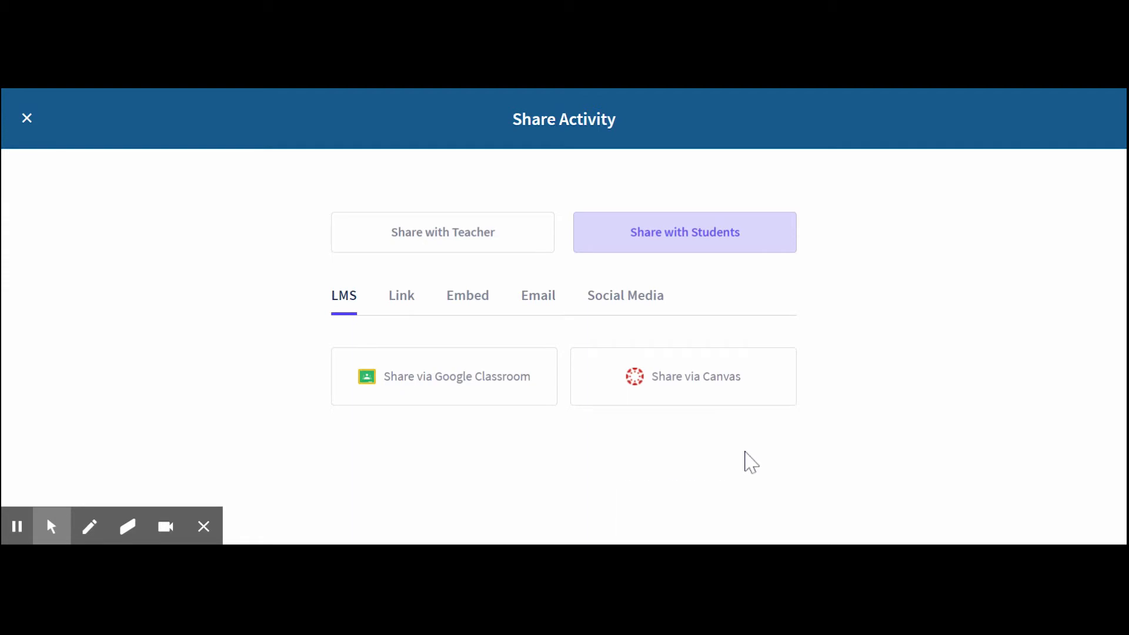
left_click(26, 120)
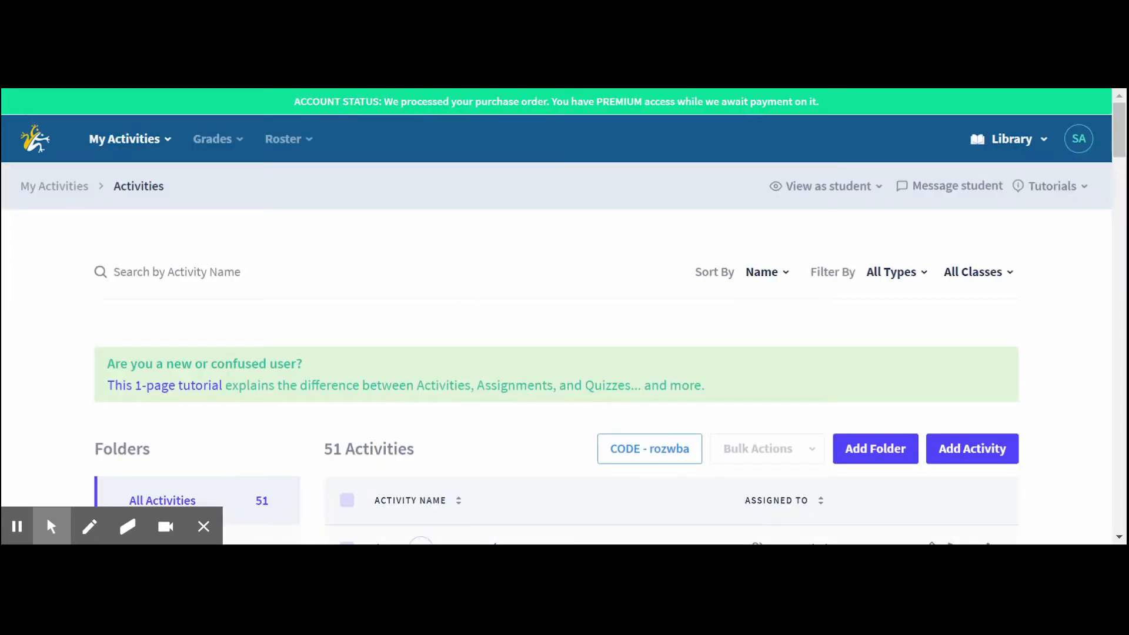
- Look over the activities list and open the archived activities
scroll(563, 316, "down", 4)
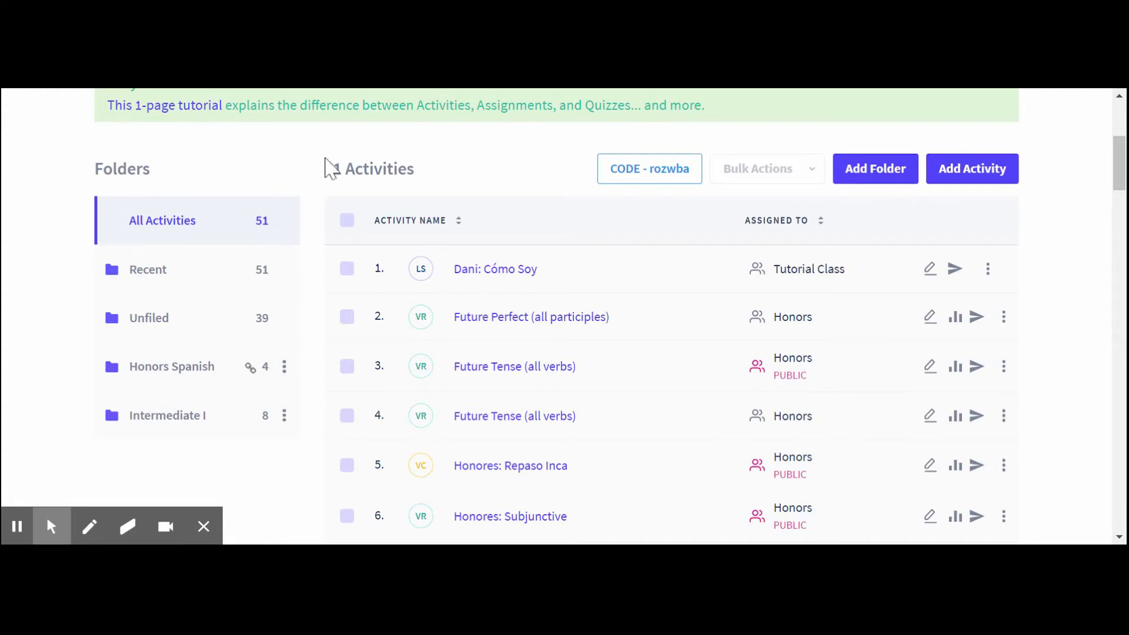
scroll(327, 168, "up", 5)
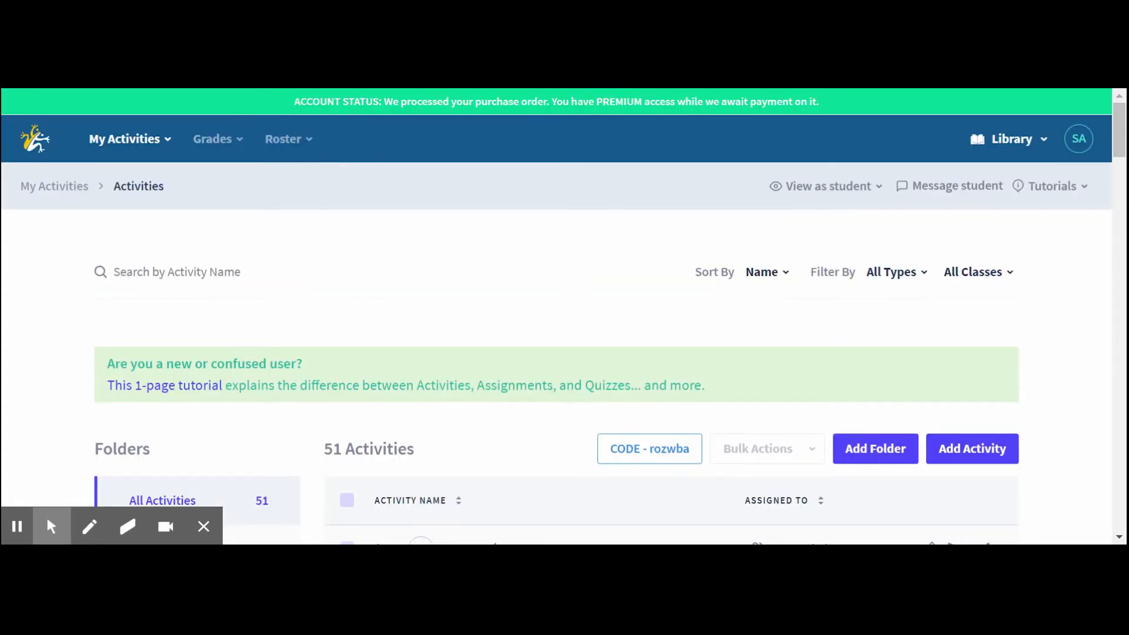
left_click(168, 144)
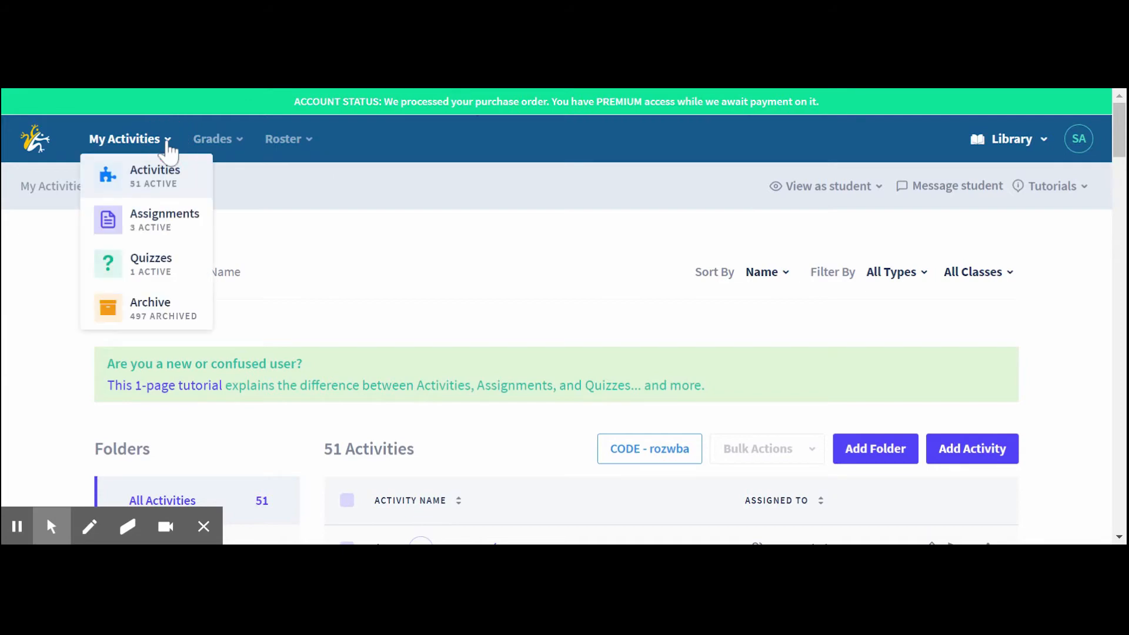
left_click(164, 309)
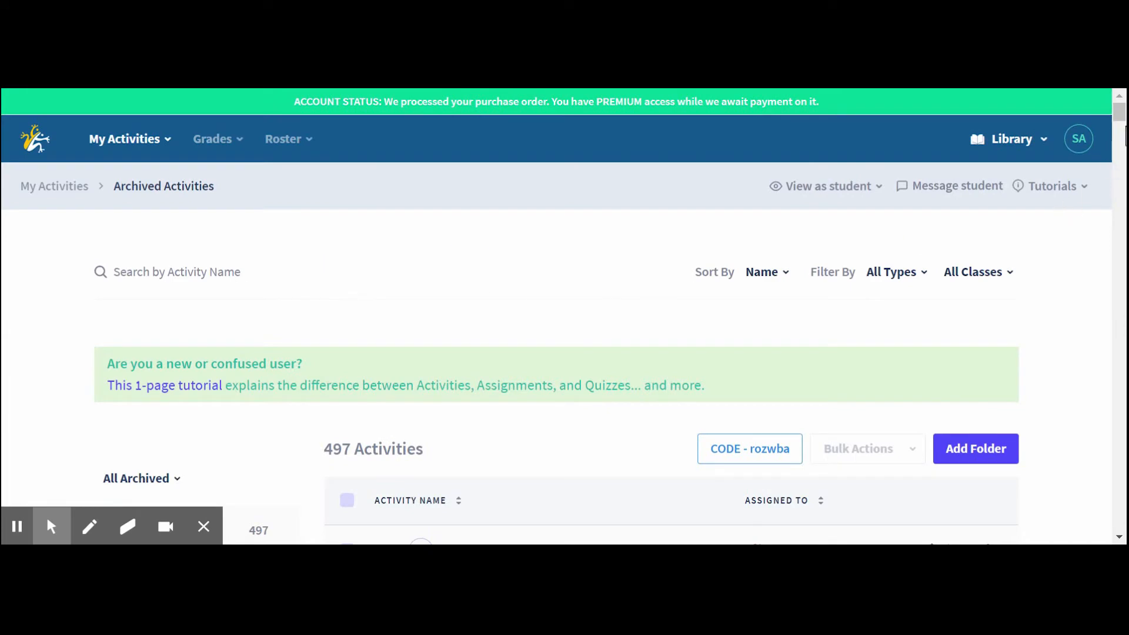
- Leave the archived activities and return to the list of active activities
mouse_move(1120, 112)
left_mouse_down()
mouse_move(1121, 154)
mouse_move(1120, 109)
left_mouse_up()
left_click(146, 141)
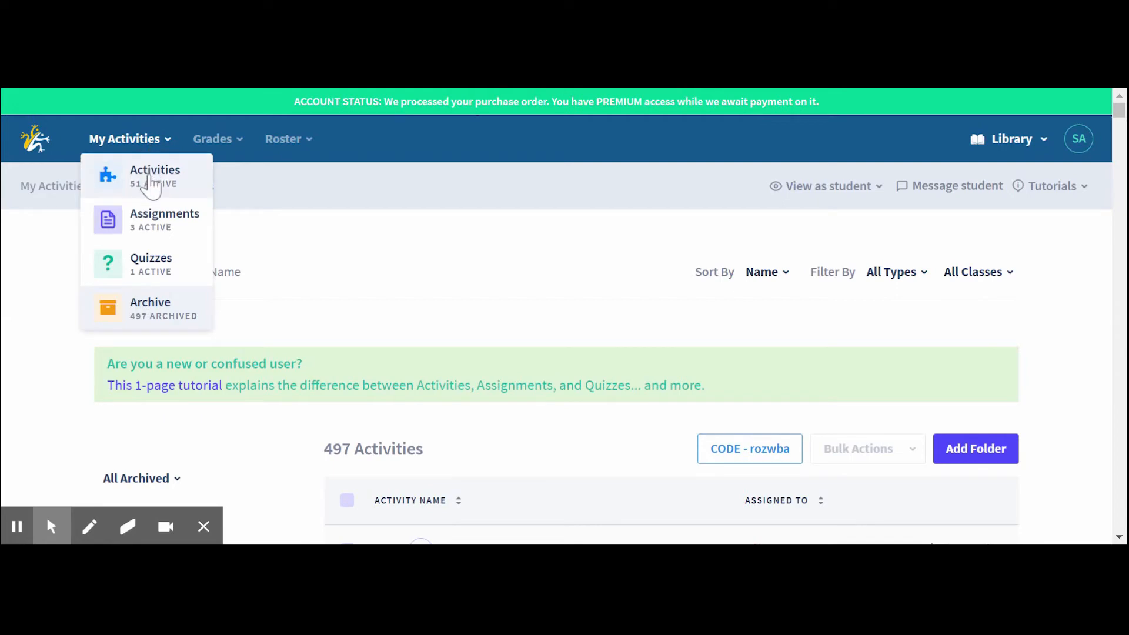
left_click(149, 177)
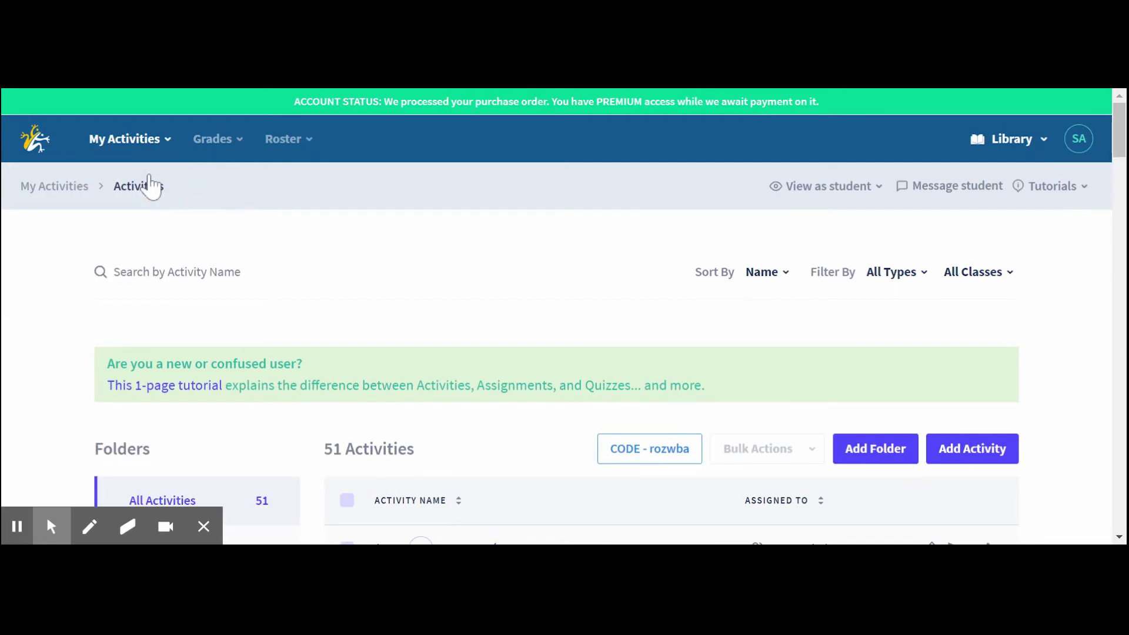
- Archive the Dani: Cómo Soy activity as a bulk action and confirm the archiving
scroll(151, 184, "down", 1)
scroll(151, 220, "down", 4)
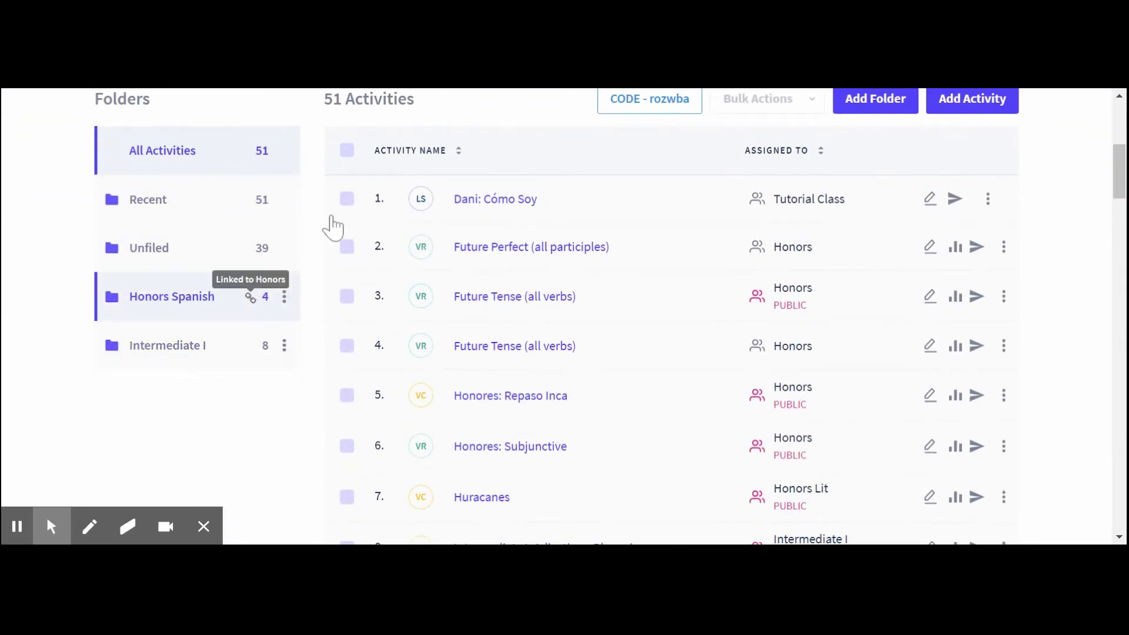
left_click(347, 199)
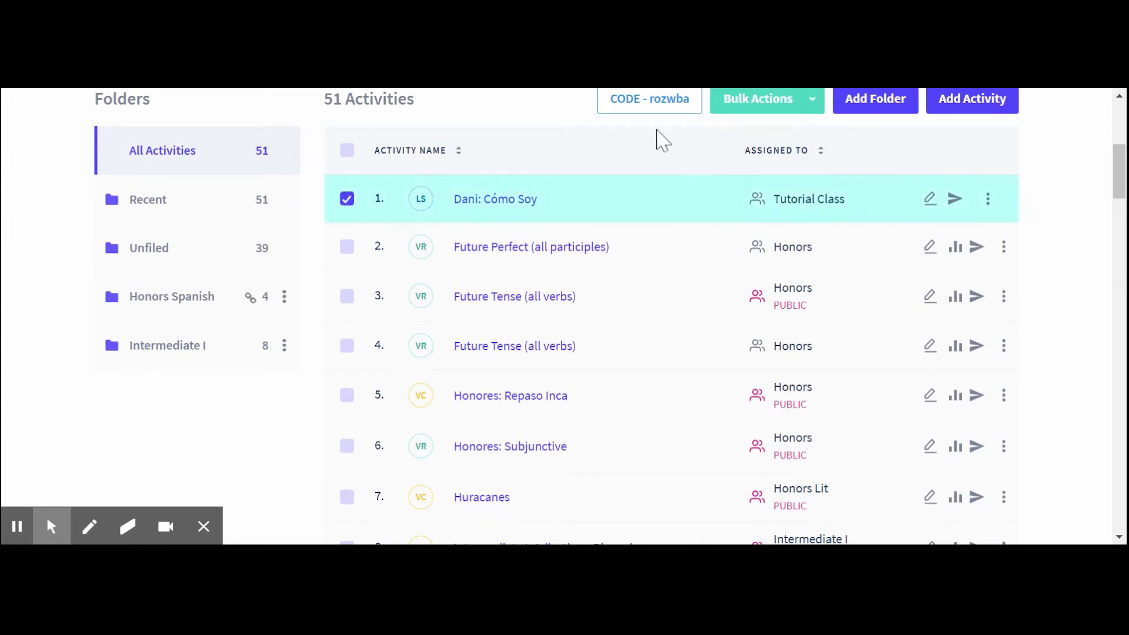
left_click(810, 106)
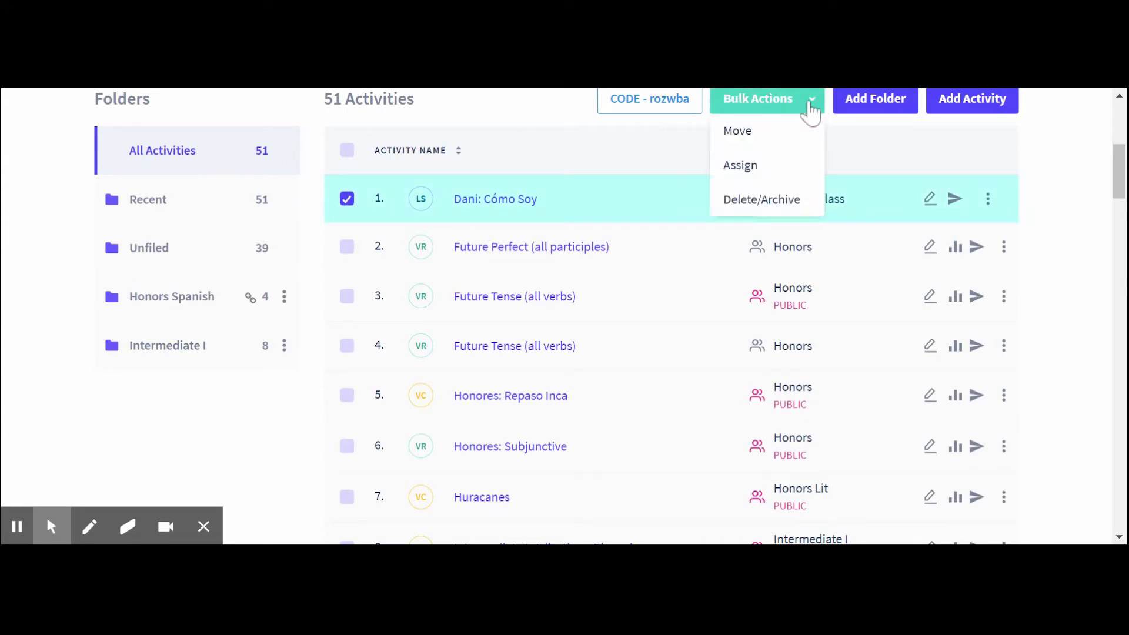
left_click(782, 202)
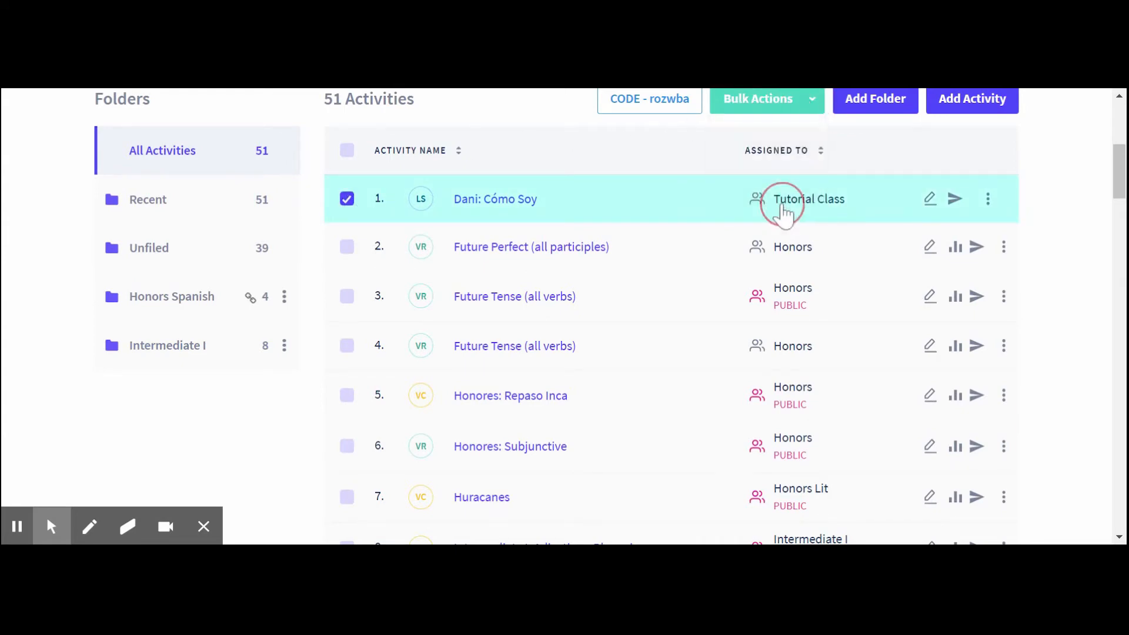
left_click(623, 276)
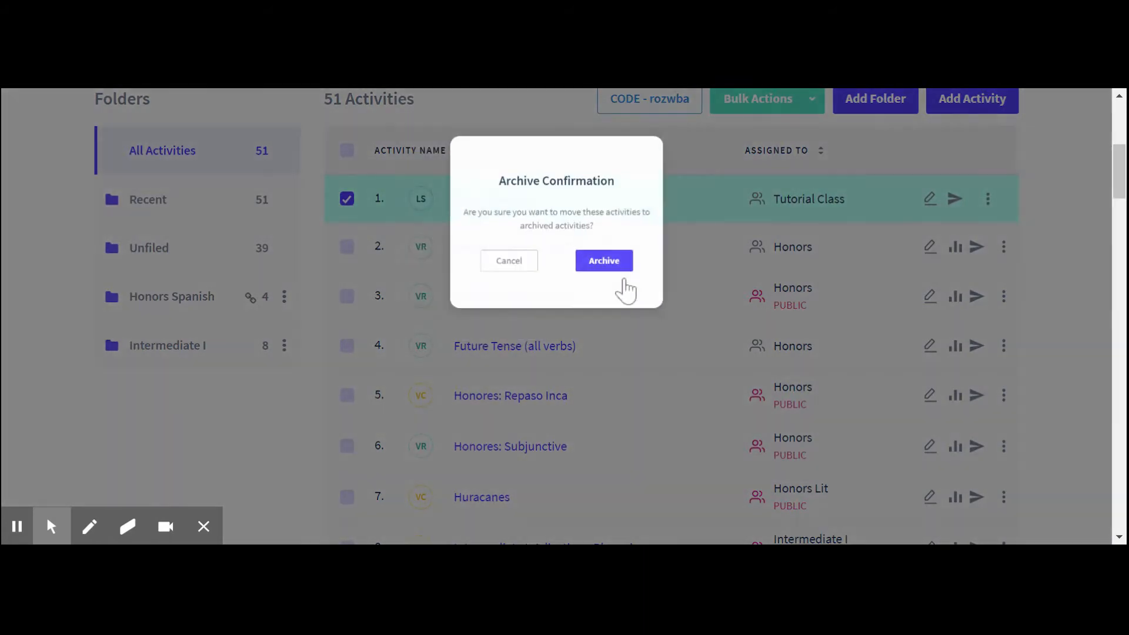
left_click(622, 276)
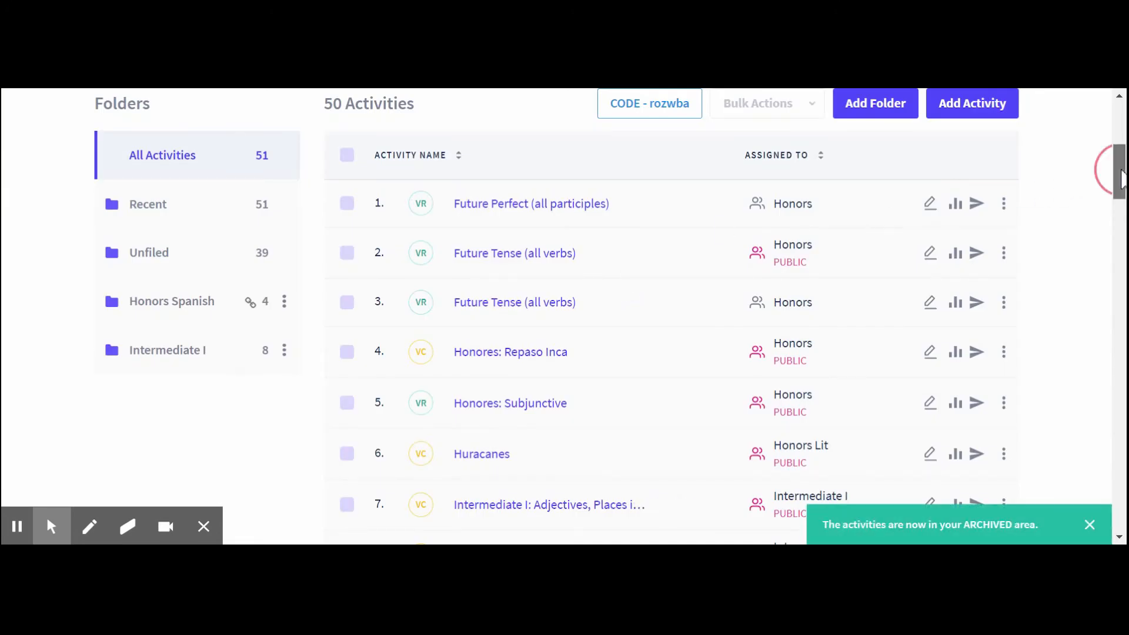
- Look at the option for adding an activity folder and close it without creating one
scroll(1120, 170, "up", 3)
left_click_drag(1119, 150, 1119, 171)
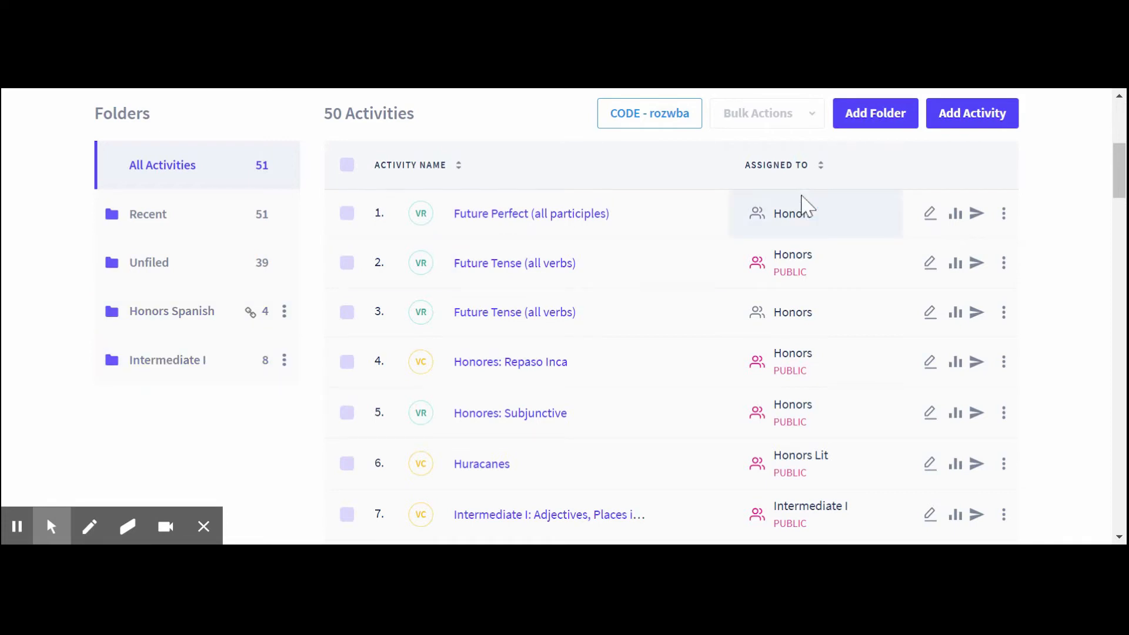
left_click(884, 130)
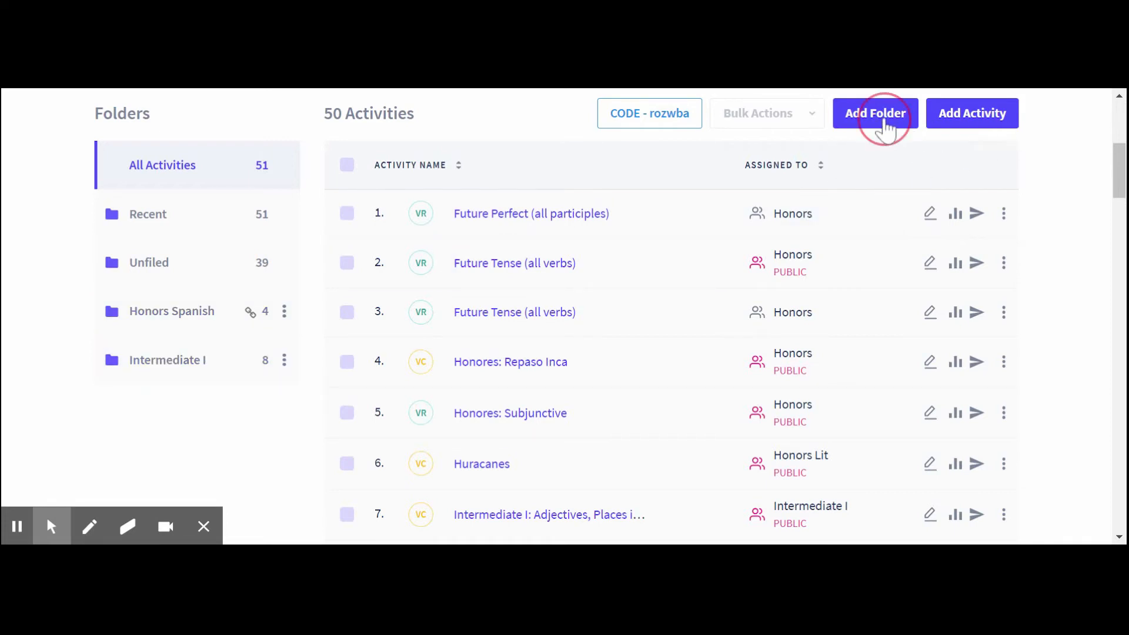
left_click(483, 327)
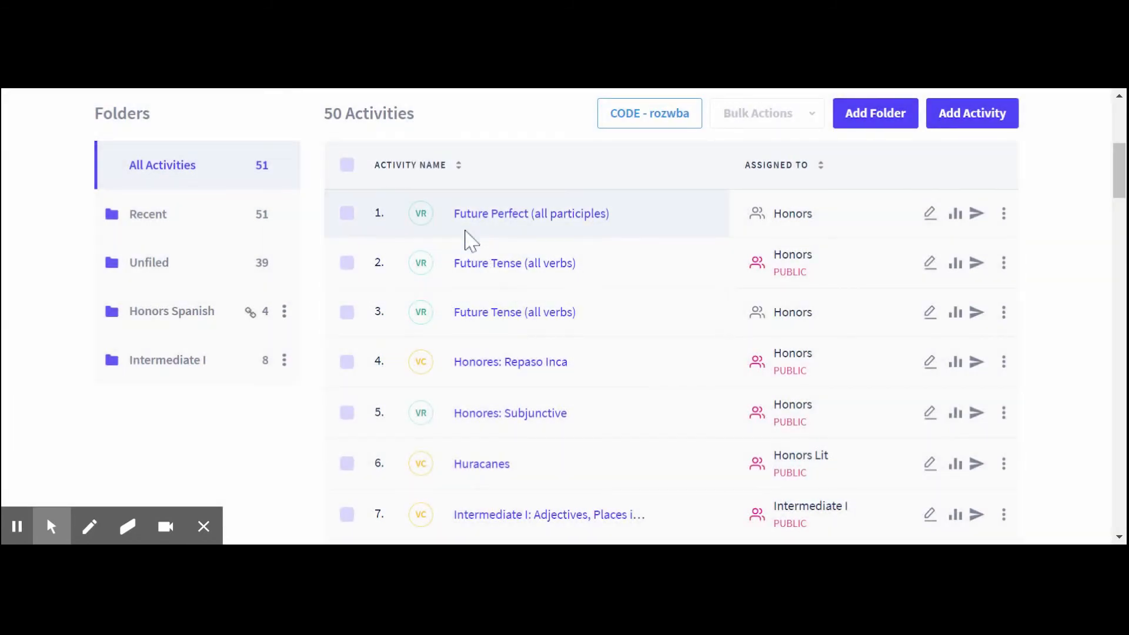
- Select Future Perfect (all participles), review the bulk options for moving, assigning and archiving it, and clear the selection
left_click(348, 215)
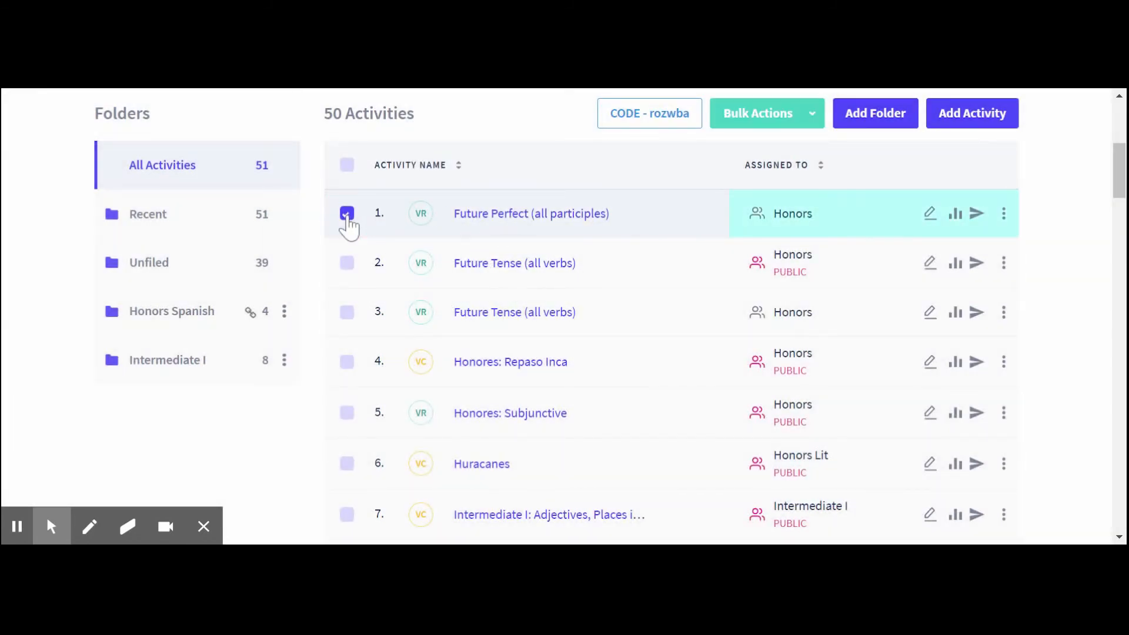
left_click(813, 115)
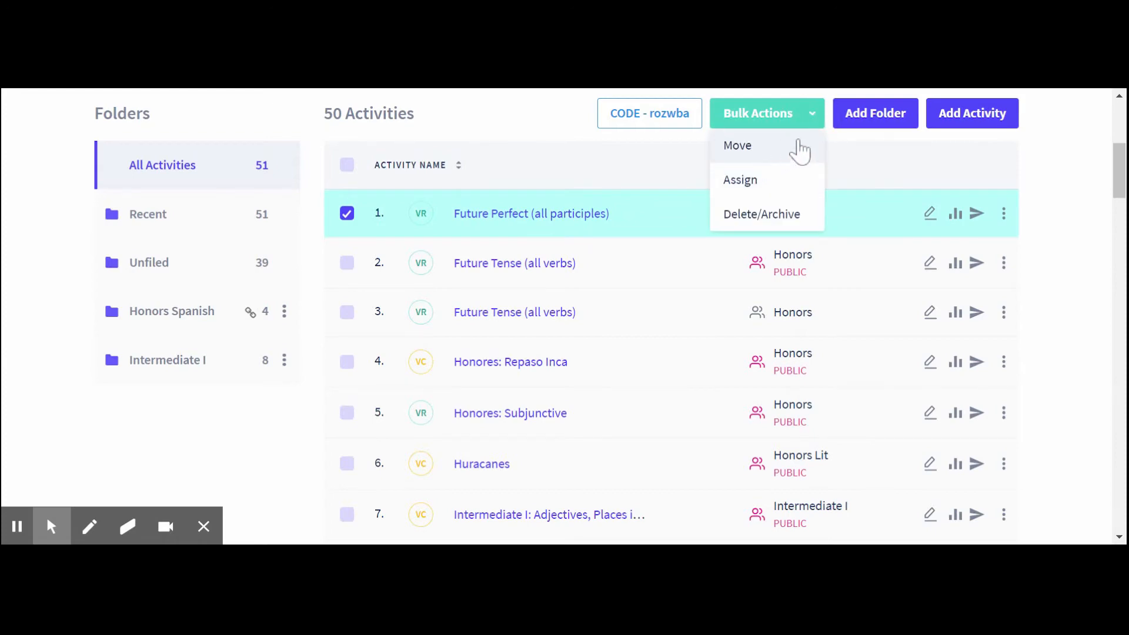
left_click(570, 115)
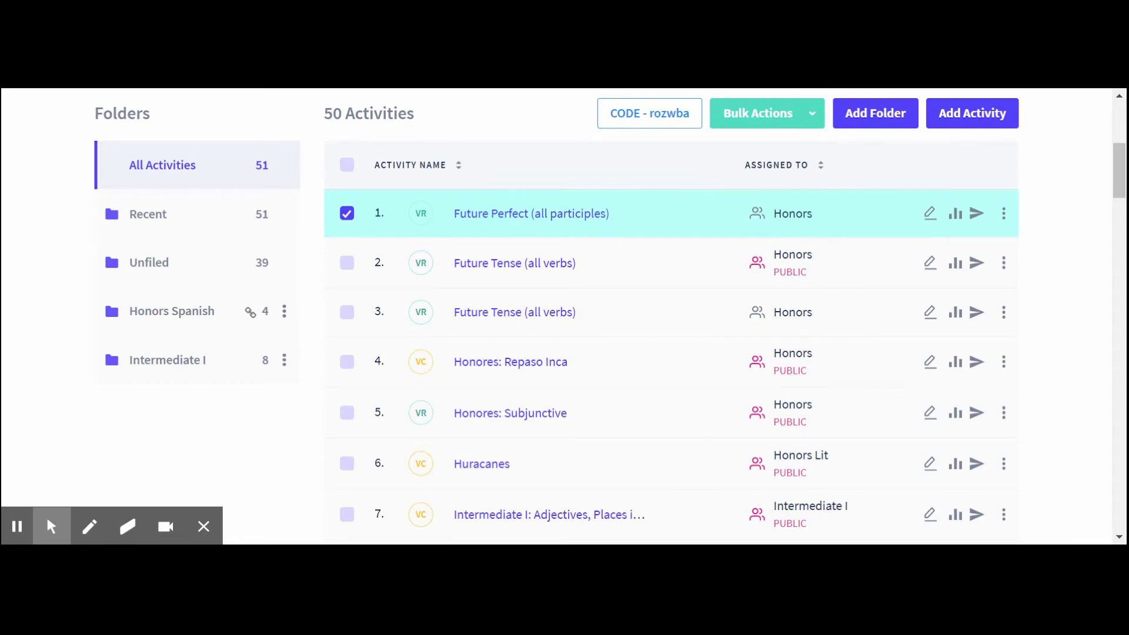
scroll(609, 316, "up", 4)
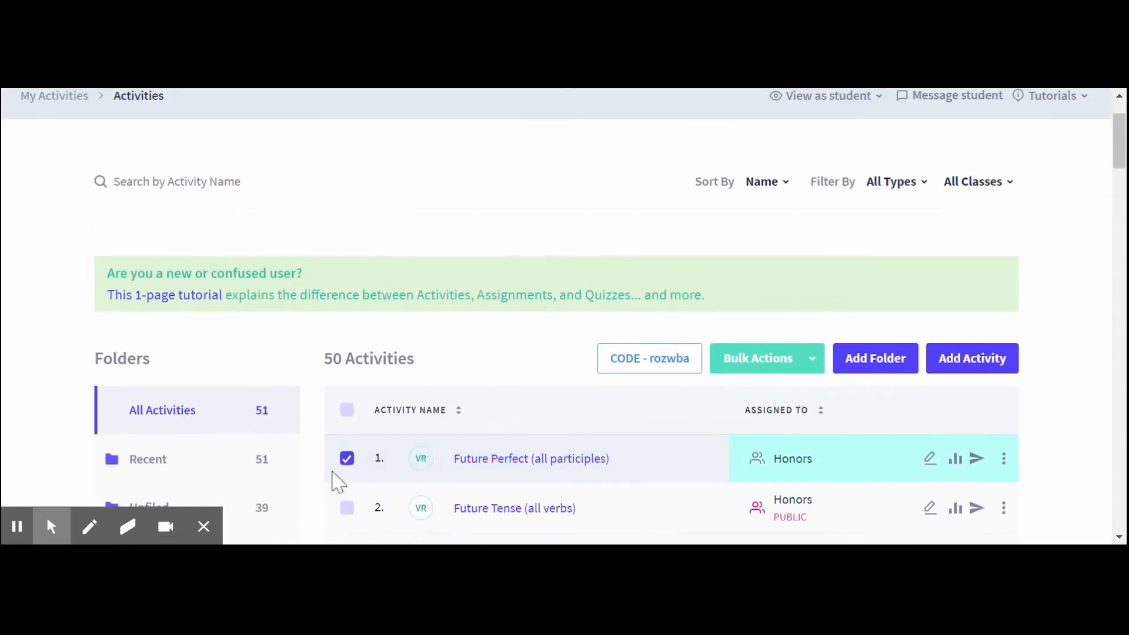
left_click(347, 460)
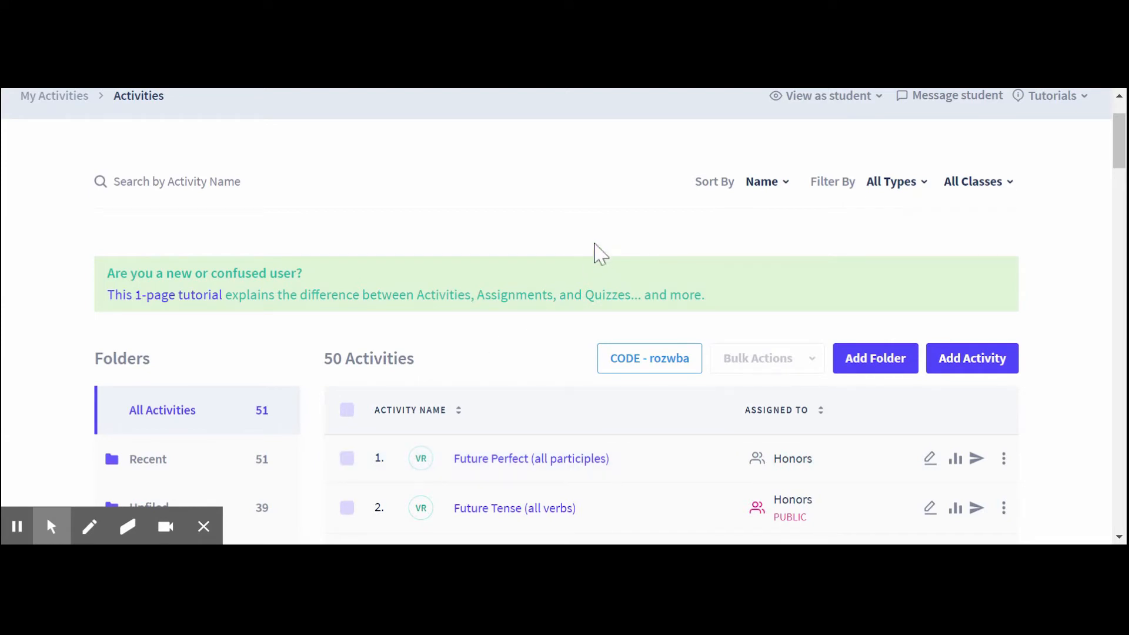
- Open the account settings and examine the general options, activity helpers and timer settings for graded practice
scroll(600, 253, "up", 2)
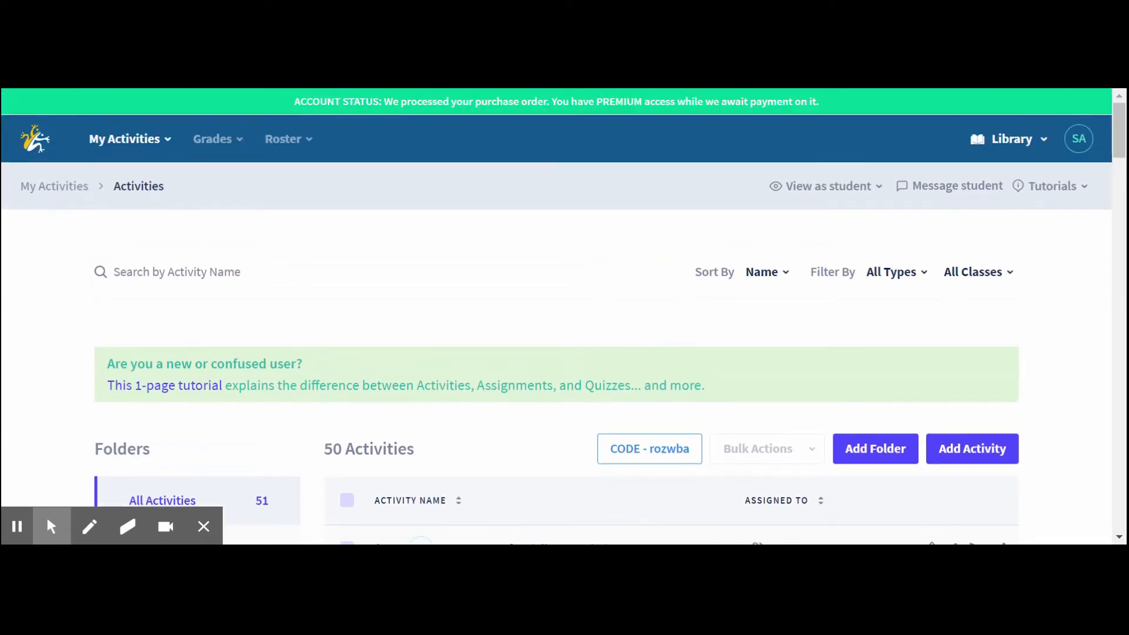
left_click(1083, 152)
left_click(977, 223)
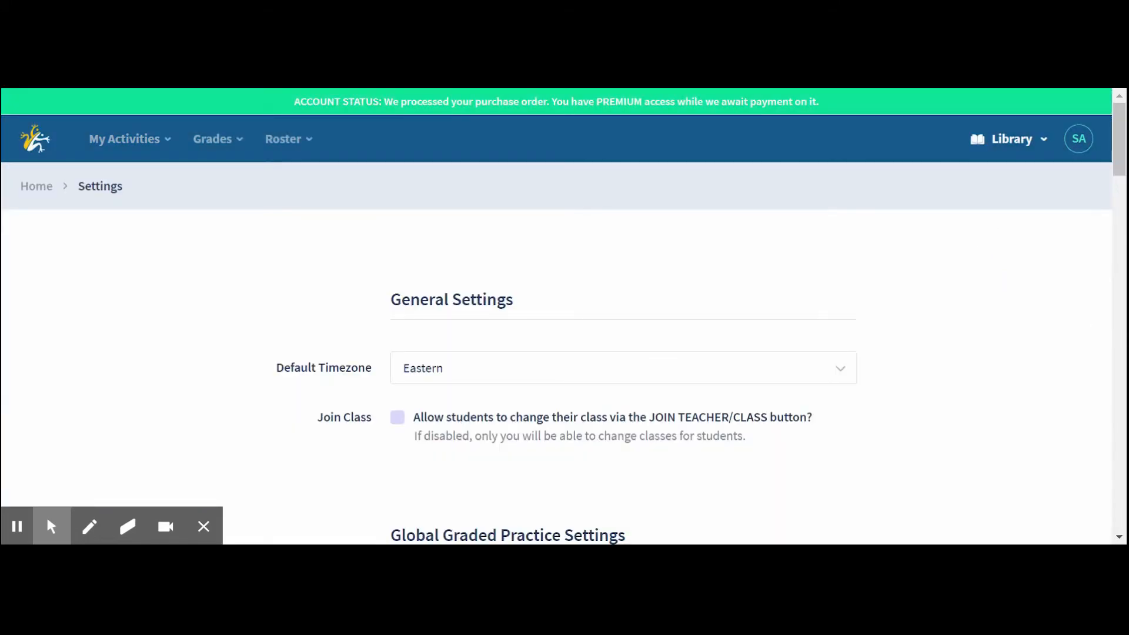
scroll(556, 353, "down", 1)
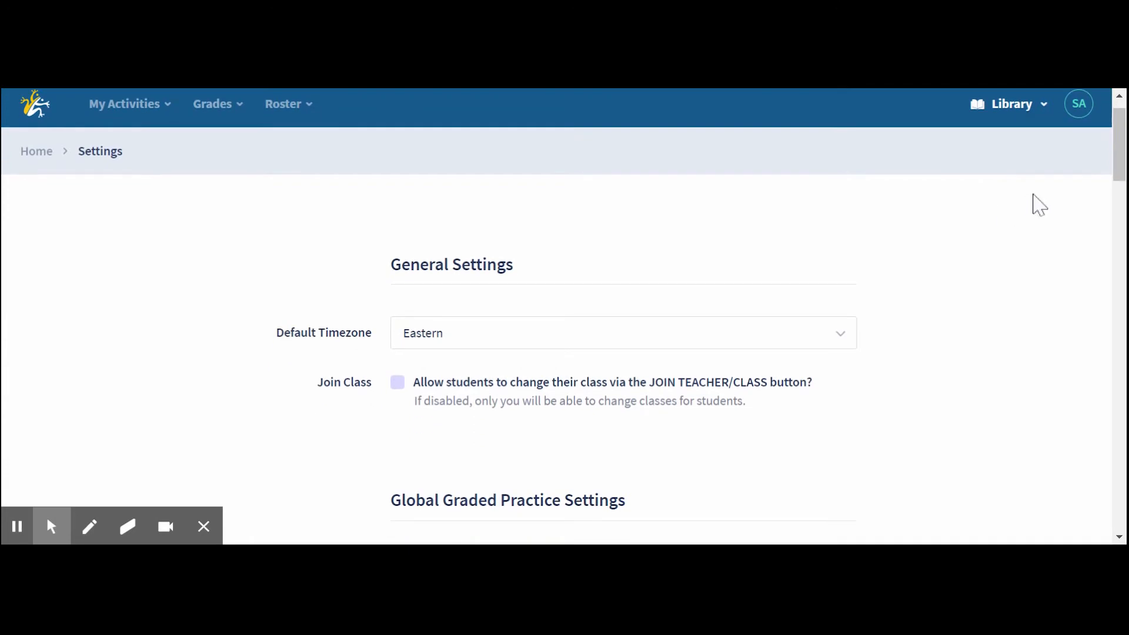
left_click(1081, 113)
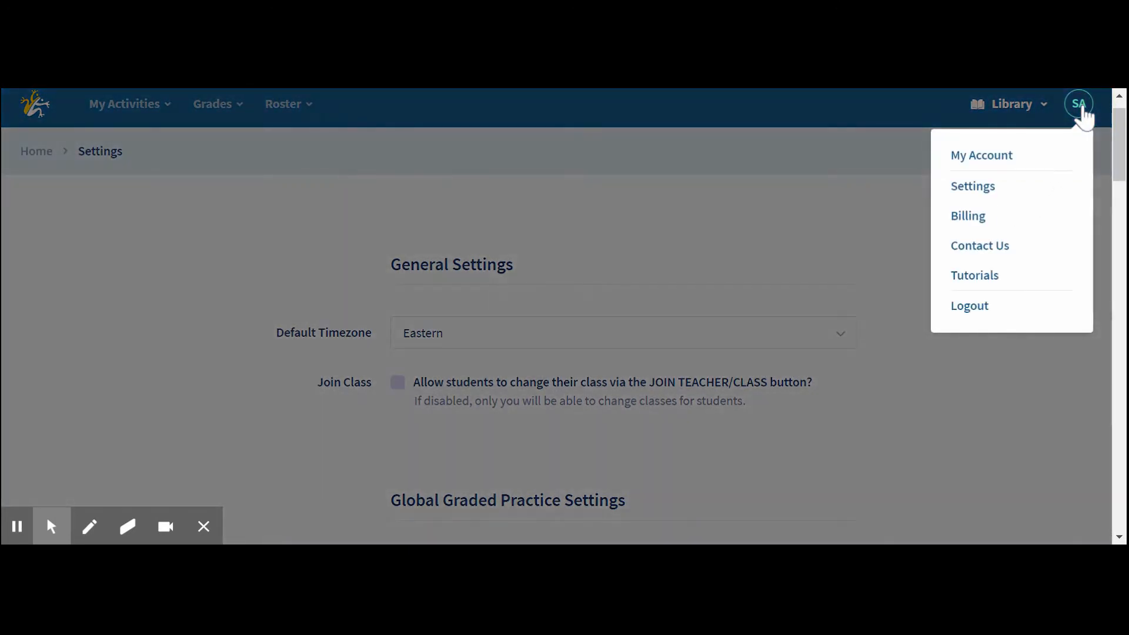
left_click(868, 212)
scroll(869, 211, "down", 5)
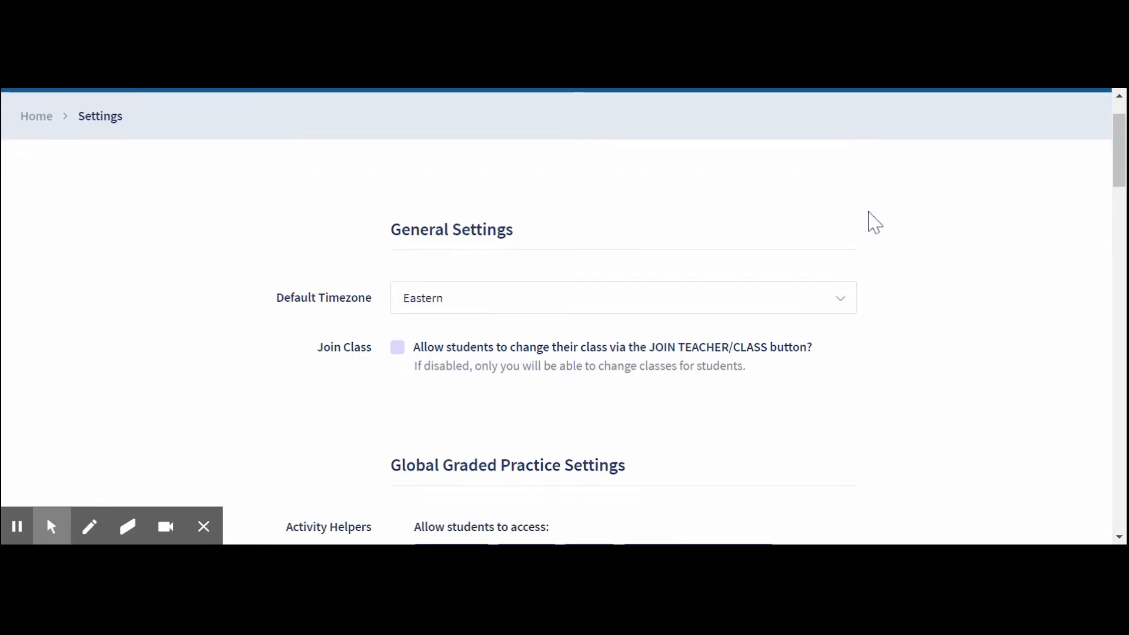
scroll(874, 223, "down", 1)
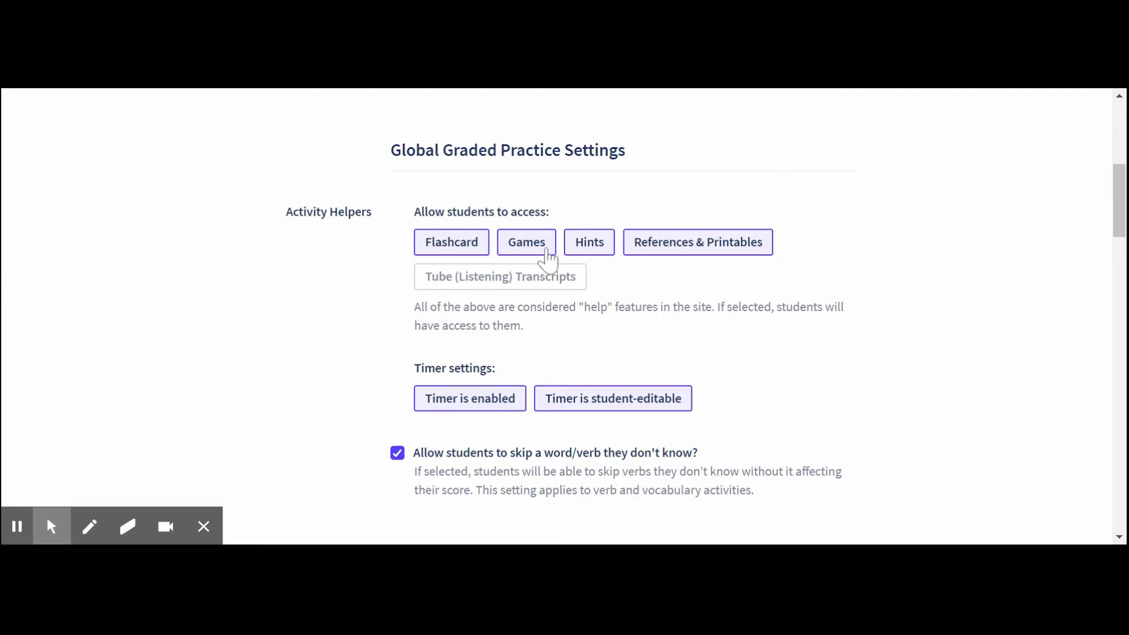
scroll(277, 346, "down", 2)
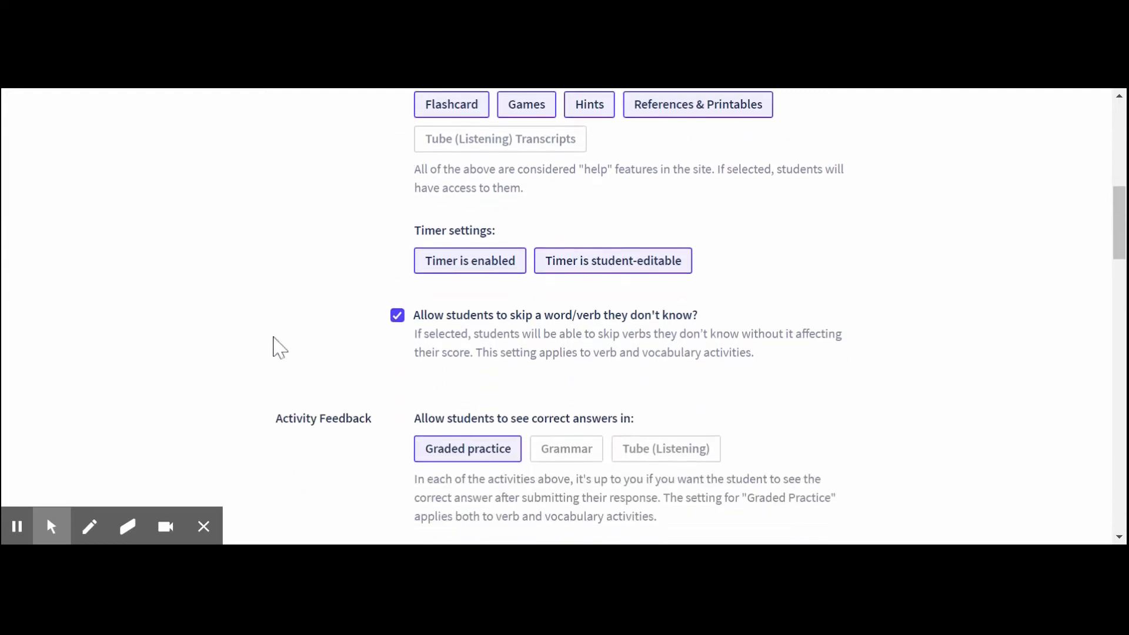
- Switch the student-editable timer and the permission to skip unknown words or verbs off and back on
left_click(614, 258)
left_click(614, 259)
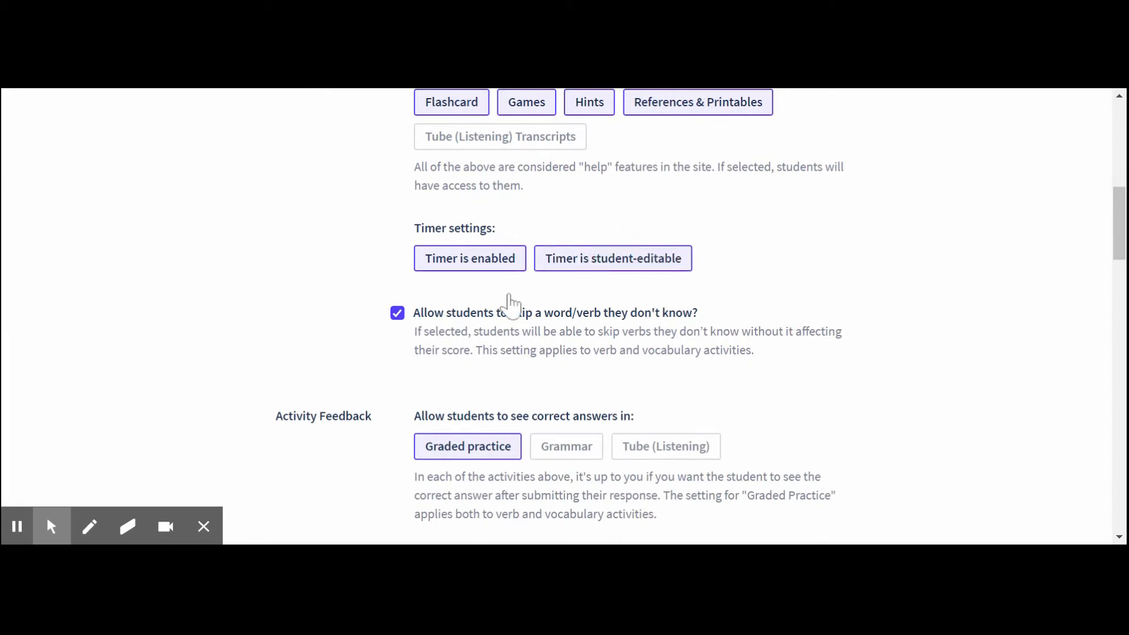
left_click(395, 316)
left_click(395, 316)
- Disallow students from seeing correct answers in graded practice, and allow it again
scroll(353, 324, "down", 4)
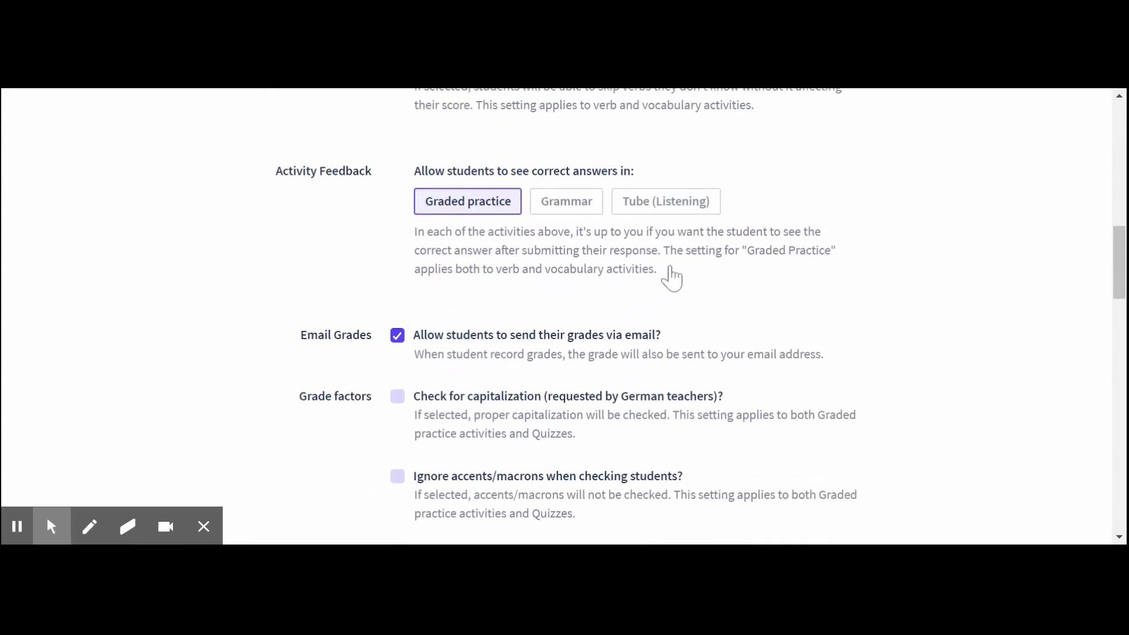
left_click_drag(661, 271, 412, 238)
left_click(461, 200)
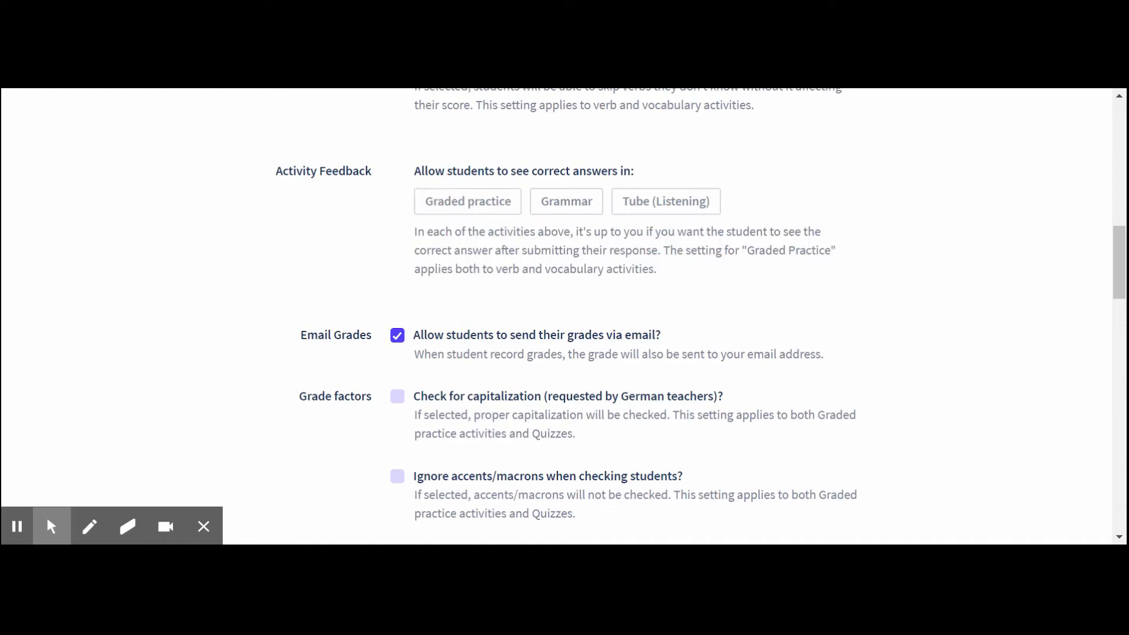
left_click(461, 199)
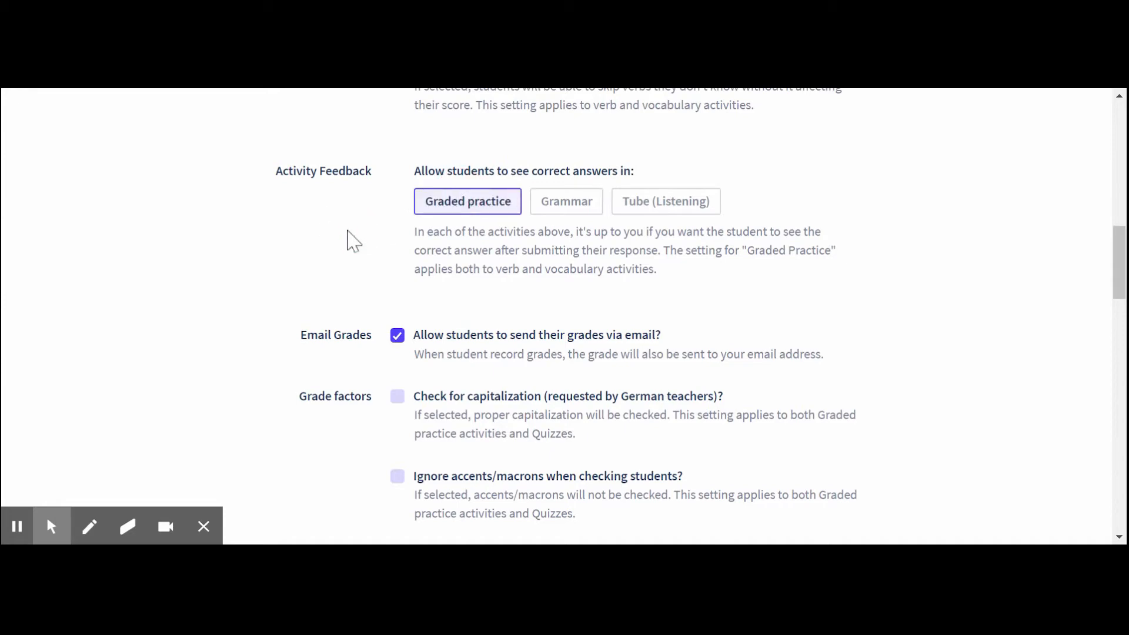
- Review the grammar, listening and verb settings, and choose not to allow replacement of pronouns with names
scroll(556, 316, "down", 20)
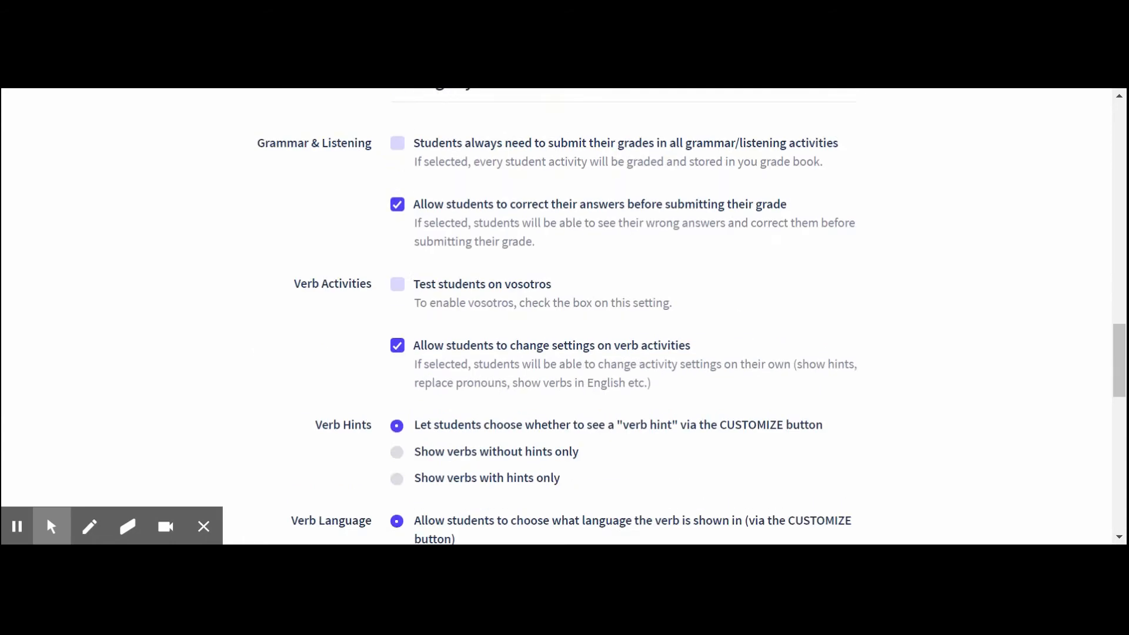
scroll(620, 265, "up", 5)
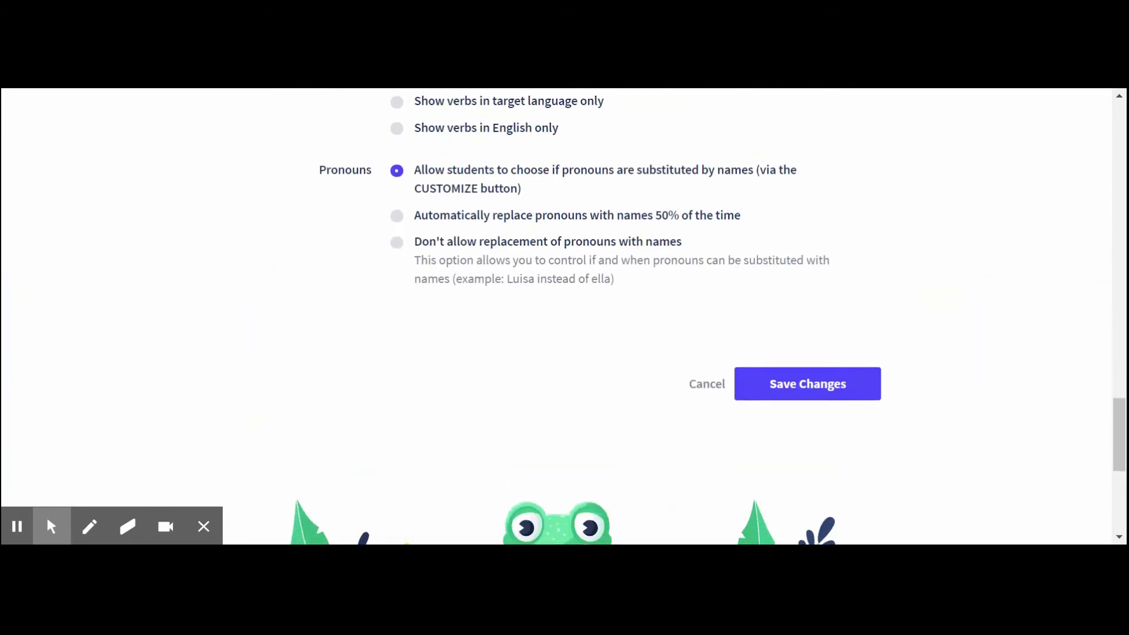
scroll(620, 264, "down", 1)
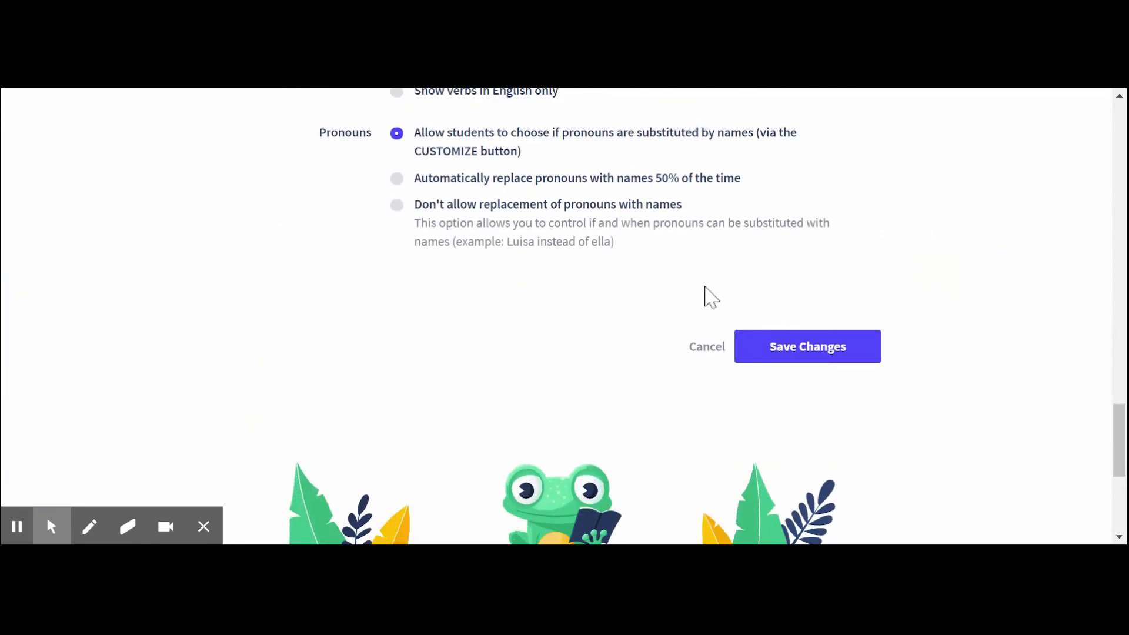
left_click(397, 206)
scroll(564, 318, "up", 20)
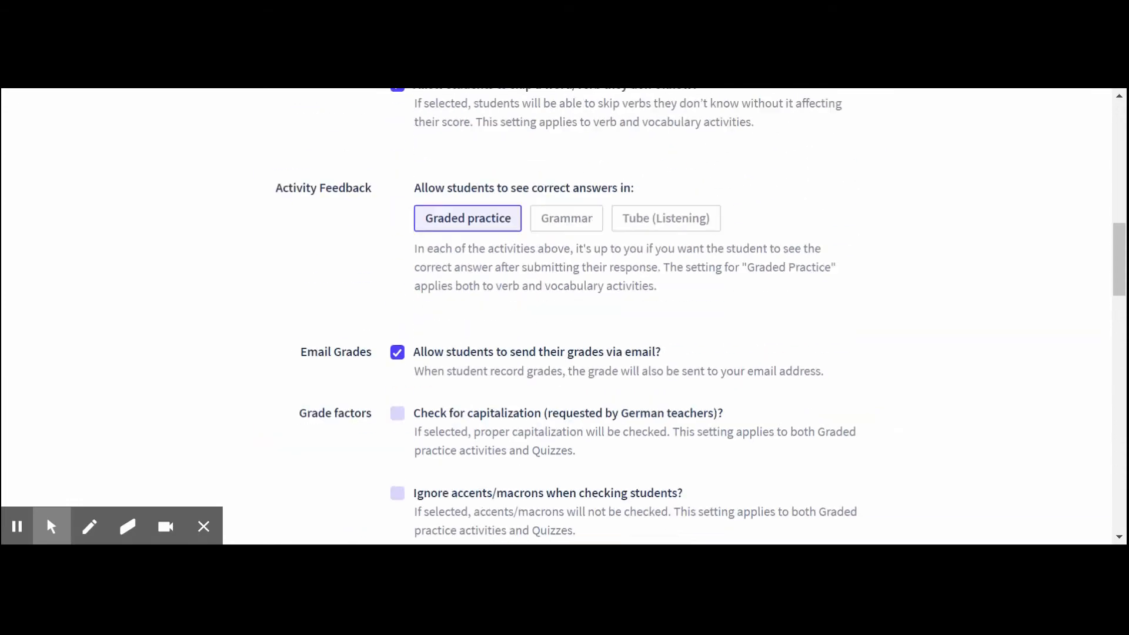
scroll(564, 317, "up", 3)
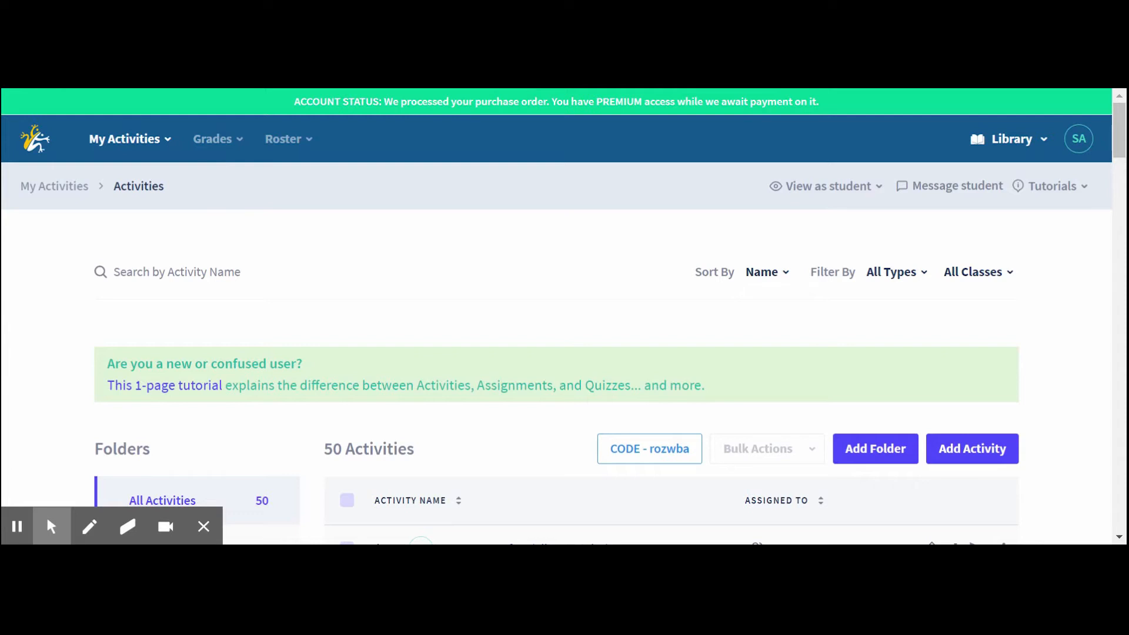
- Open the gradebook page for activity grades
left_click(244, 141)
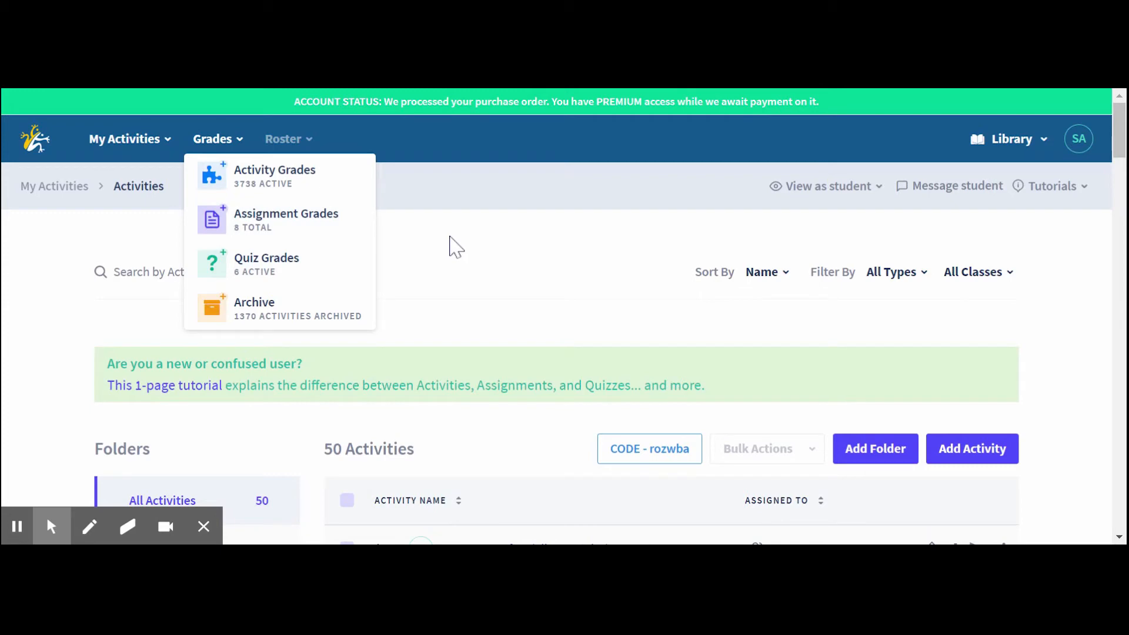
left_click(301, 177)
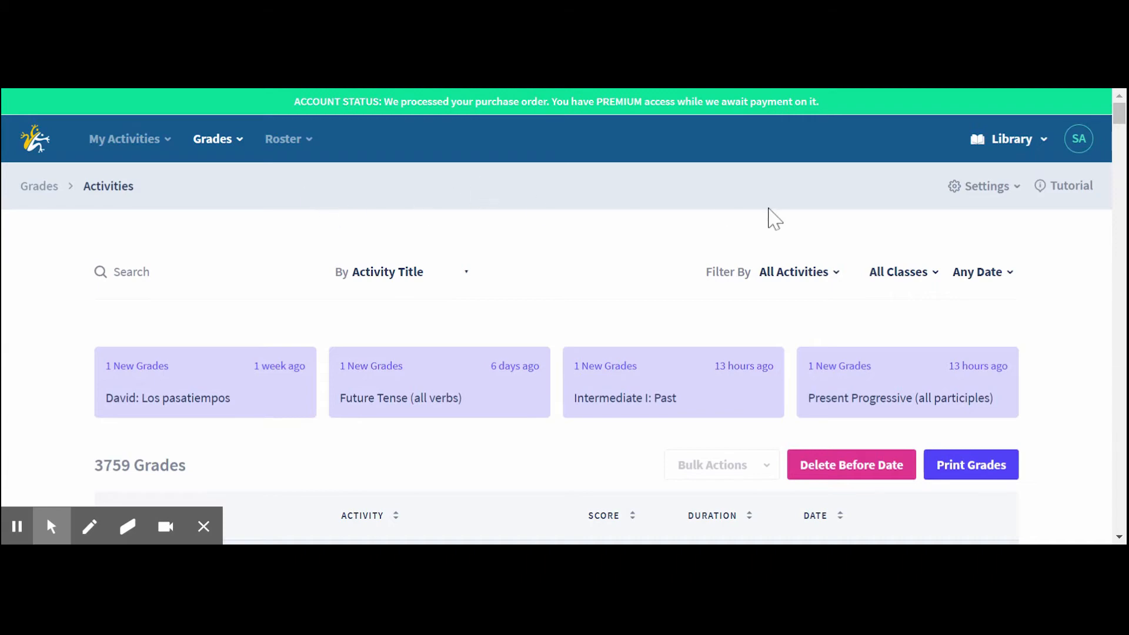
- Log out of the teacher account and log in as a student with the saved username and password
left_click(1079, 141)
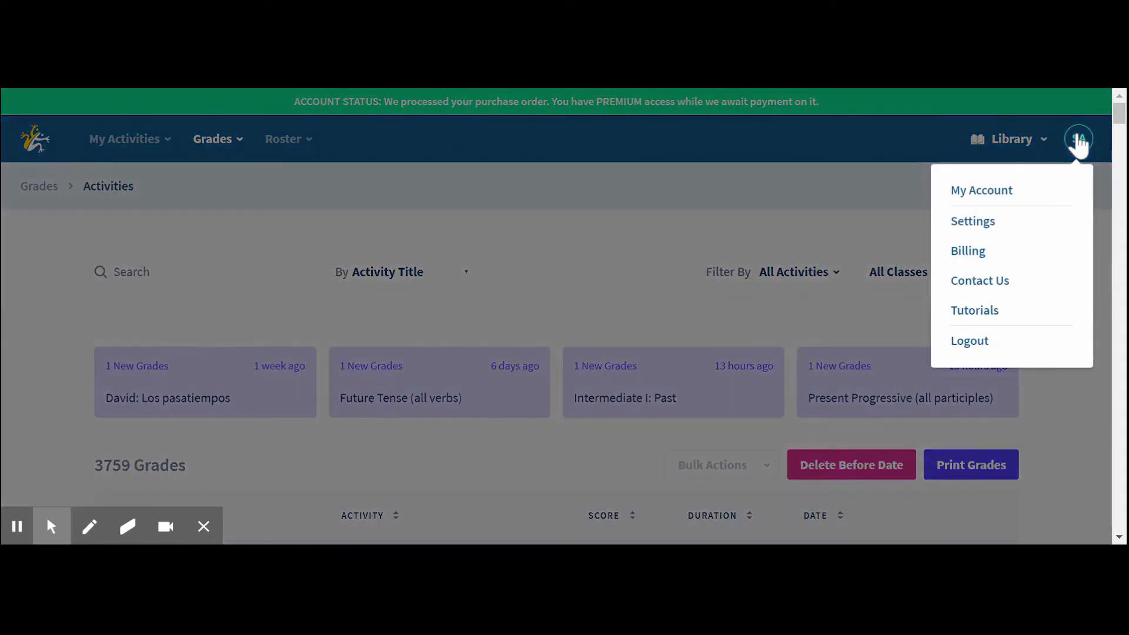
left_click(967, 342)
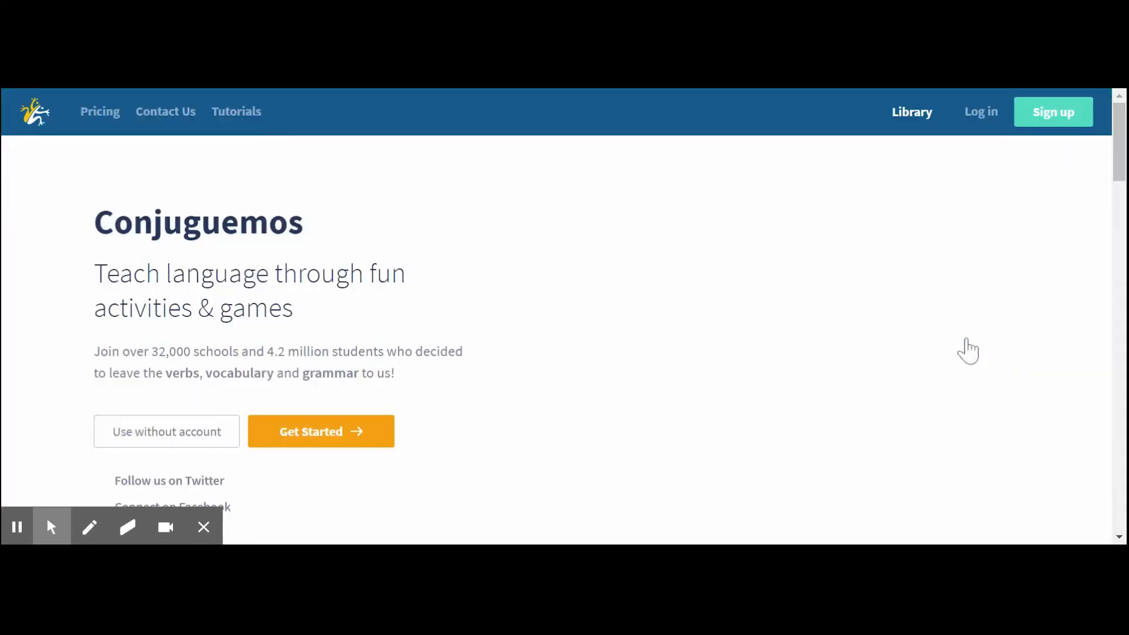
left_click(980, 115)
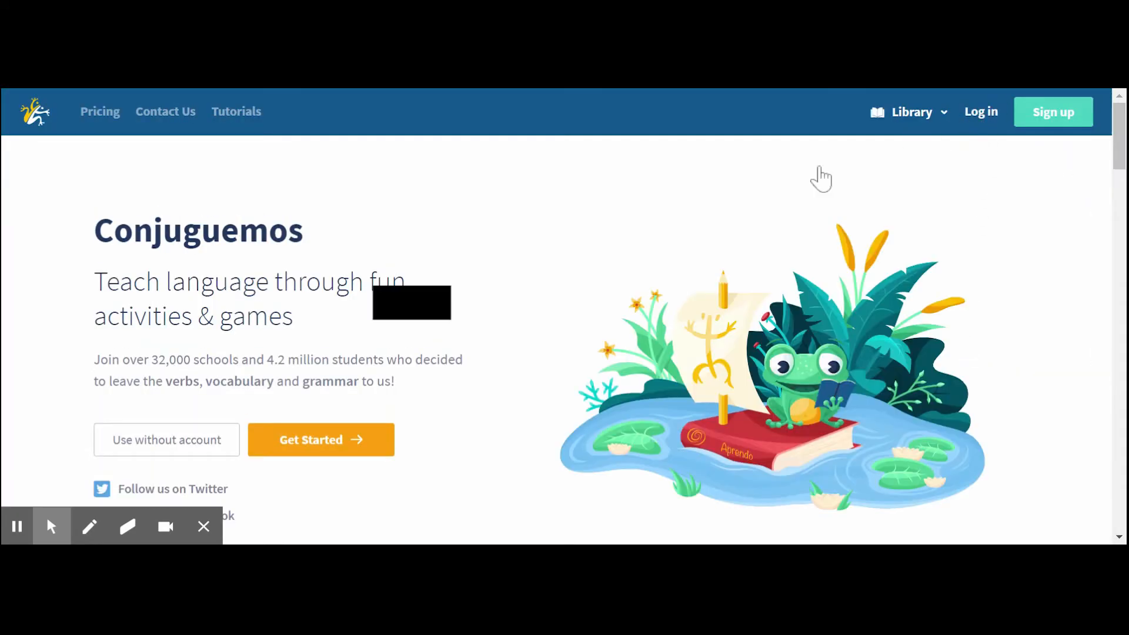
left_click(558, 298)
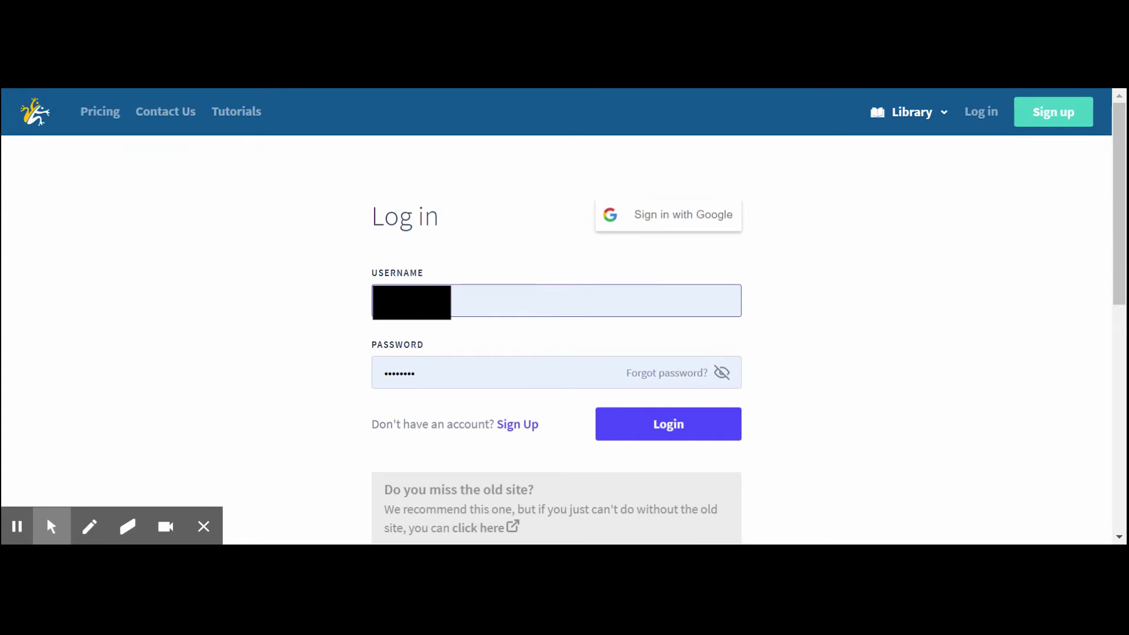
left_click(672, 435)
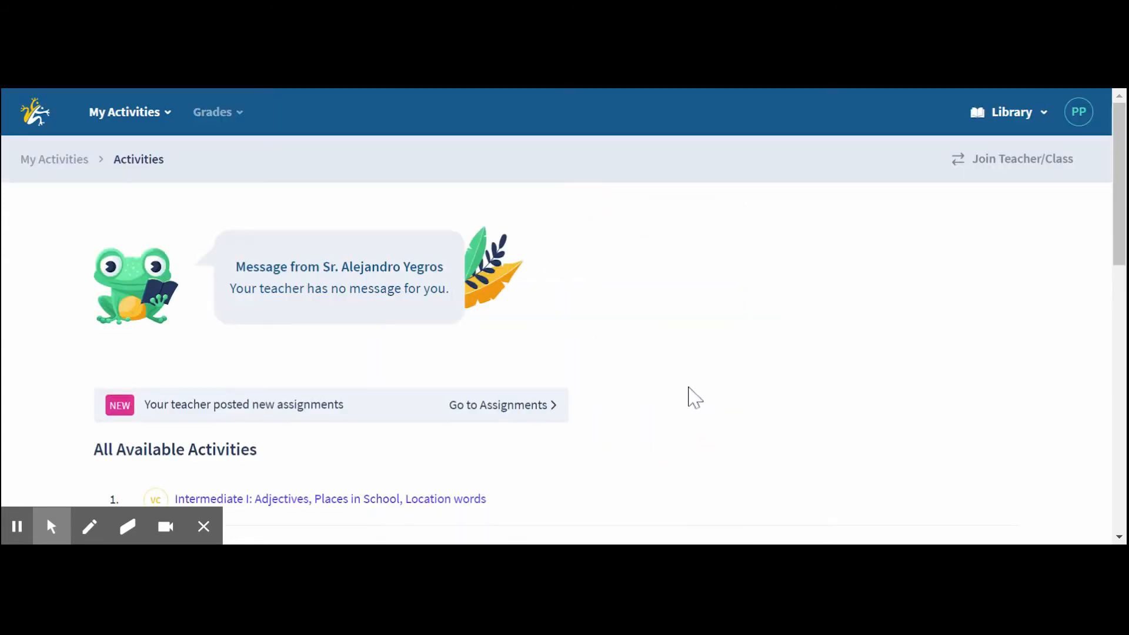
- Open the Present Progressive (all participles) activity from the student's available activities and enter its Graded Practice
scroll(721, 310, "down", 1)
scroll(724, 319, "down", 5)
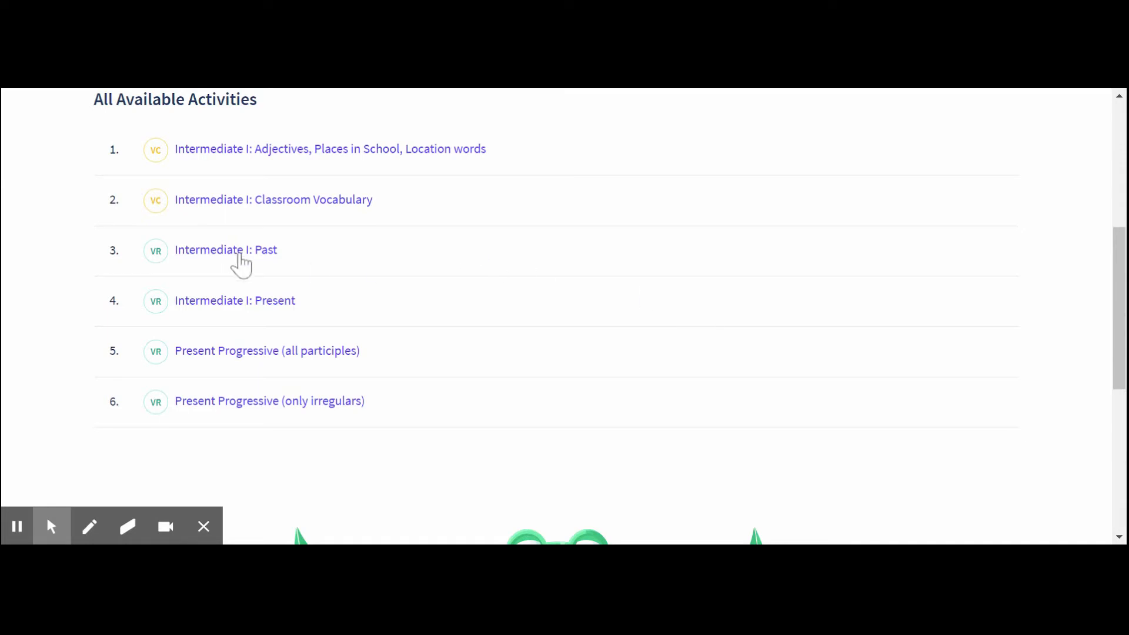
left_click(280, 354)
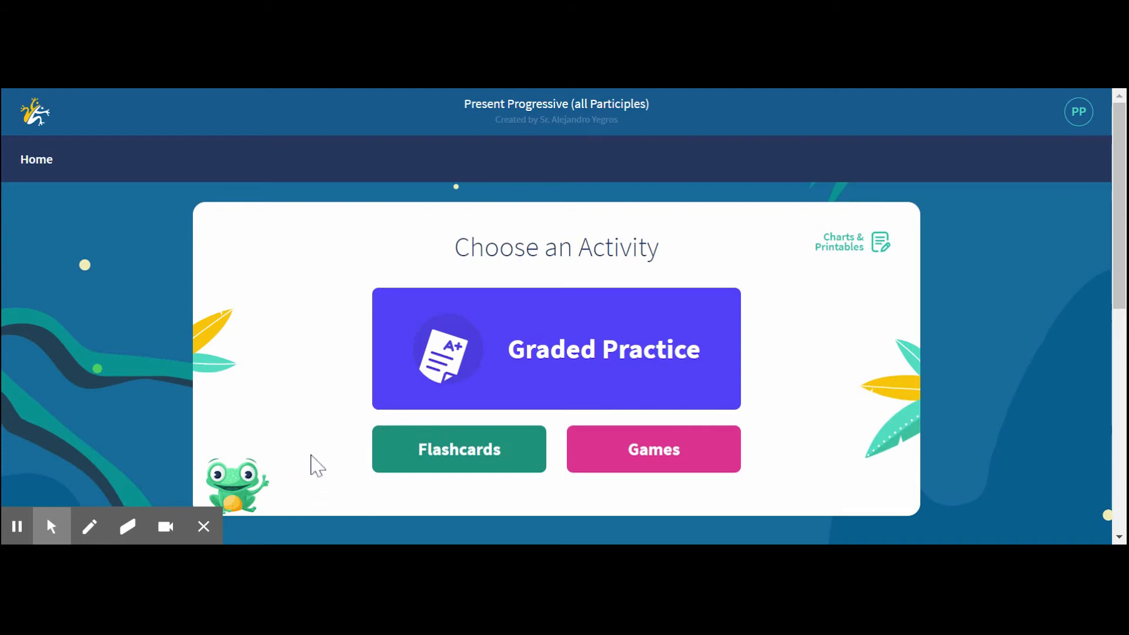
left_click(567, 334)
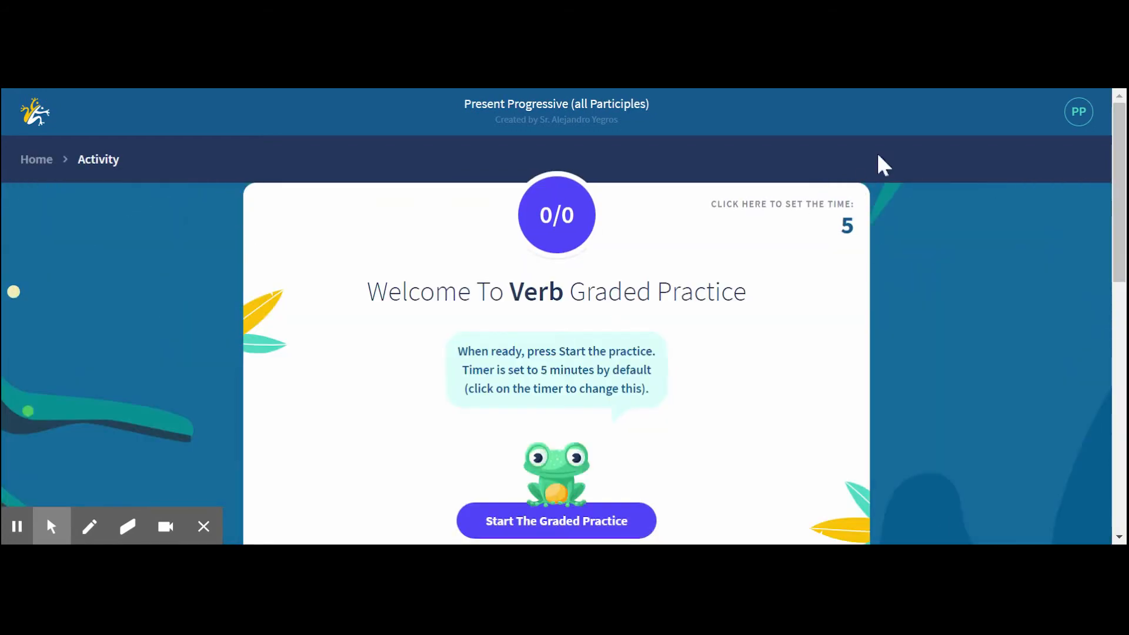
- View the practice's timer setting and its customization options for verbs, pronouns and tenses, closing both without saving
left_click(847, 224)
left_click(576, 325)
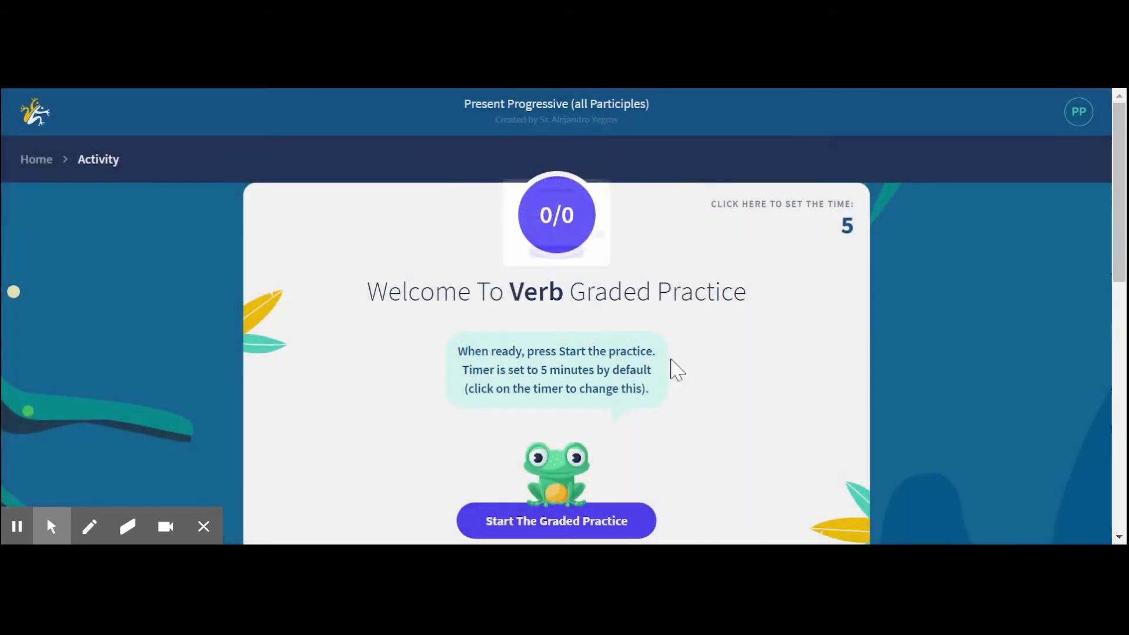
scroll(768, 389, "down", 2)
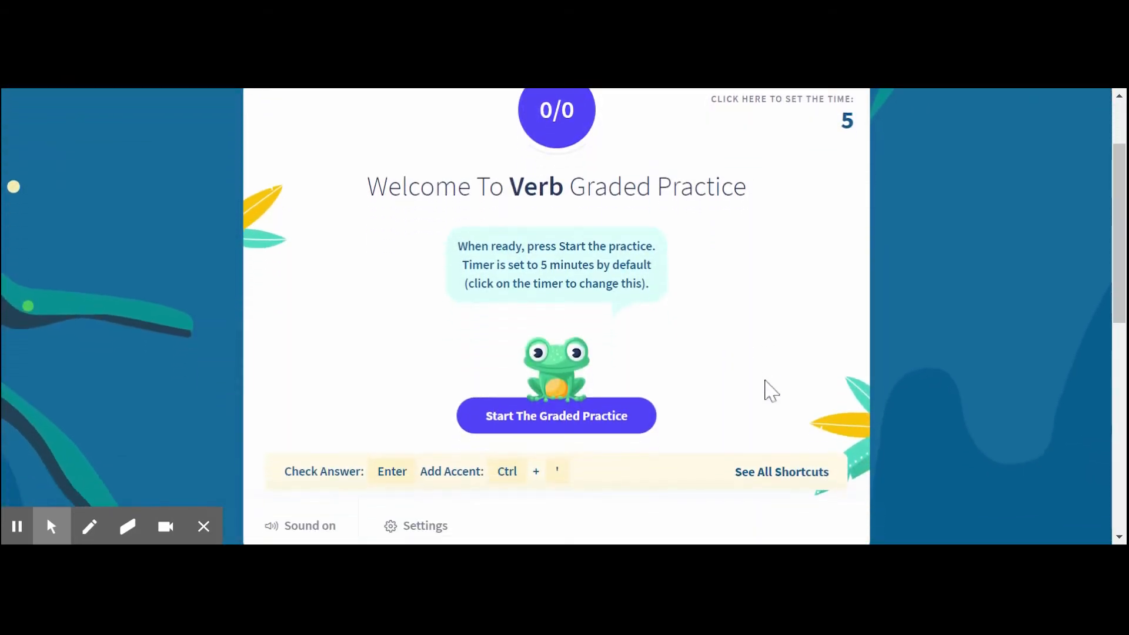
left_click(413, 525)
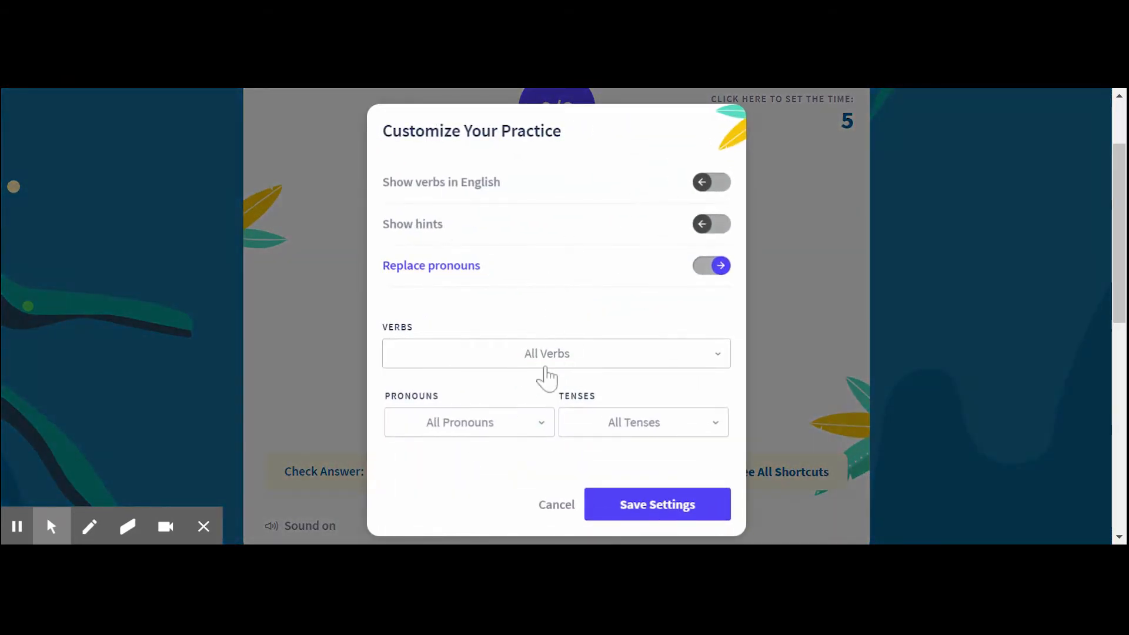
left_click(556, 505)
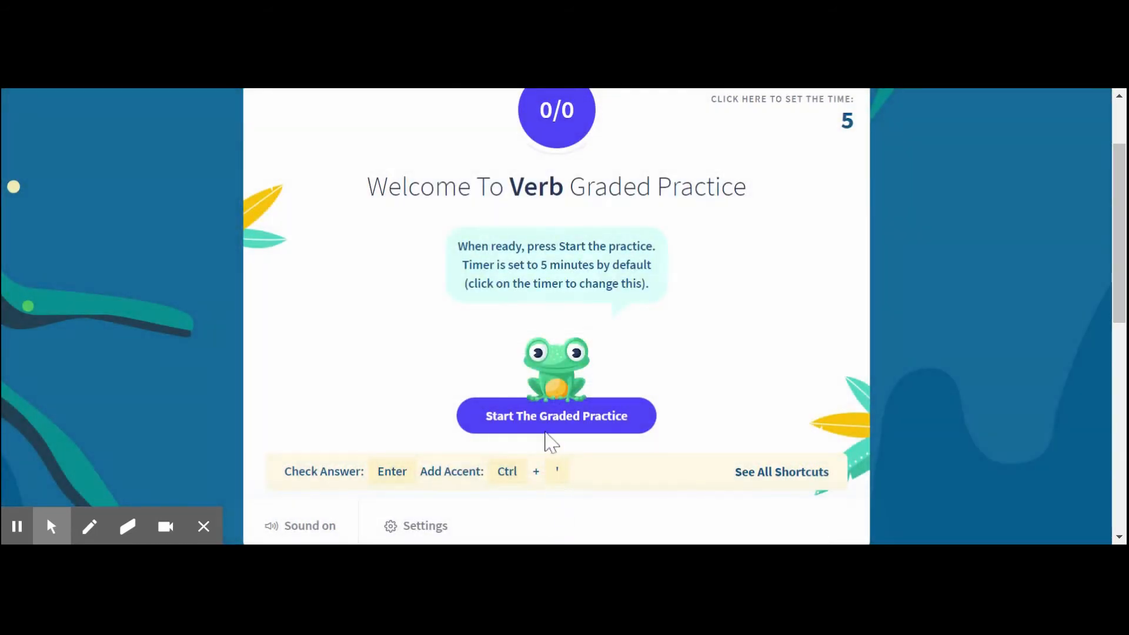
- Start the graded practice and submit "damos" as the answer to the first question on the verb dar
left_click(545, 418)
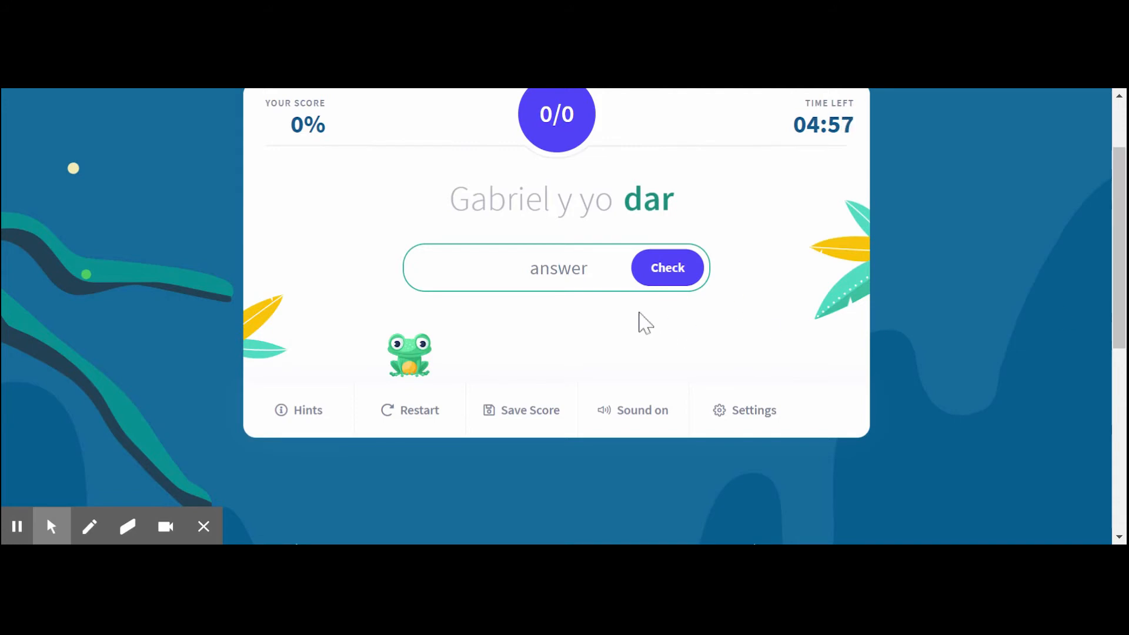
type("damos")
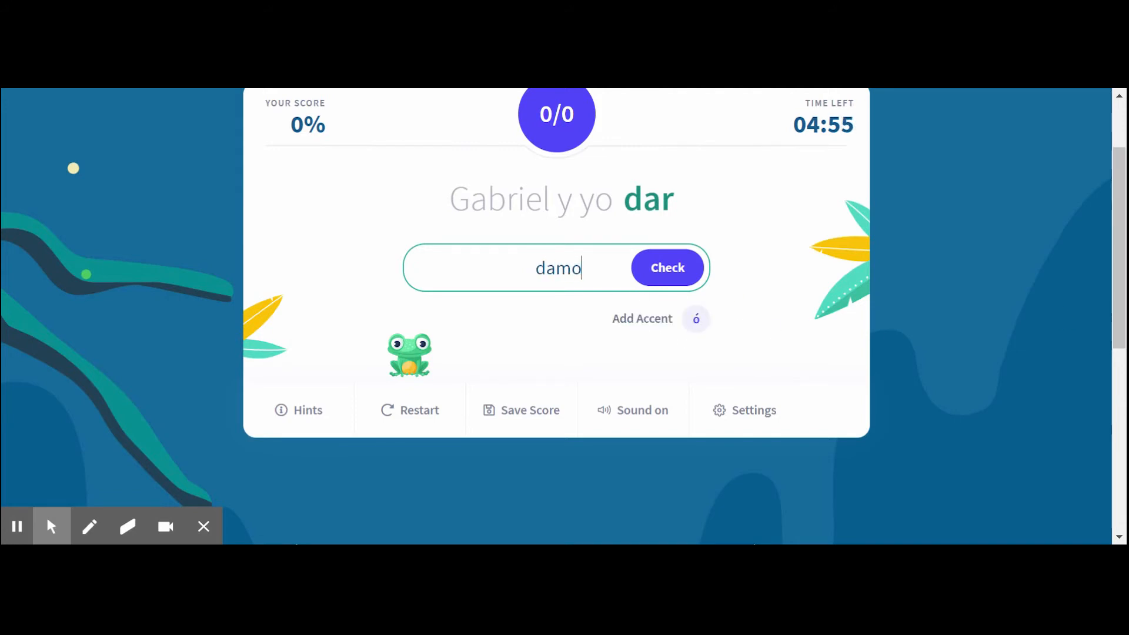
key("Return")
- Replace the answer for the verb dar with "estamos dando" and submit it
key("BackSpace")
key("BackSpace")
key("BackSpace")
key("BackSpace")
key("BackSpace")
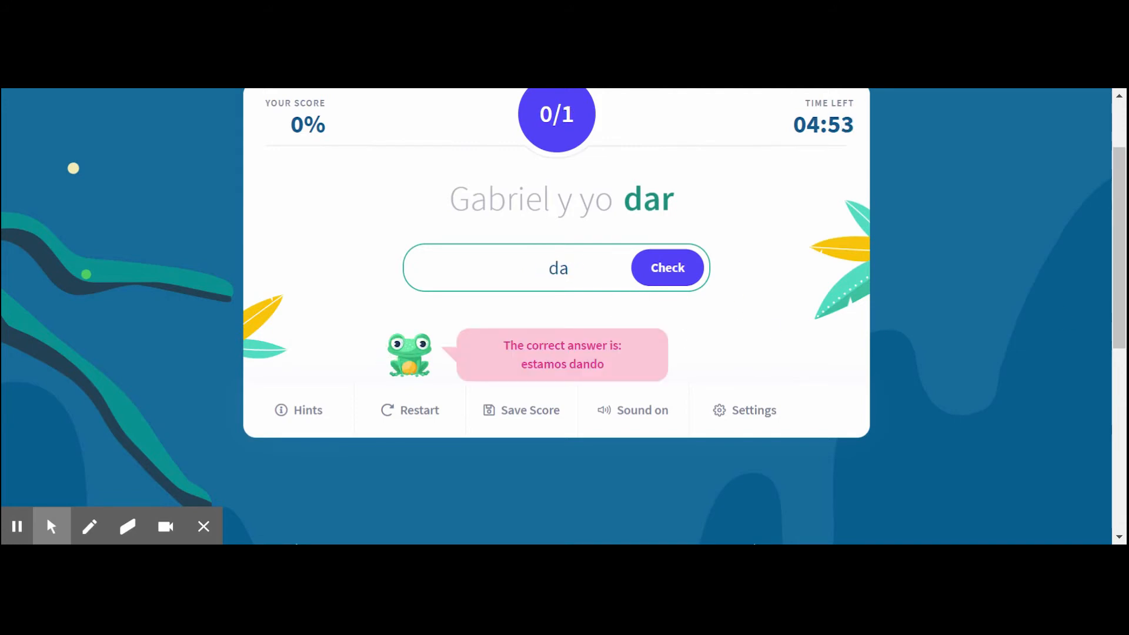
type("estamos dando")
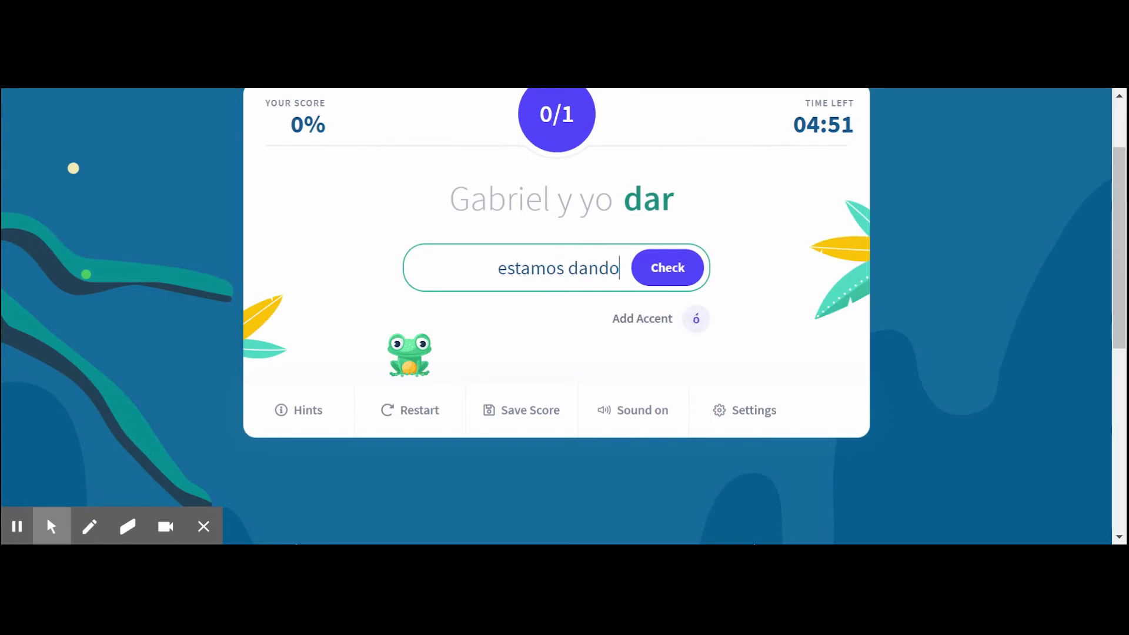
key("Return")
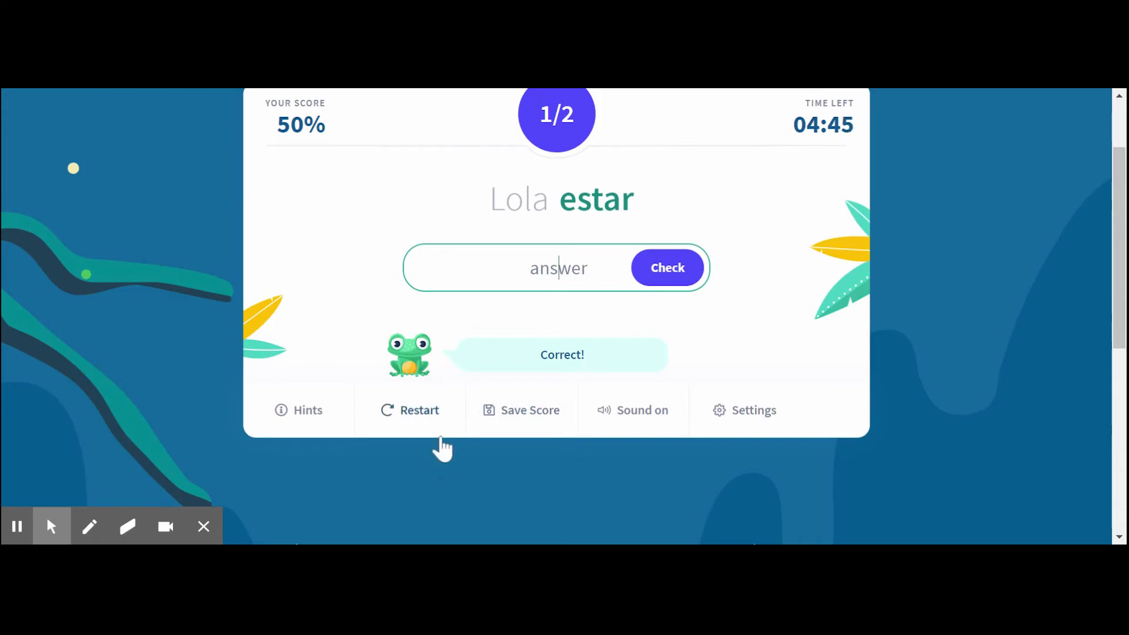
- End the practice by recording its score, and open the student's recorded scores
left_click(533, 421)
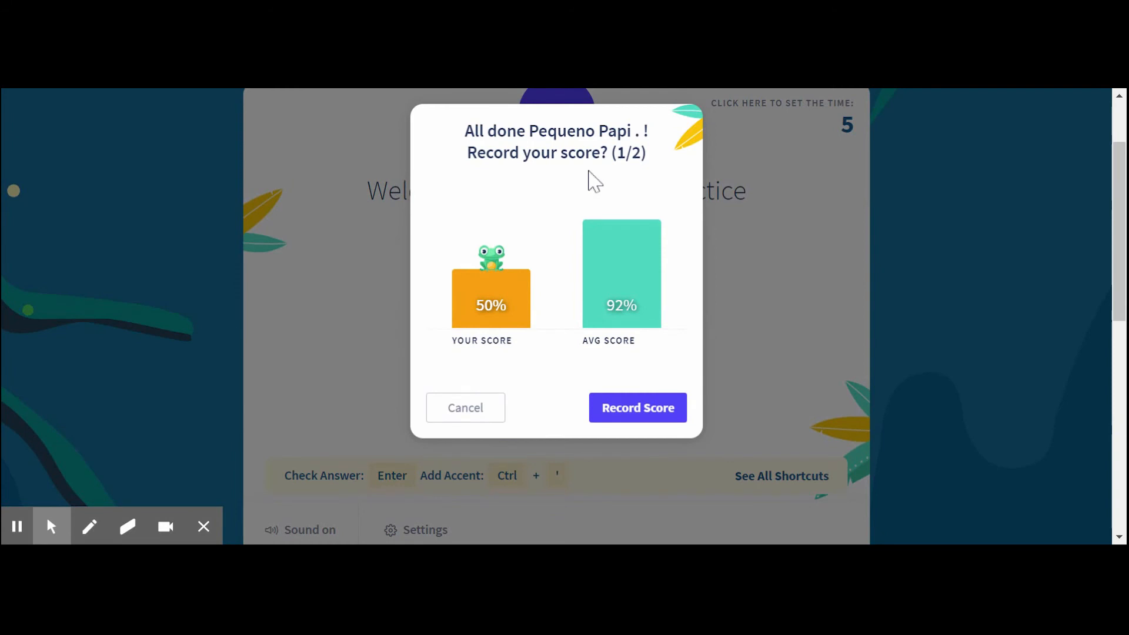
left_click(632, 412)
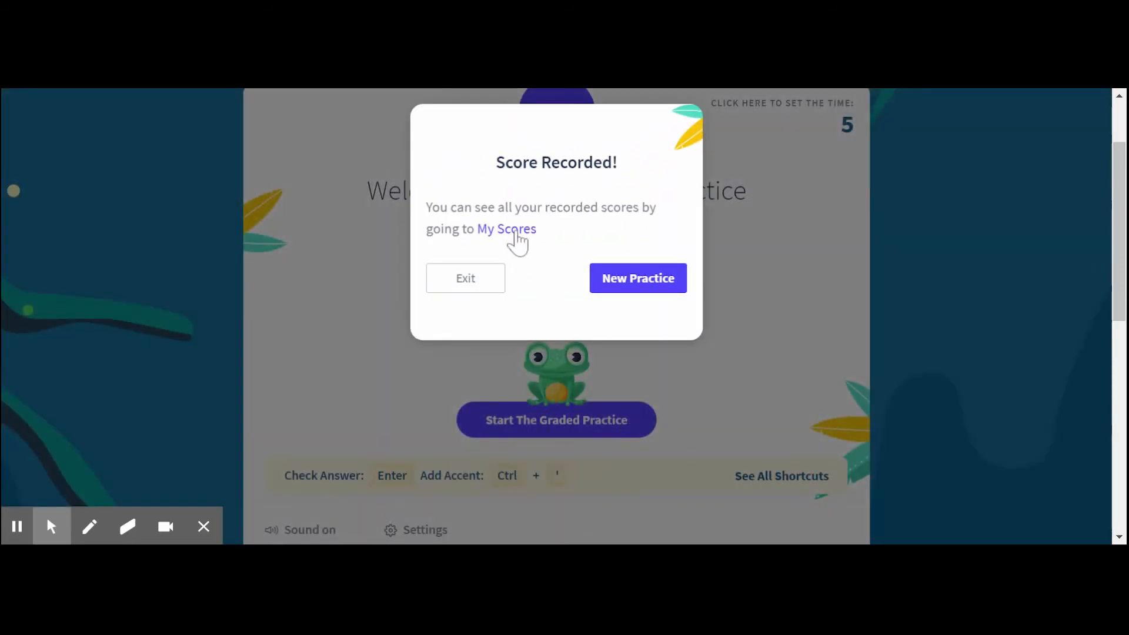
left_click(515, 233)
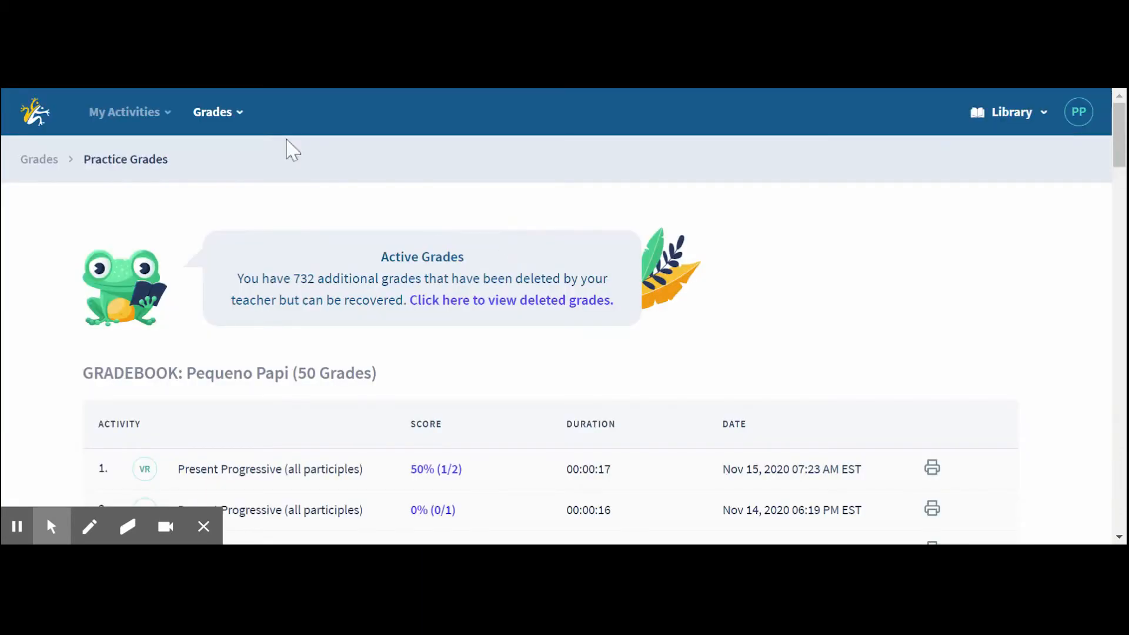
- Examine the student's list of practice grades and the notice about grades deleted by the teacher
left_click(240, 115)
left_click(240, 117)
left_click_drag(832, 278, 857, 263)
scroll(857, 262, "down", 3)
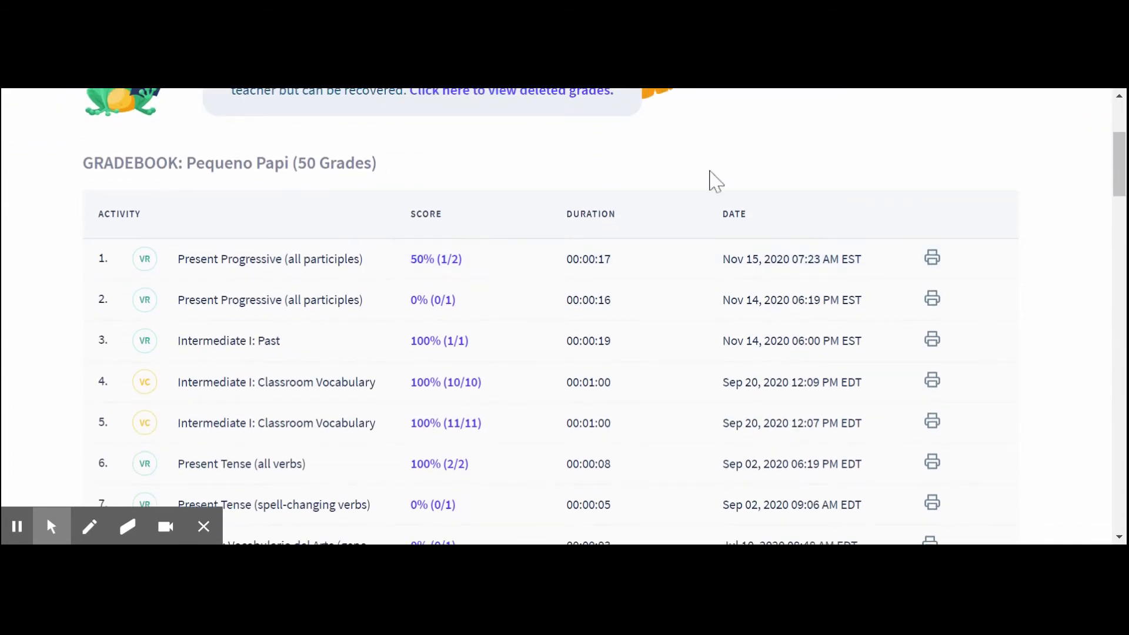
scroll(755, 131, "up", 3)
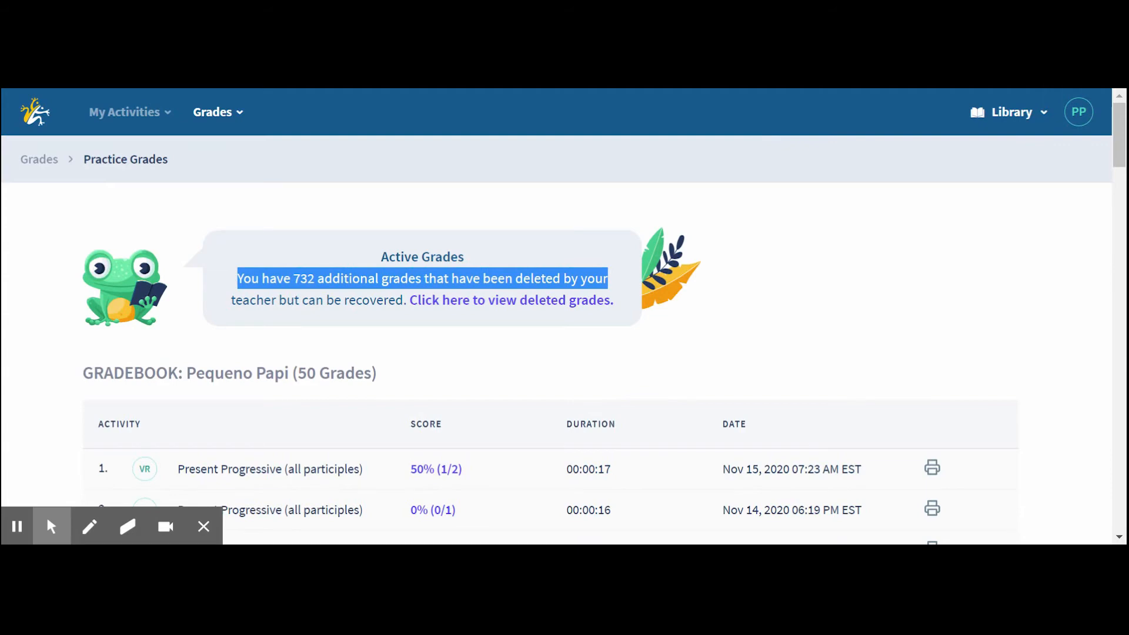
- Log out of the student account and log back in as the teacher with the saved username and password
left_click(1078, 113)
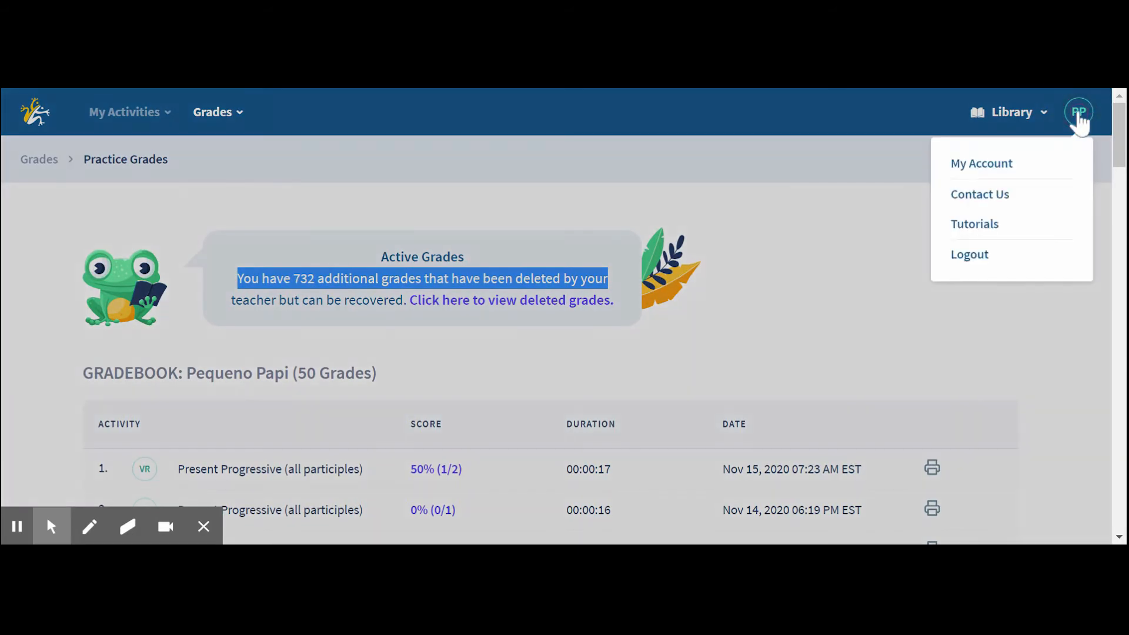
left_click(970, 254)
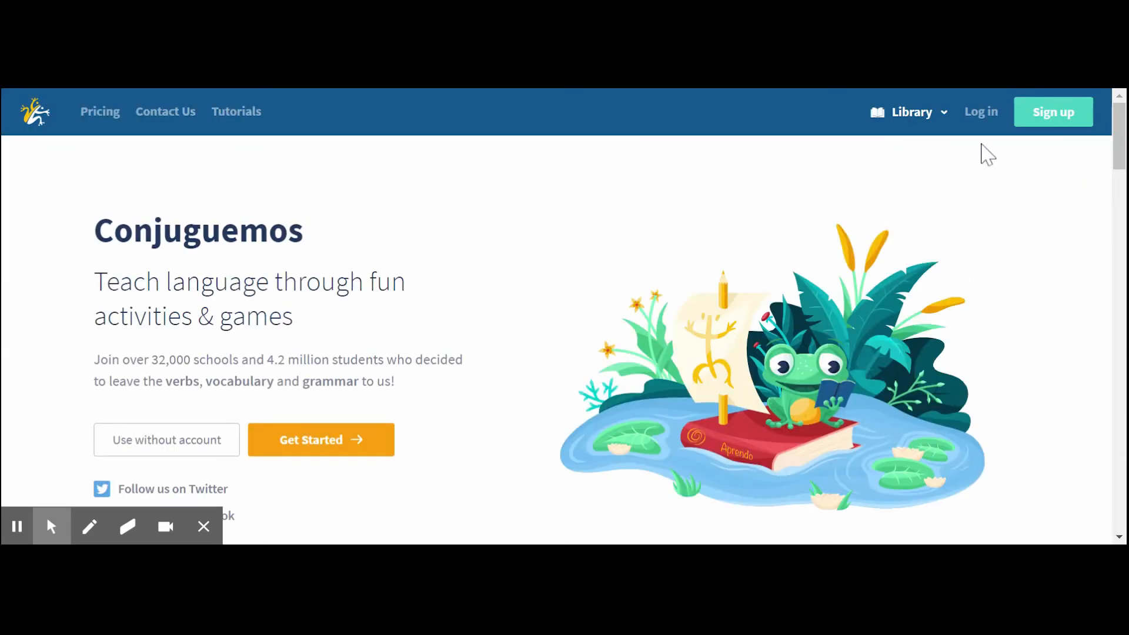
left_click(973, 114)
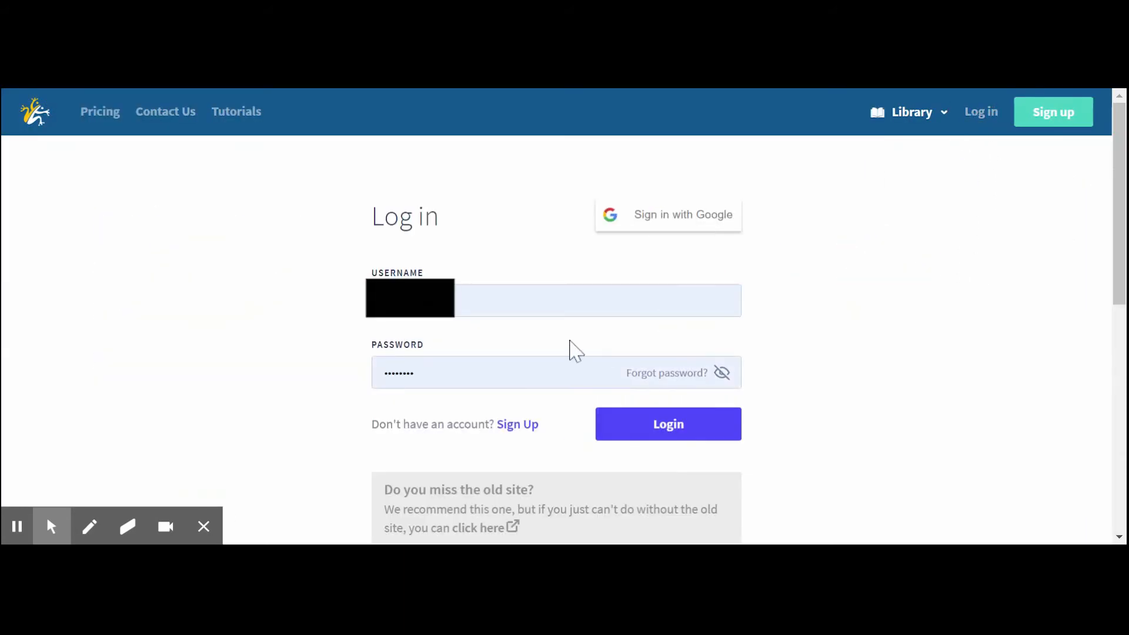
left_click(567, 304)
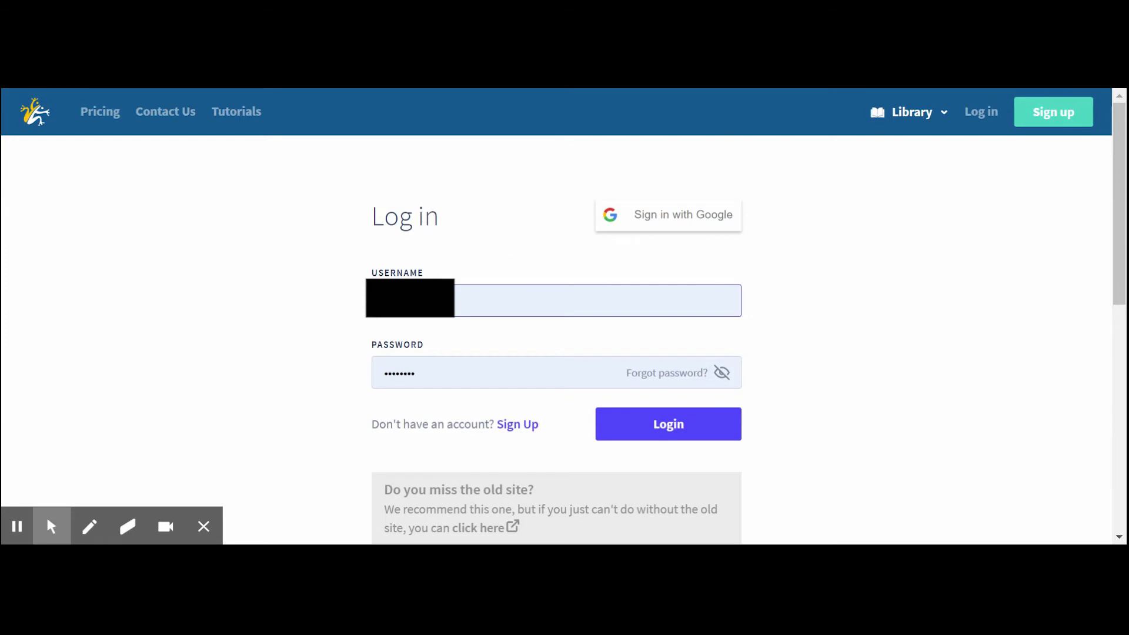
left_click(643, 436)
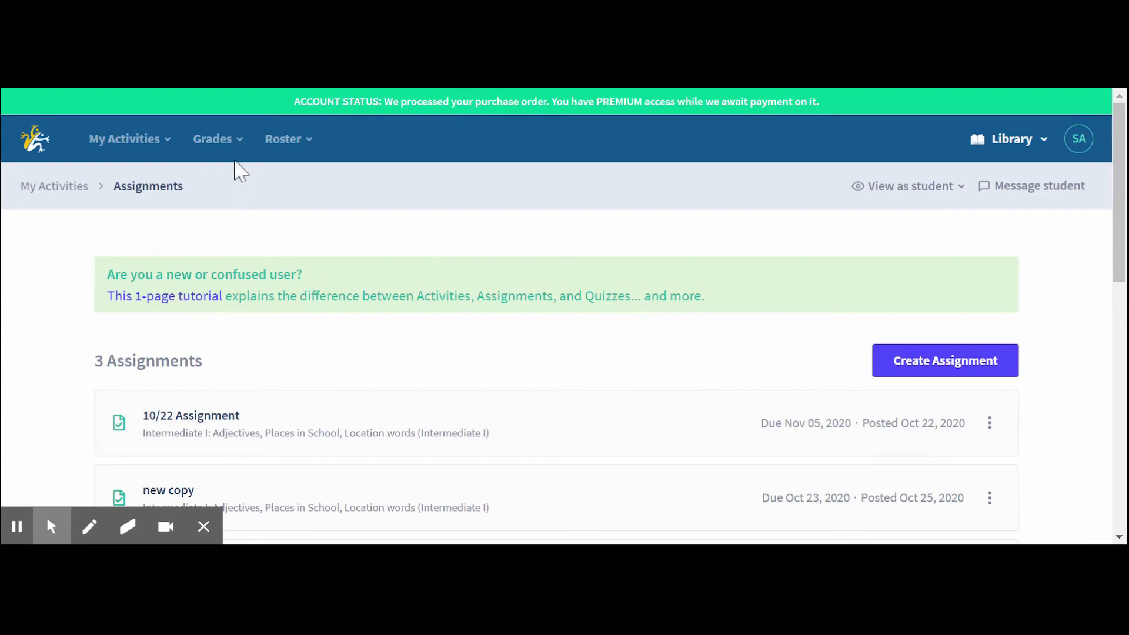
- Open the teacher's activity grades and examine the most recent student entries and new-grade cards
left_click(232, 141)
left_click(252, 174)
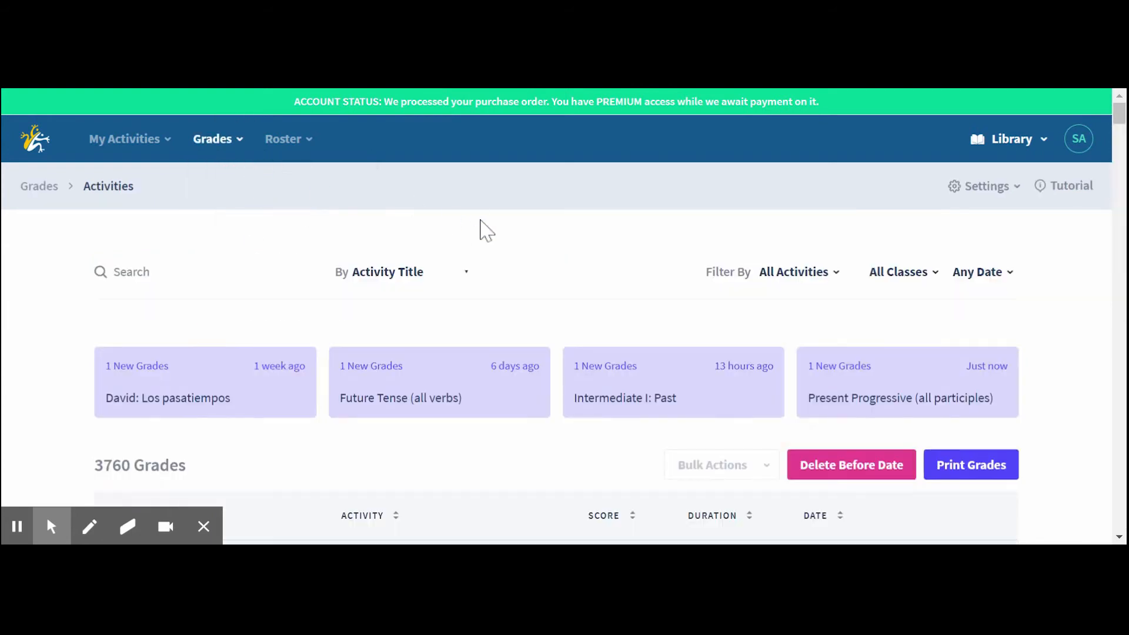
scroll(480, 229, "down", 3)
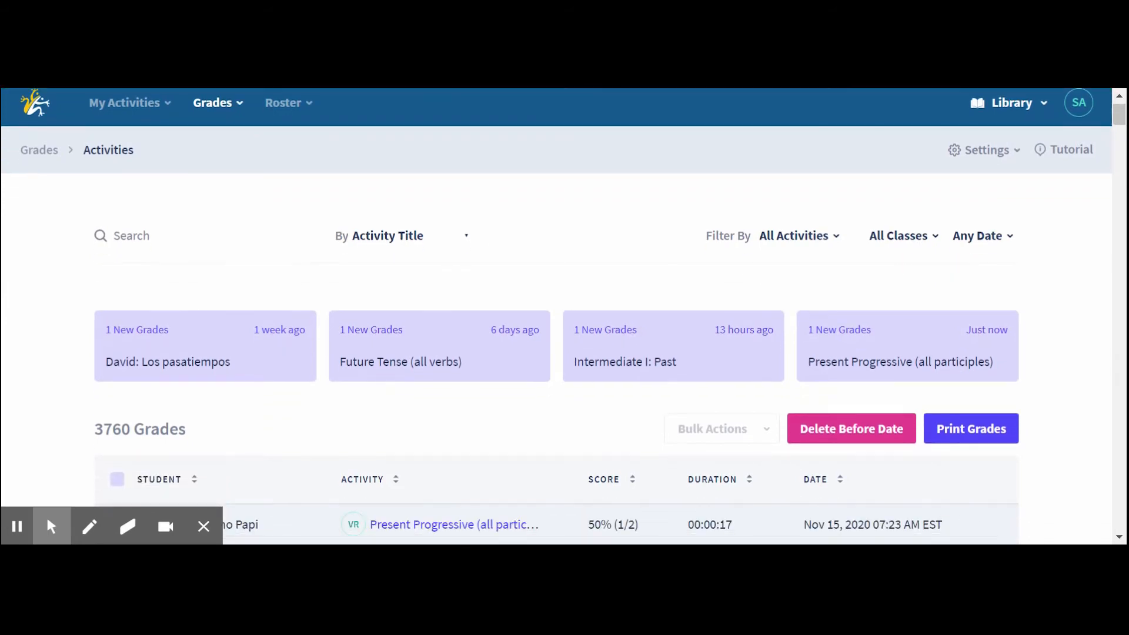
scroll(410, 254, "down", 2)
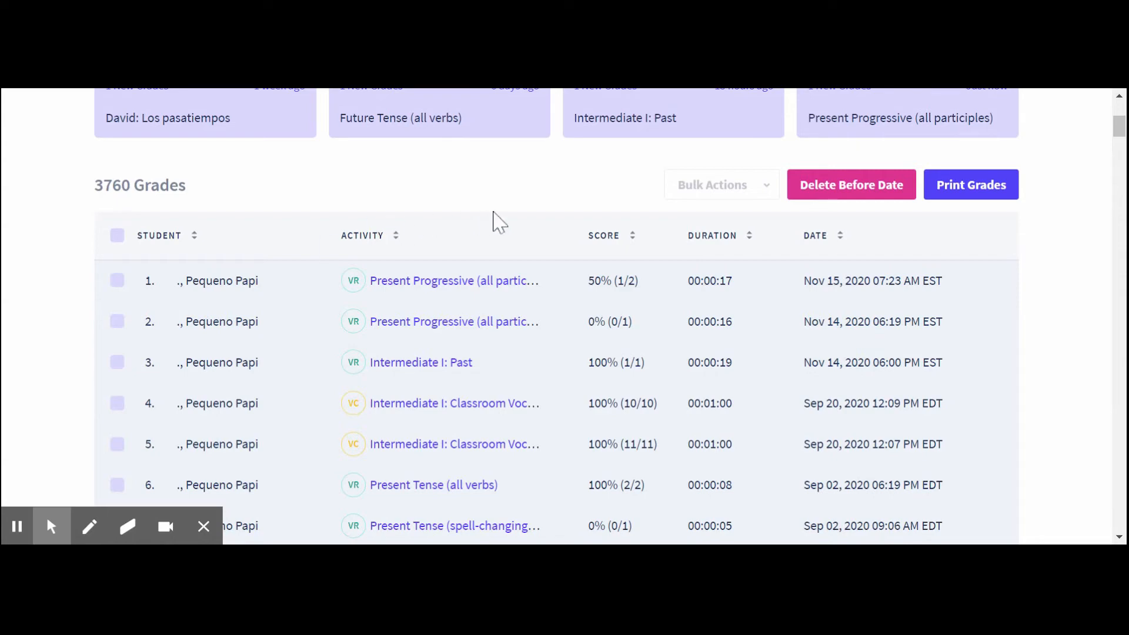
scroll(509, 219, "up", 2)
scroll(507, 220, "up", 2)
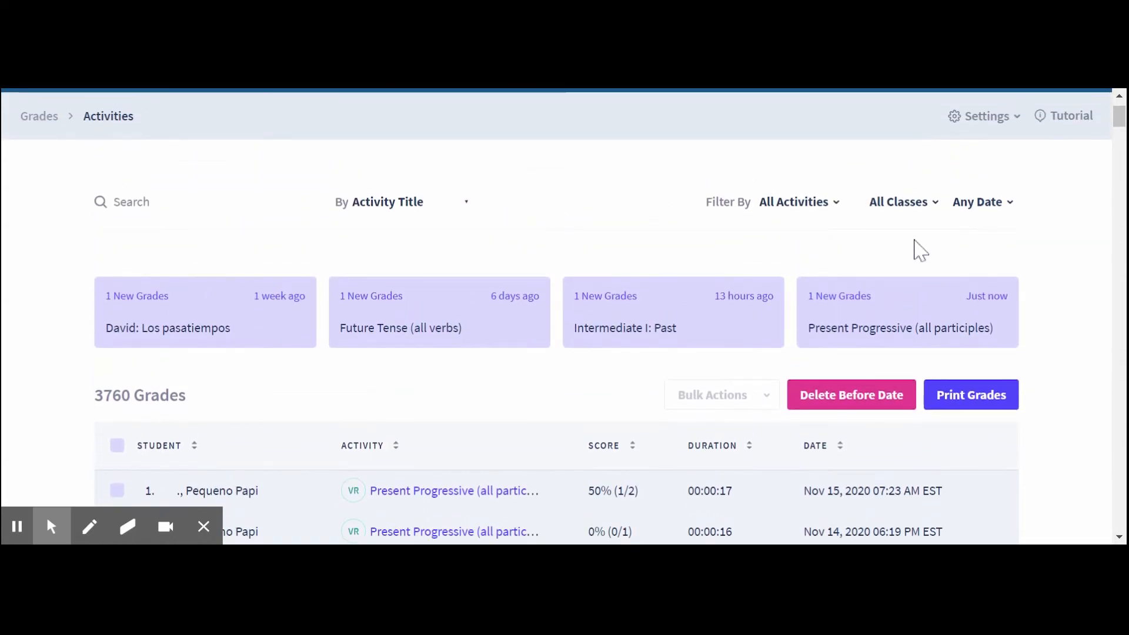
- Show only the grades for Present Progressive (all participles) through its new-grades card and look through the student scores
left_click(850, 330)
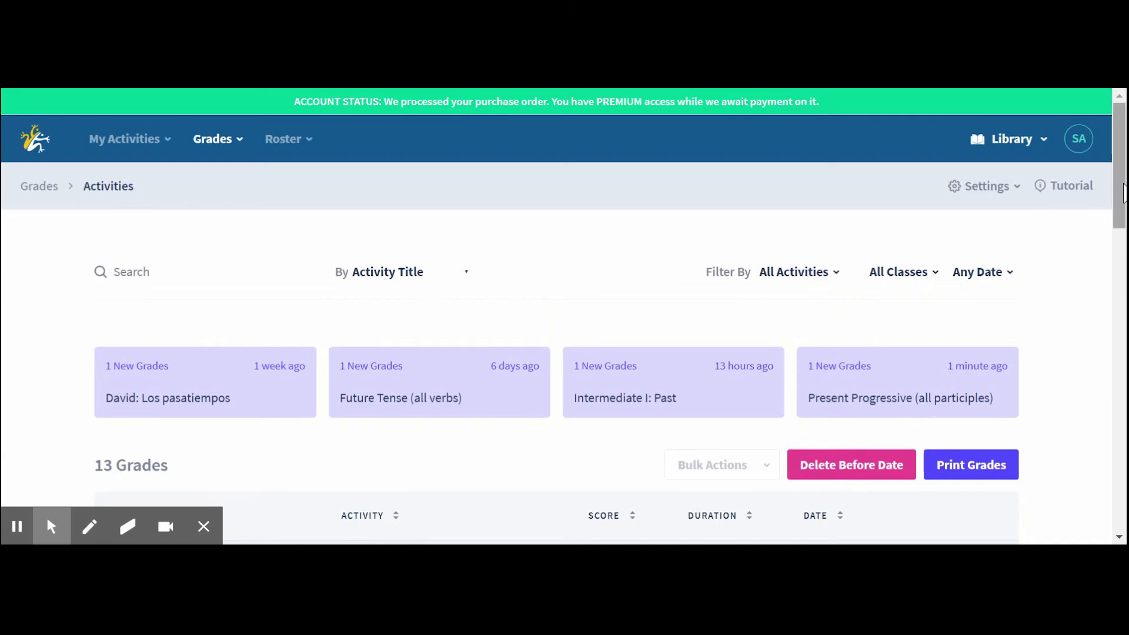
left_click_drag(1117, 186, 1120, 264)
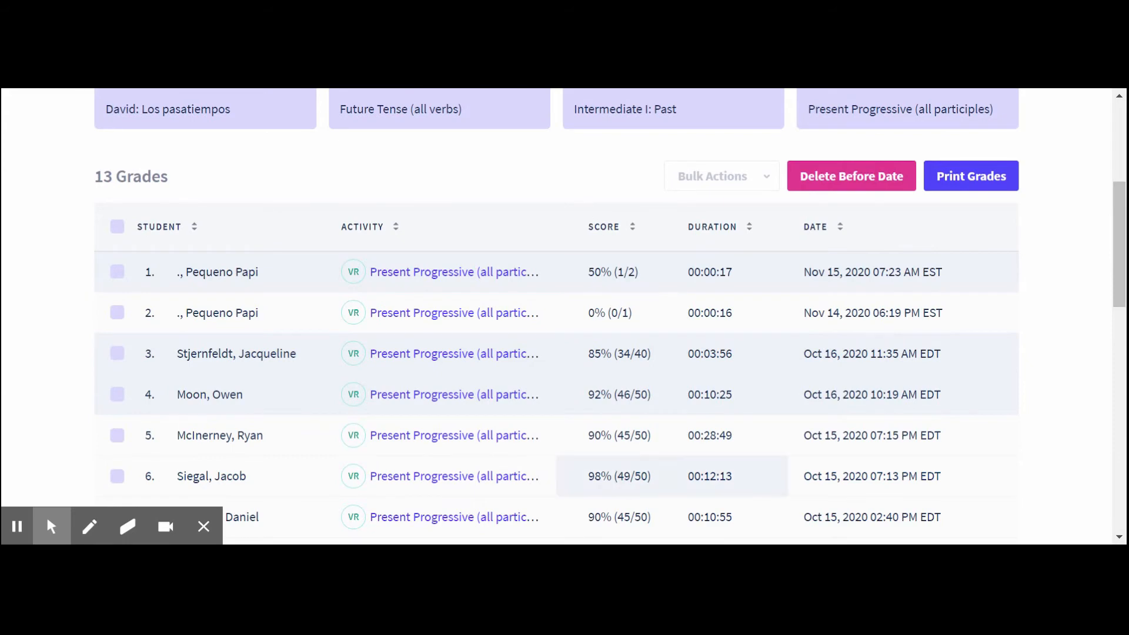
- Check the class and date filter choices available for the activity grades without applying one
left_click_drag(1123, 304, 1122, 281)
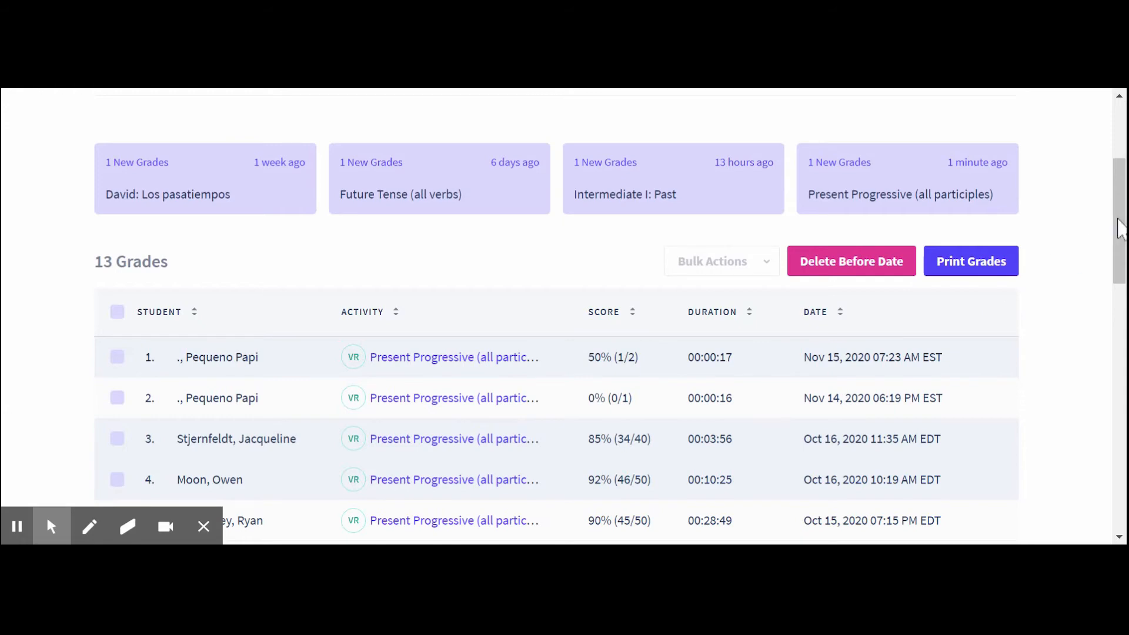
scroll(1117, 228, "up", 3)
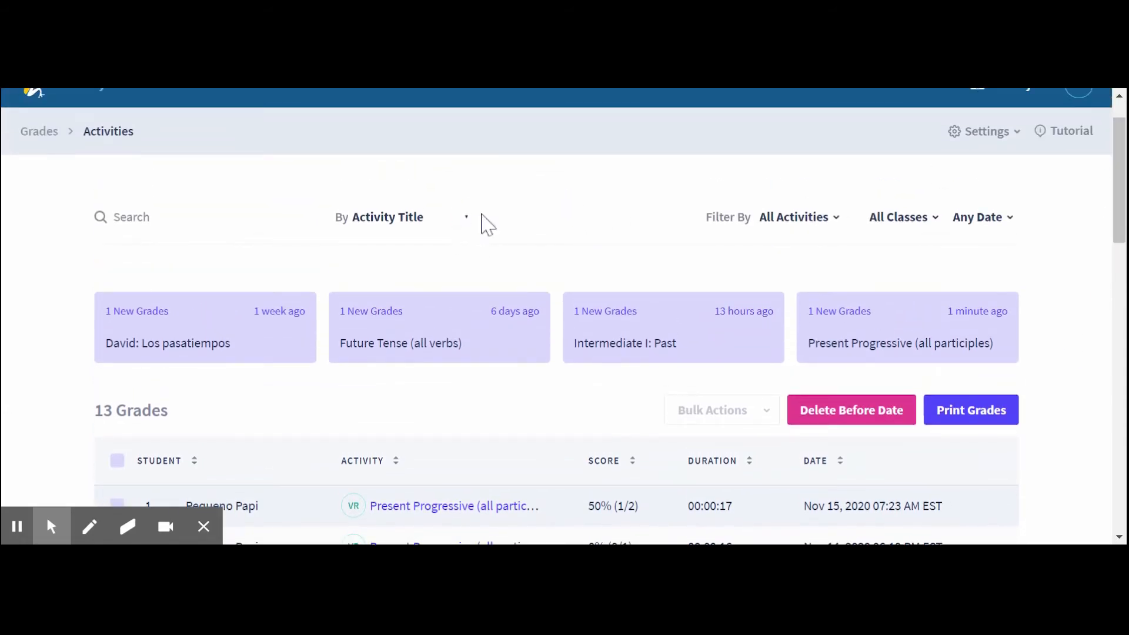
left_click(531, 214)
left_click(923, 220)
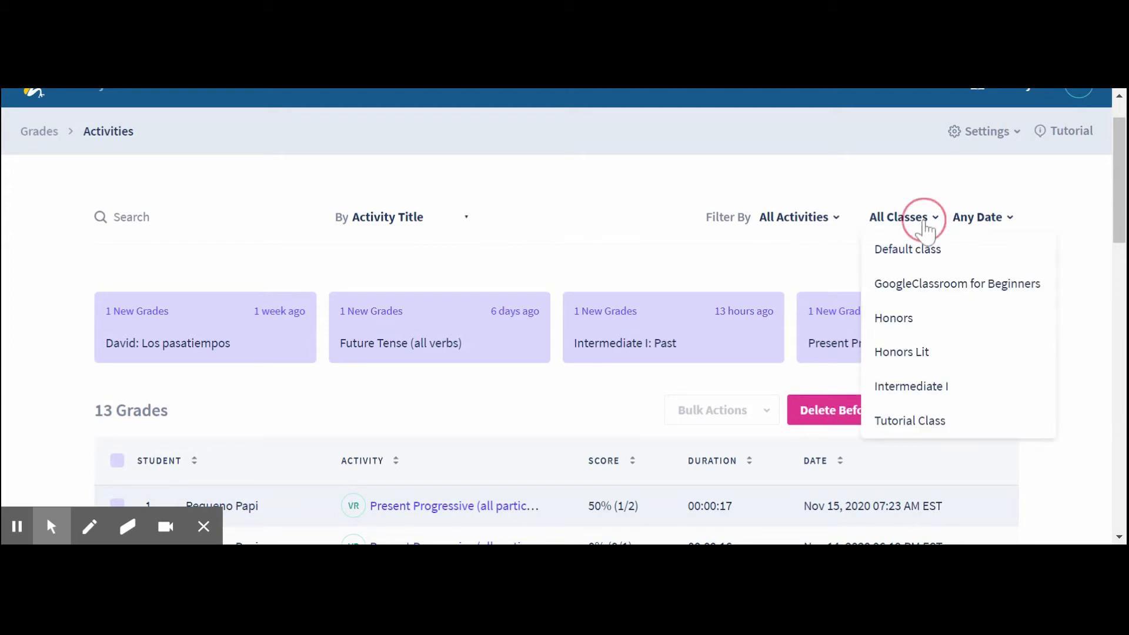
left_click(922, 217)
left_click(981, 222)
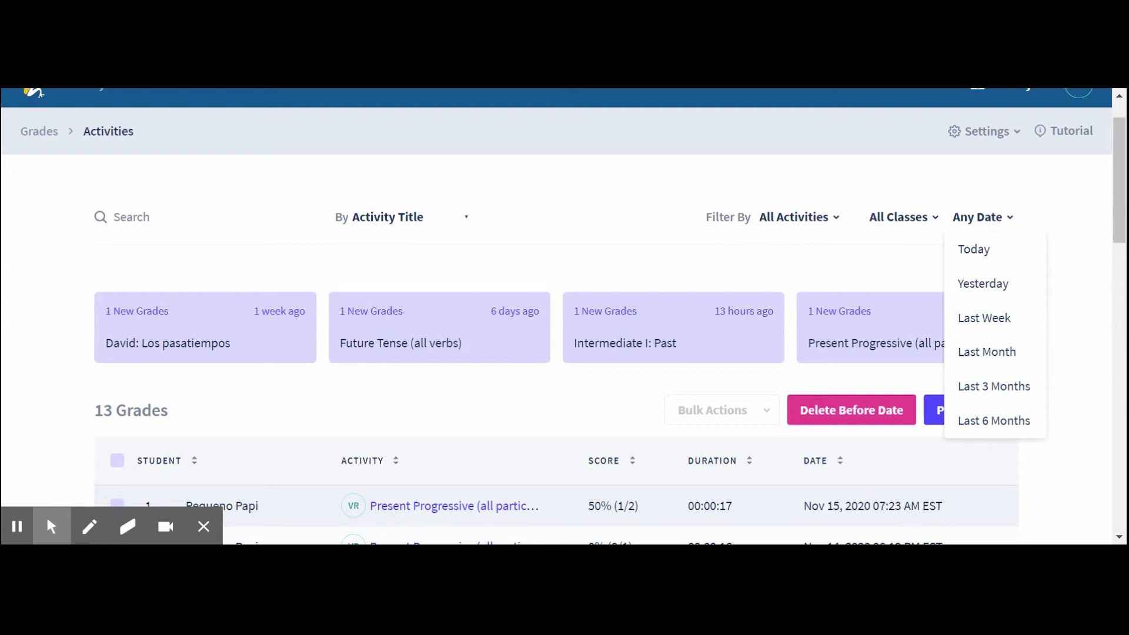
left_click(982, 219)
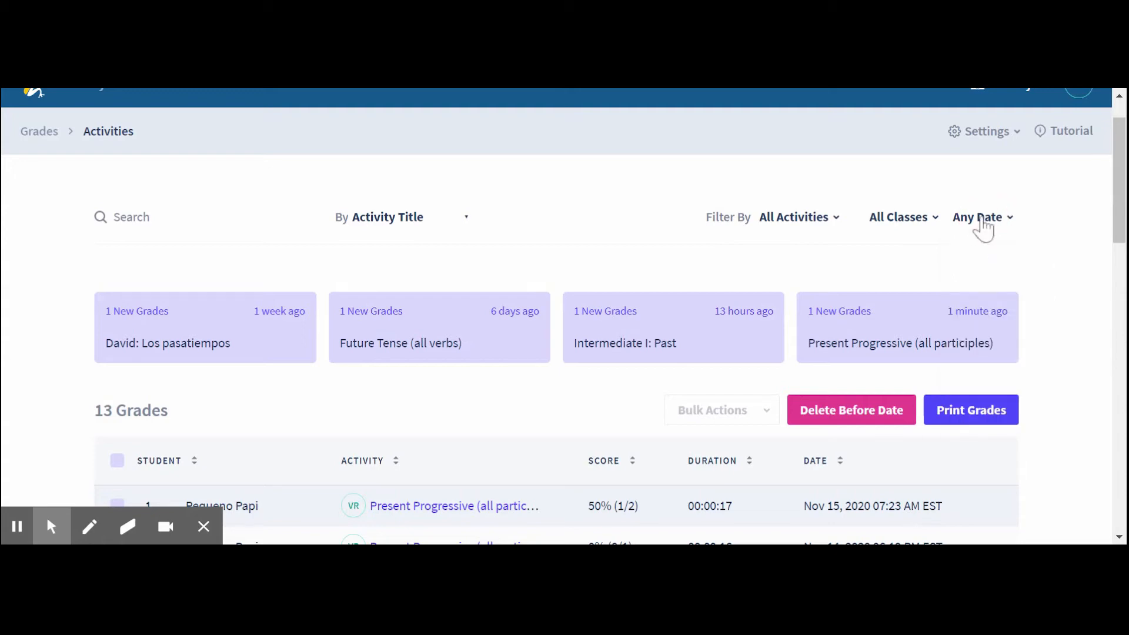
- Select the two most recent grades to make the bulk actions available, and clear the selection again
left_click_drag(1120, 194, 1124, 238)
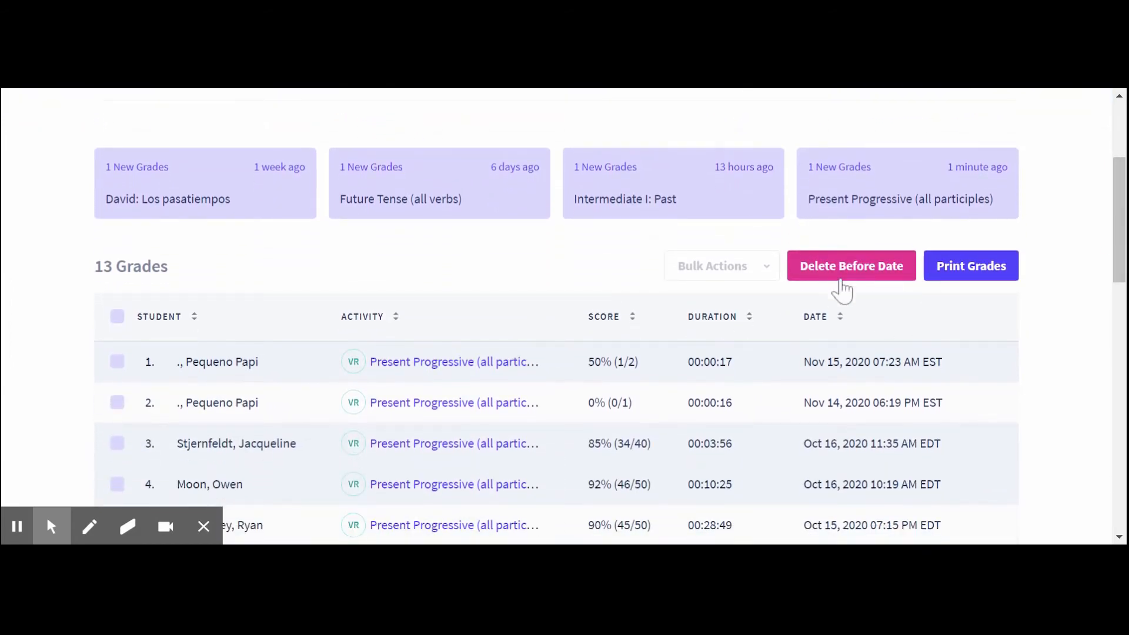
left_click(117, 361)
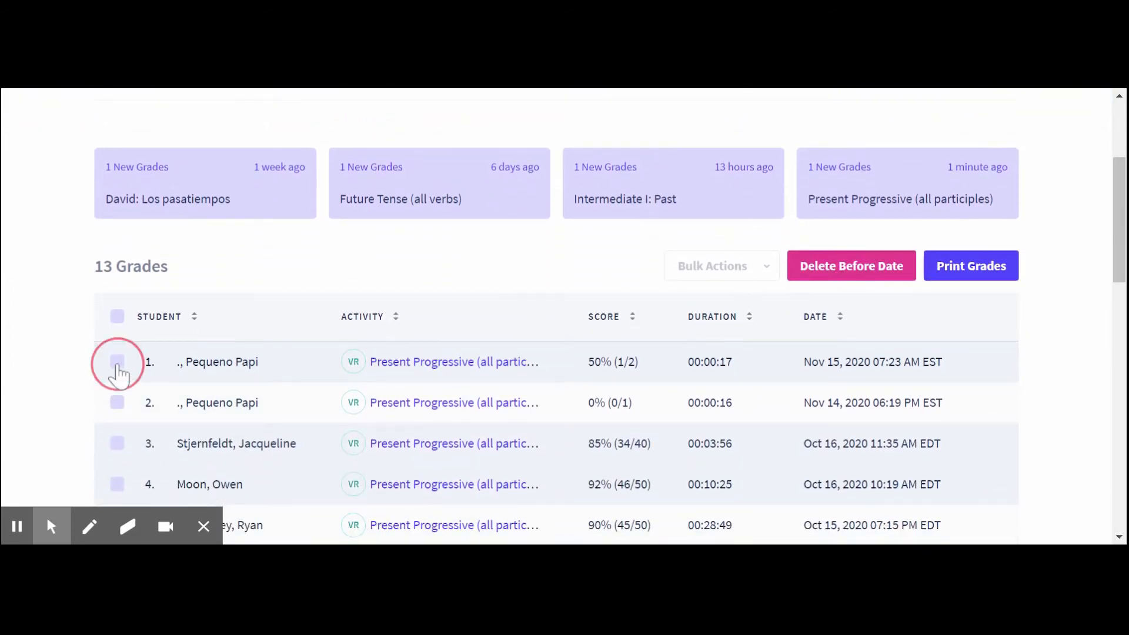
left_click(117, 402)
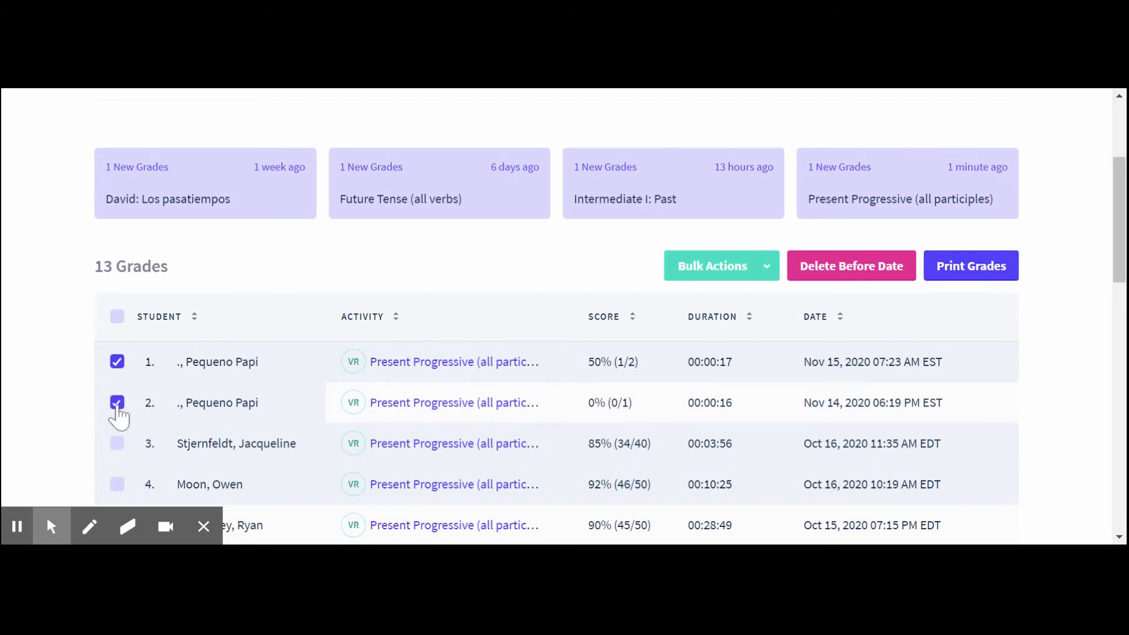
left_click(730, 270)
left_click(731, 269)
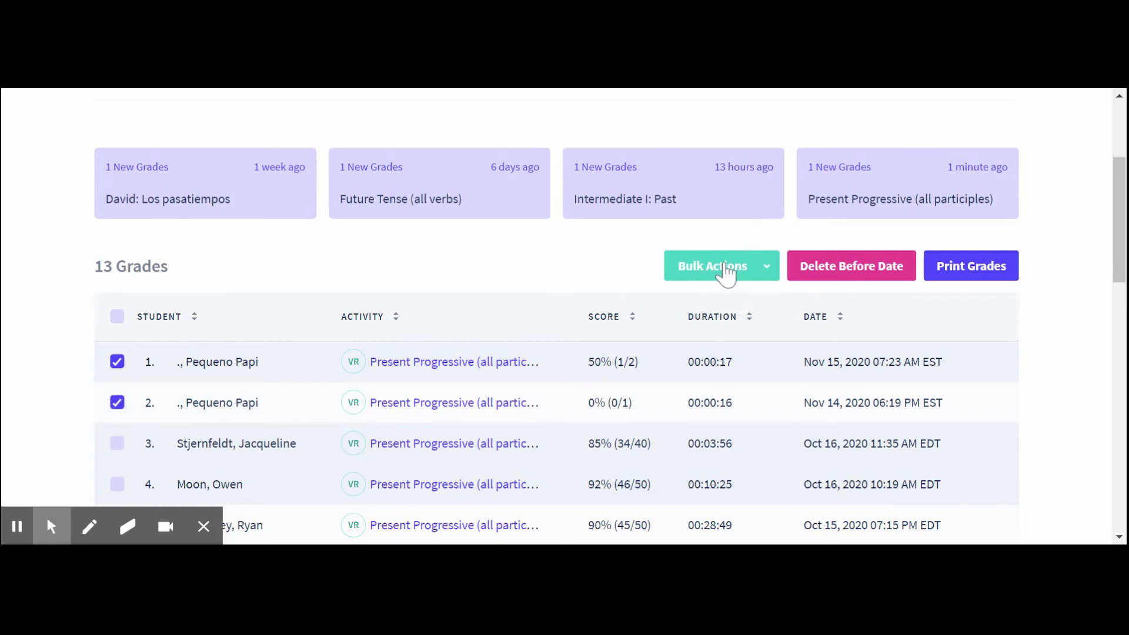
left_click(117, 402)
left_click(117, 362)
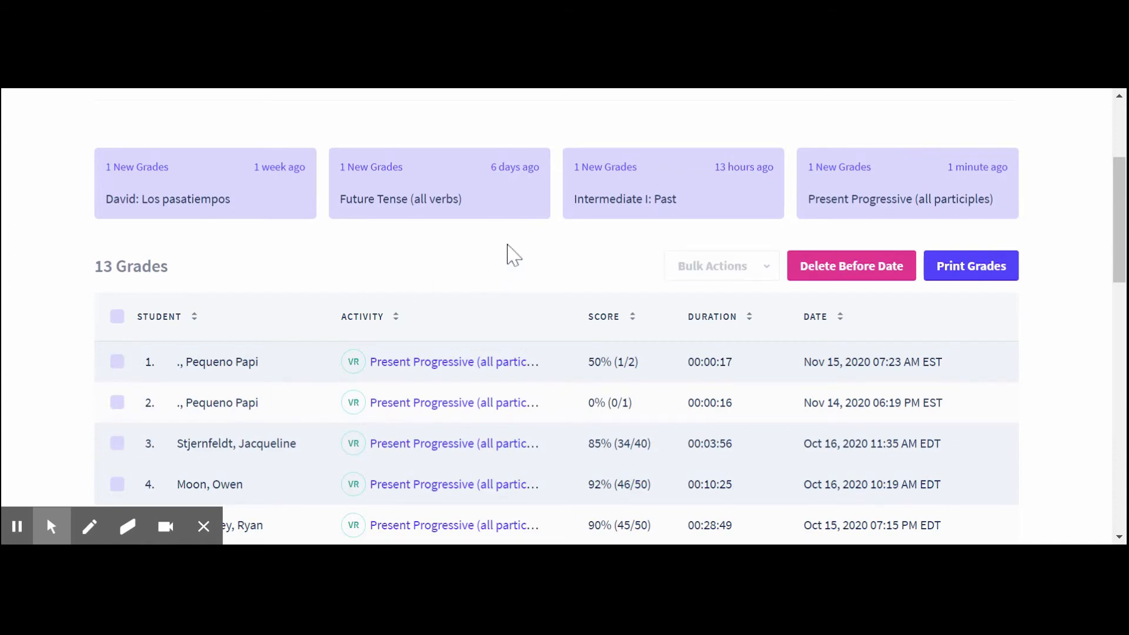
- Open the score analysis of the fourth student's 46/50 grade, examine the averages and improvement trend, and close it
scroll(512, 254, "down", 1)
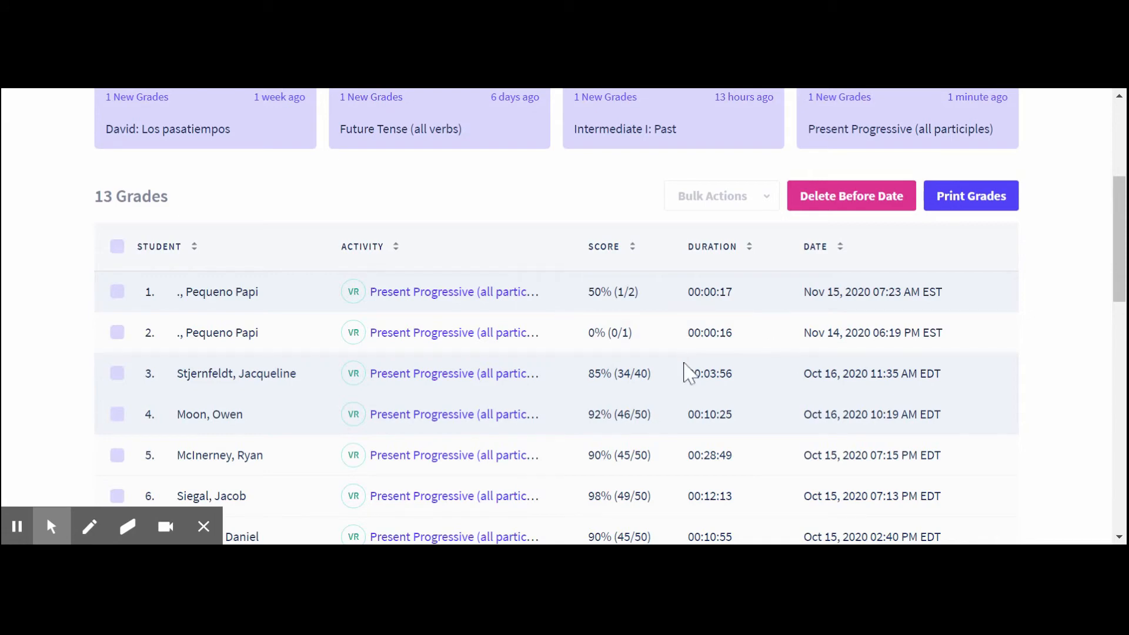
left_click(465, 417)
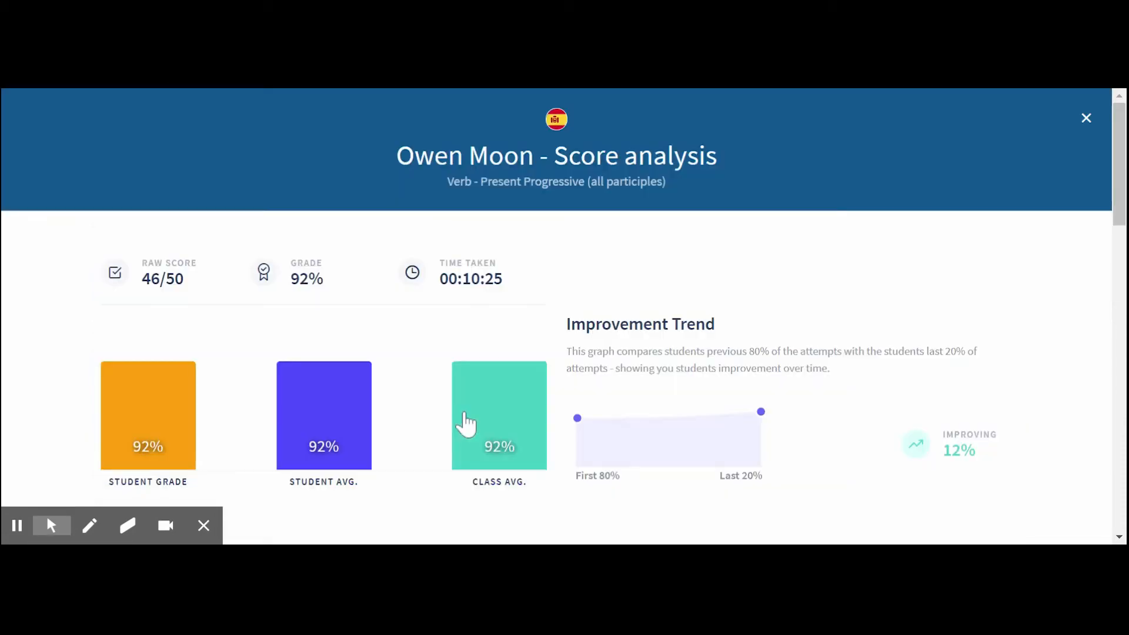
left_click_drag(1119, 213, 1124, 244)
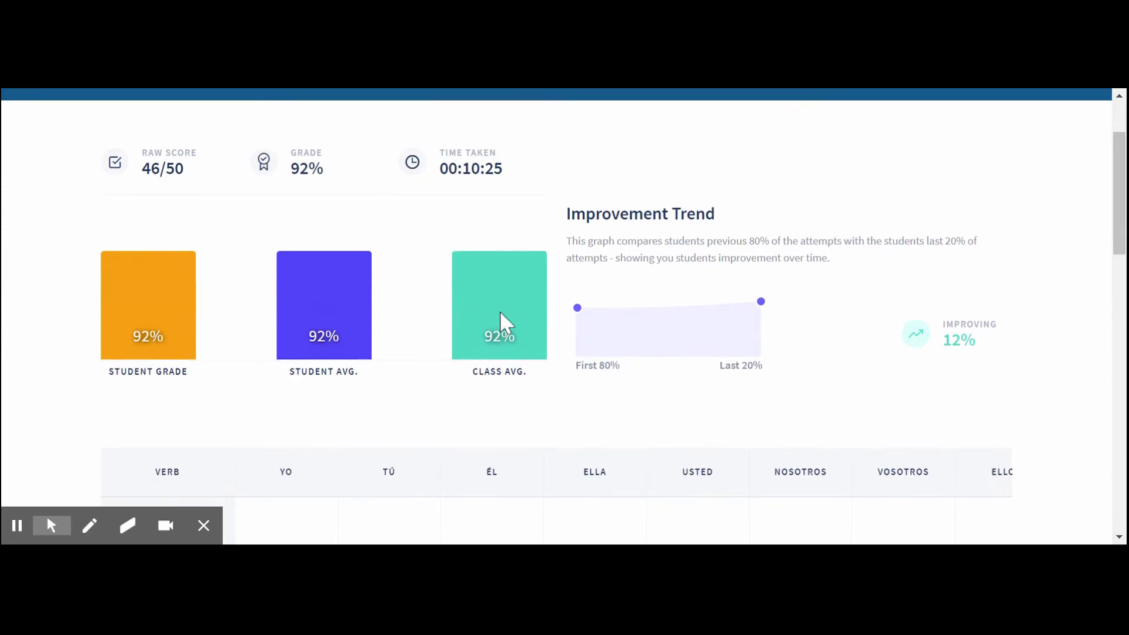
mouse_move(1120, 184)
left_mouse_down()
mouse_move(1120, 378)
mouse_move(1120, 175)
left_mouse_up()
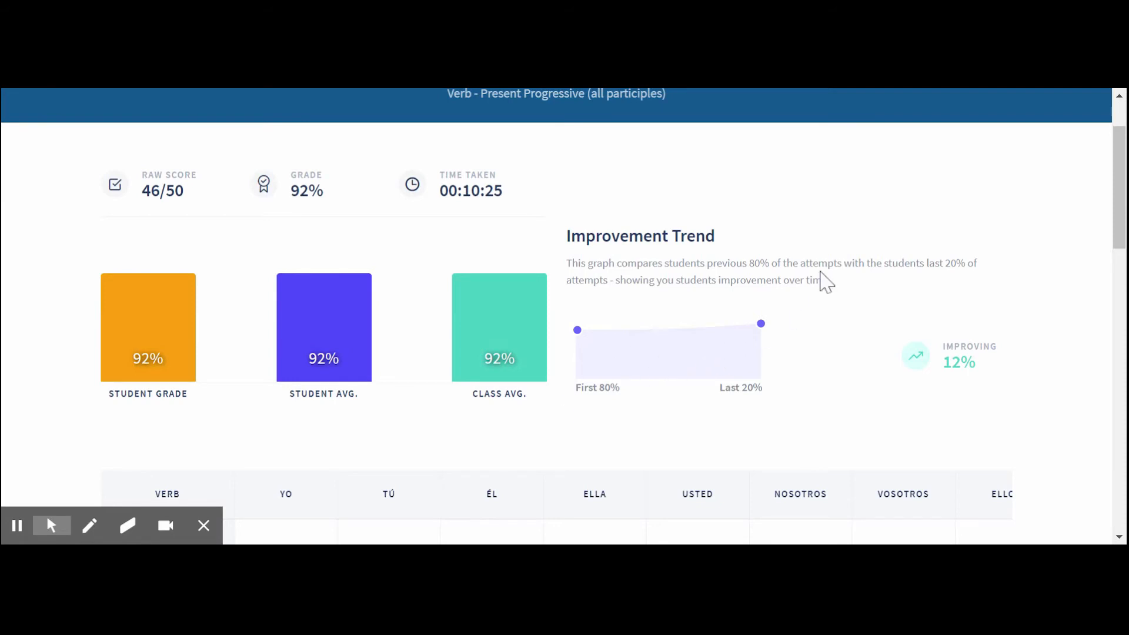
left_click_drag(1120, 191, 1108, 163)
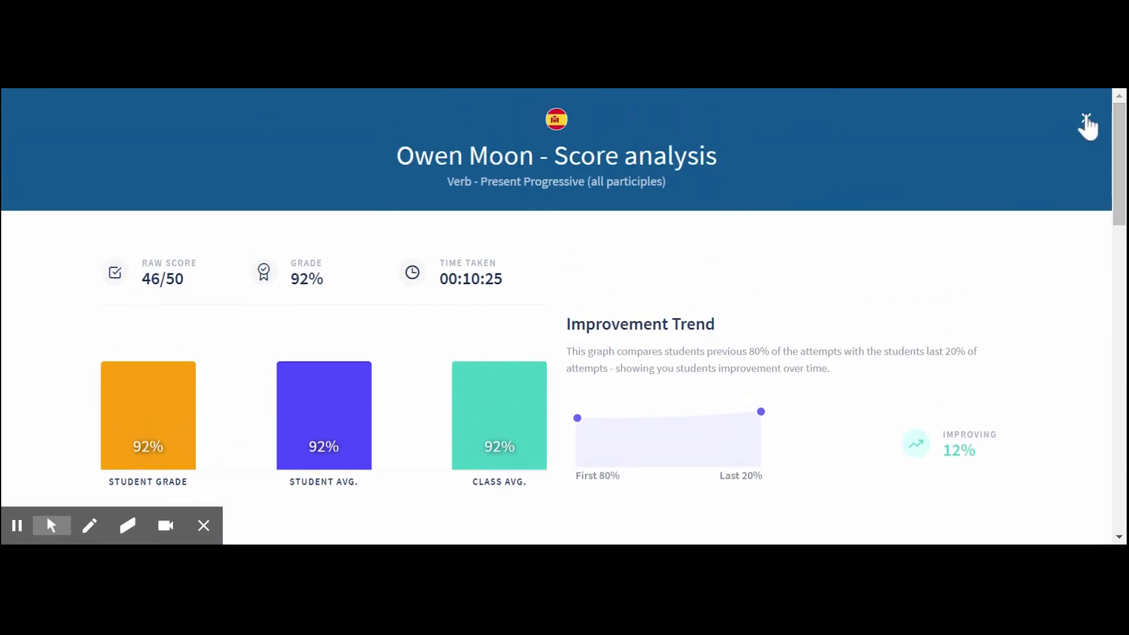
left_click(1086, 119)
- Look through the remaining Present Progressive grades and open the teacher's list of activities
scroll(1088, 147, "down", 5)
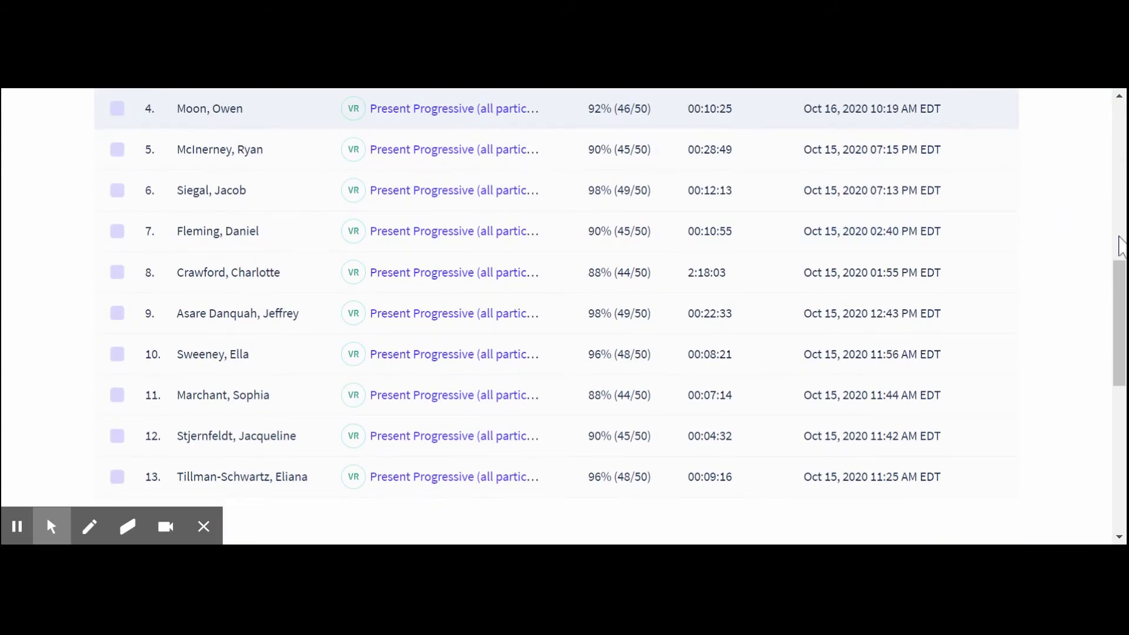
left_click(1122, 313)
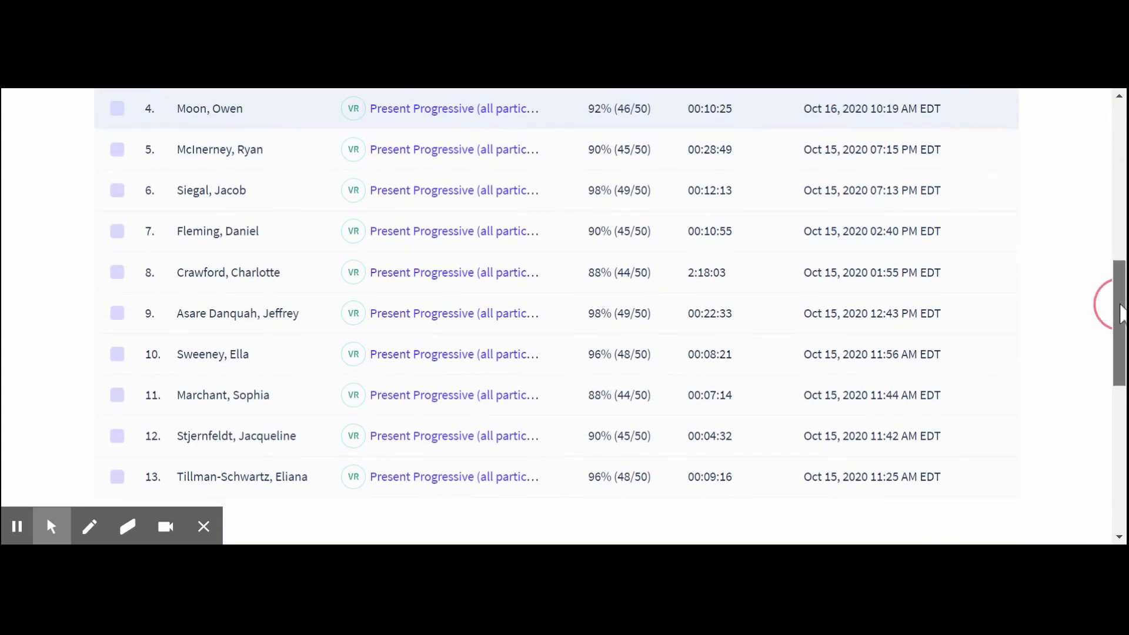
scroll(1121, 313, "up", 5)
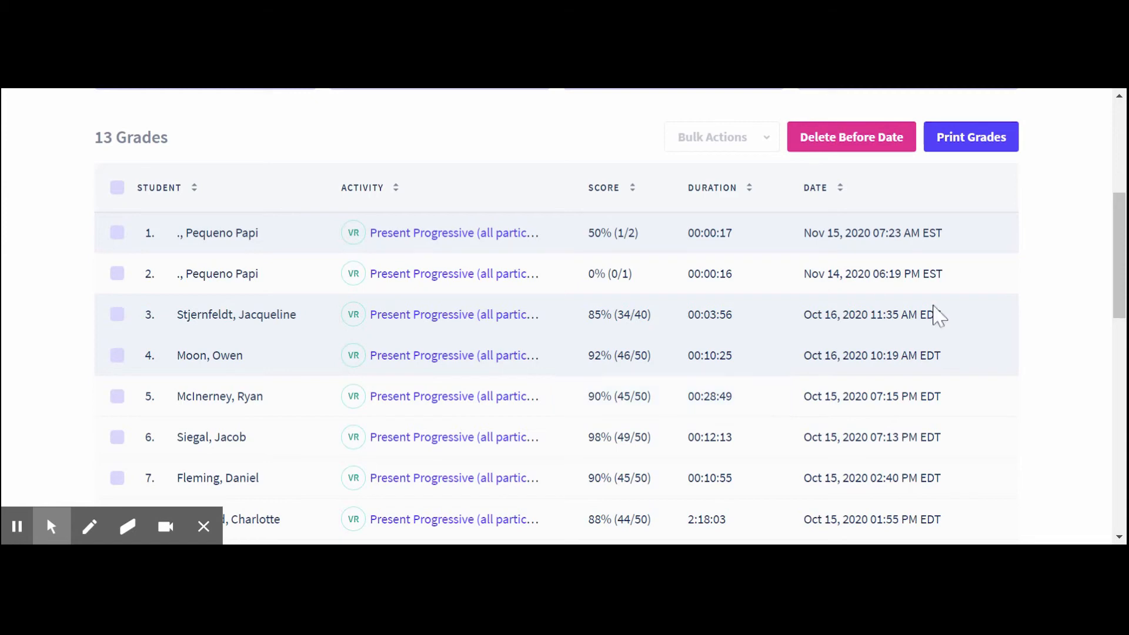
scroll(1125, 302, "up", 5)
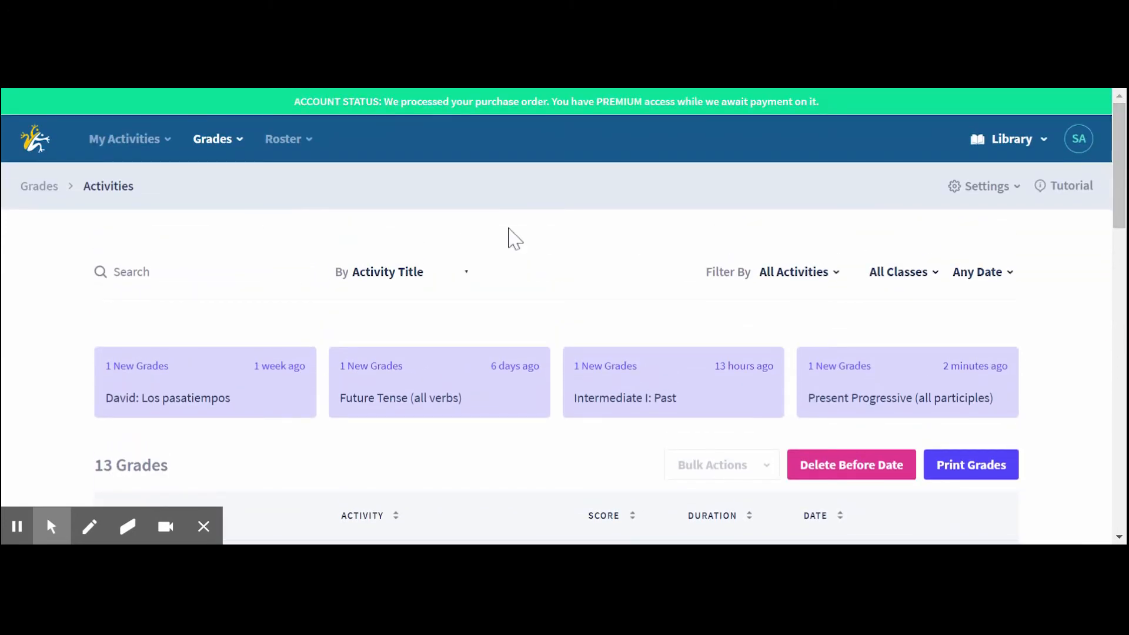
left_click(162, 141)
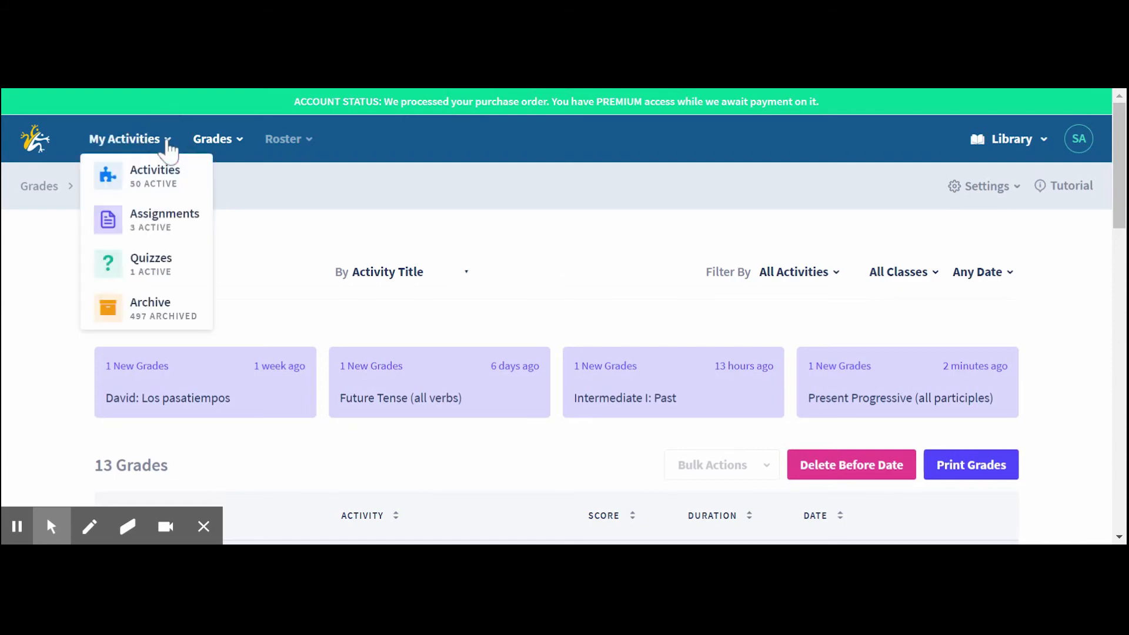
left_click(164, 178)
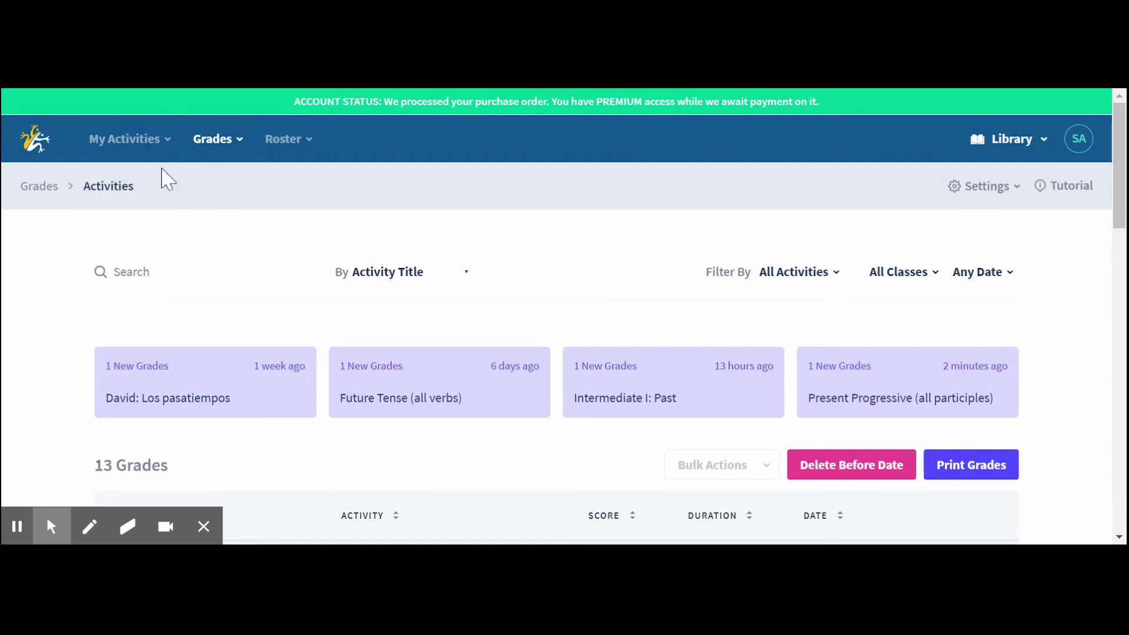
- View the class statistics of Intermediate I: Adjectives, Places in School, Location words and of Intermediate I: Classroom Vocabulary
scroll(529, 220, "down", 8)
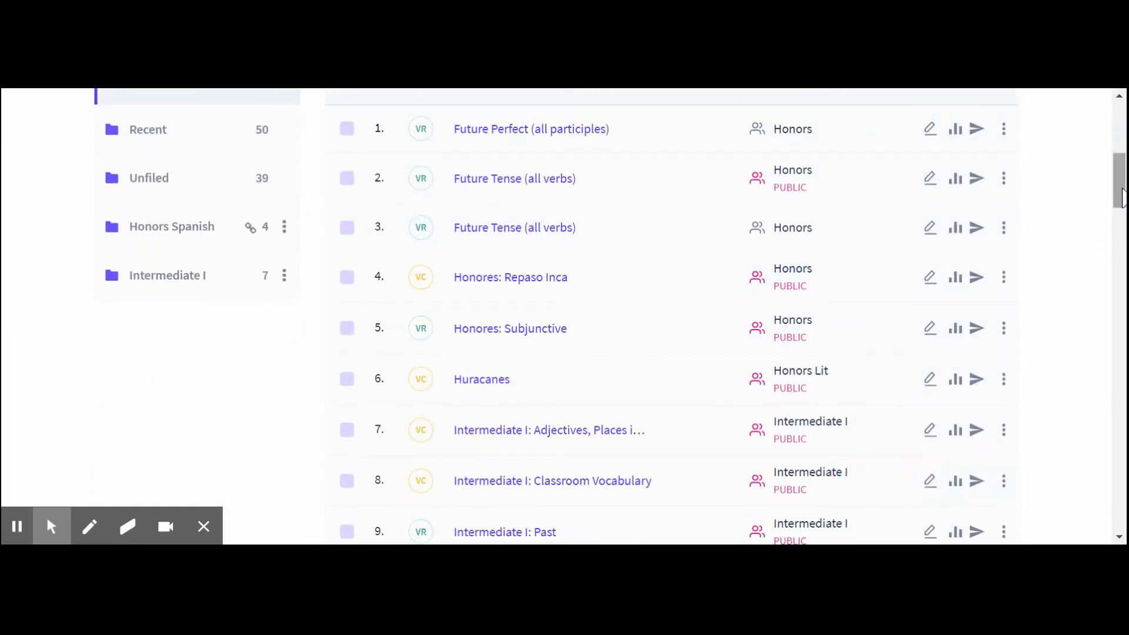
left_click_drag(1121, 197, 1123, 223)
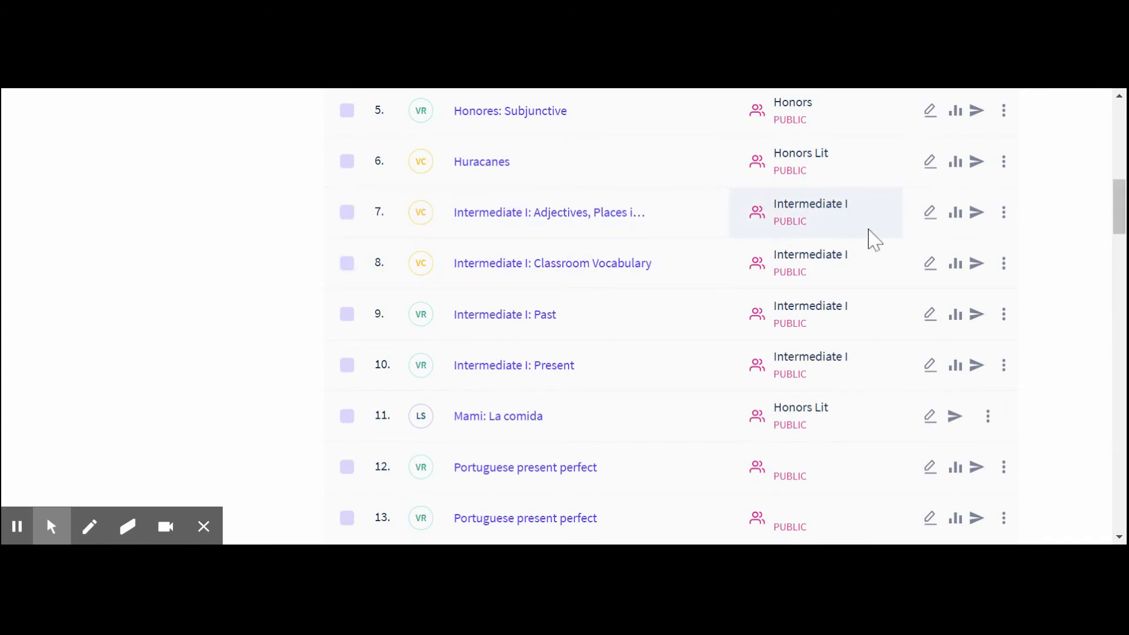
left_click(952, 217)
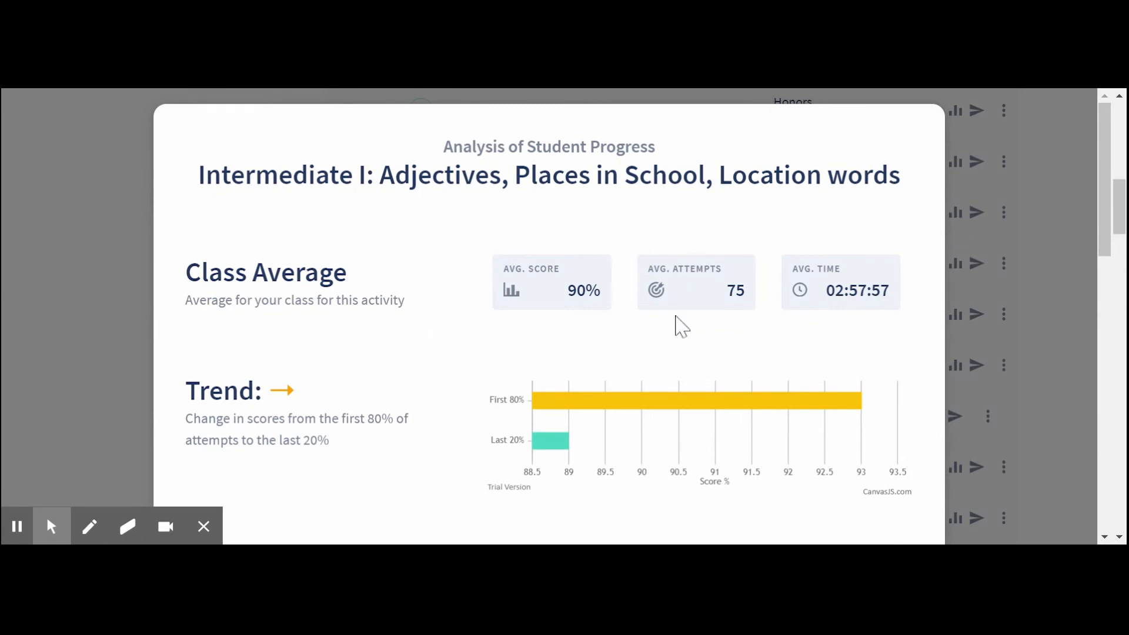
left_click(1094, 246)
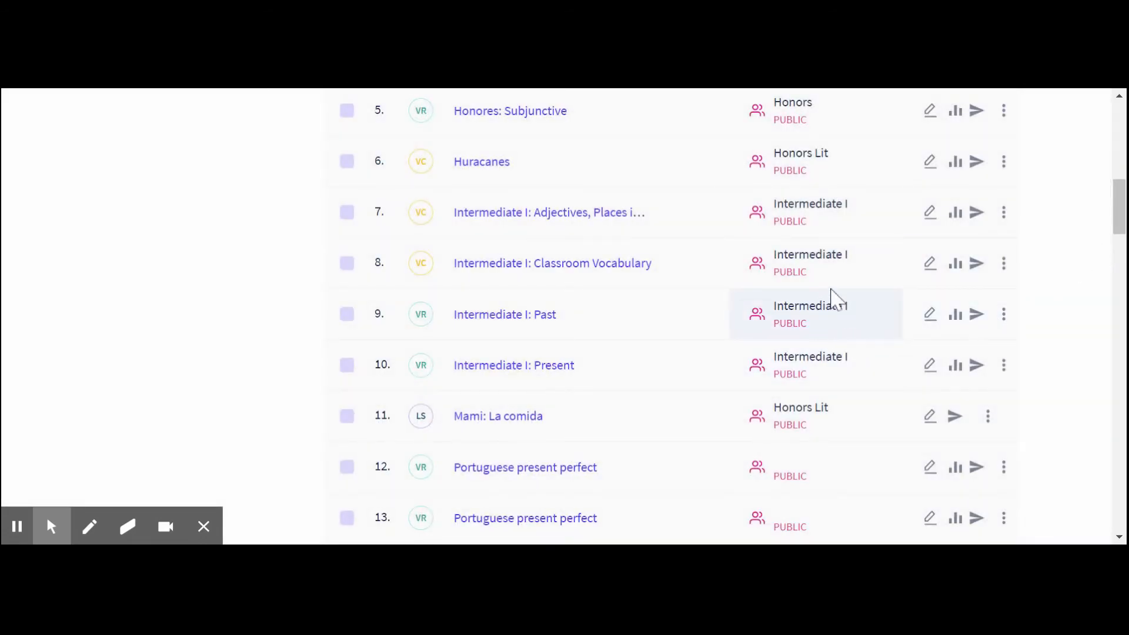
left_click(954, 263)
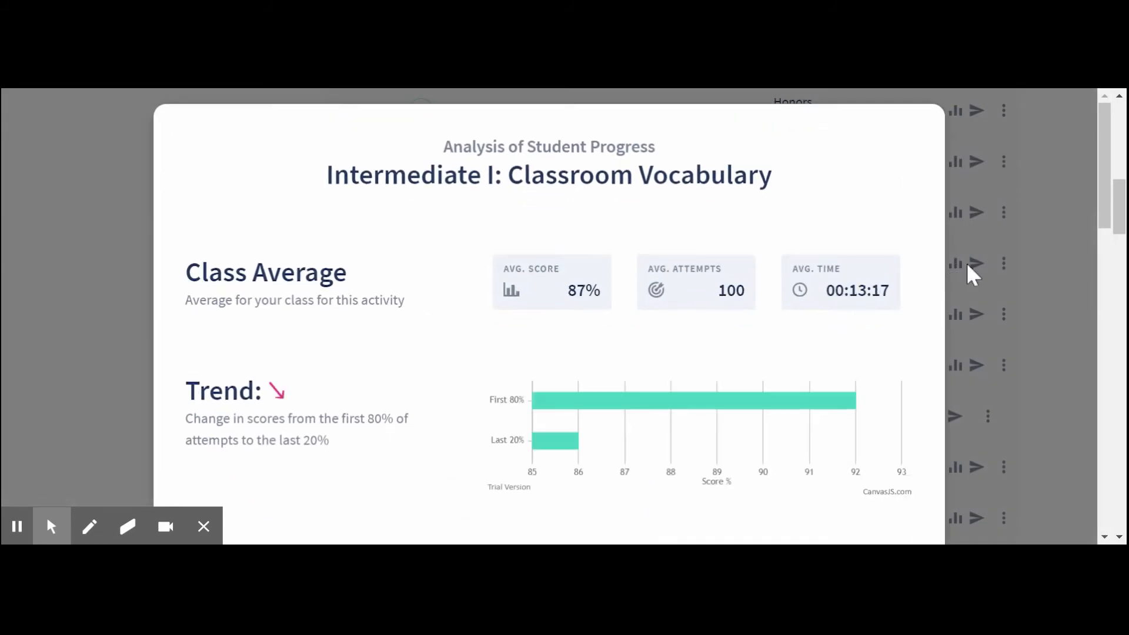
mouse_move(1103, 217)
left_mouse_down()
mouse_move(1104, 244)
mouse_move(1102, 216)
left_mouse_up()
left_click(1056, 232)
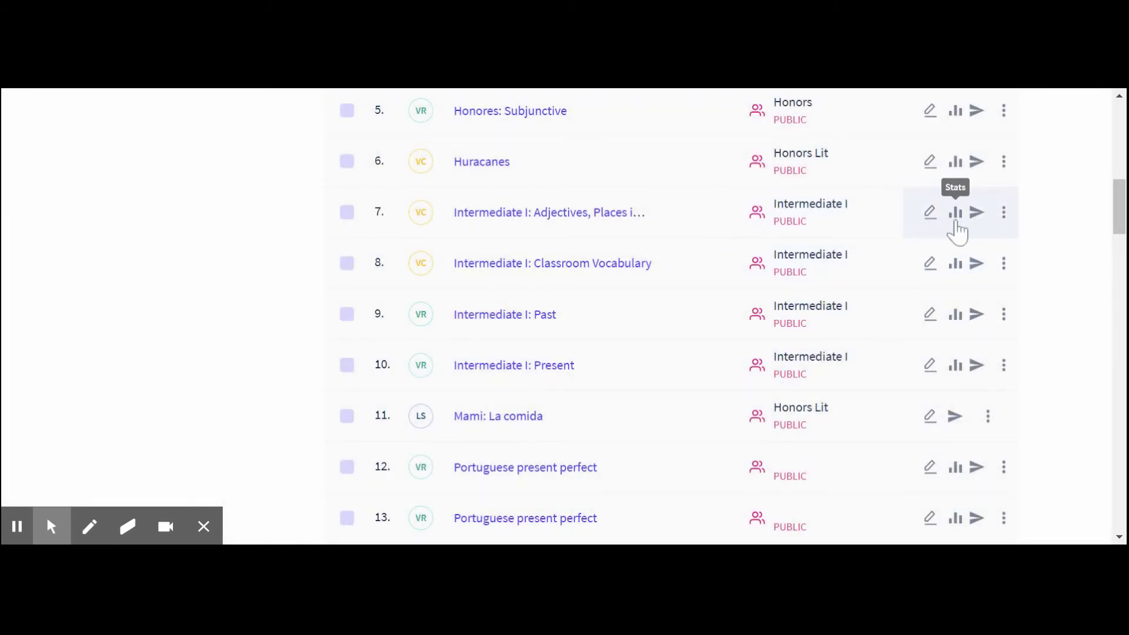
- Reopen the Intermediate I: Adjectives, Places in School, Location words statistics, examine the common errors and individual student trends, and close the report
left_click(956, 224)
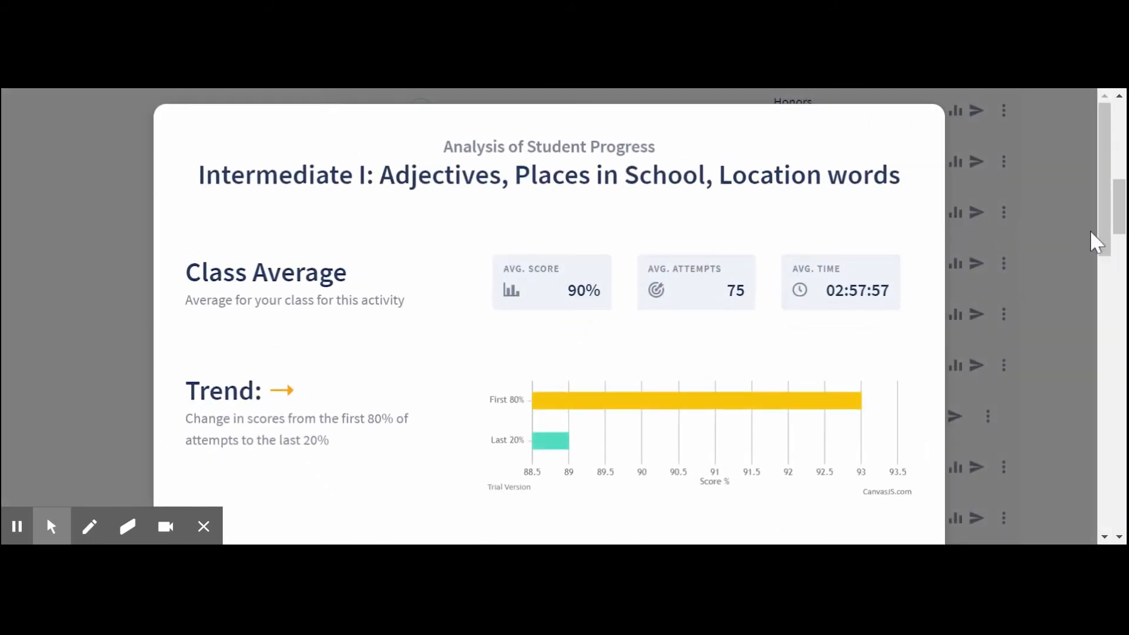
left_click_drag(1103, 244, 1105, 364)
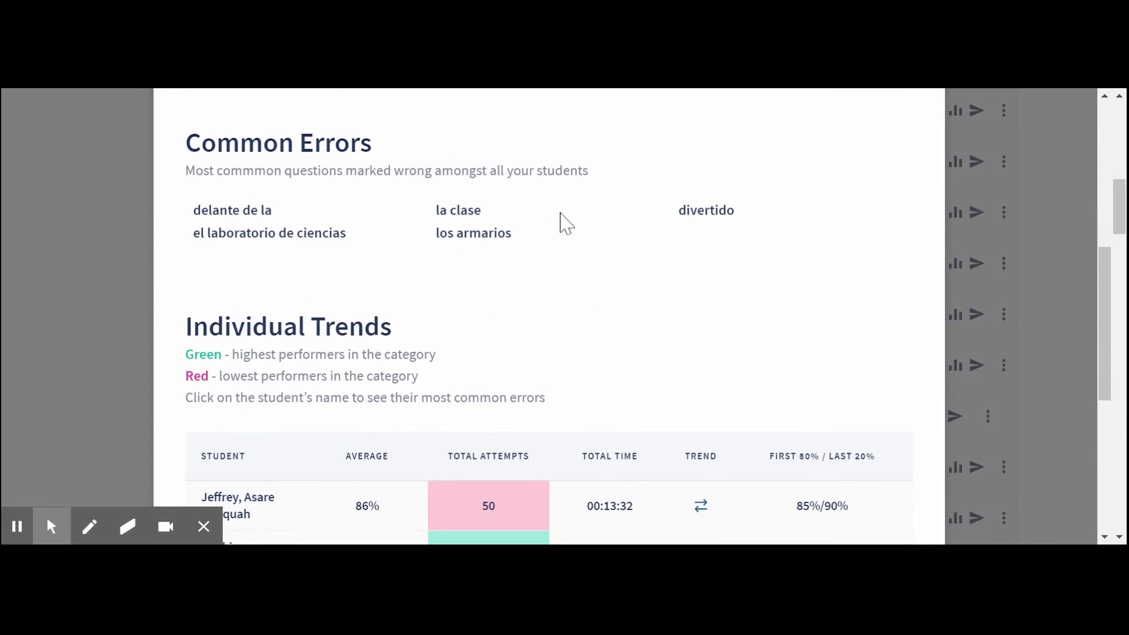
left_click_drag(1103, 389, 1113, 521)
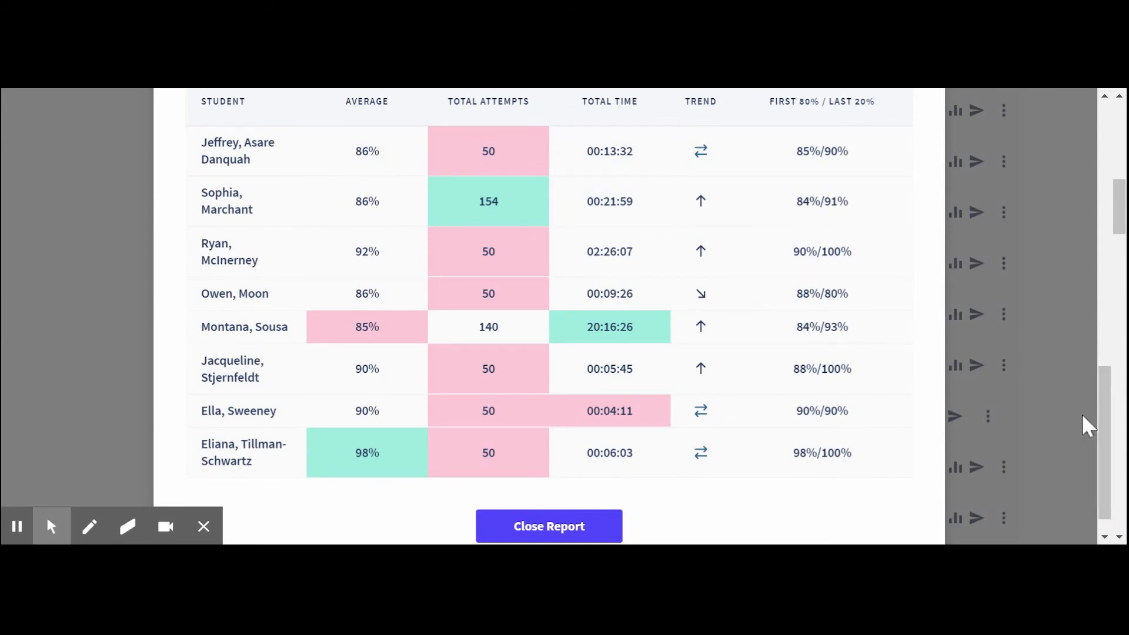
mouse_move(1110, 470)
left_mouse_down()
mouse_move(1111, 450)
mouse_move(1114, 467)
left_mouse_up()
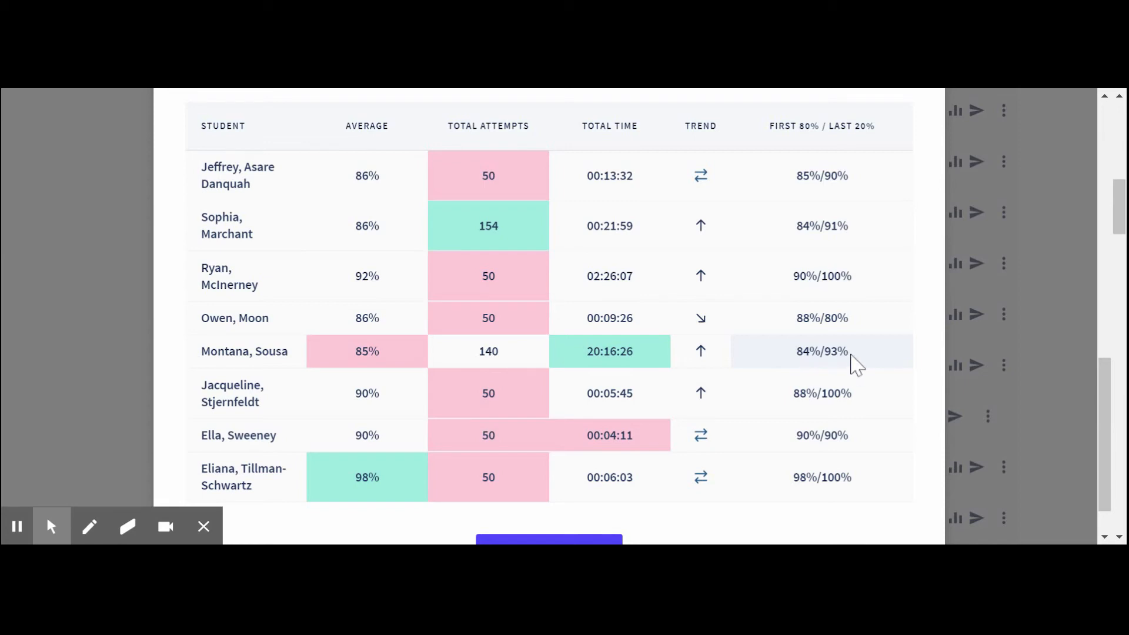
mouse_move(1105, 482)
left_mouse_down()
mouse_move(1110, 525)
mouse_move(1108, 495)
left_mouse_up()
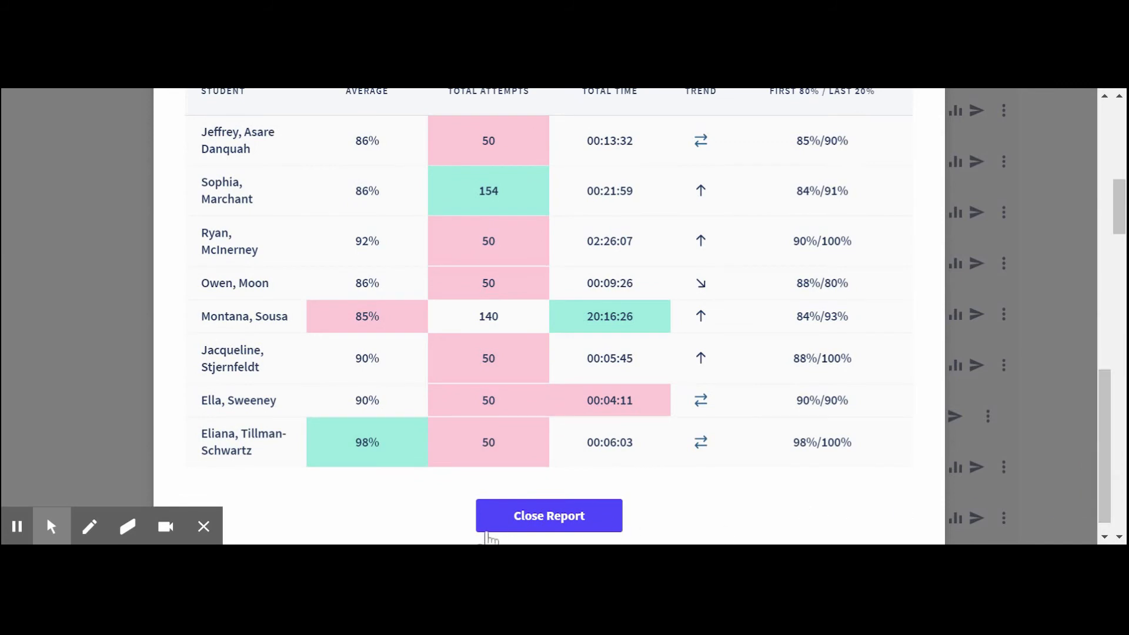
left_click(559, 519)
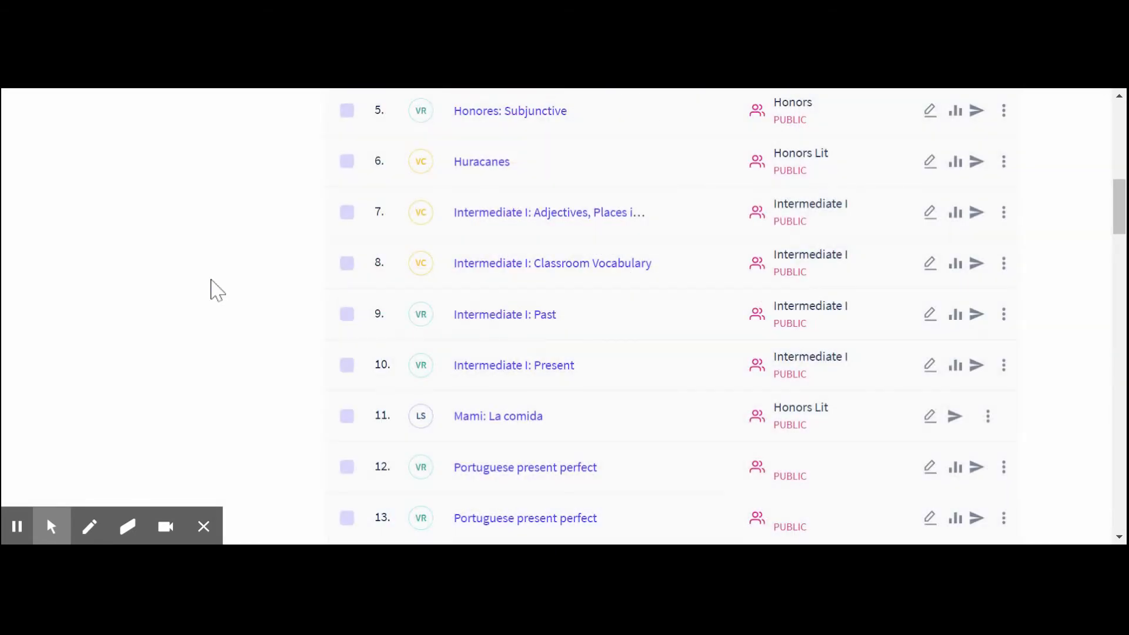
- Open the activity grades from the teacher's list of activities
scroll(211, 280, "up", 10)
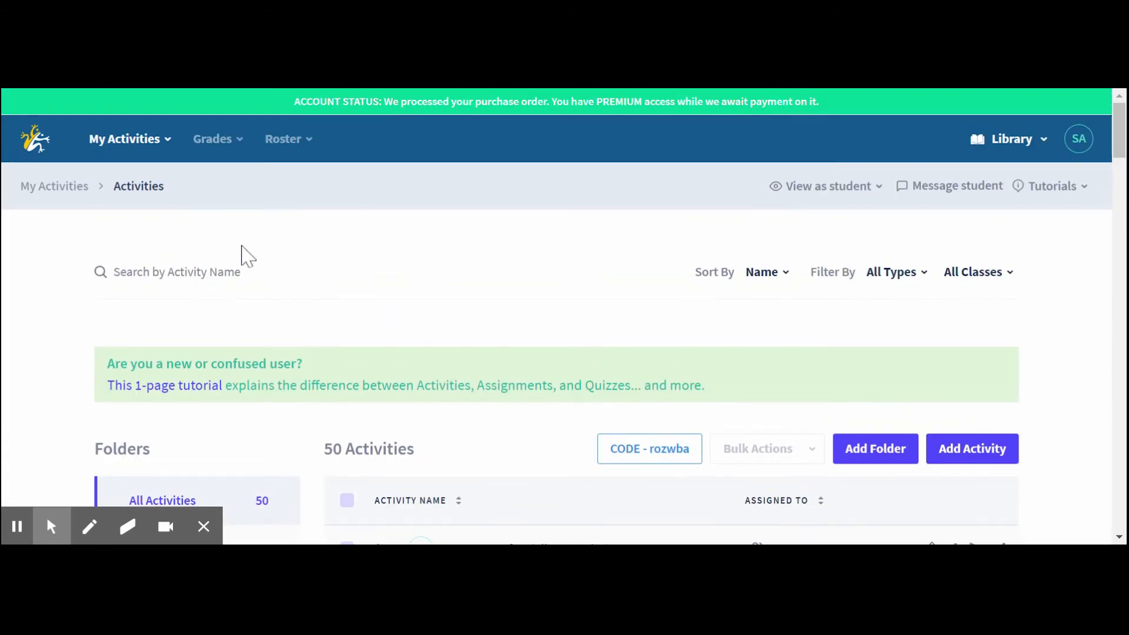
left_click(233, 141)
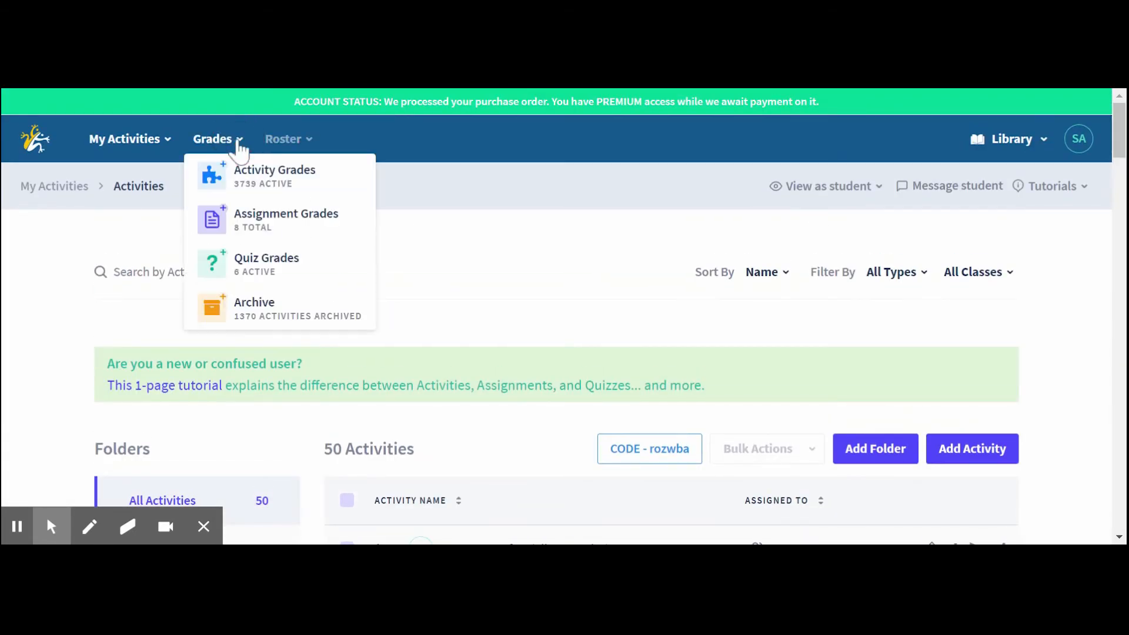
left_click(247, 189)
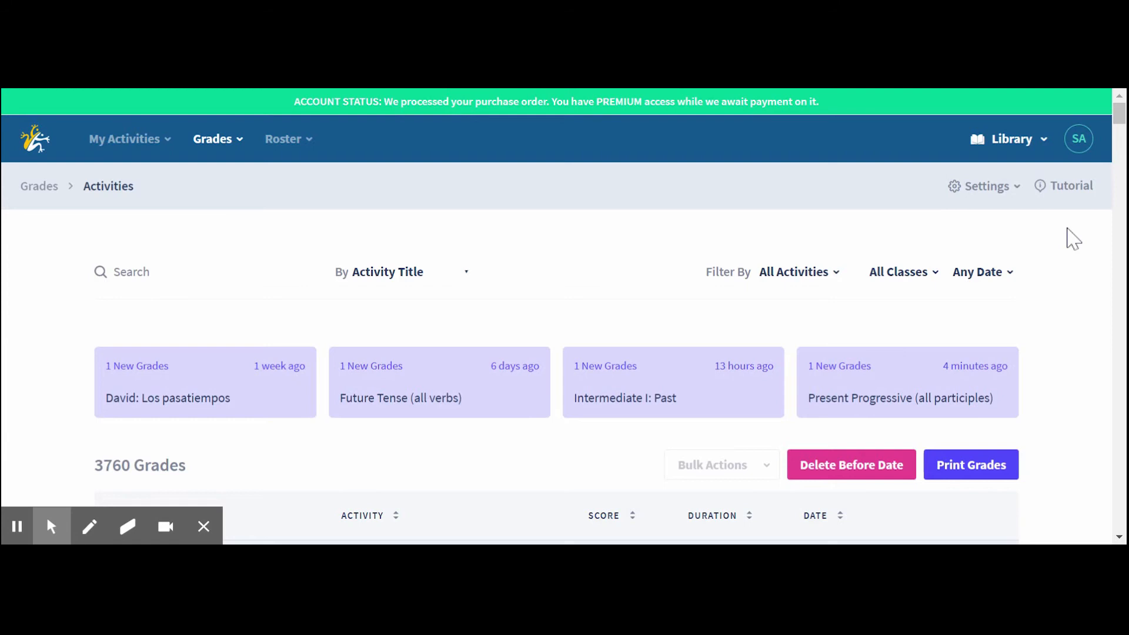
- Open the teacher settings from the activity gradebook and search the page for "email" to examine the Email Grades option
left_click(1016, 189)
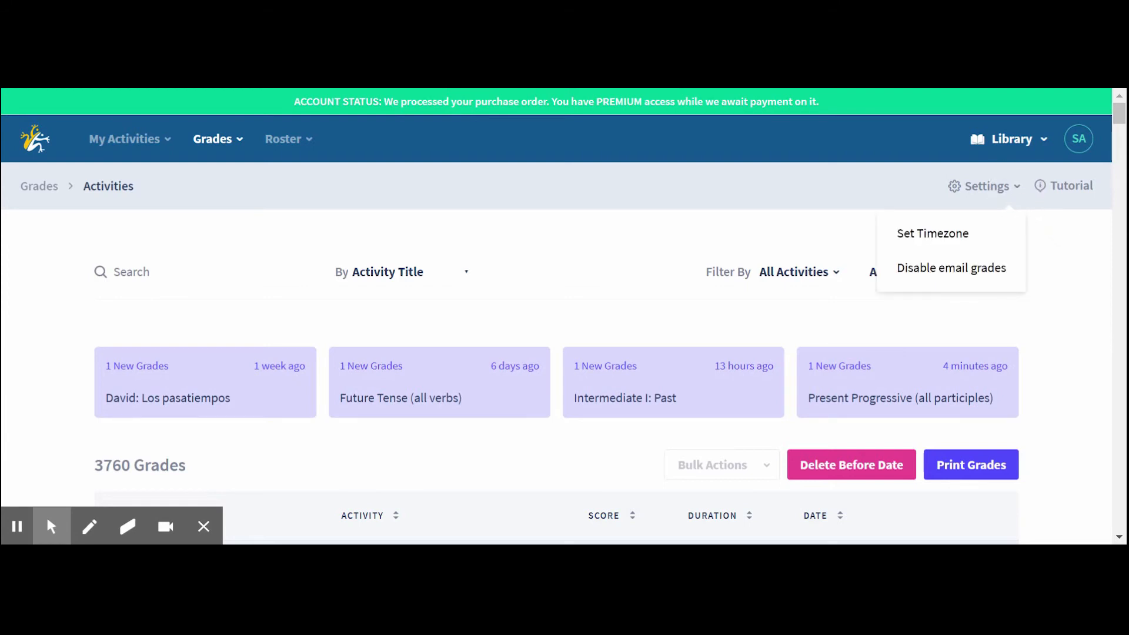
left_click(1060, 291)
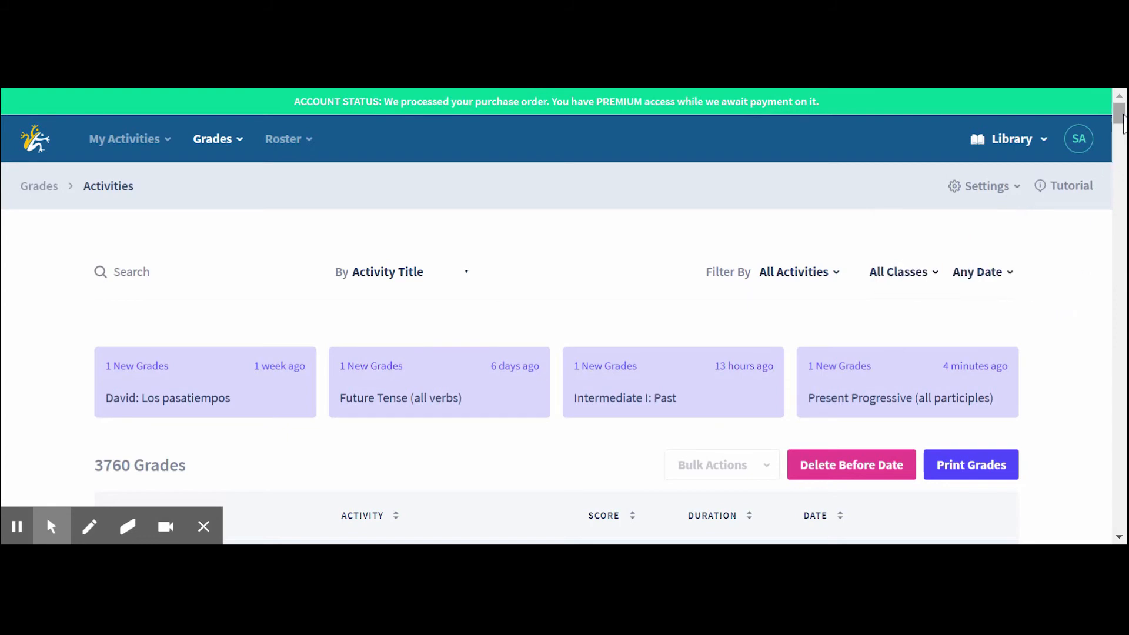
mouse_move(1119, 113)
left_mouse_down()
mouse_move(1123, 147)
mouse_move(1123, 116)
left_mouse_up()
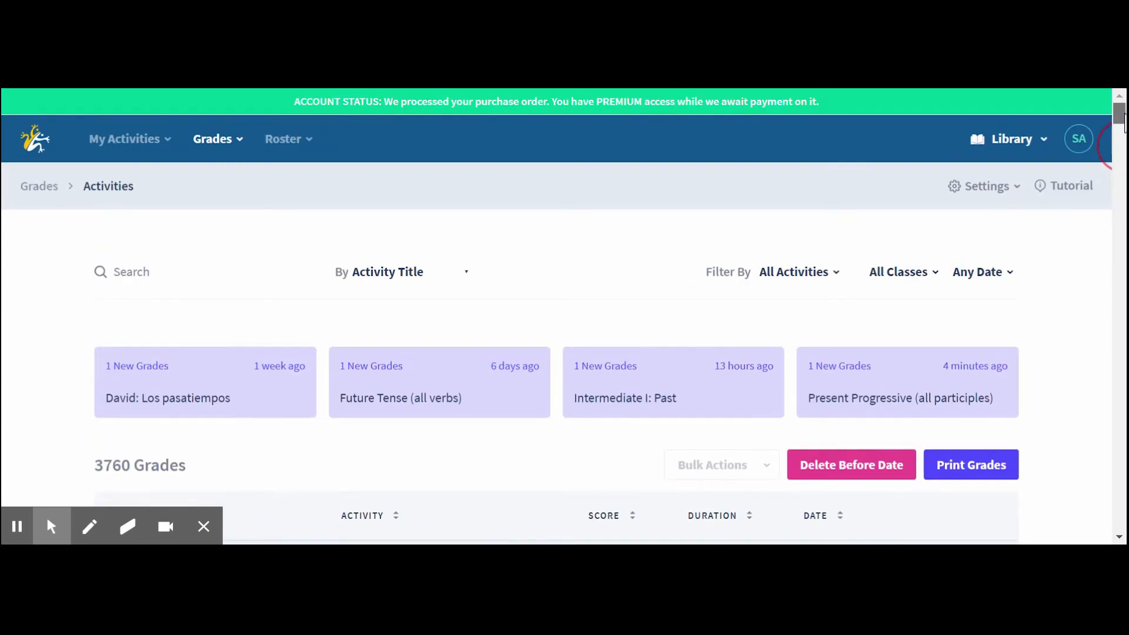
left_click(1015, 191)
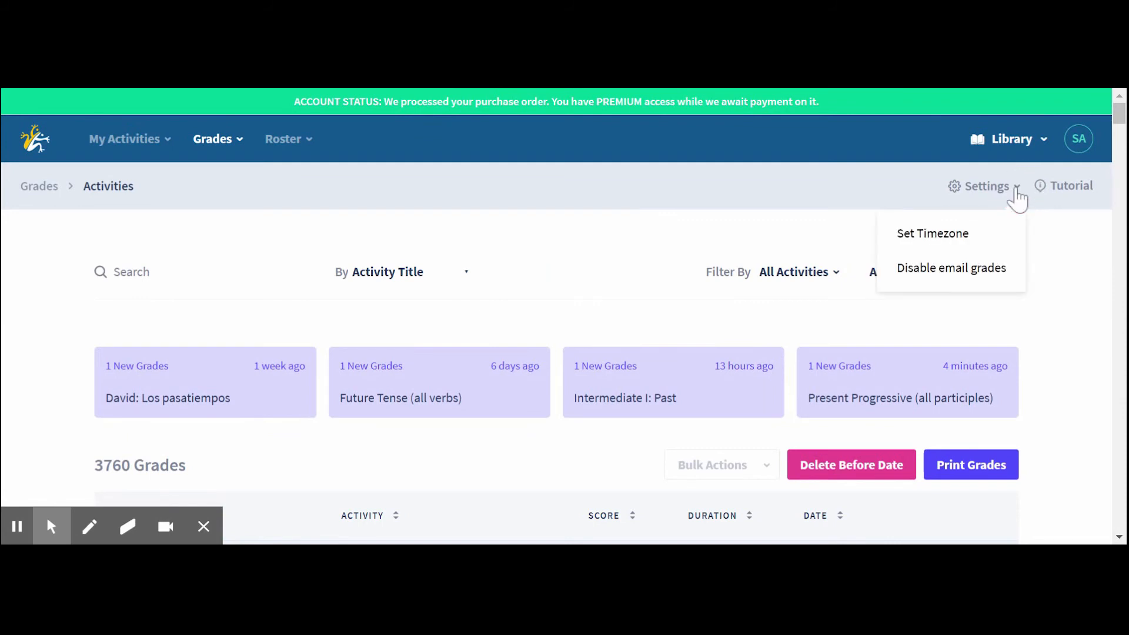
left_click(947, 231)
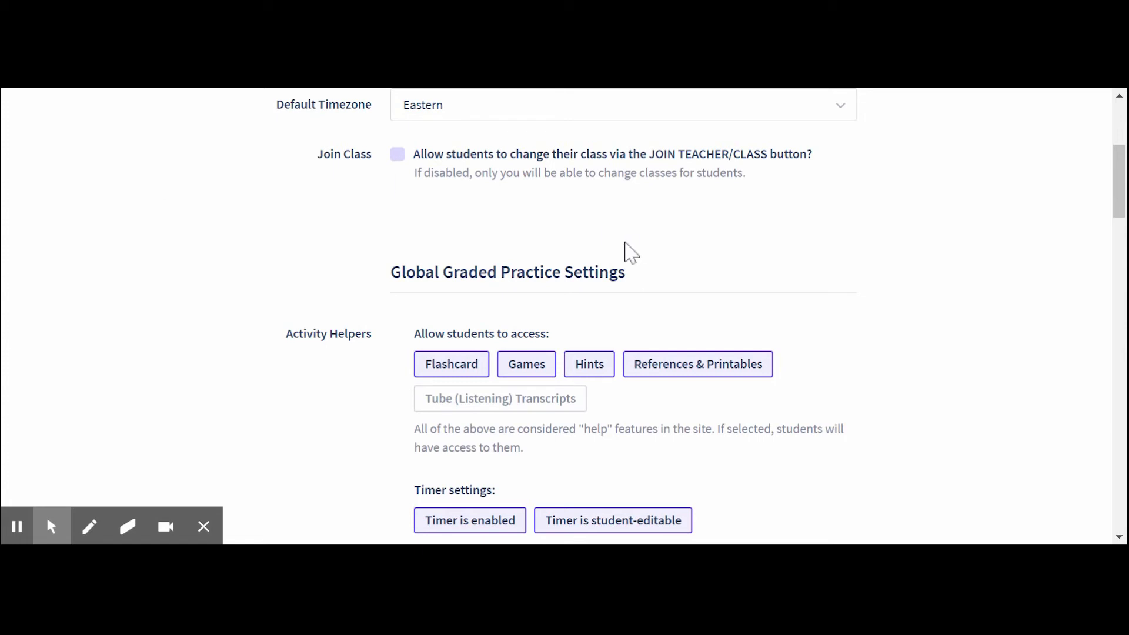
type("email")
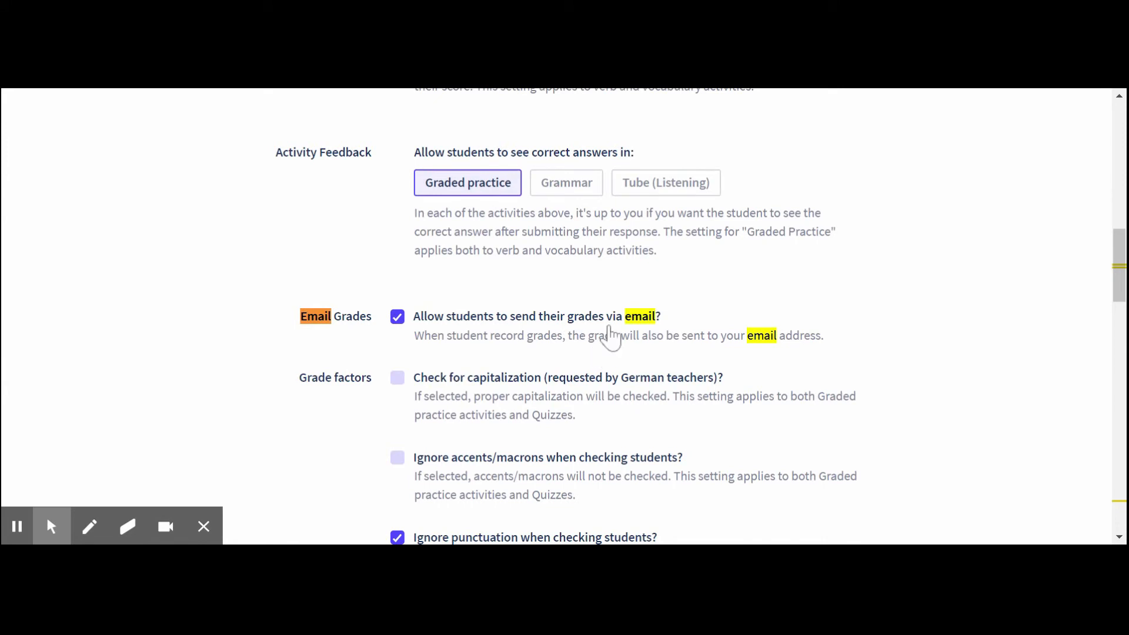
key("Escape")
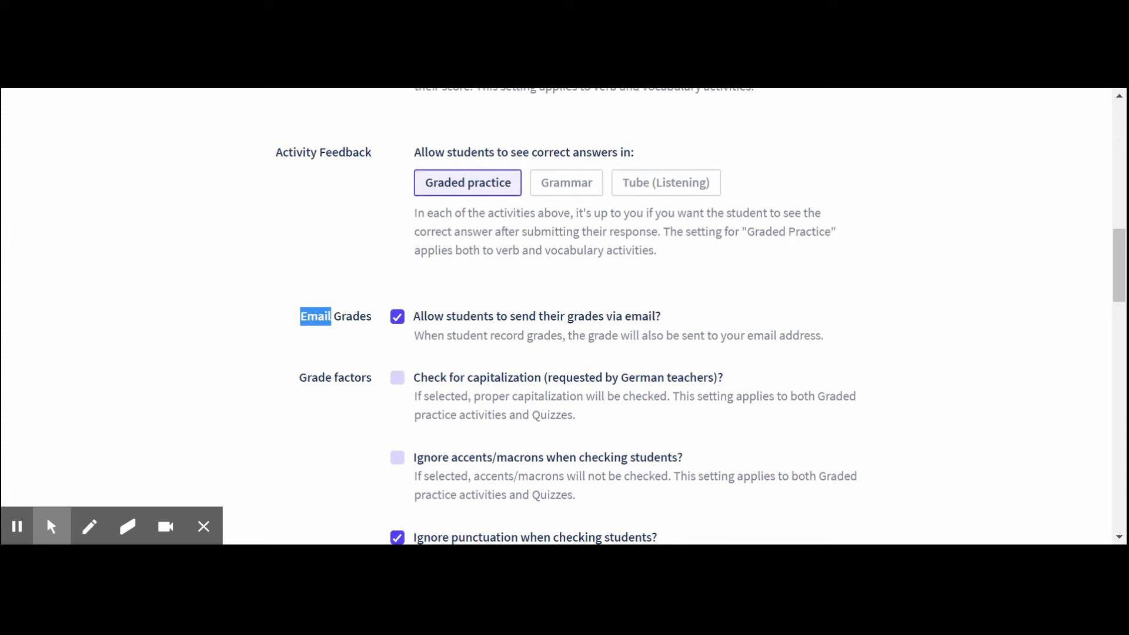
- Look through the activity and grade categories and open the teacher's list of assignments
scroll(912, 371, "up", 10)
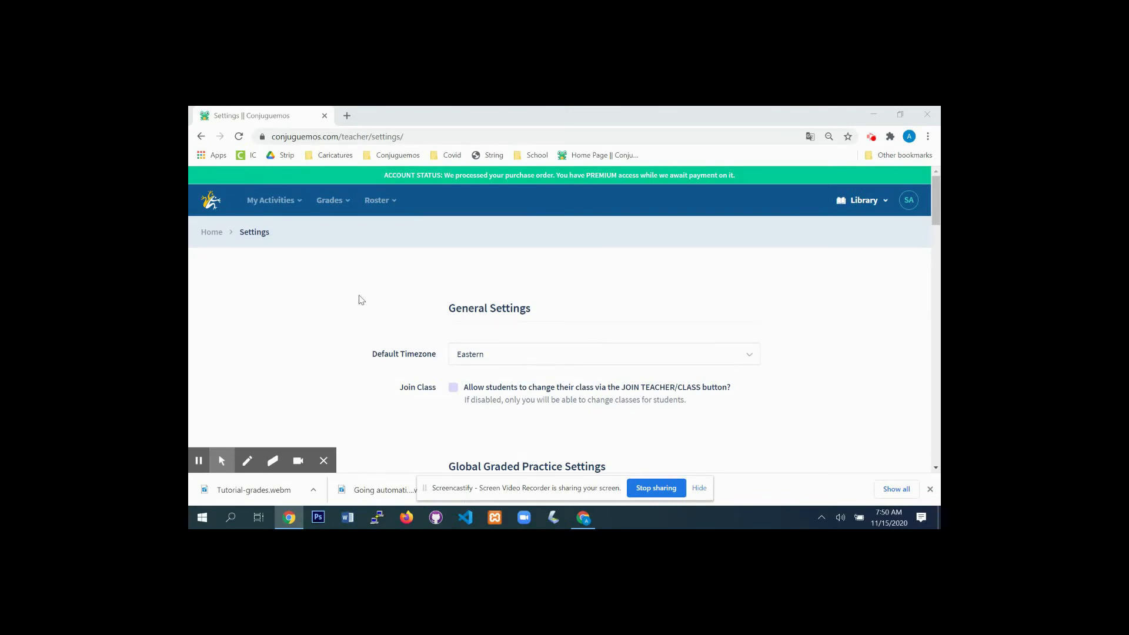
left_click(297, 200)
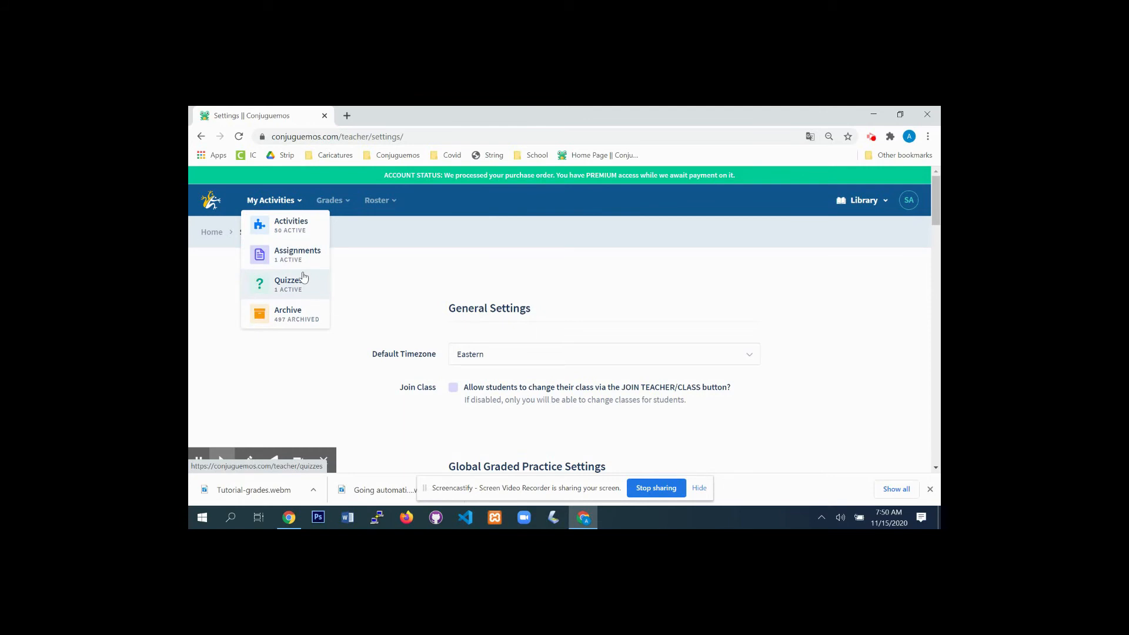
left_click(352, 203)
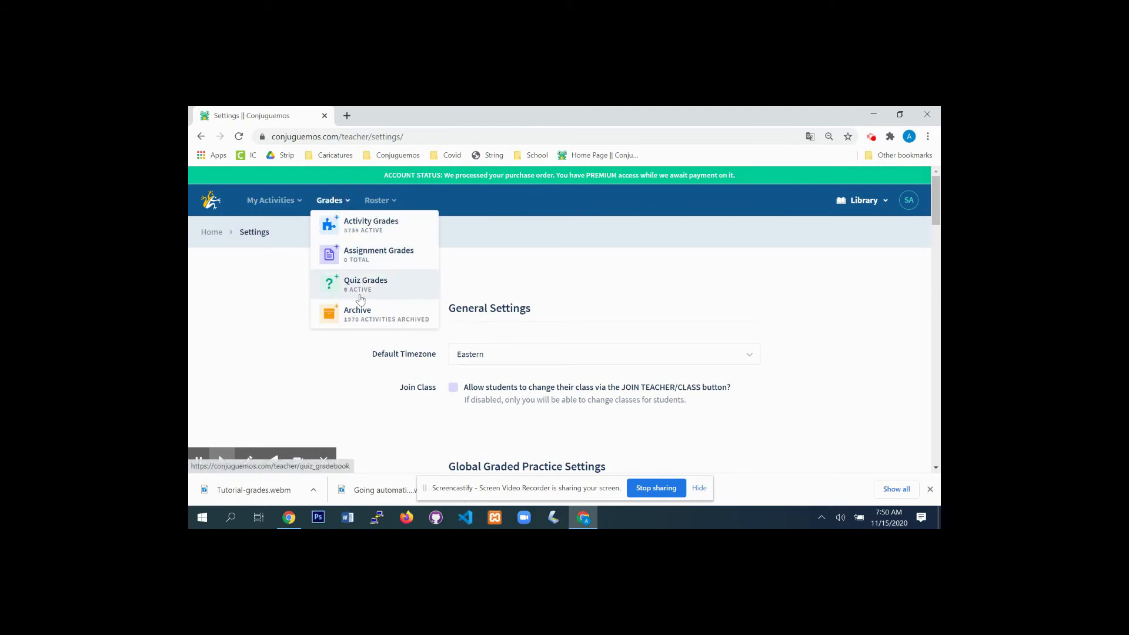
left_click(520, 266)
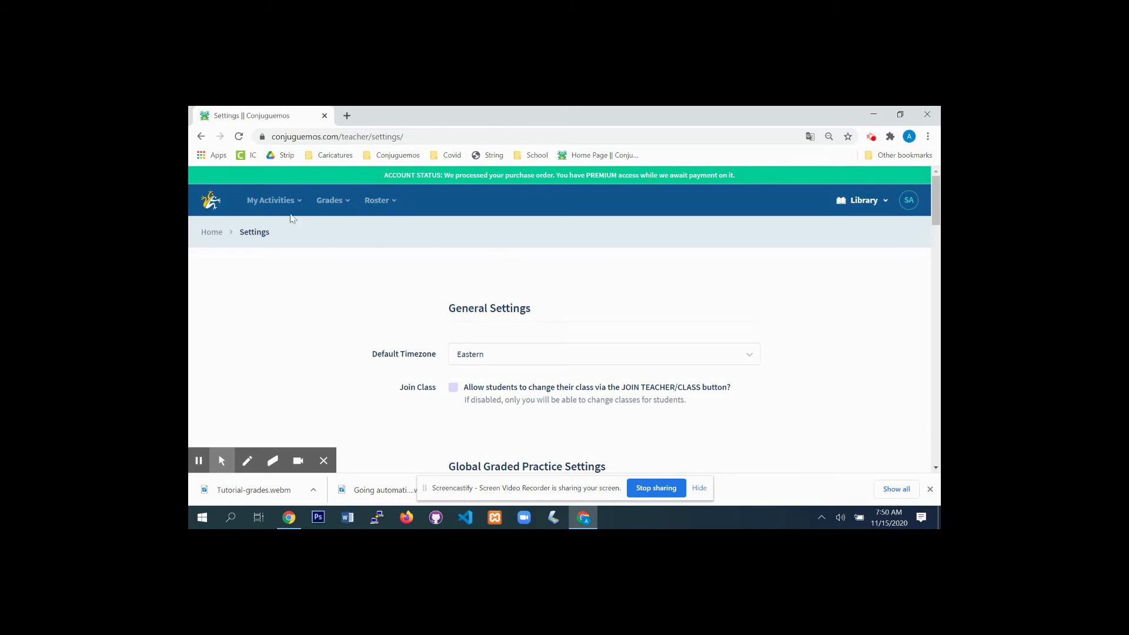
left_click(277, 203)
left_click(296, 256)
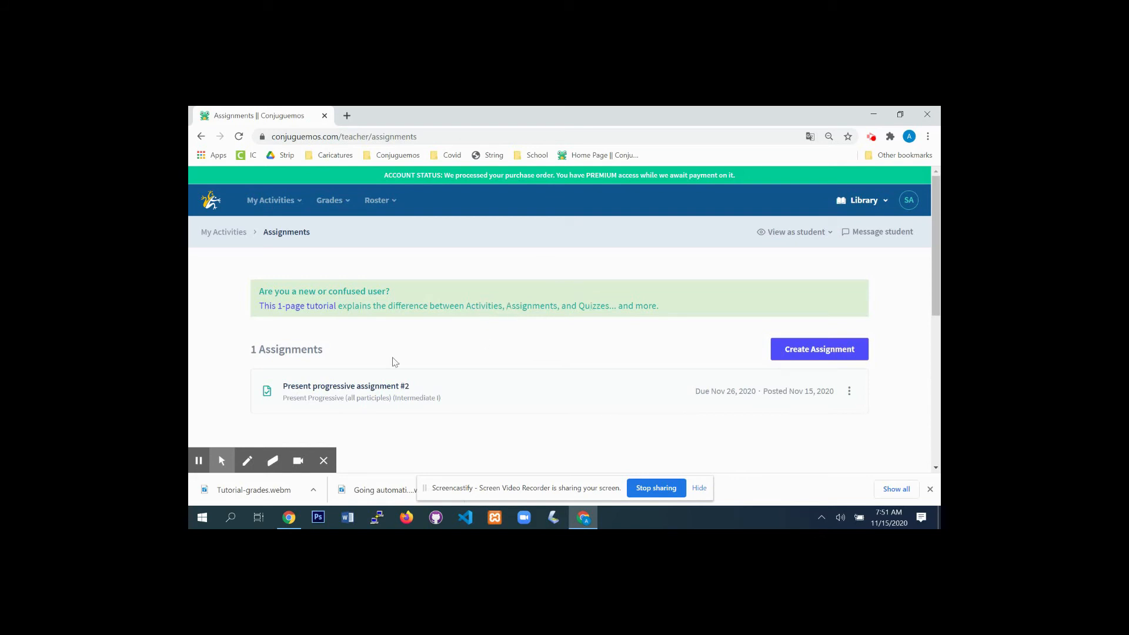
left_click(305, 323)
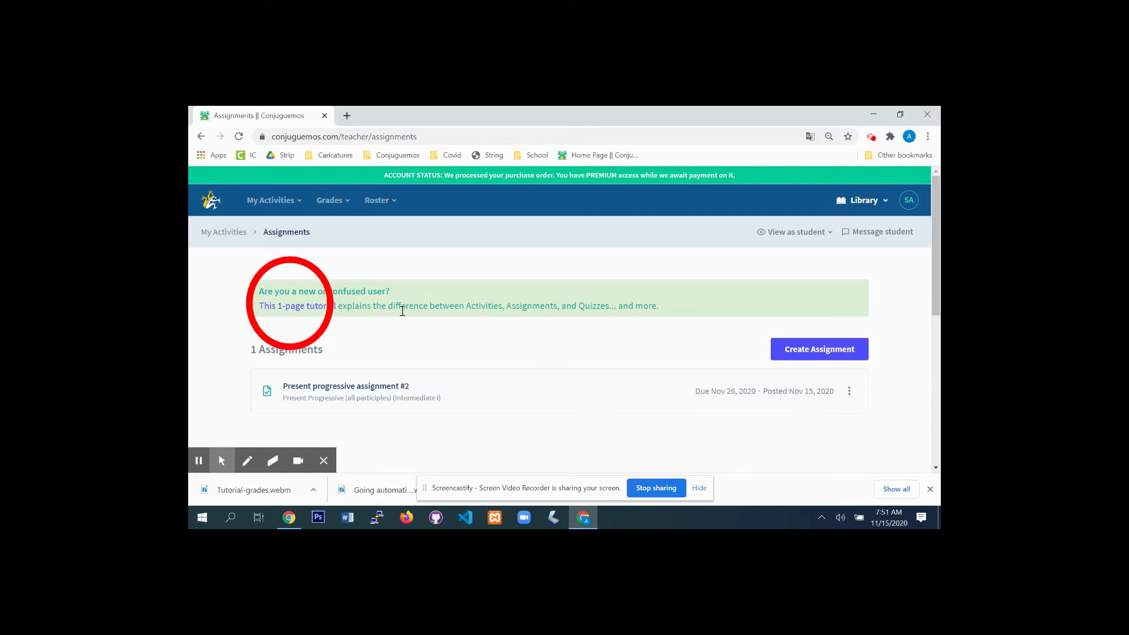
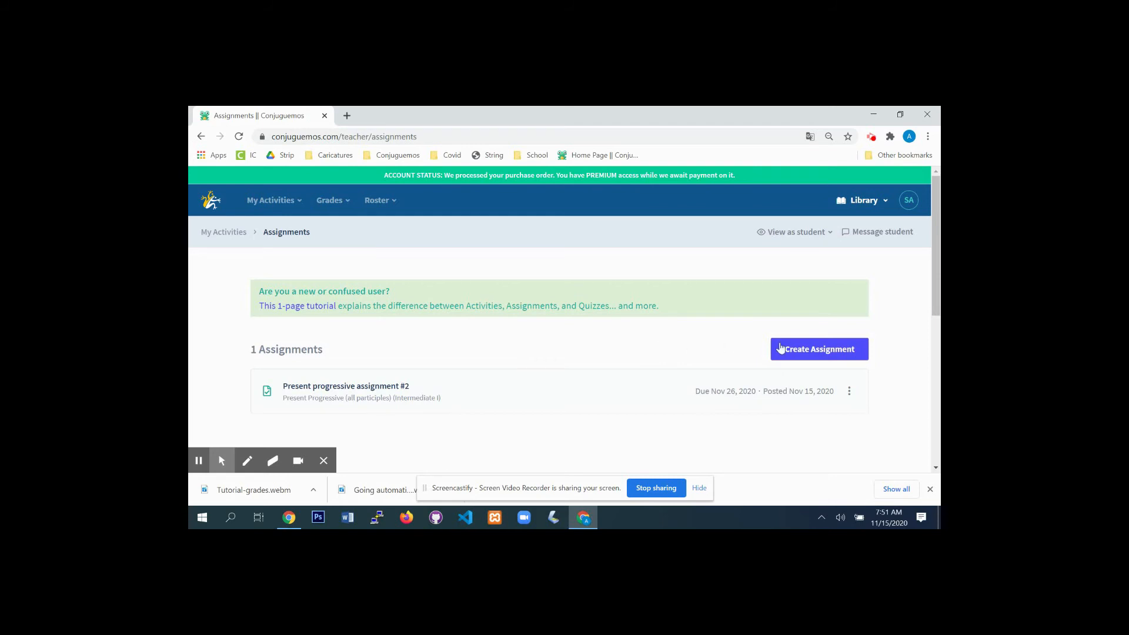
- Start a new assignment based on the Intermediate I: Present activity
left_click(817, 350)
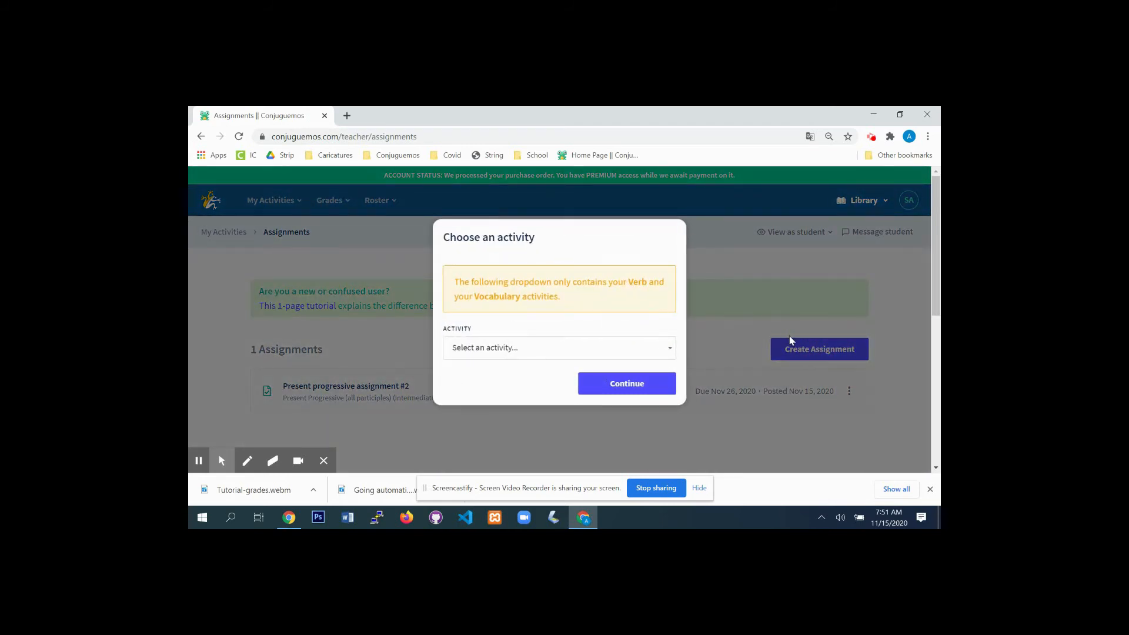
left_click(603, 352)
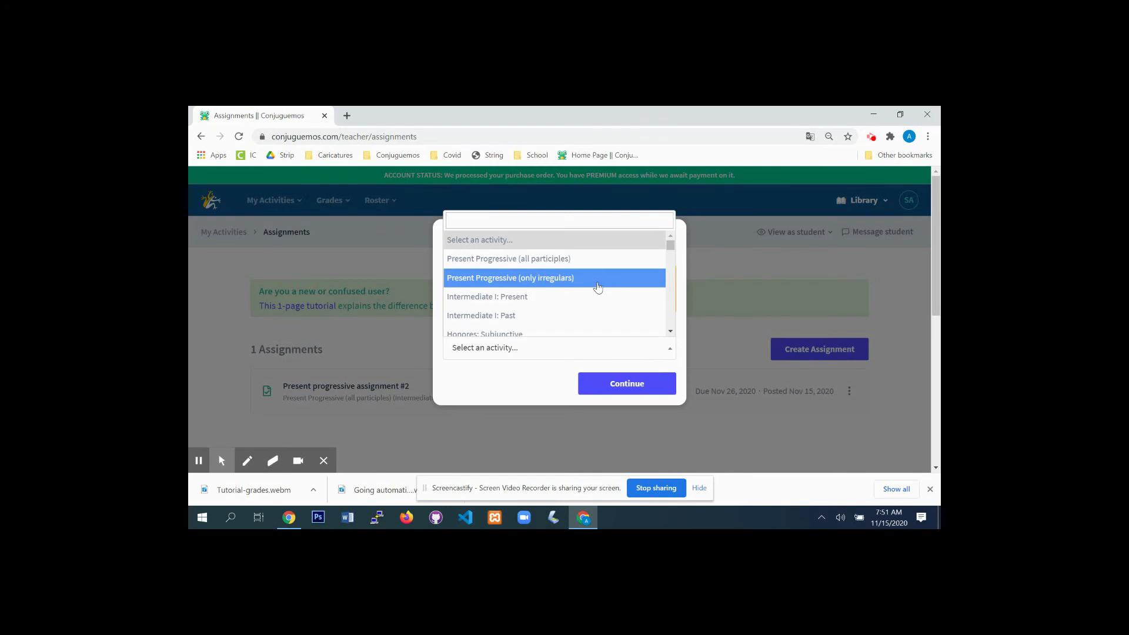
left_click(570, 301)
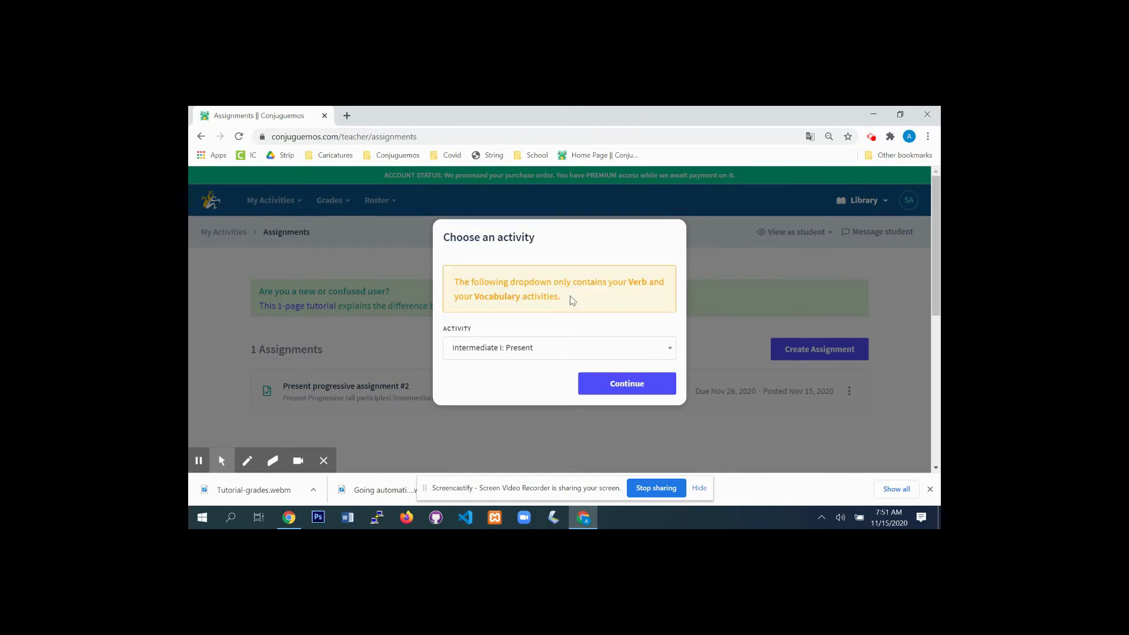
left_click(626, 384)
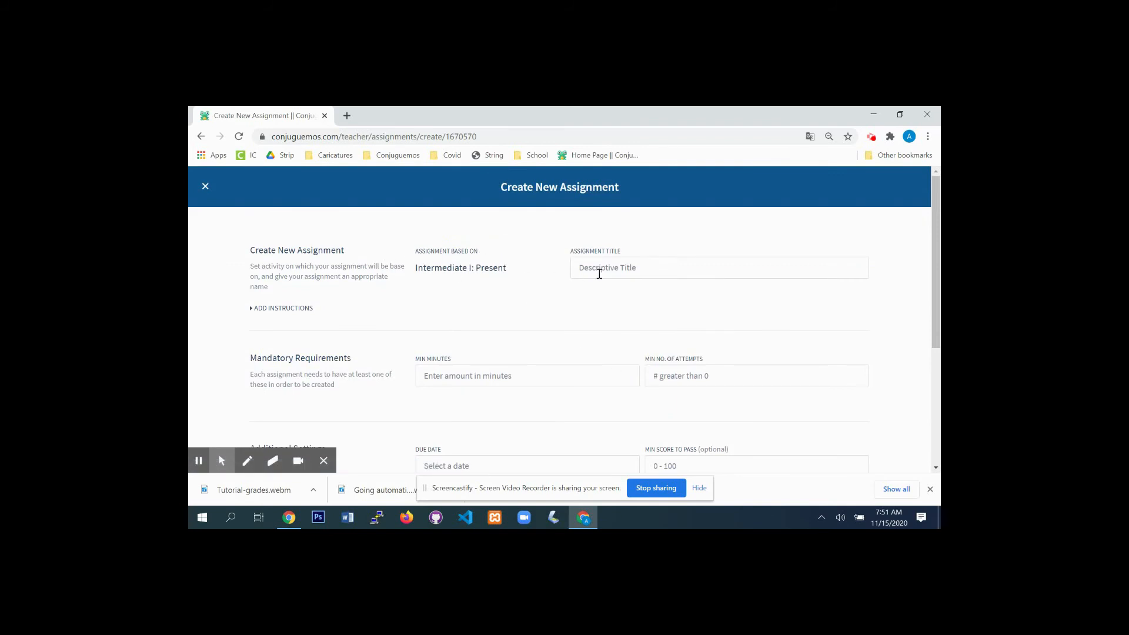
- Title the new assignment "present assignment"
left_click(620, 269)
type("presetn ver")
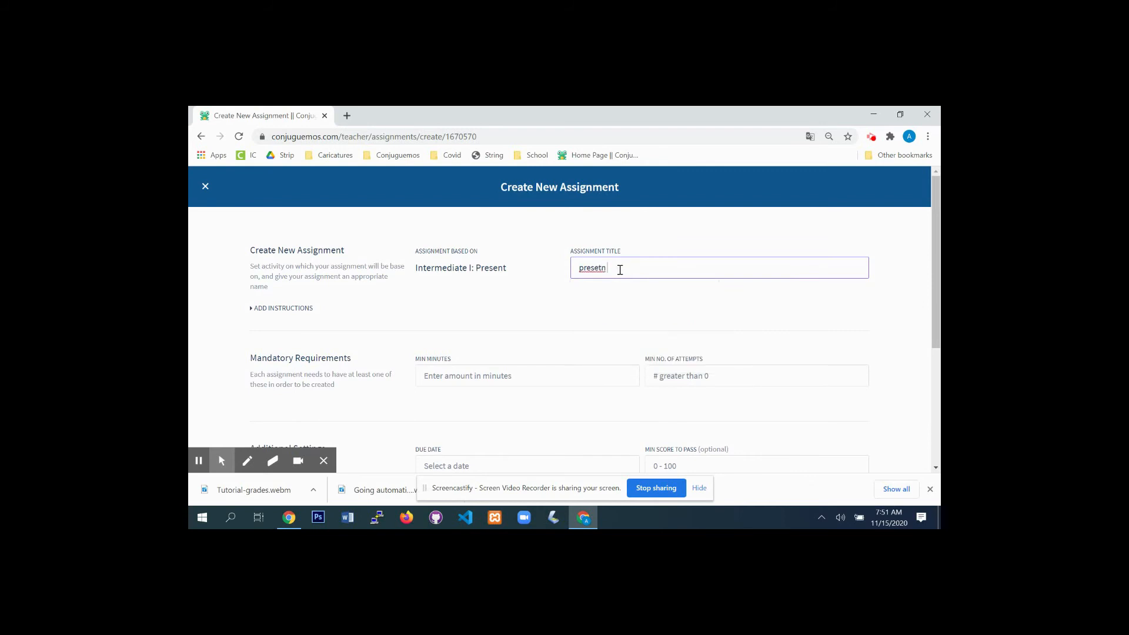
key("BackSpace")
key("BackSpace")
key("BackSpace")
key("BackSpace")
key("BackSpace")
key("BackSpace")
type("nt assignment")
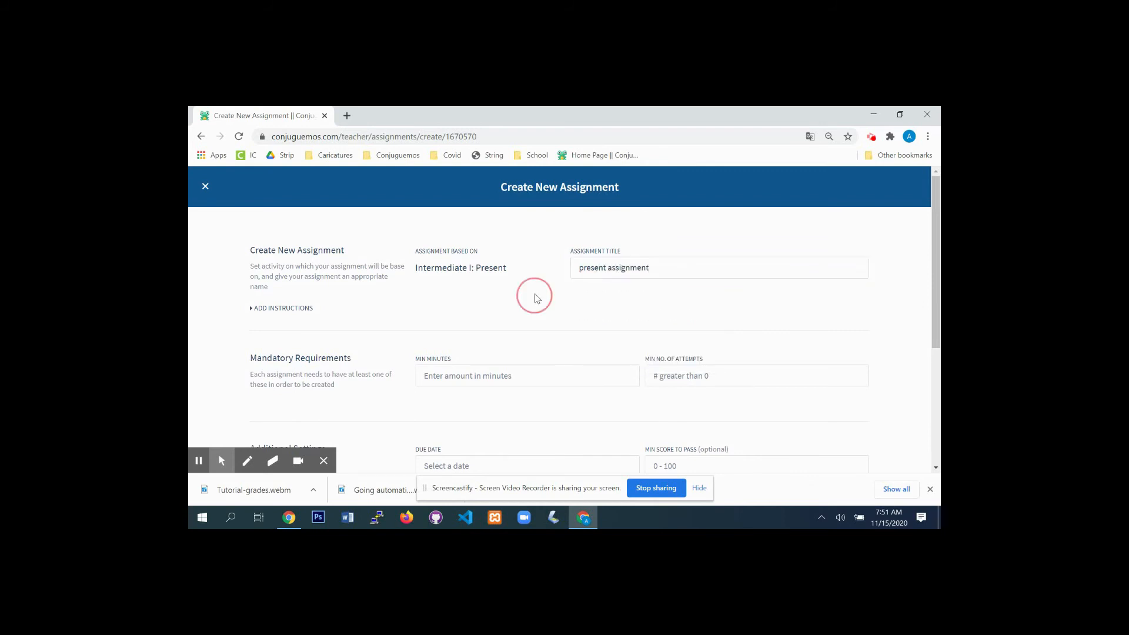
- Set the assignment's mandatory requirements to a minimum of 10 minutes and 150 attempts
left_click(483, 377)
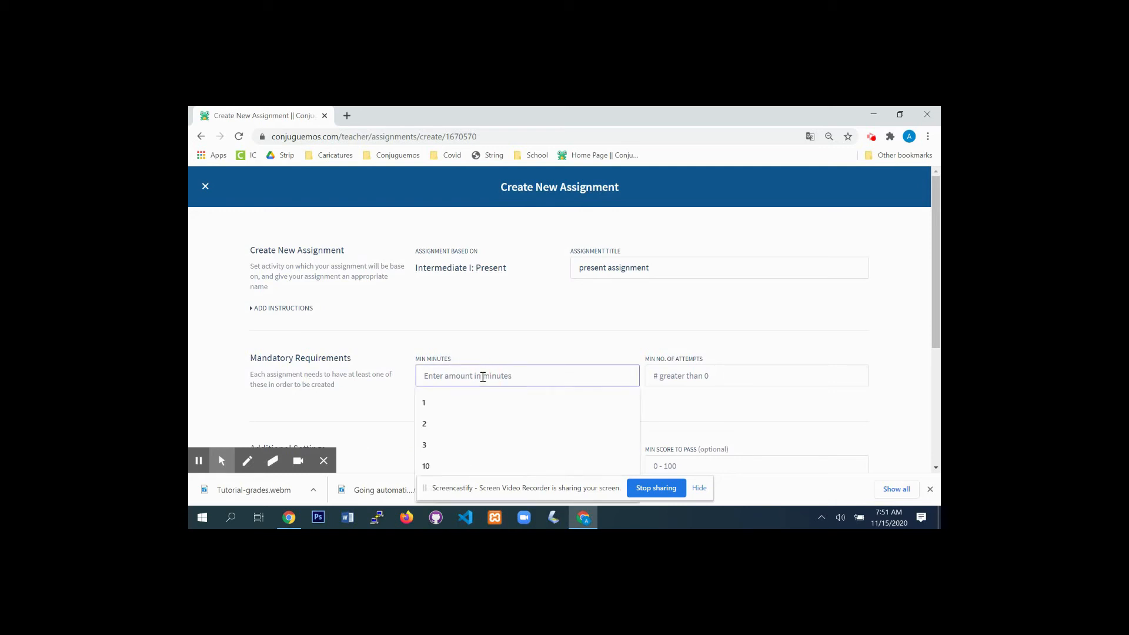
type("10")
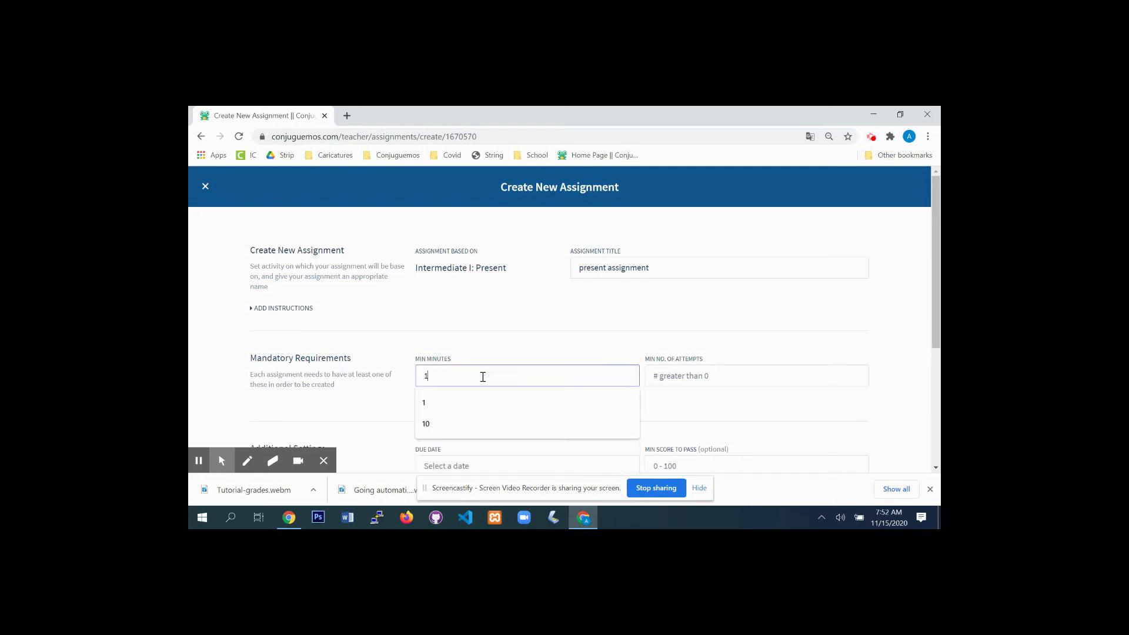
left_click(698, 377)
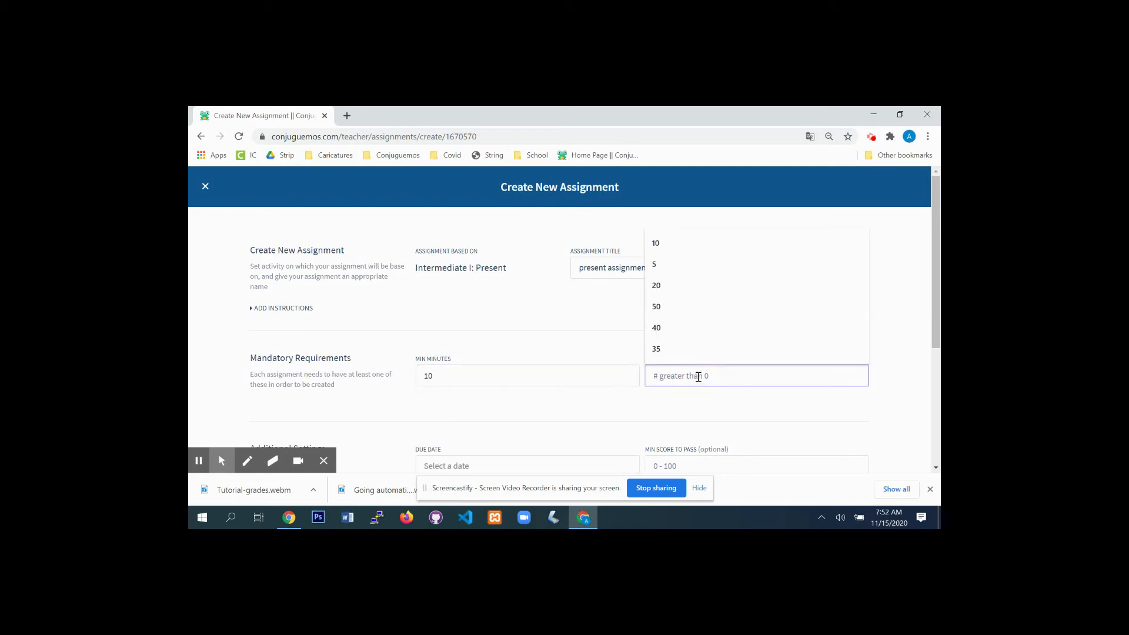
type("150")
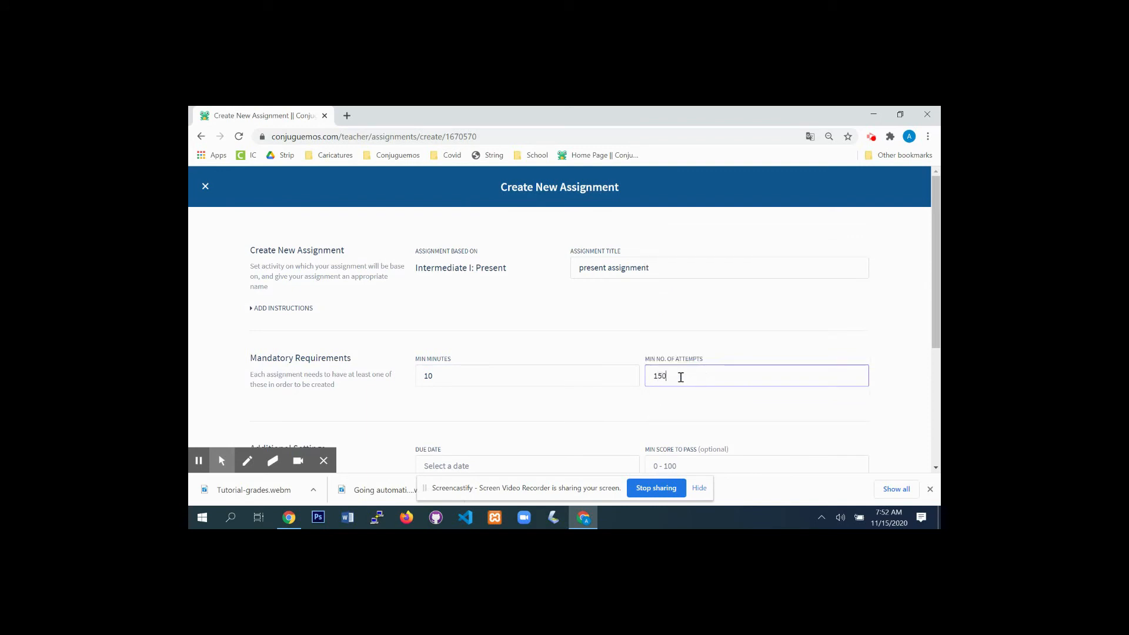
left_click(629, 408)
- Set the minimum passing score to 85 and the due date to 2020-11-27, and turn off Make activity also available
scroll(630, 408, "down", 3)
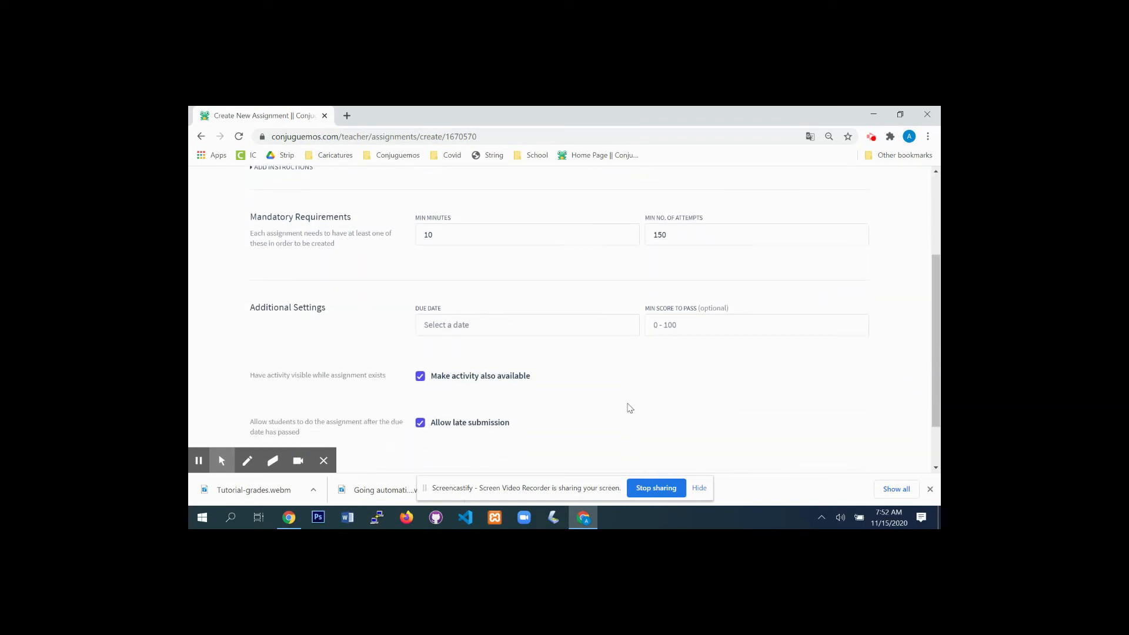
left_click(705, 279)
type("85")
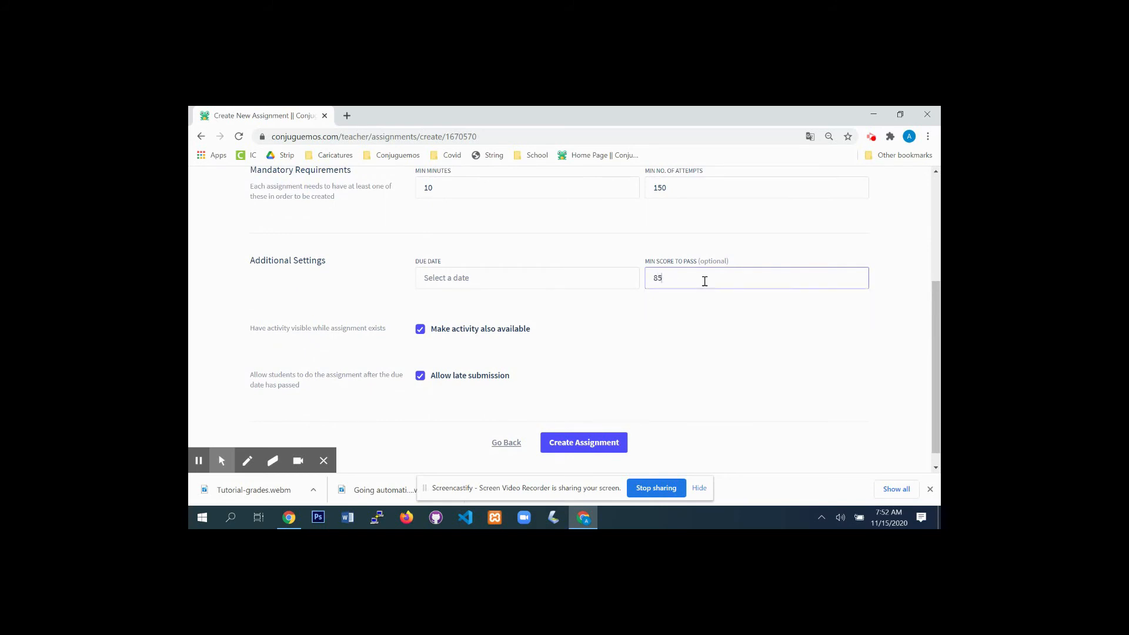
left_click(511, 278)
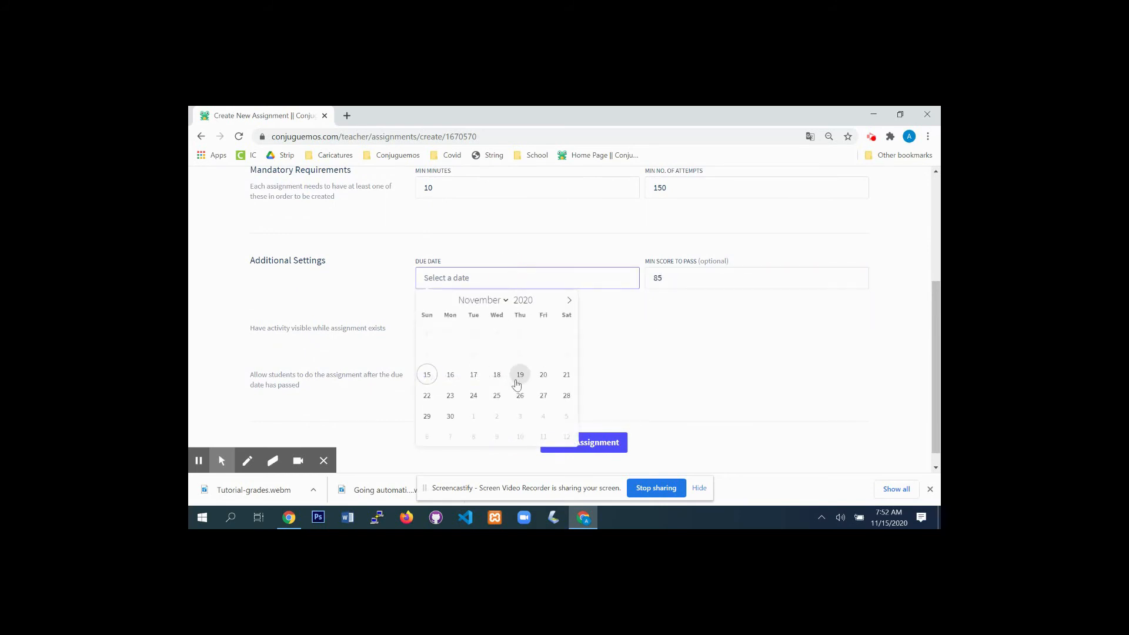
left_click(543, 395)
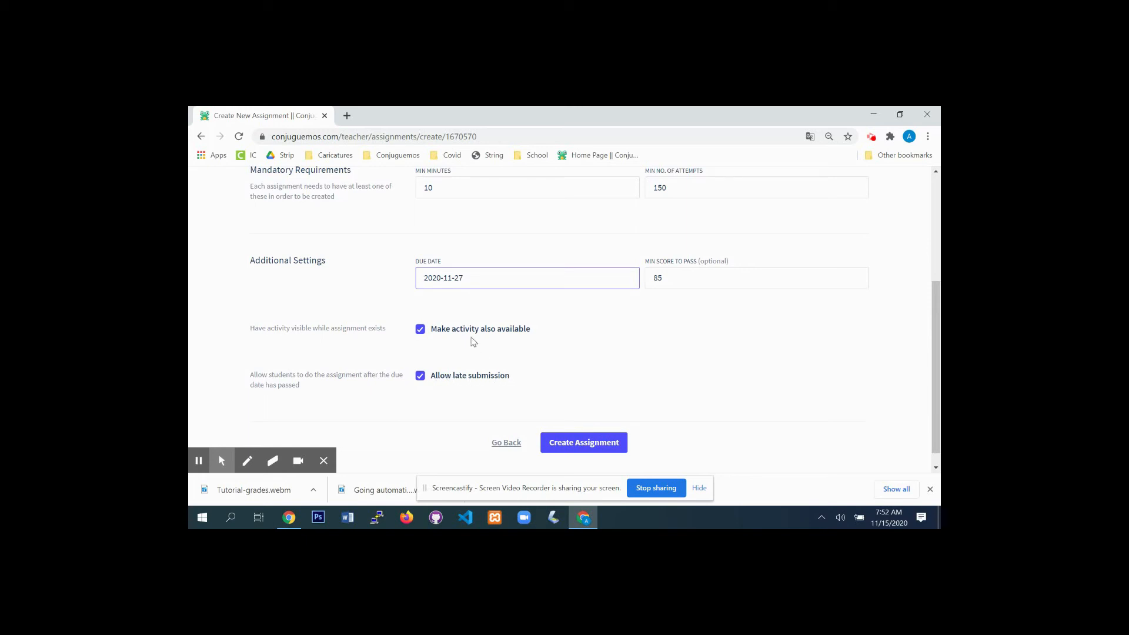
left_click(419, 331)
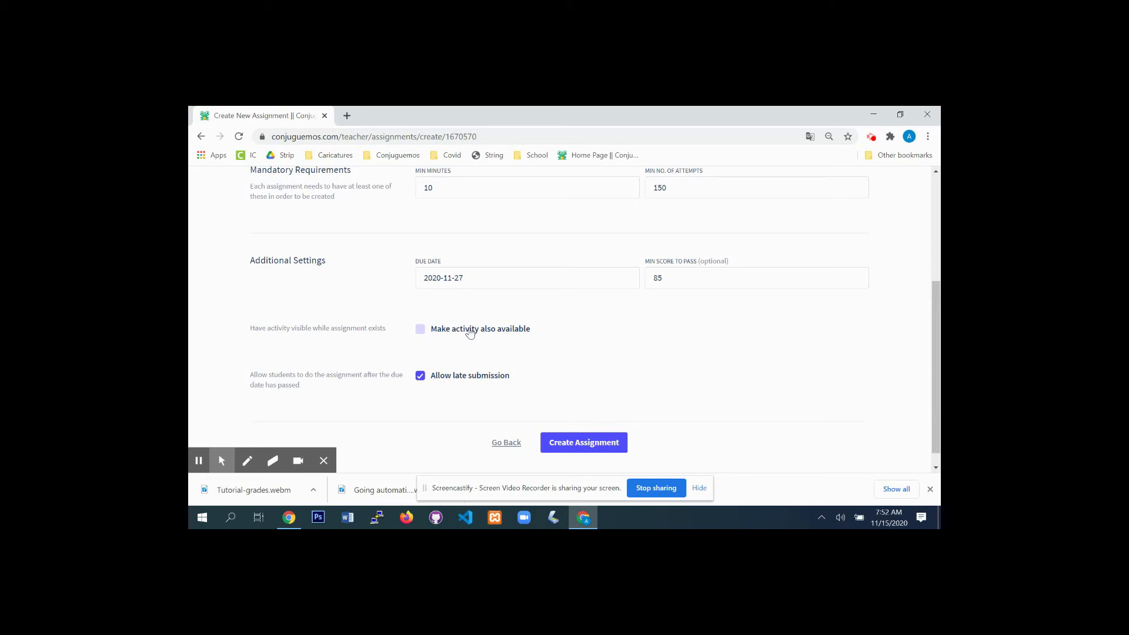
- Create the assignment and expand its details in the list of assignments
left_click(589, 448)
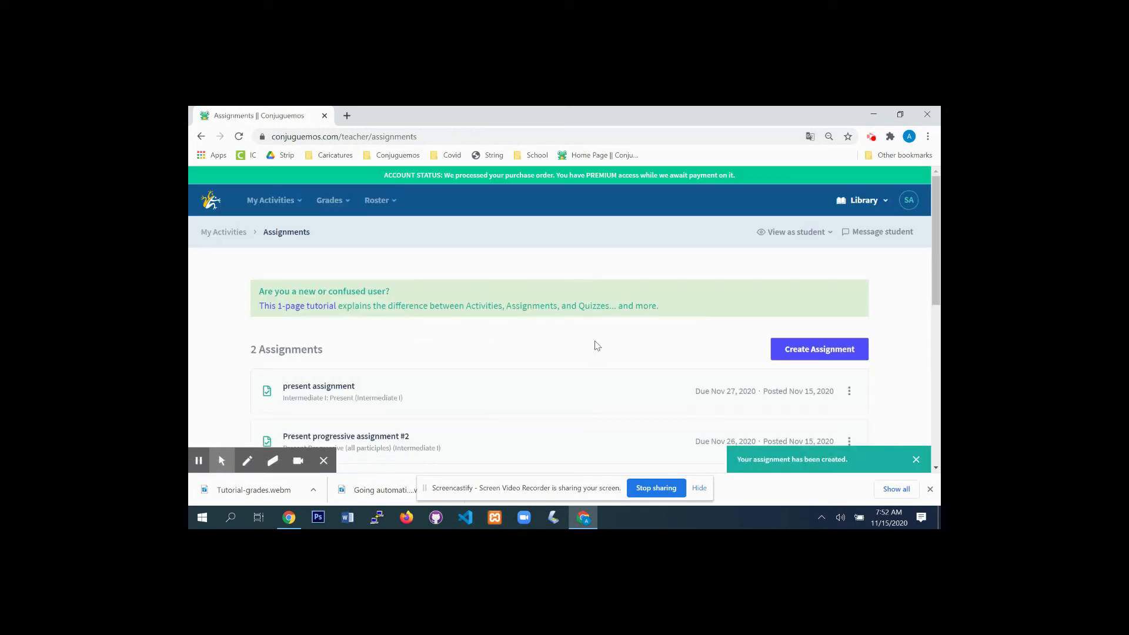
scroll(595, 346, "down", 2)
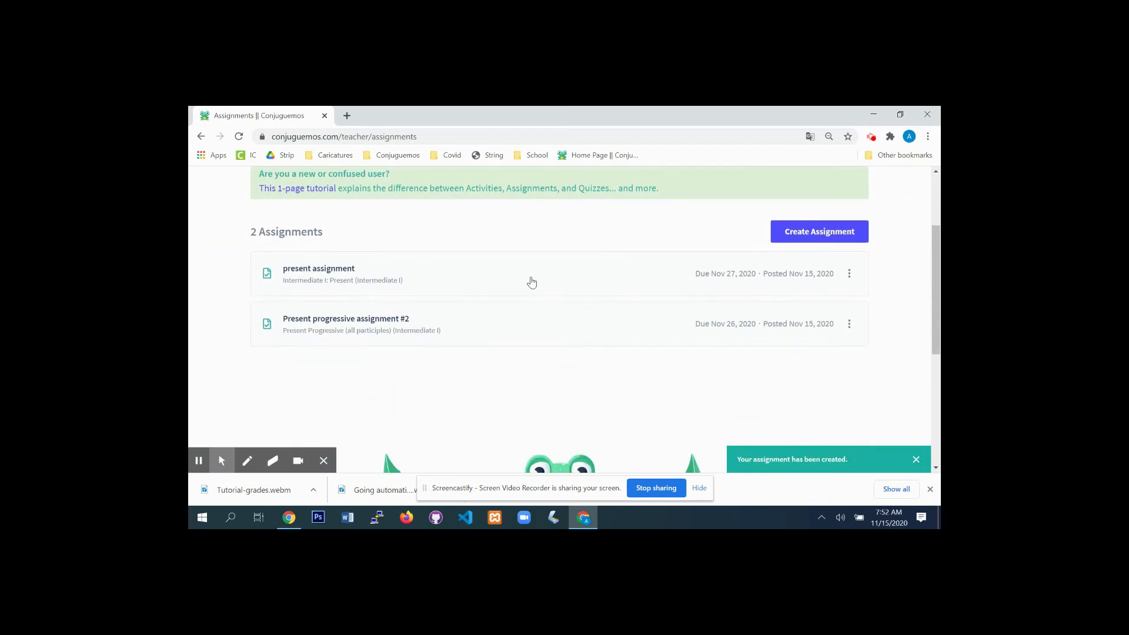
left_click(531, 282)
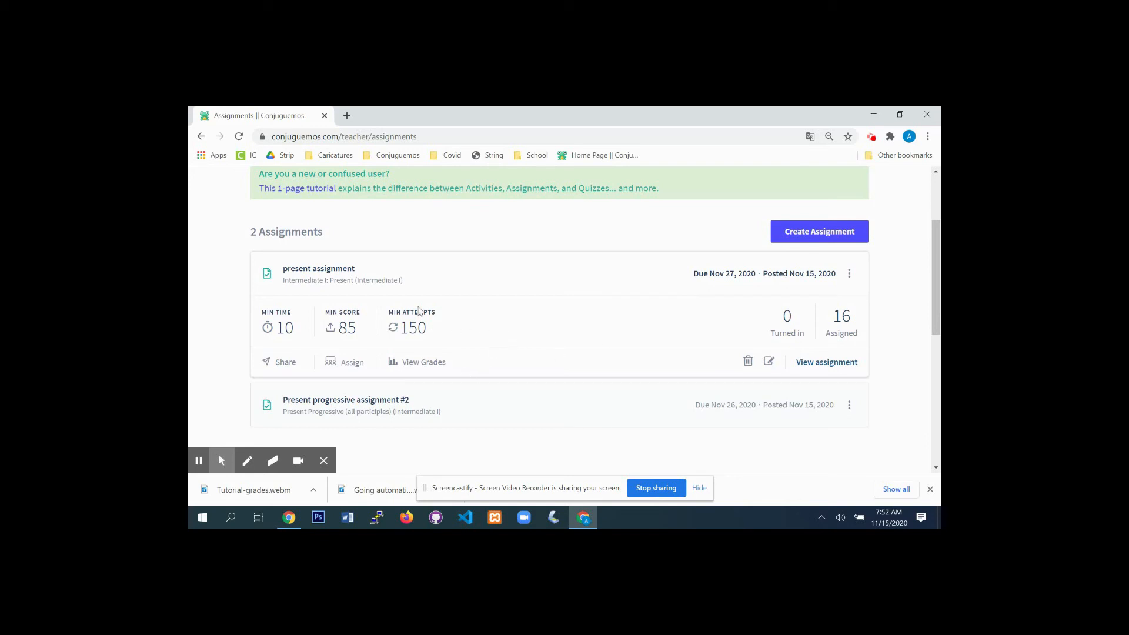
- Review the class selection for present assignment without changing it, and copy the assignment's share link
left_click(351, 363)
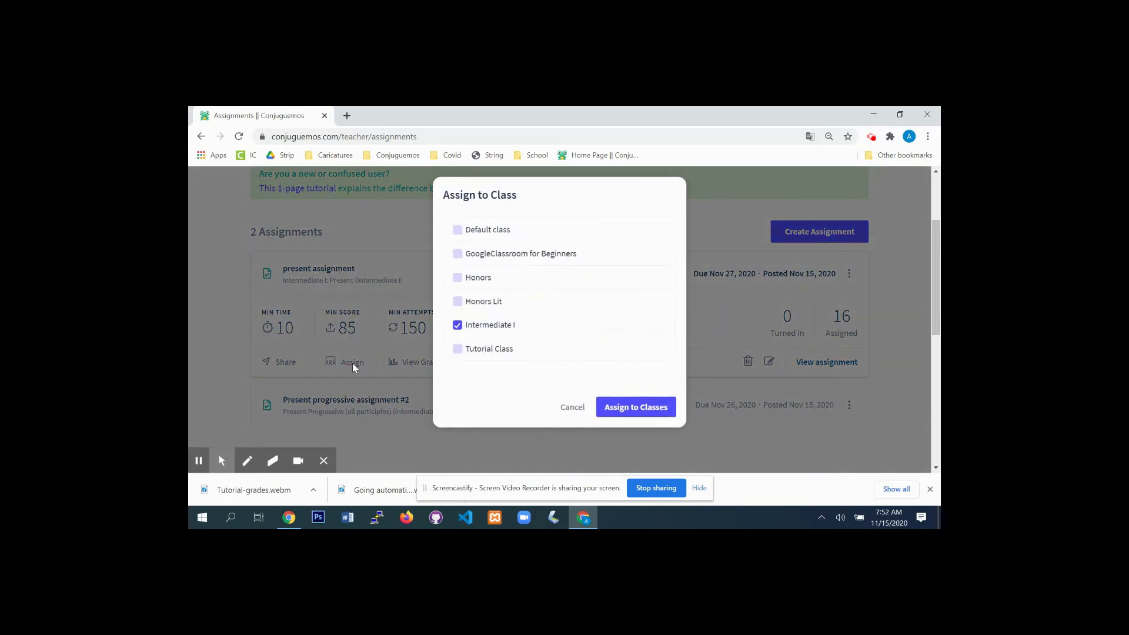
left_click(351, 362)
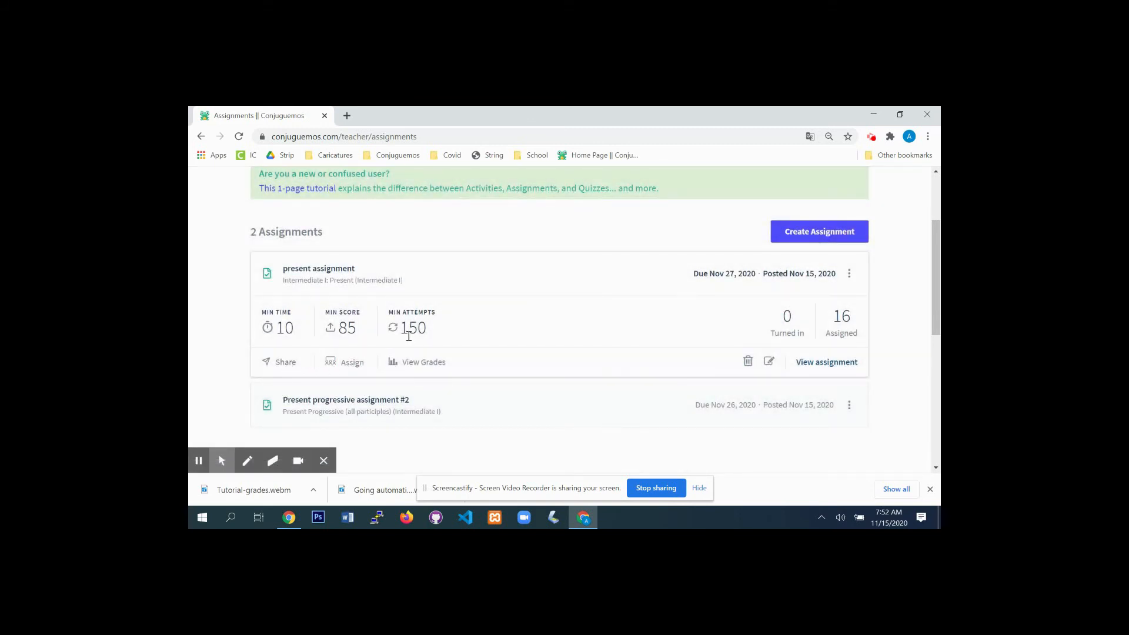
left_click(285, 362)
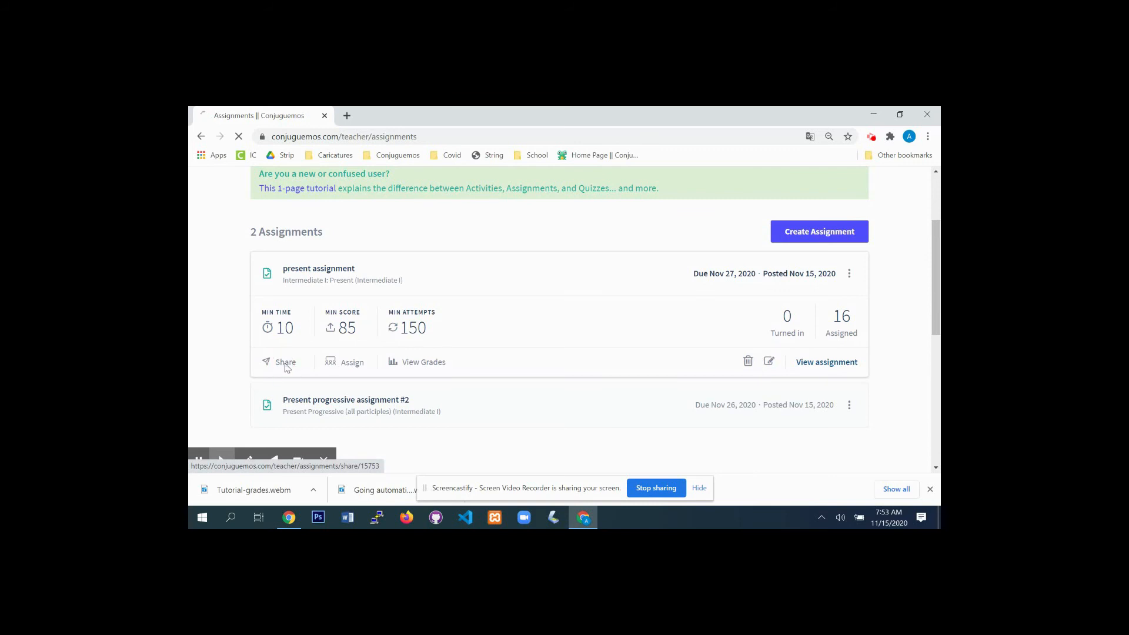
left_click(695, 309)
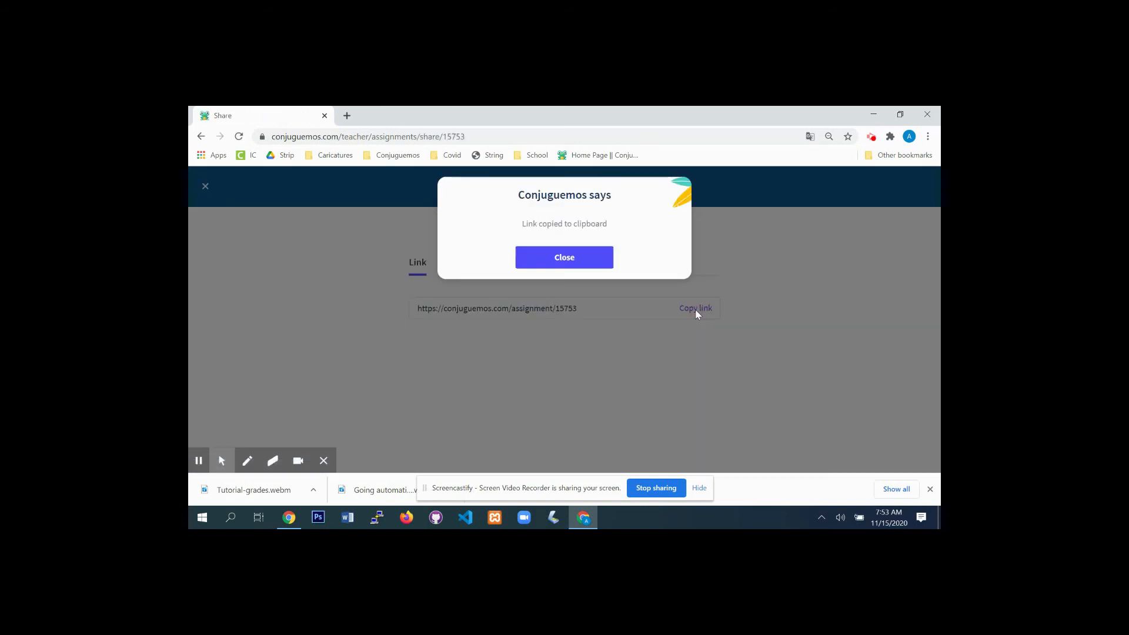
left_click(567, 255)
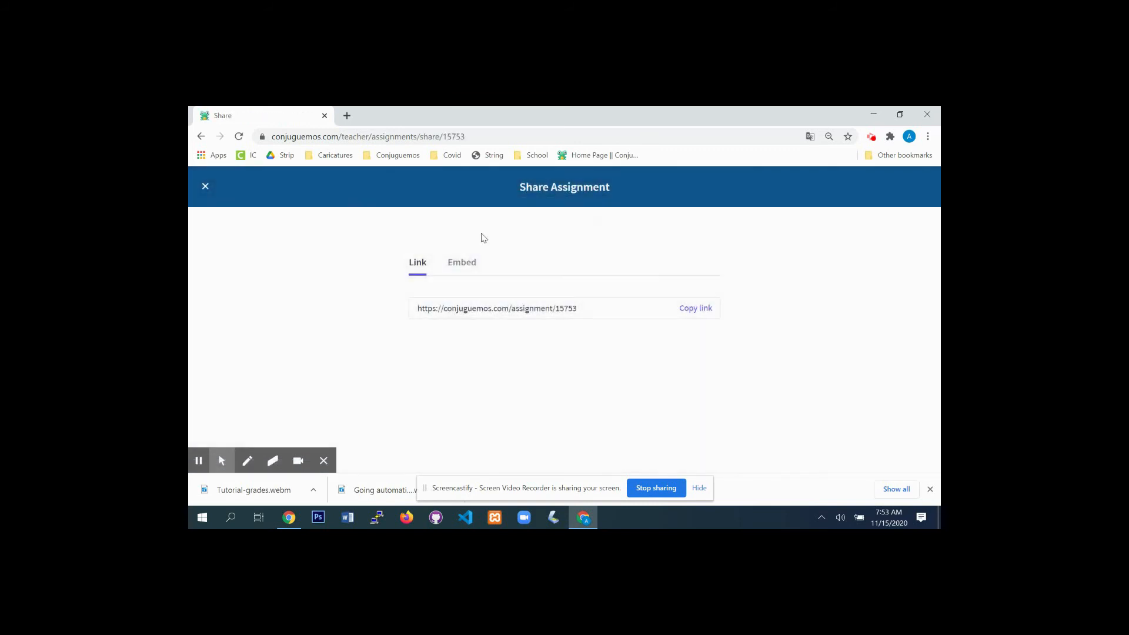
left_click(204, 187)
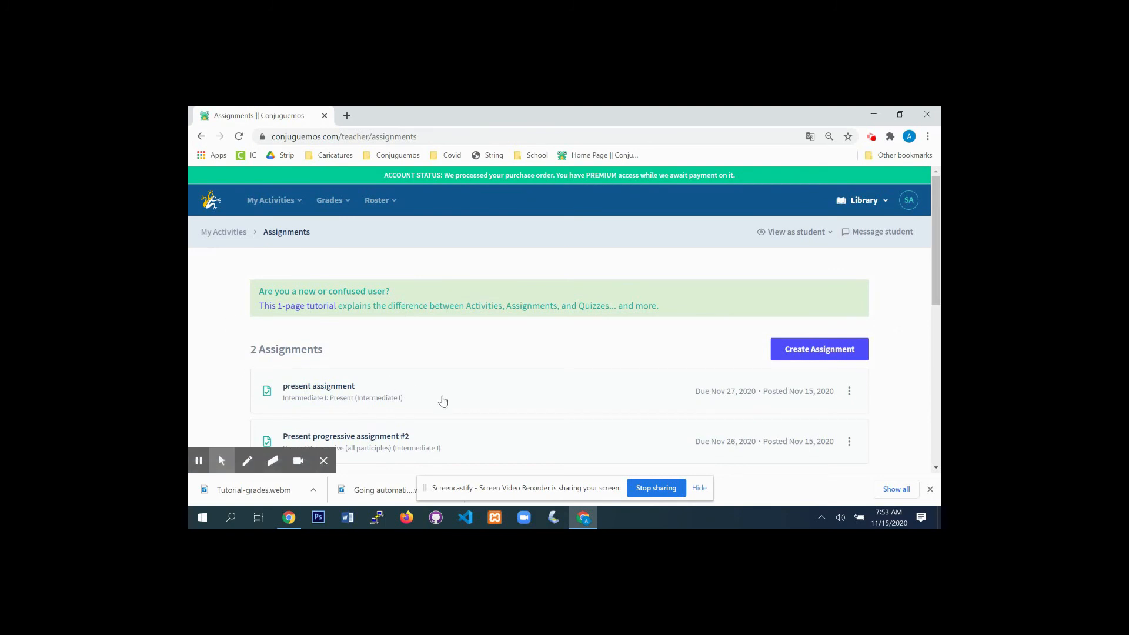
scroll(443, 401, "down", 2)
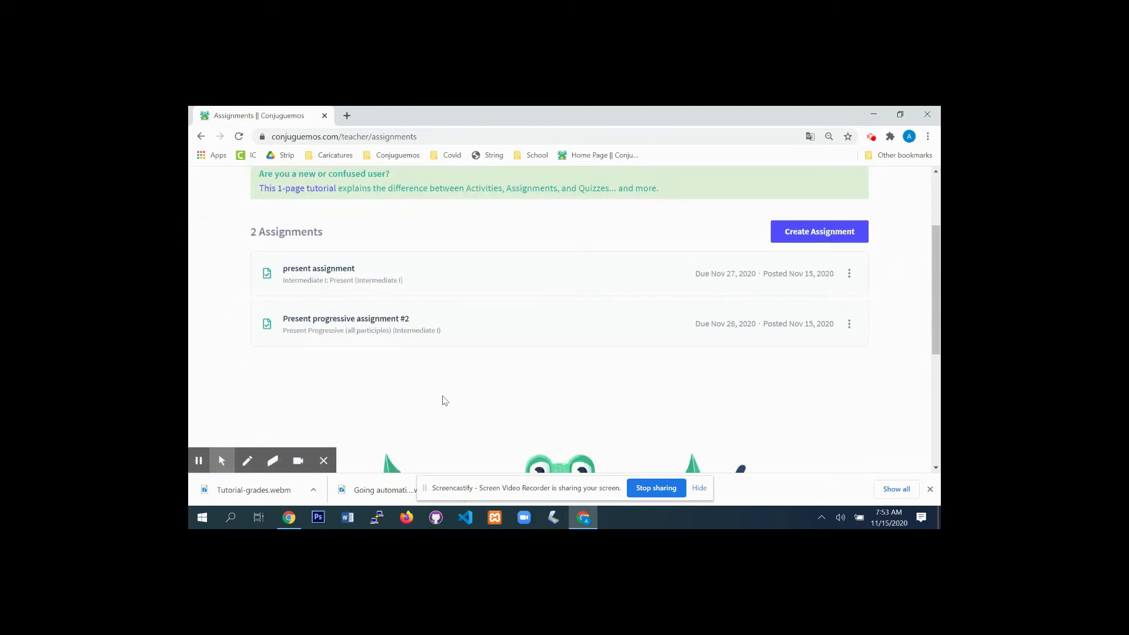
scroll(445, 401, "up", 2)
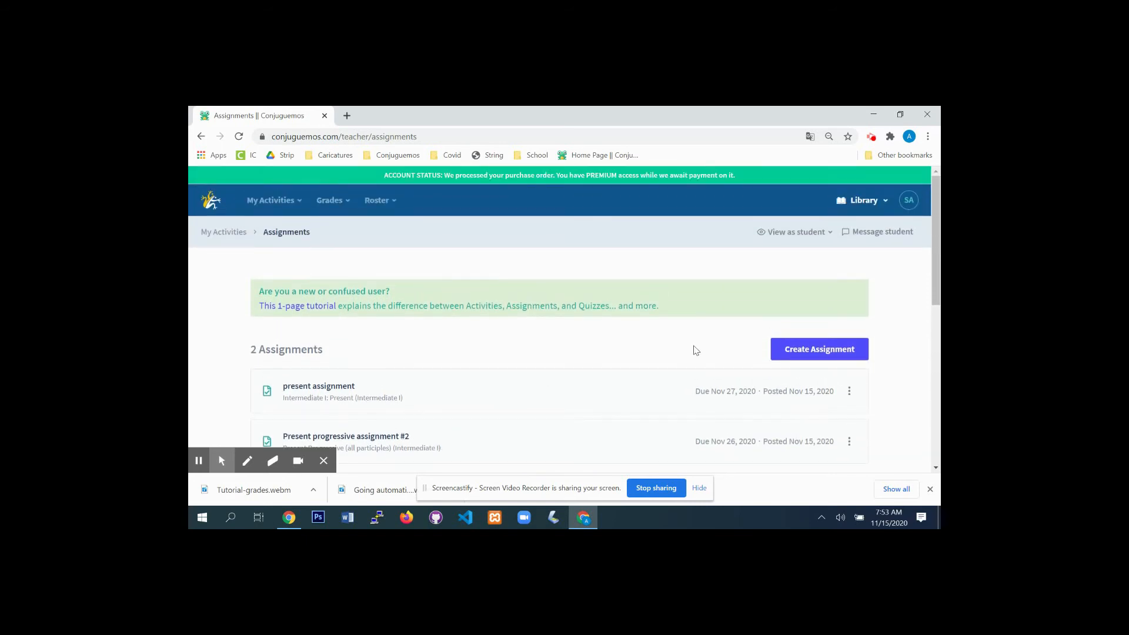
- Log out of the teacher account and log in with the student account's username
left_click(909, 204)
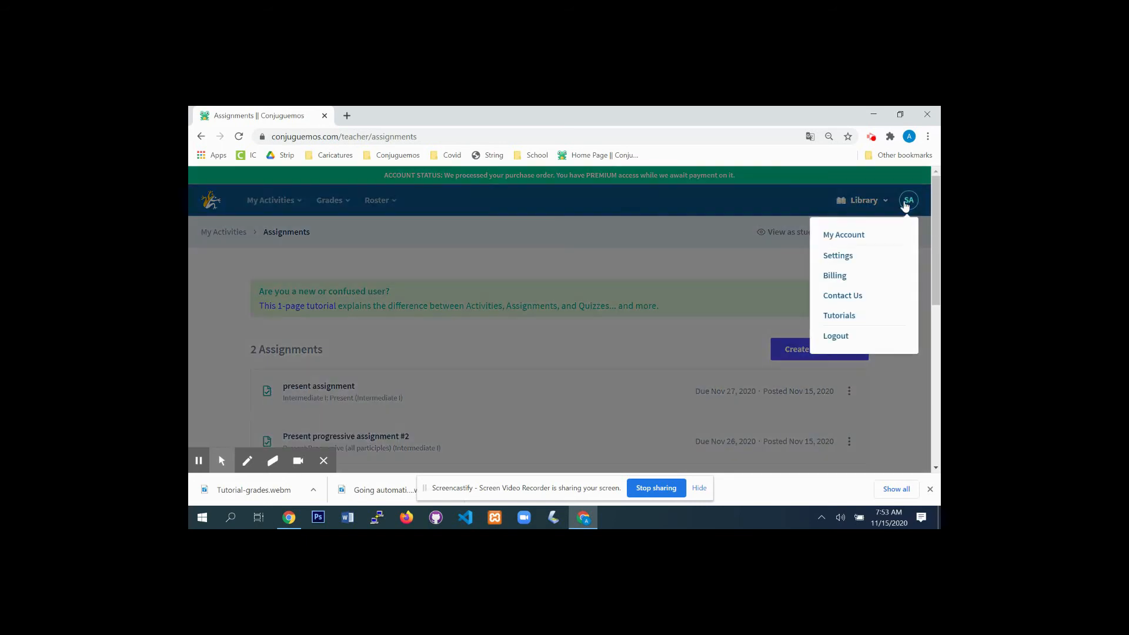
left_click(839, 340)
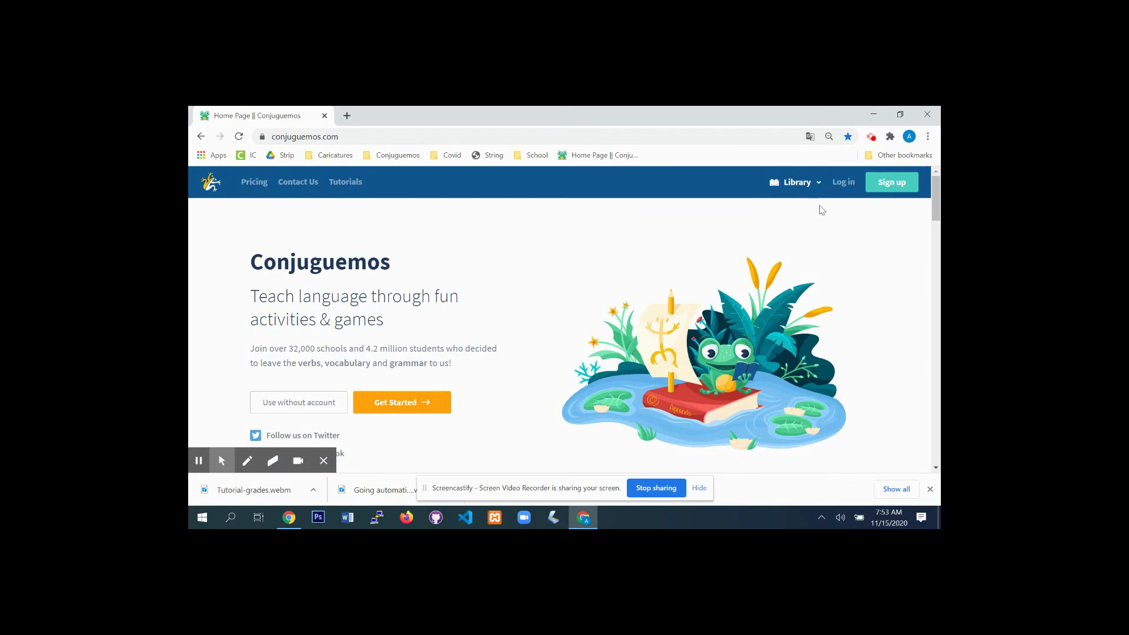
left_click(837, 185)
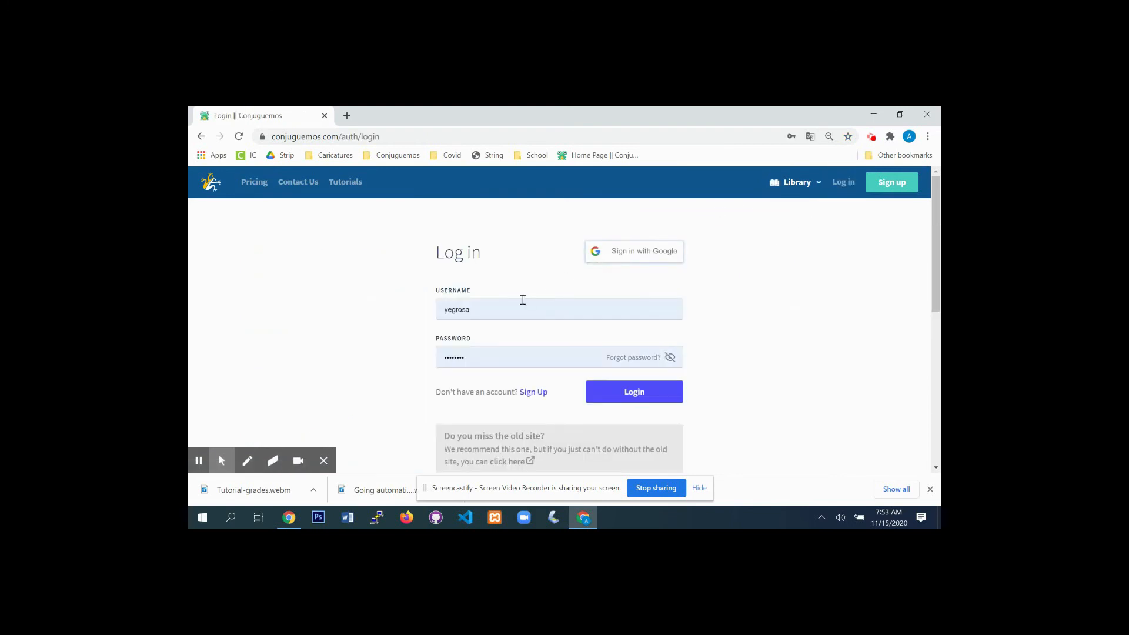
left_click(518, 309)
left_click(486, 152)
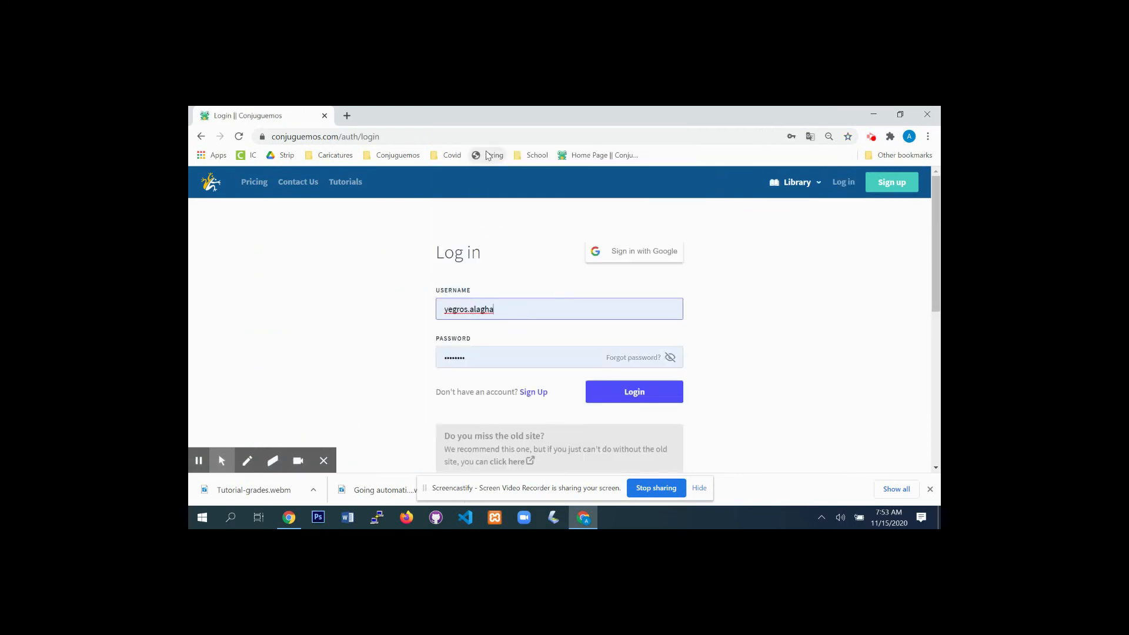
left_click(627, 395)
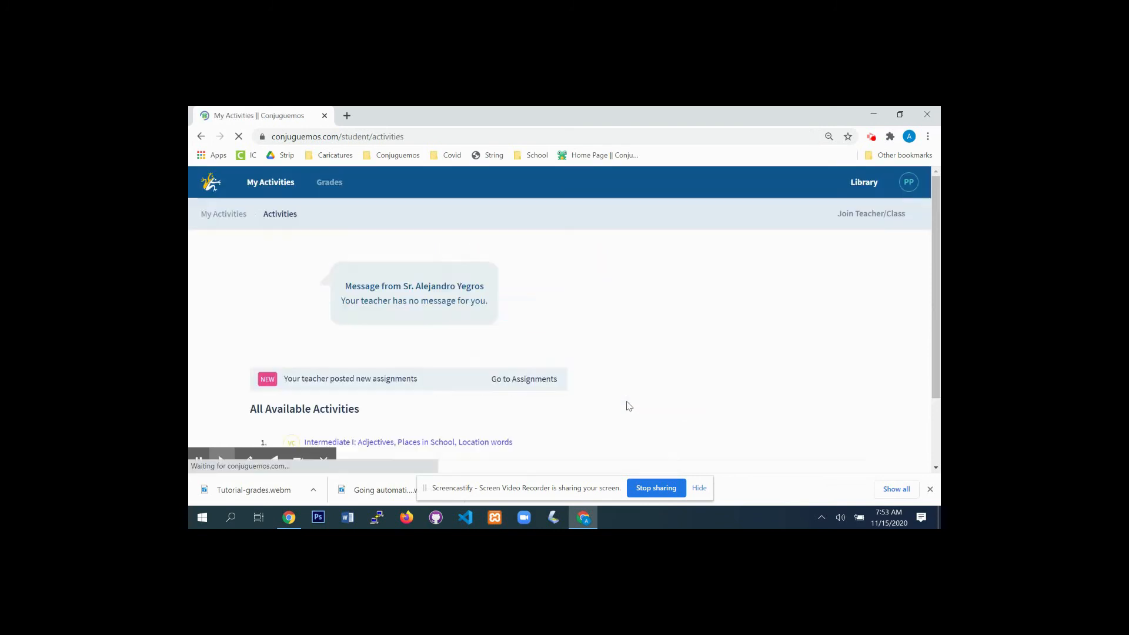
- Open the newly posted assignments from the student's activities page and expand the goals of present assignment
scroll(670, 321, "down", 2)
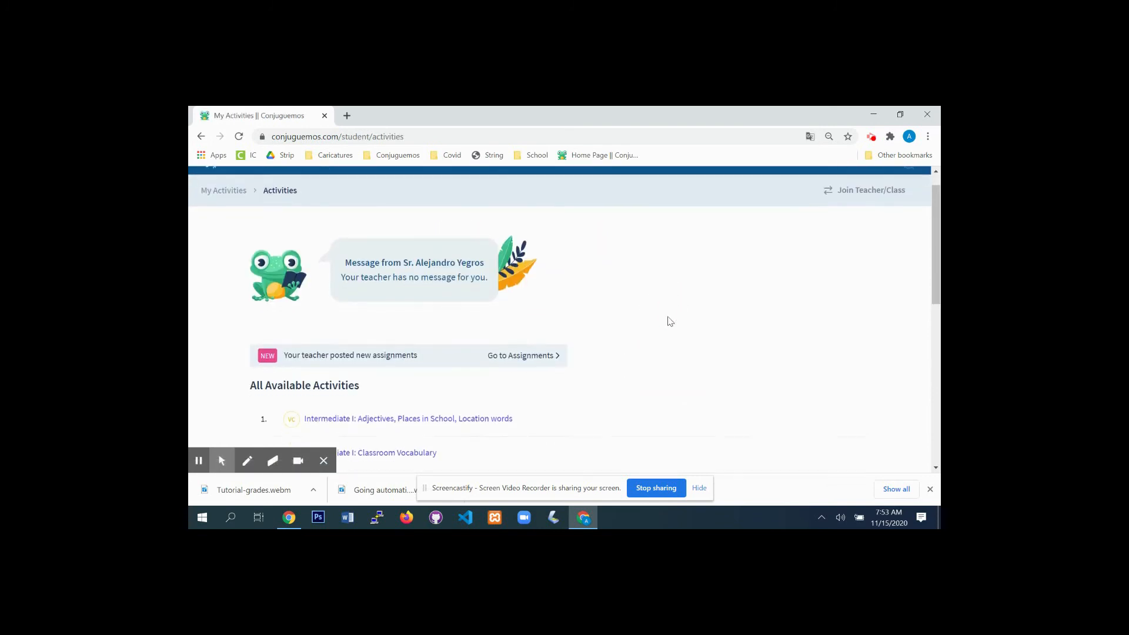
scroll(670, 322, "down", 3)
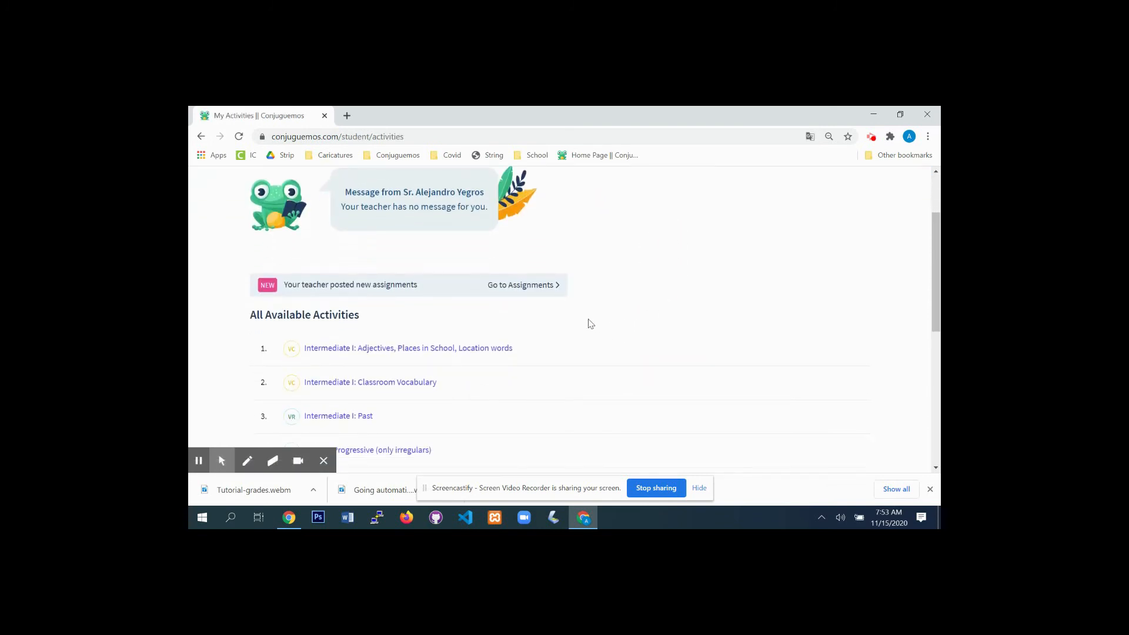
left_click(533, 286)
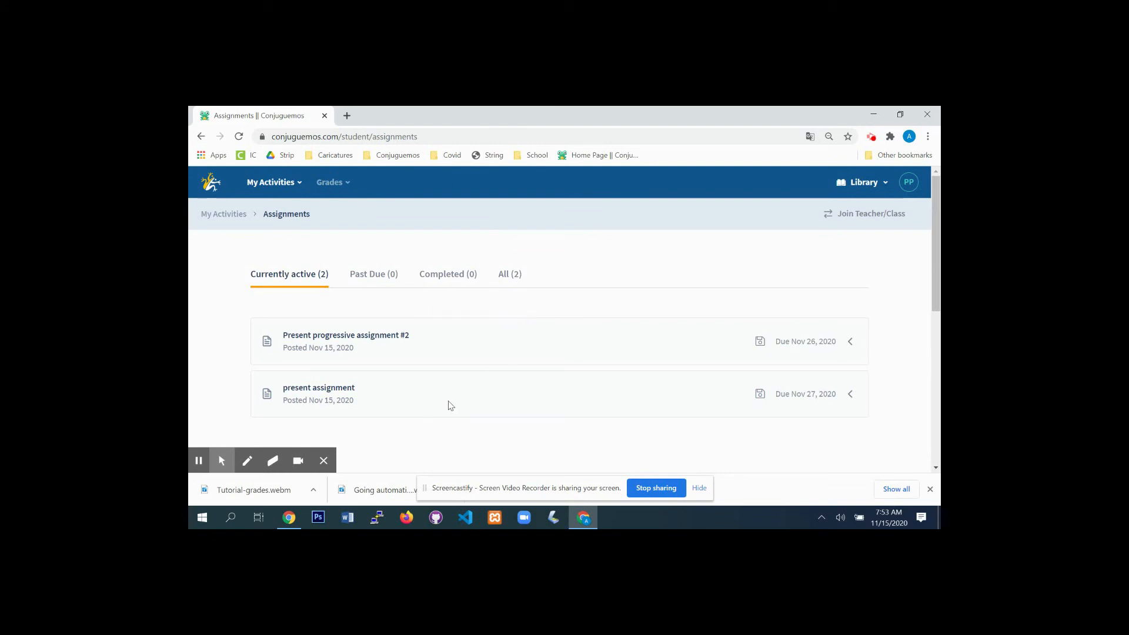
scroll(451, 406, "down", 1)
scroll(450, 404, "down", 2)
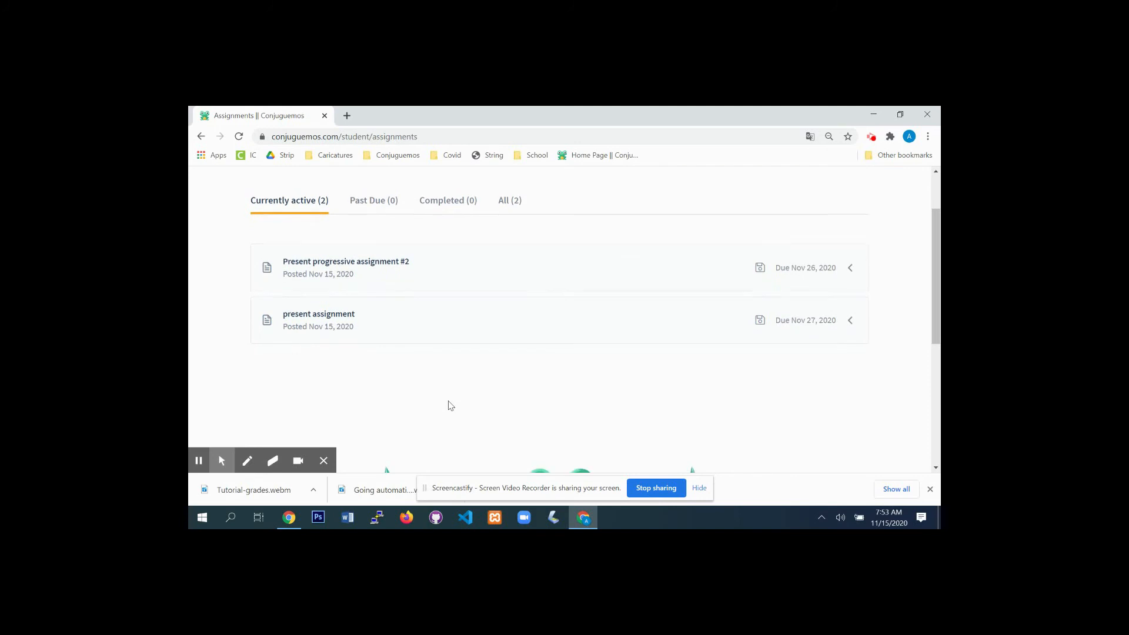
left_click(430, 312)
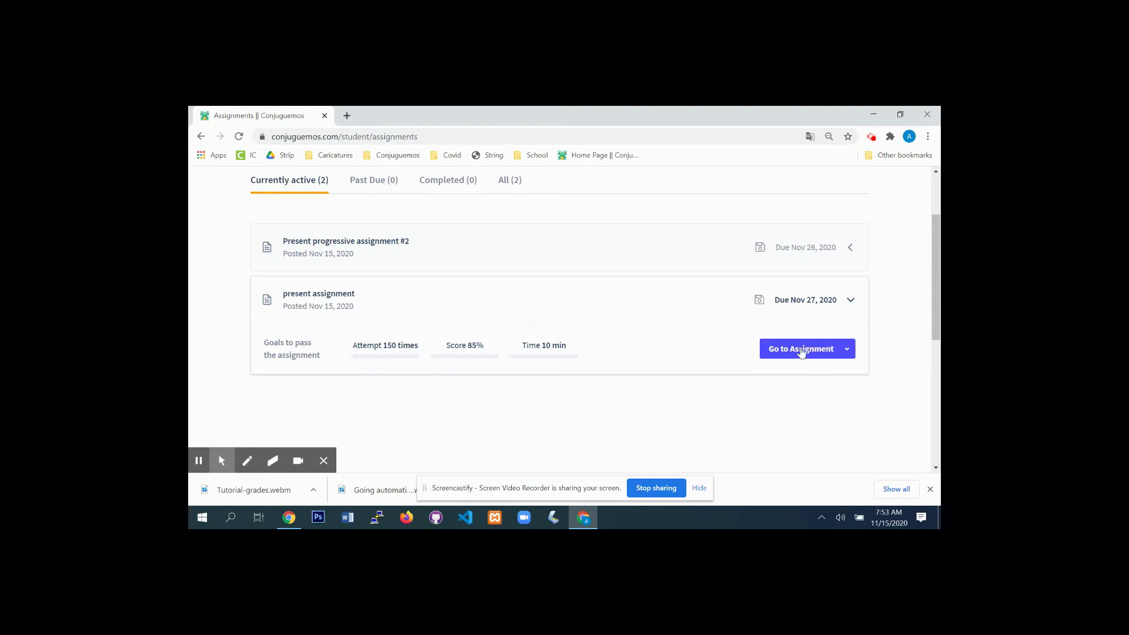
- Go to present assignment and start it as the student
mouse_move(801, 351)
left_click(786, 369)
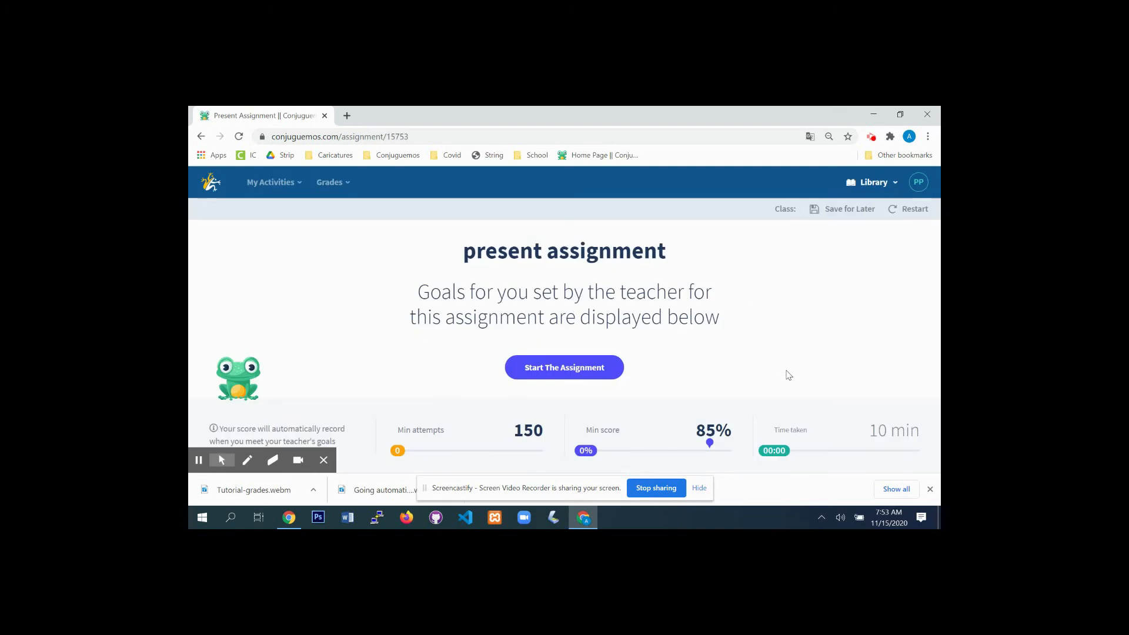
left_click(576, 372)
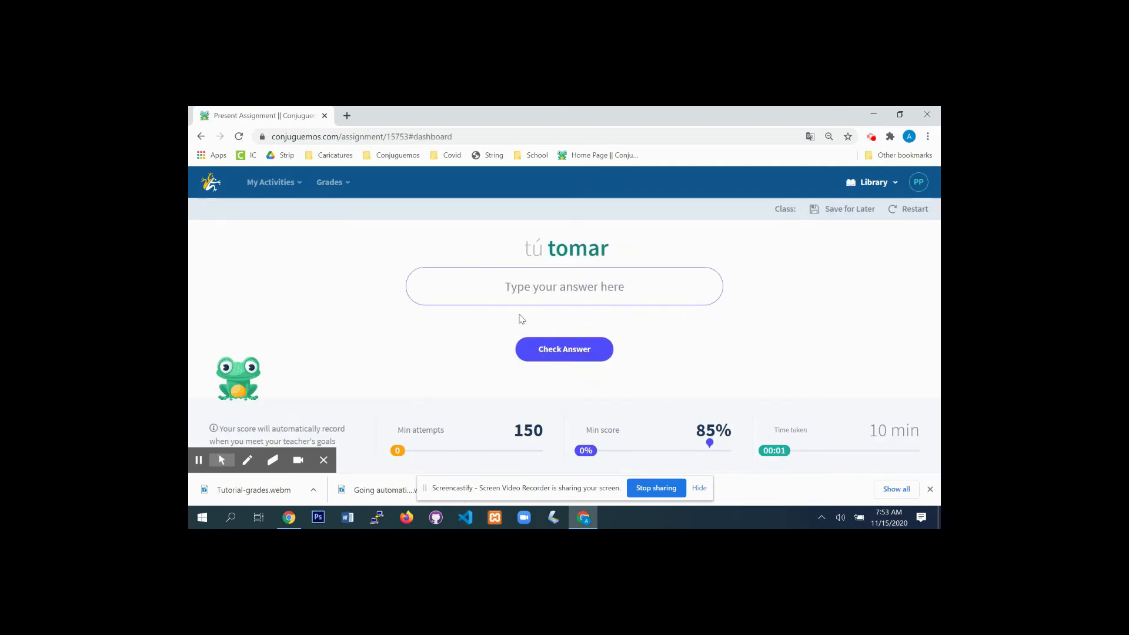
- Answer tú tomar with "tomas", yo hacer with "hago", yo tener with "tengo" and tú montar with "montas"
left_click(551, 290)
type("tomas")
key("Return")
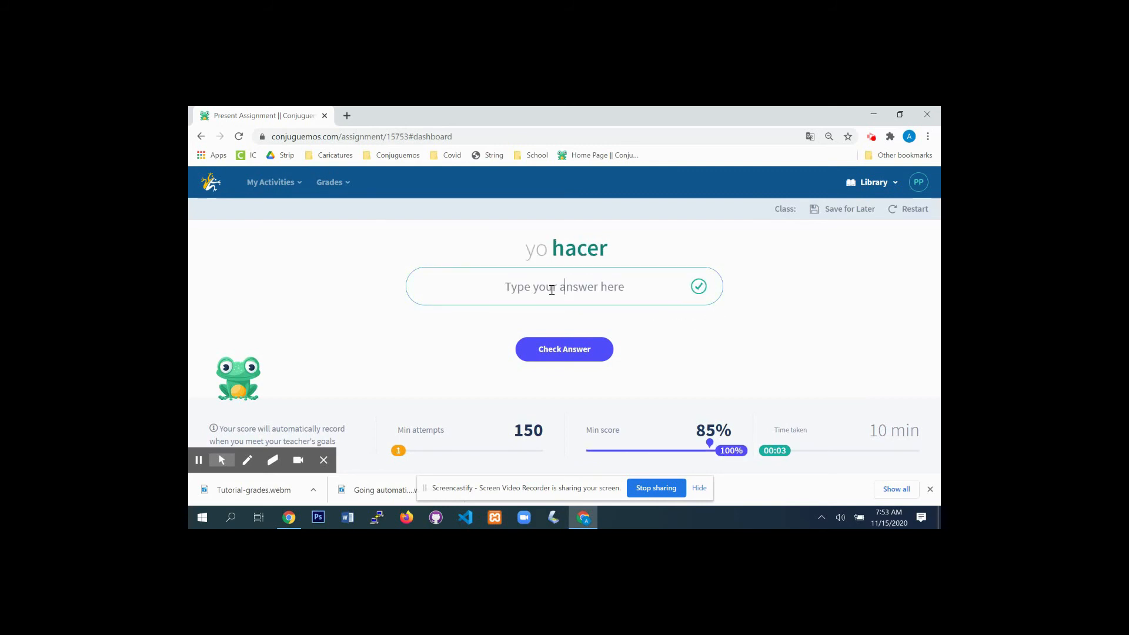
type("hago")
key("Return")
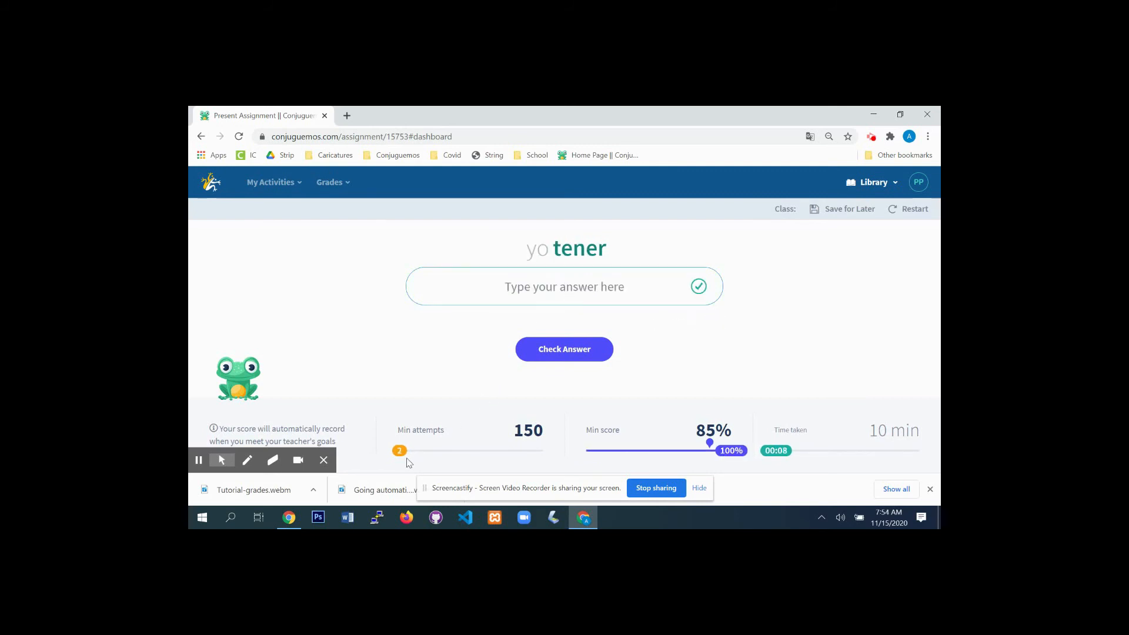
left_click(575, 285)
type("tengo")
key("Return")
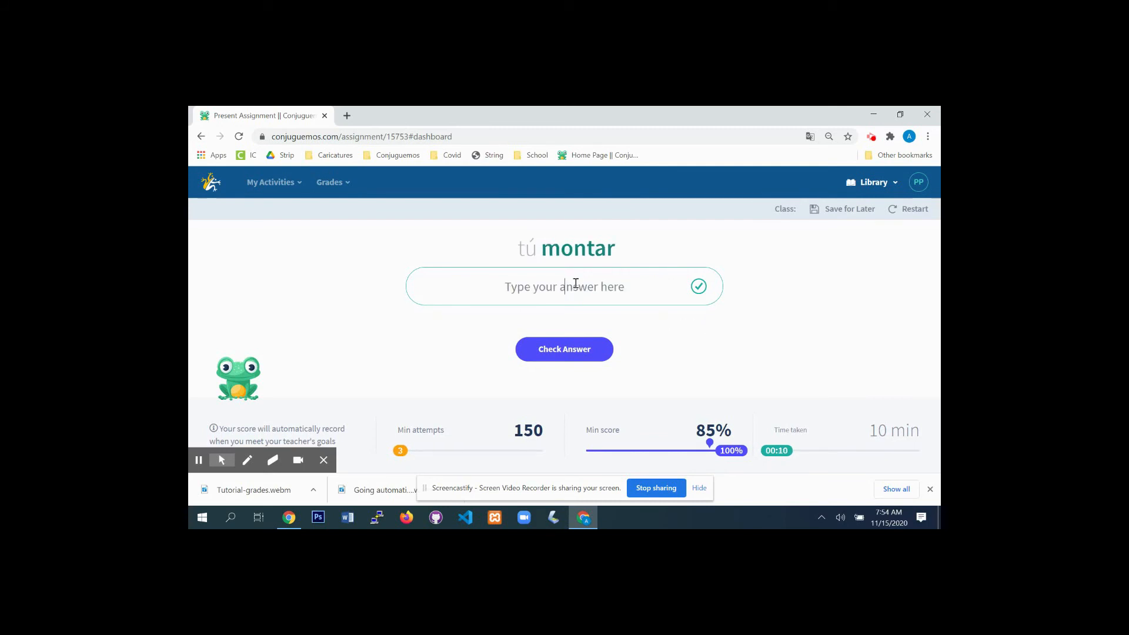
type("montas")
key("Return")
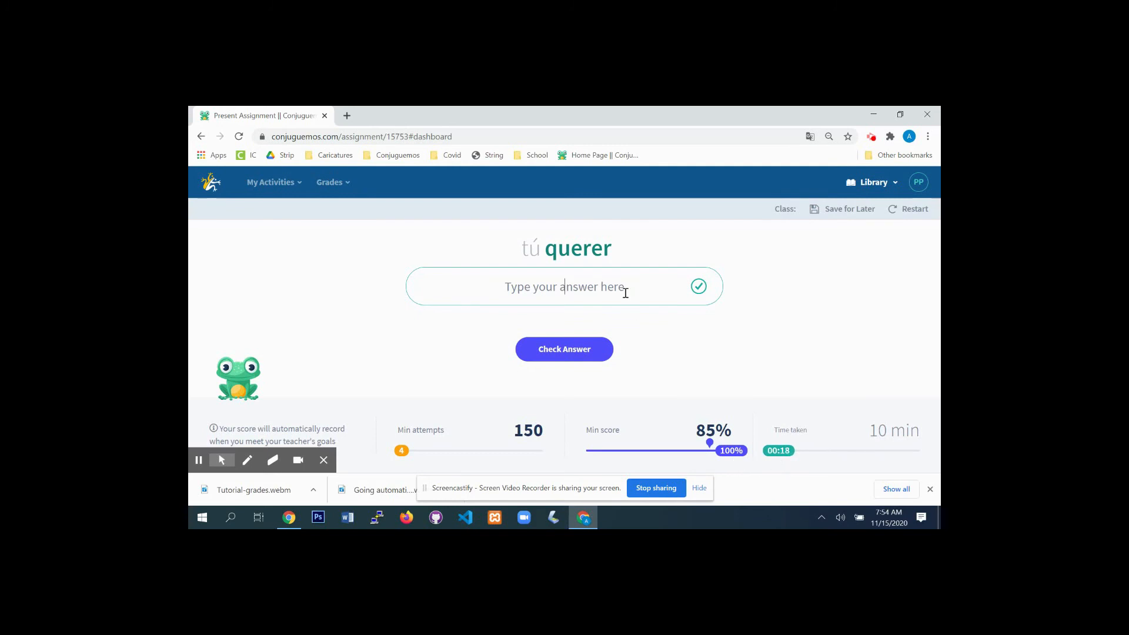
- Submit three wrong answers for tú querer, starting with "asdfasfd" and adding "asdfasdf" and "asdf" to it
type("asdfasfd")
key("Return")
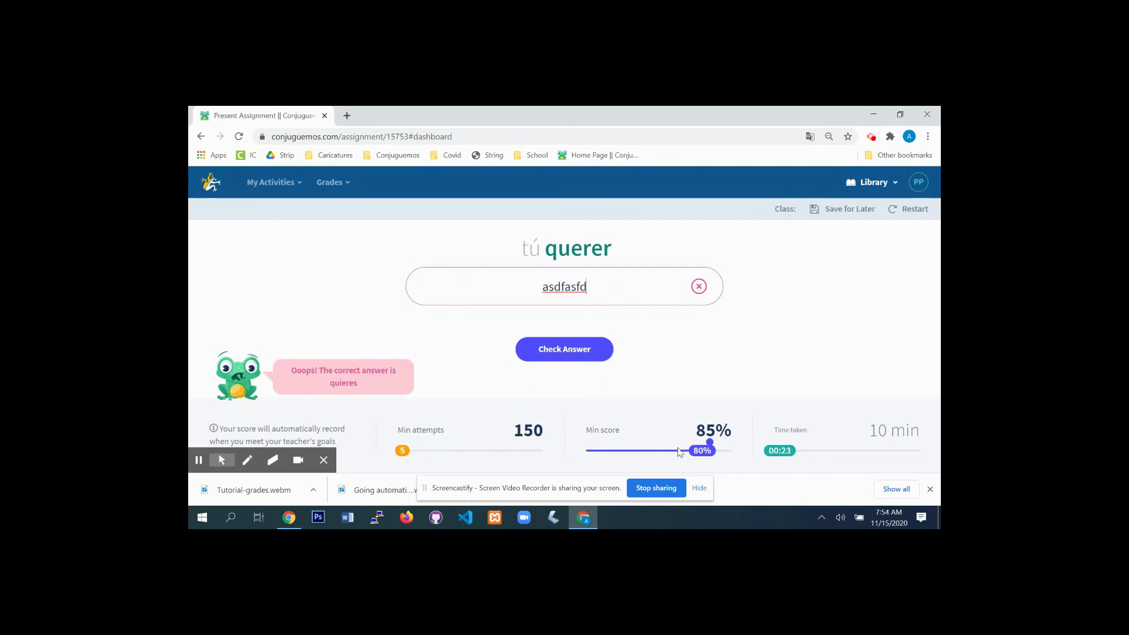
type("asdfasdf")
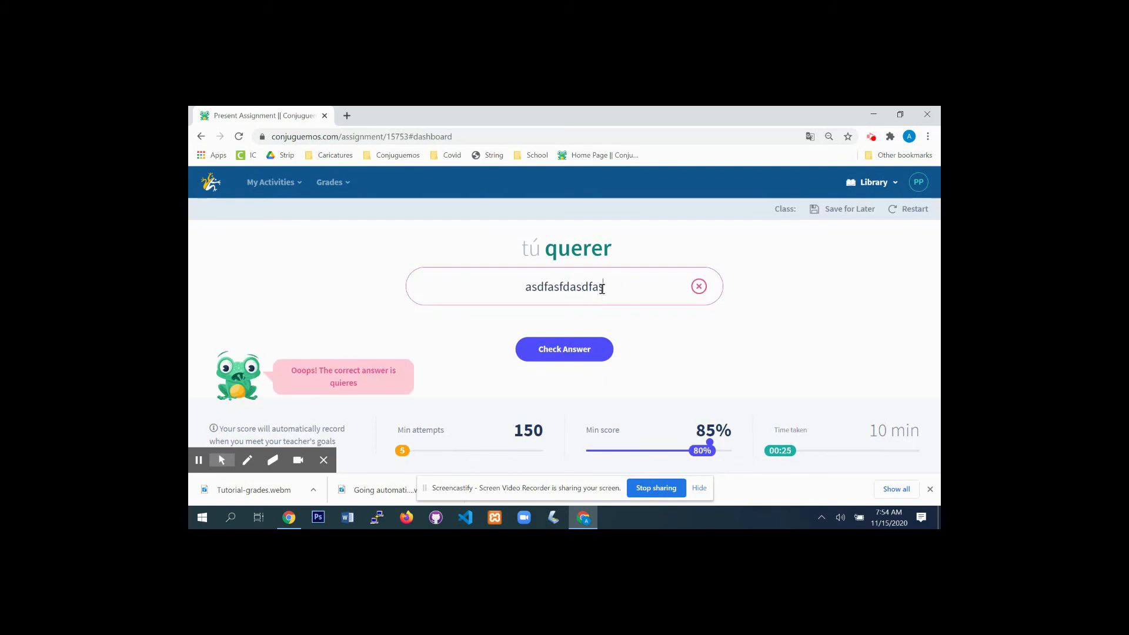
key("Return")
type("asdf")
key("Return")
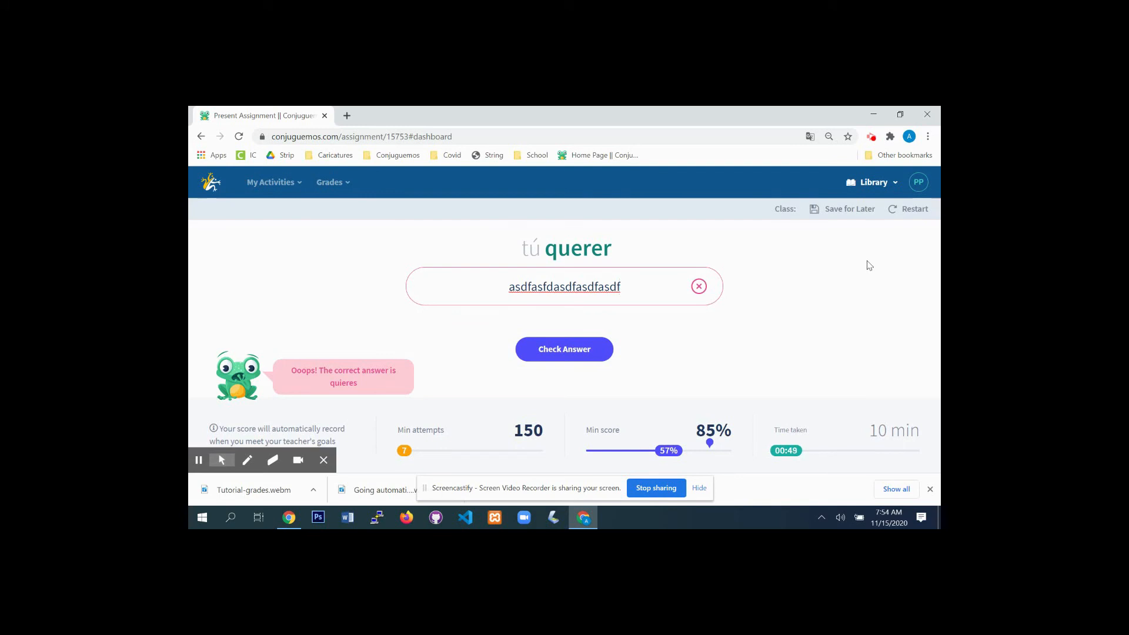
- Save the progress on present assignment for later and dismiss the confirmation
left_click(836, 209)
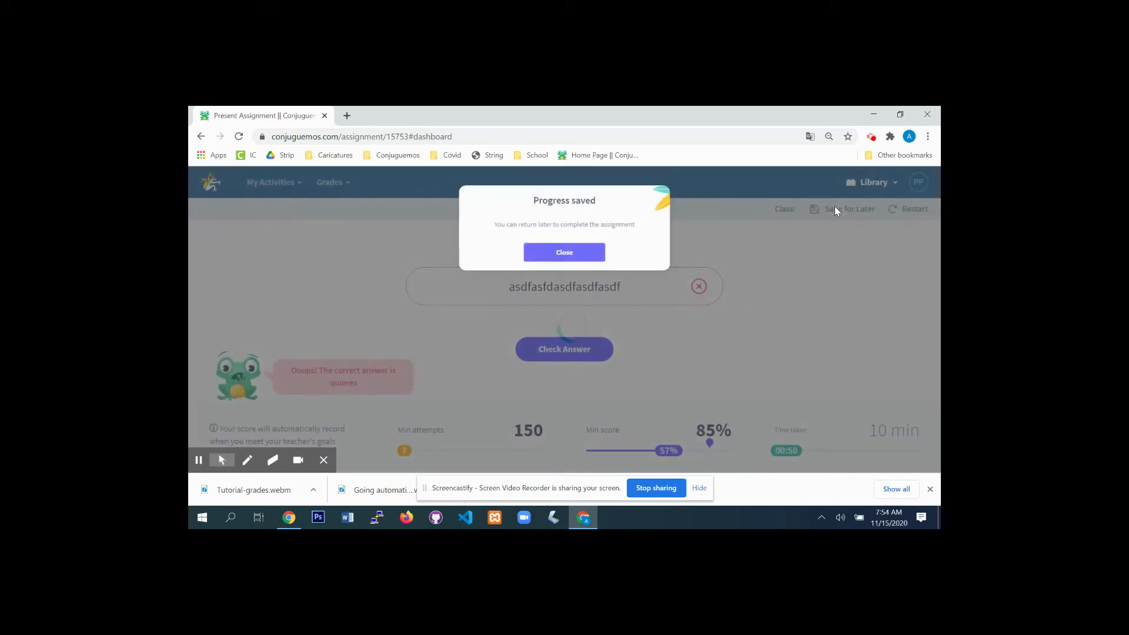
left_click(570, 256)
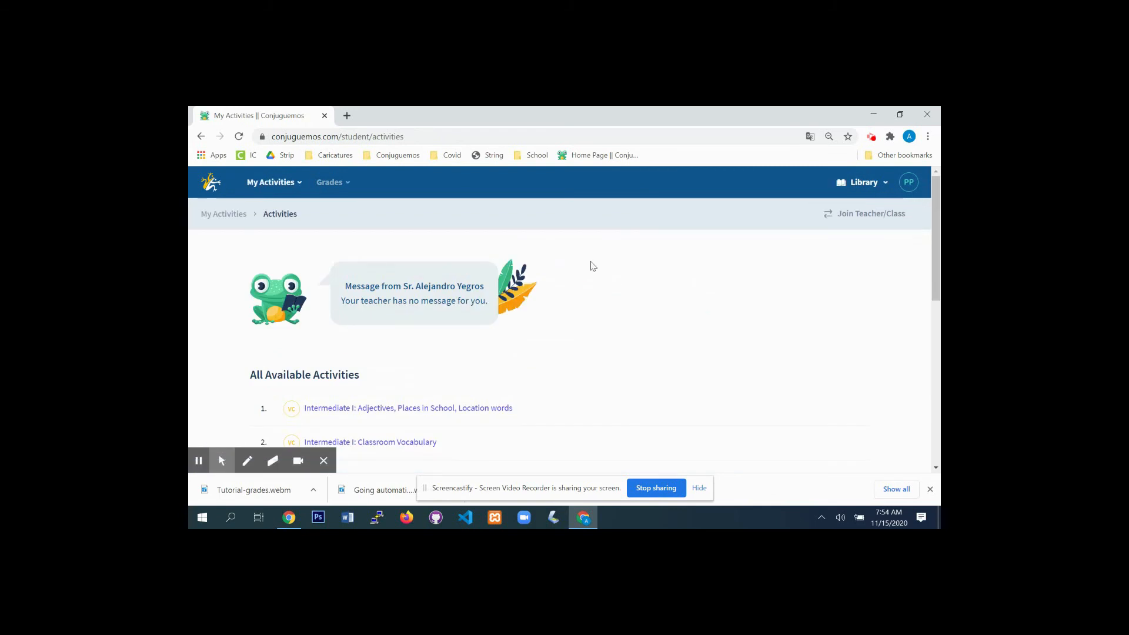
- Return to the student's assignments, expand present assignment, and check its goal progress and its Resume and Retry options
left_click(288, 186)
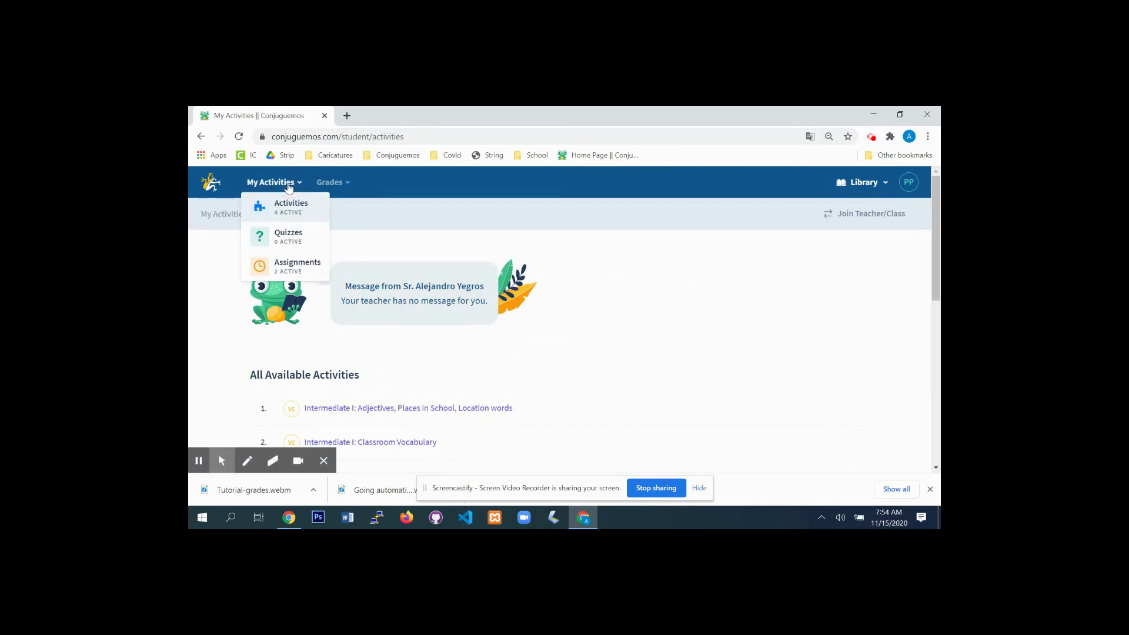
left_click(293, 266)
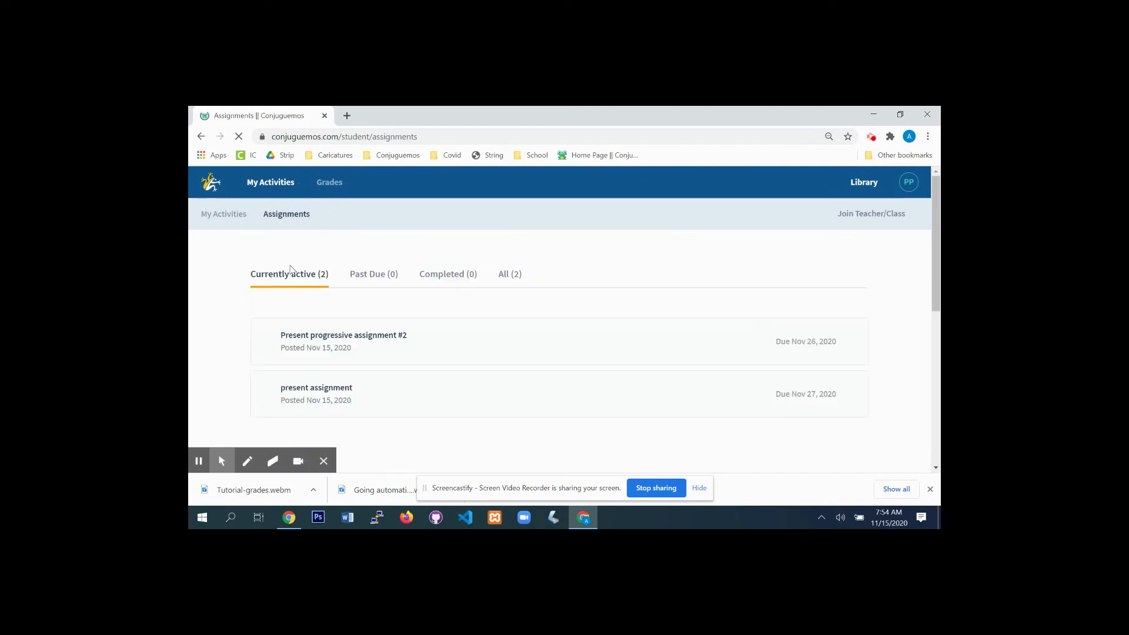
left_click(485, 401)
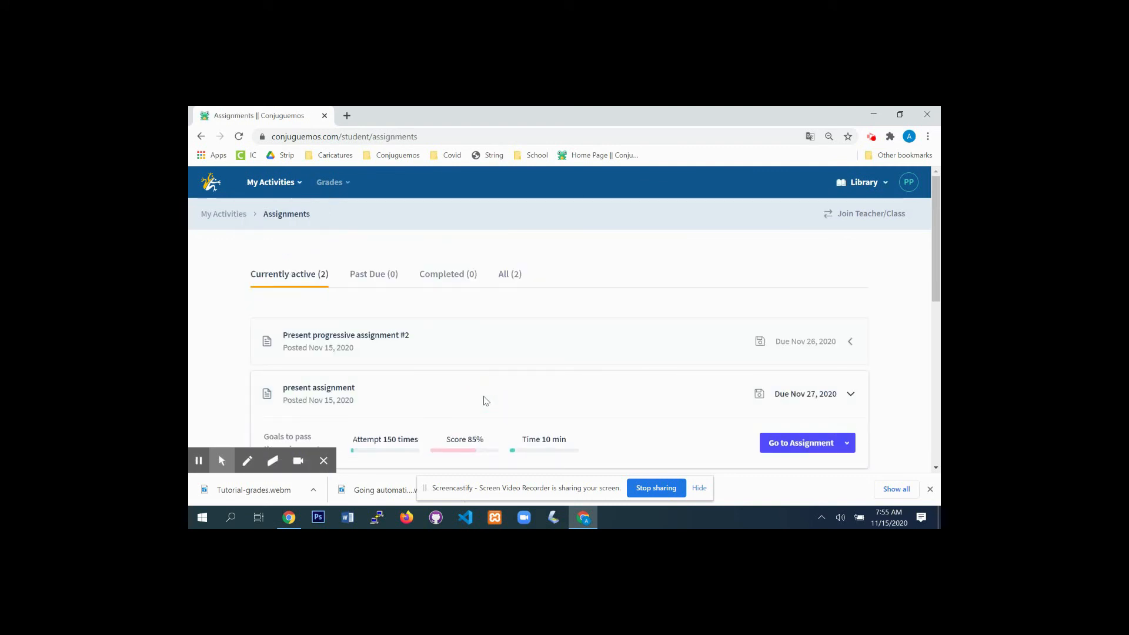
scroll(486, 401, "down", 3)
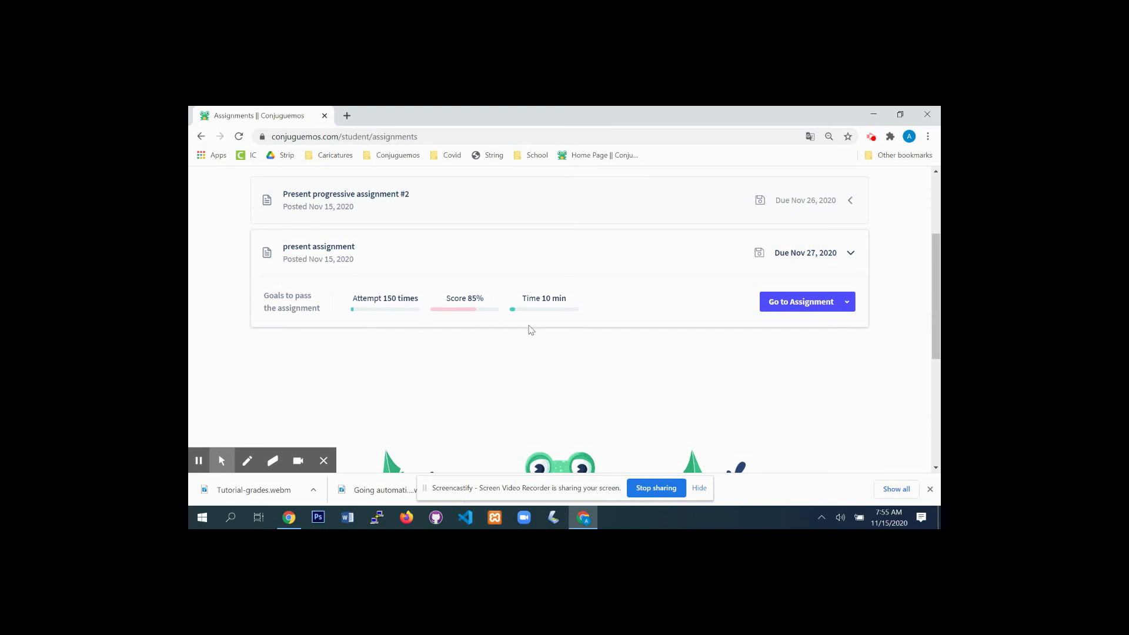
left_click(847, 306)
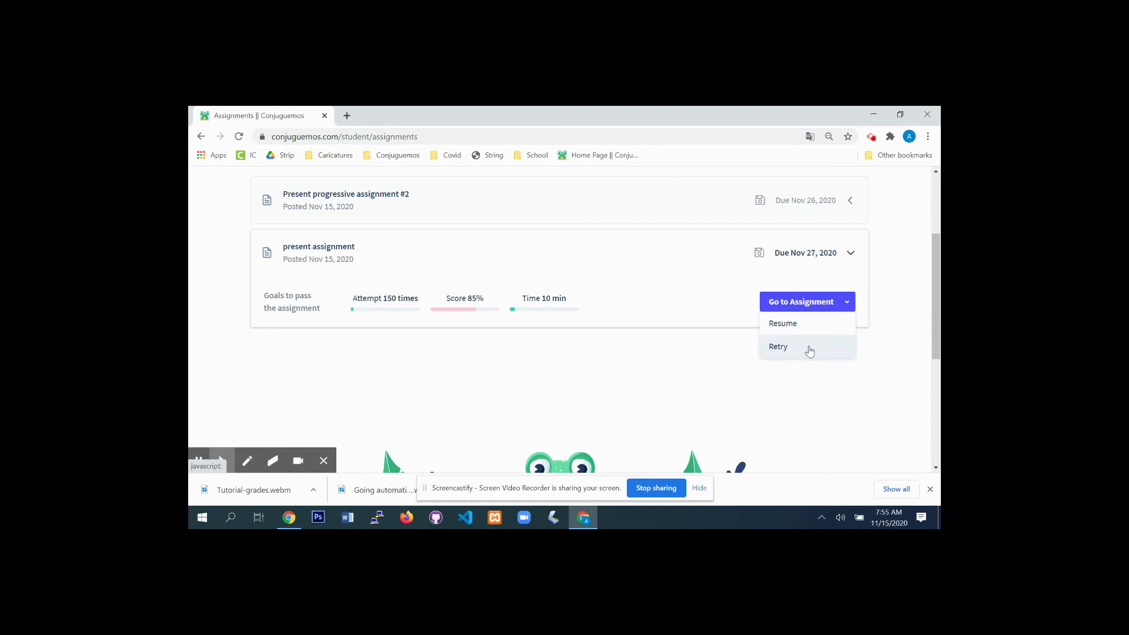
left_click(674, 283)
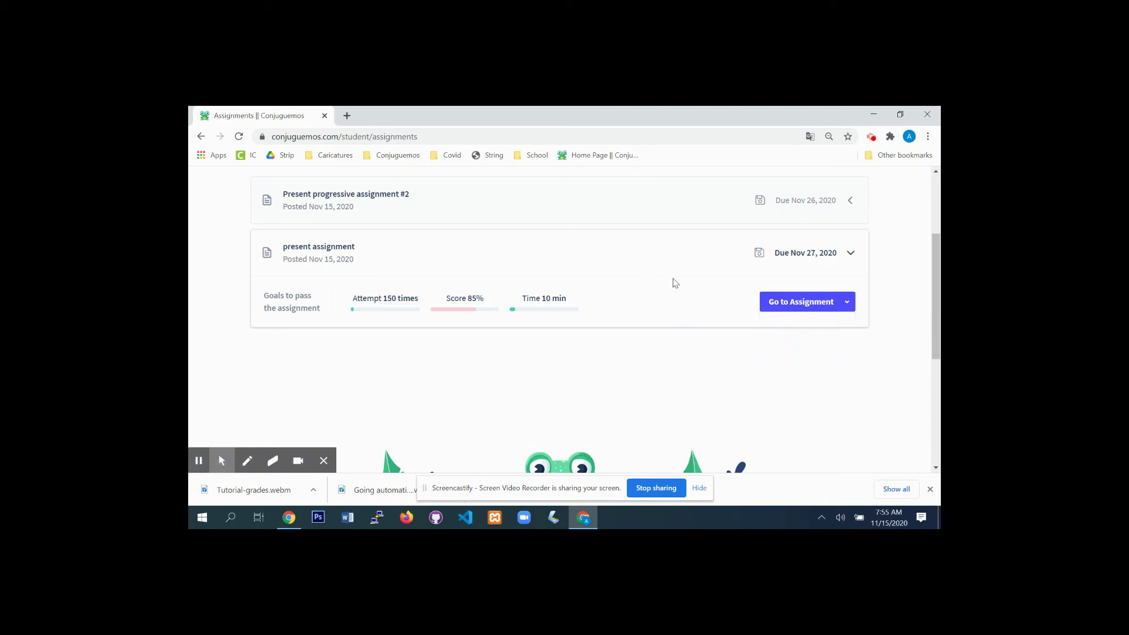
- Choose to retry present assignment, but cancel the deletion of its existing progress
left_click(847, 302)
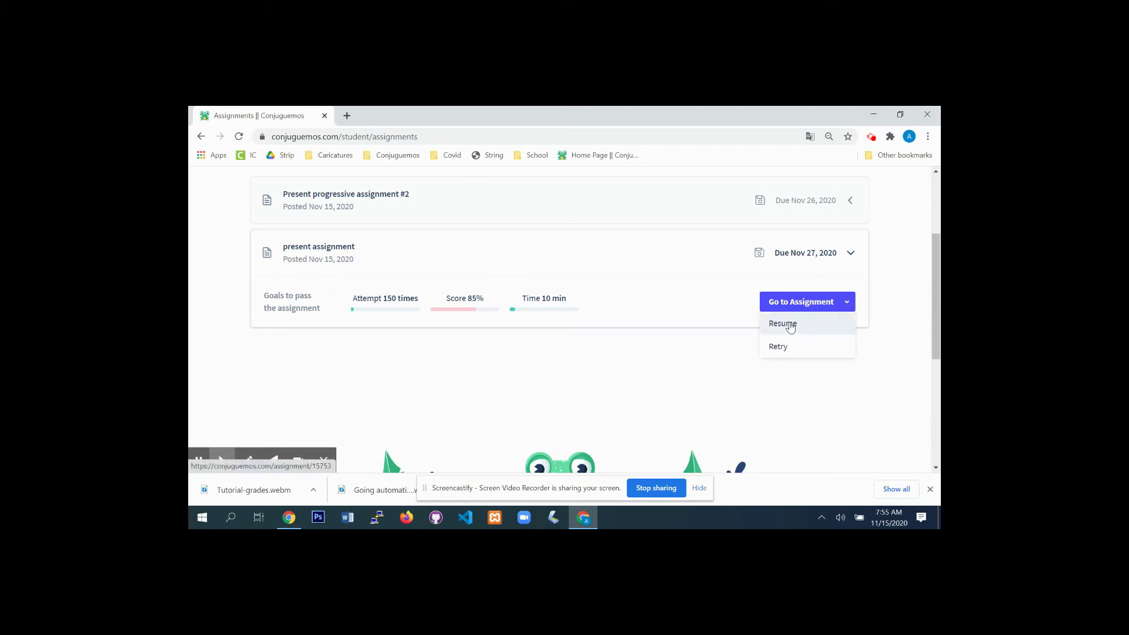
left_click(779, 347)
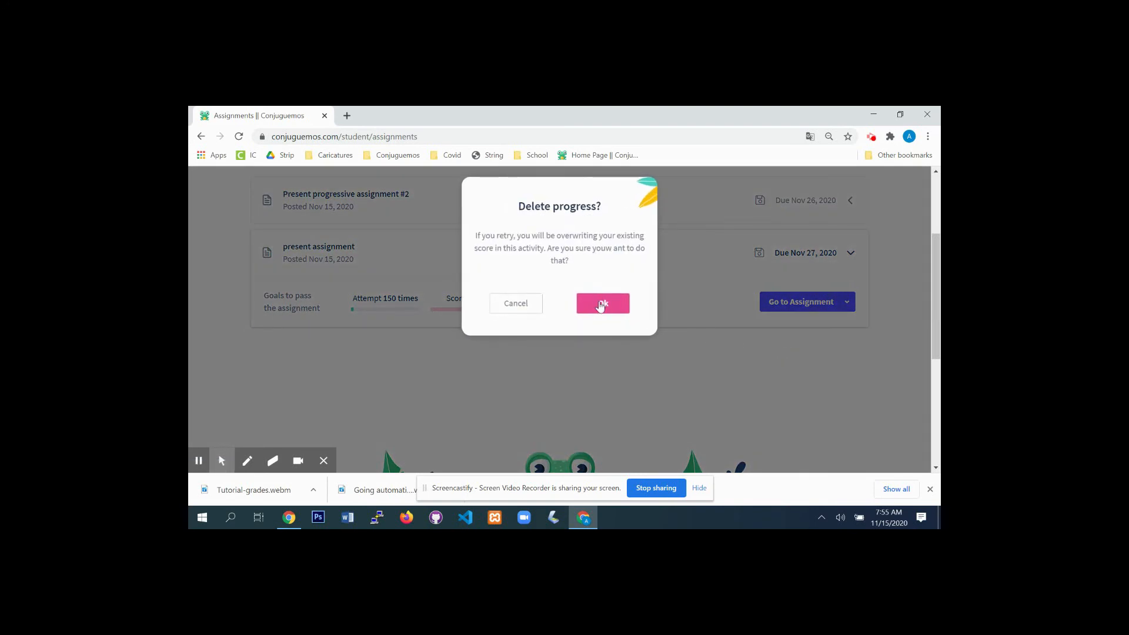
left_click(535, 303)
- Resume present assignment from its saved progress and start answering it
left_click(851, 303)
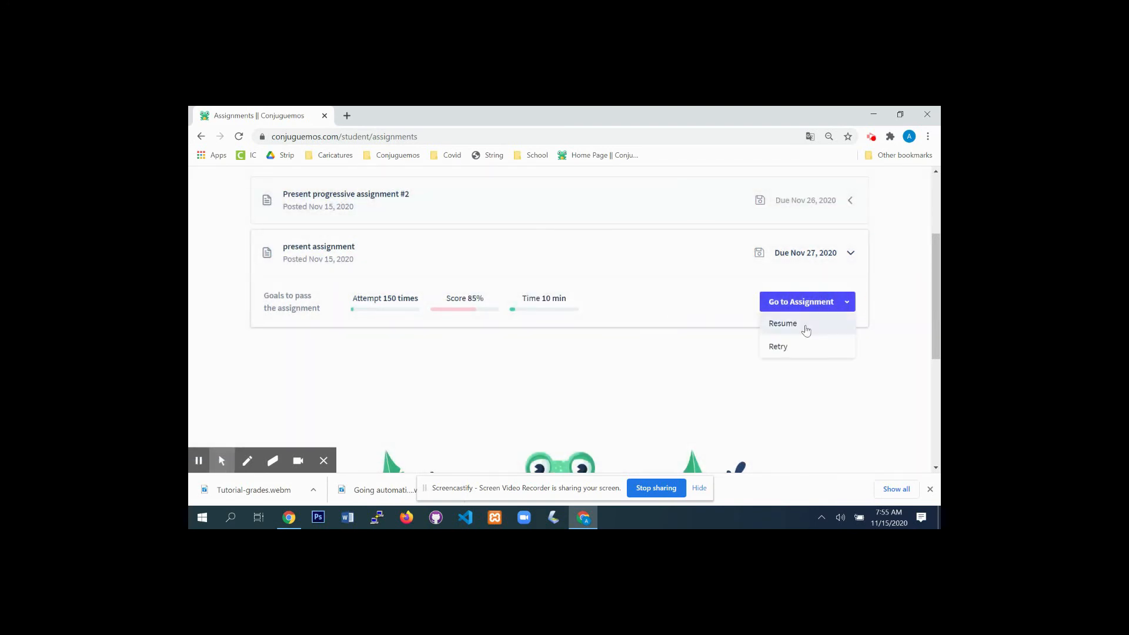
left_click(803, 324)
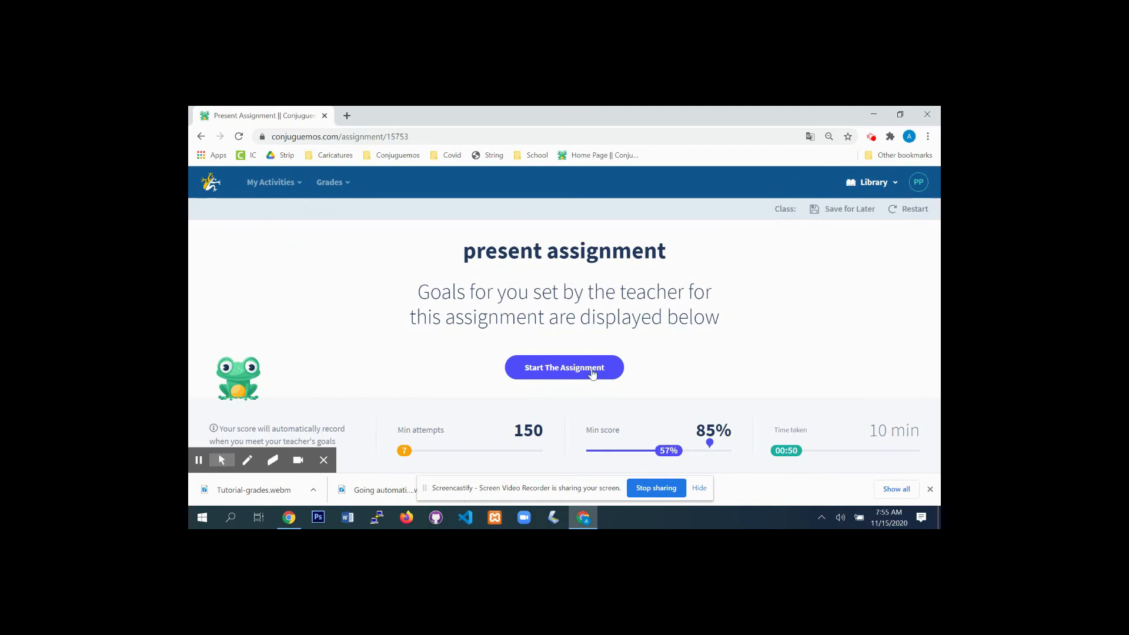
left_click(592, 372)
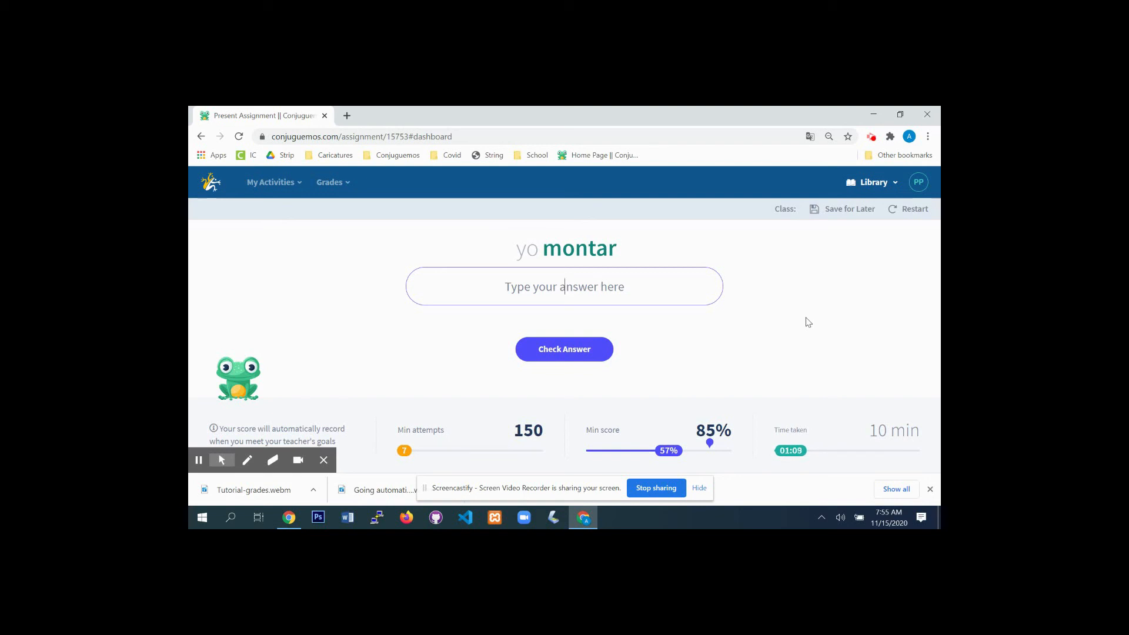
- Log out of the student account and log in to the teacher account with its username and saved password
left_click(919, 184)
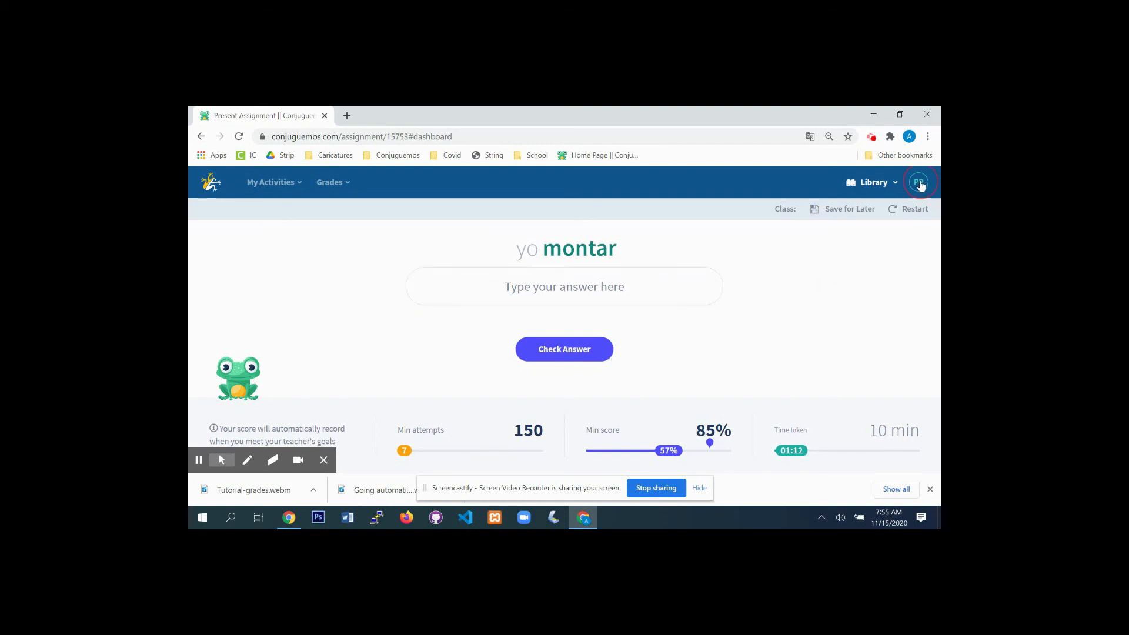
left_click(846, 280)
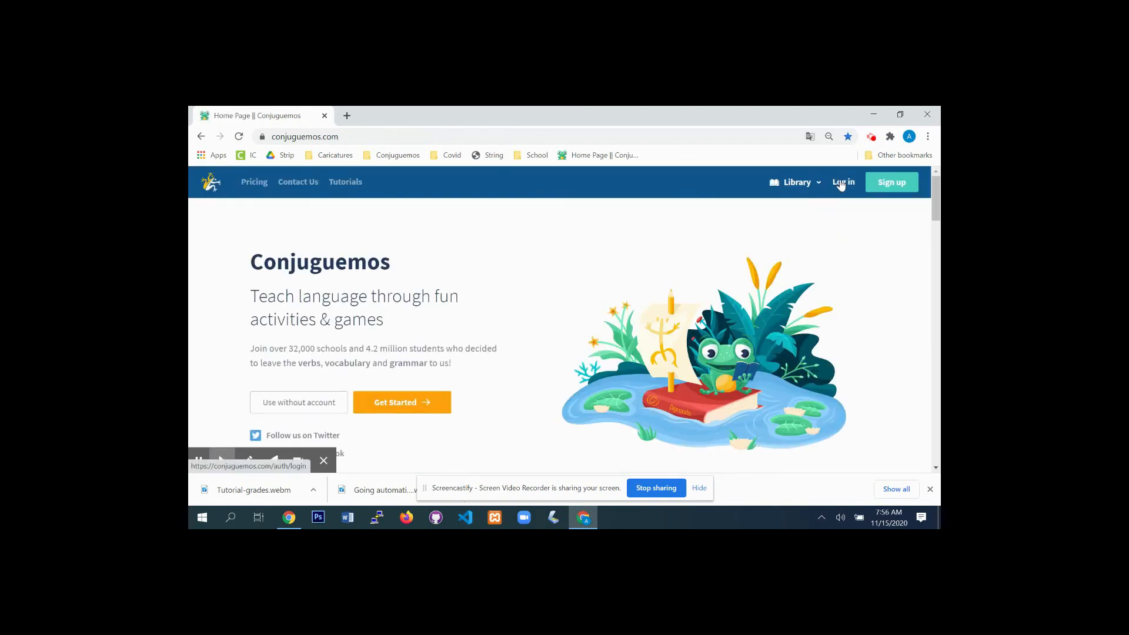
left_click(840, 183)
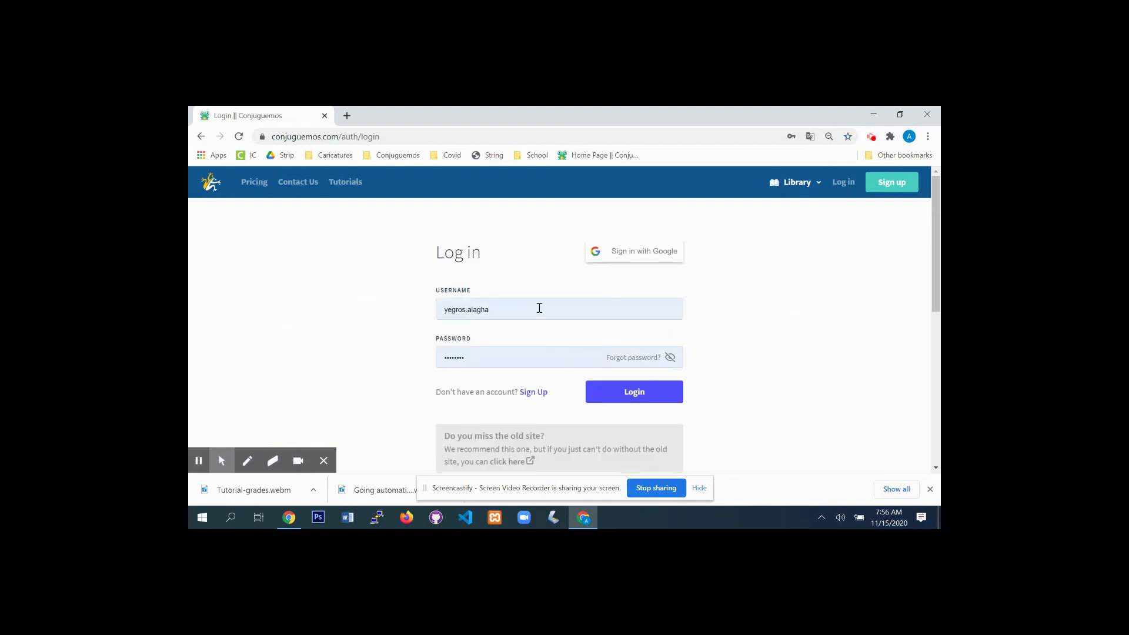
left_click(539, 309)
left_click(499, 159)
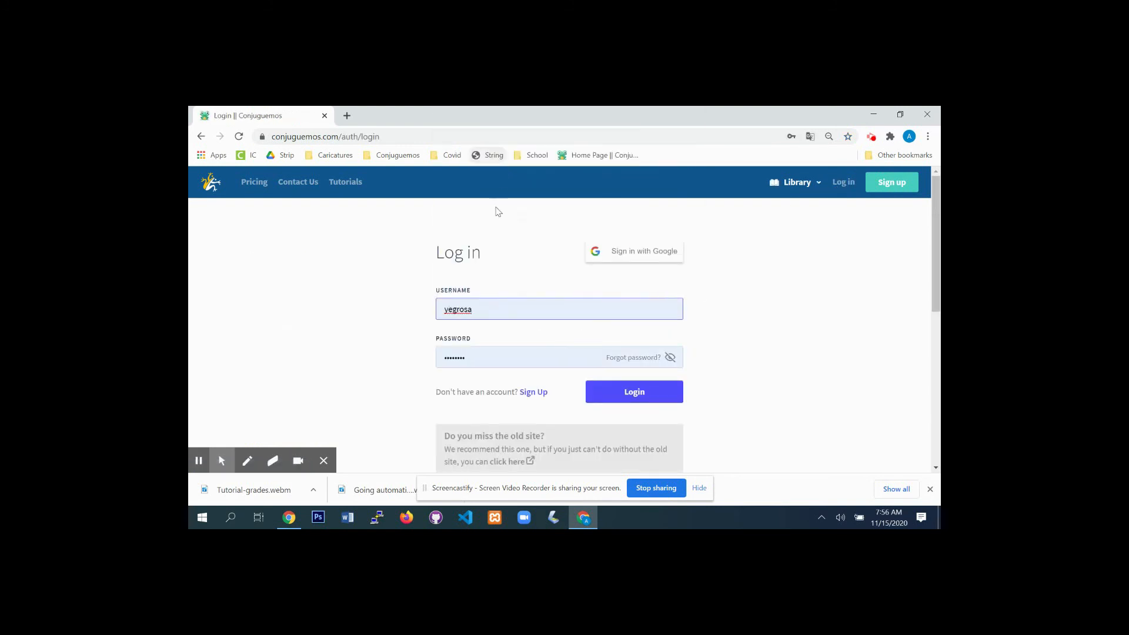
left_click(627, 397)
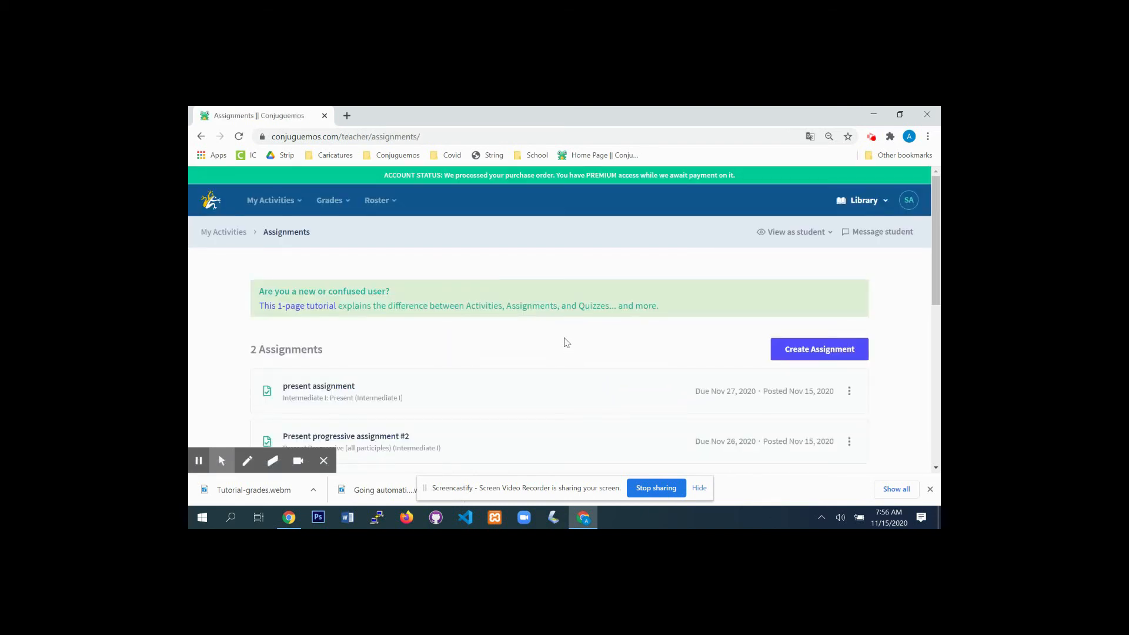
- Open the assignment gradebook and display the grades of the Intermediate I class
left_click(338, 205)
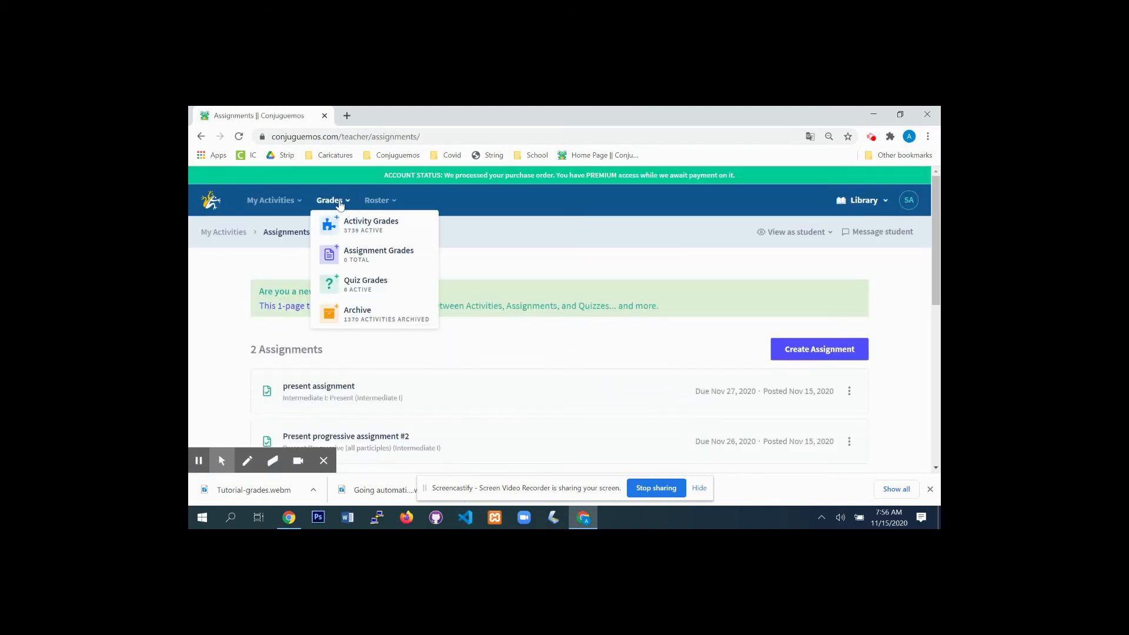
left_click(351, 266)
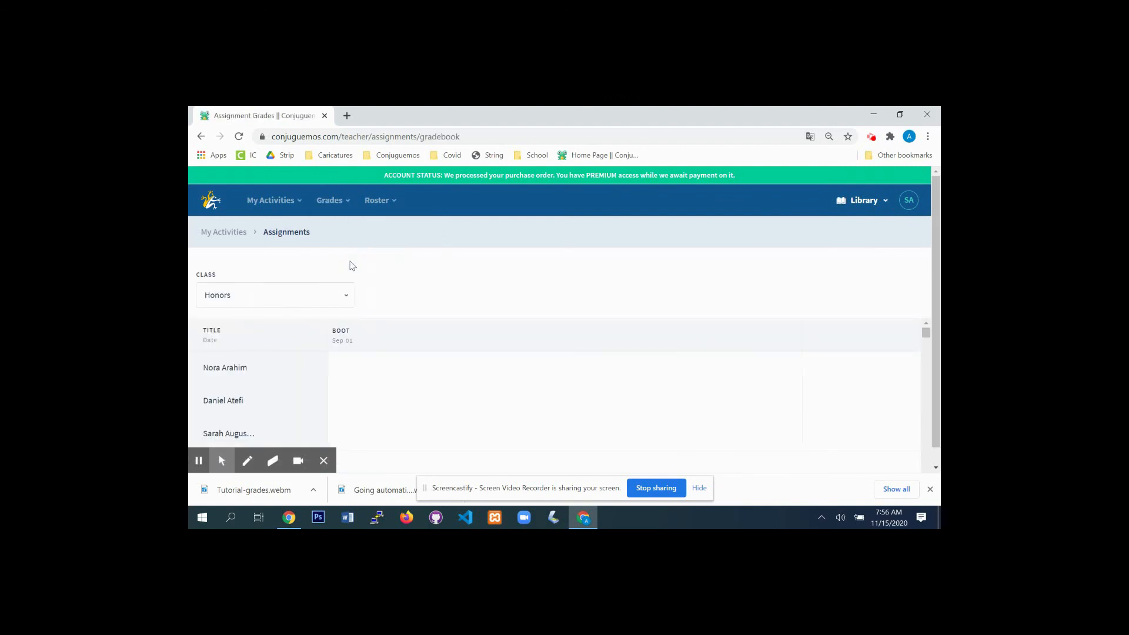
left_click(344, 297)
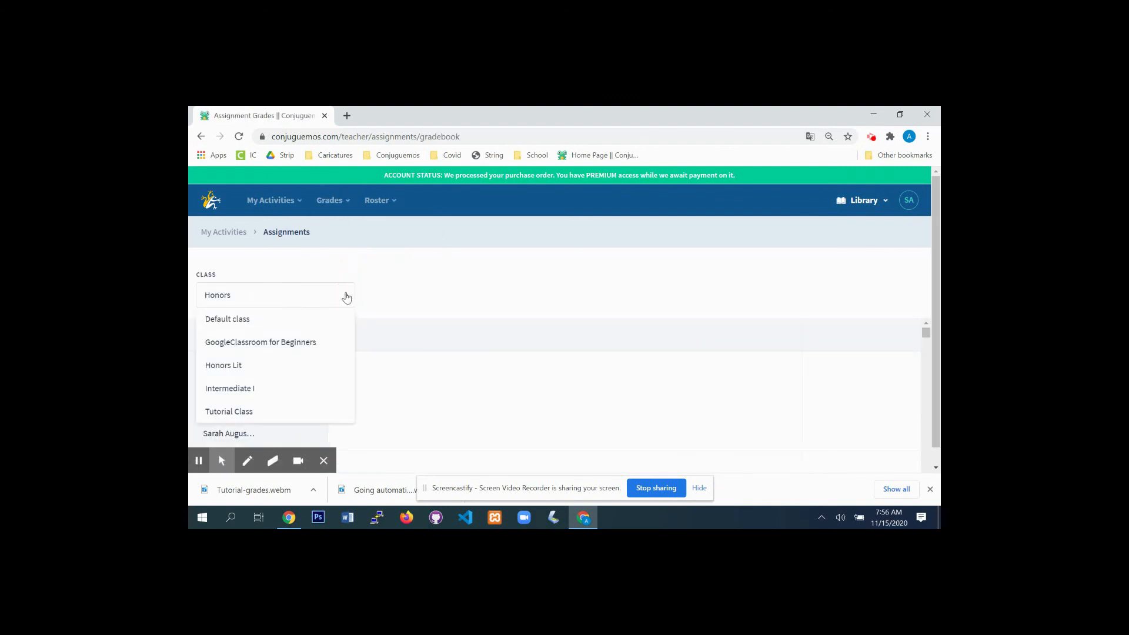
left_click(288, 389)
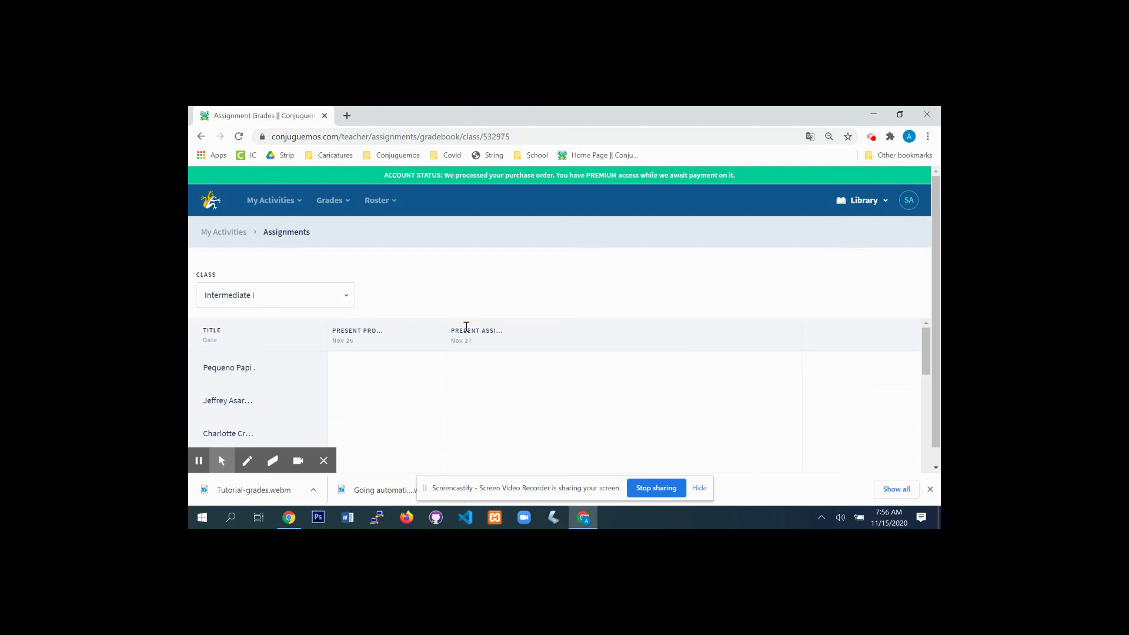
- Open the activity grades, check the teacher's account options and dismiss them
left_click(346, 201)
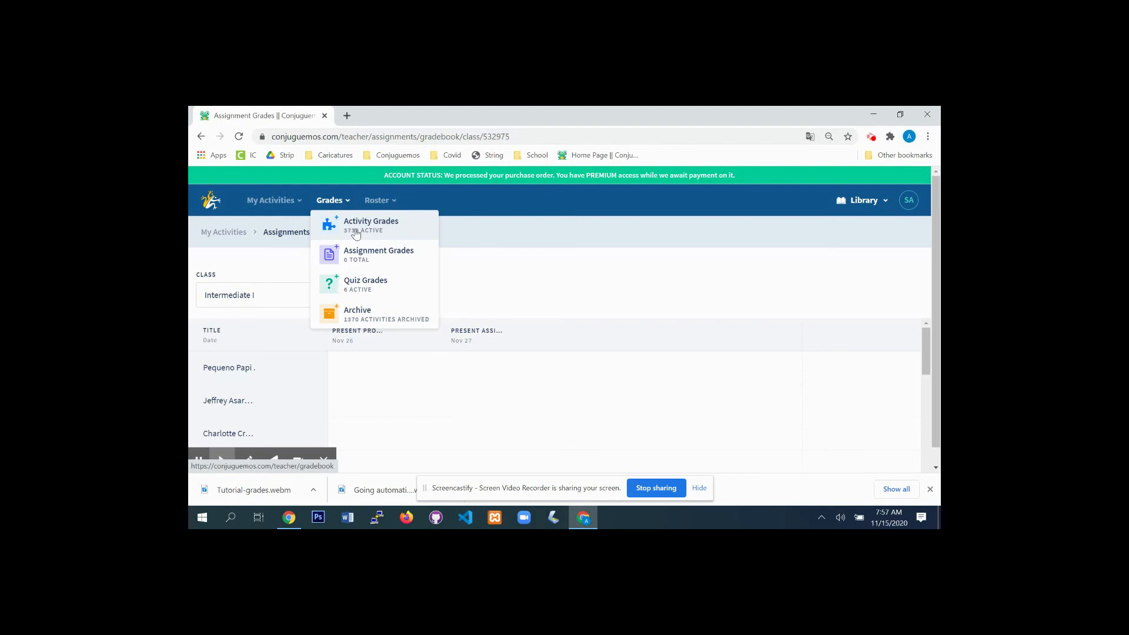
left_click(355, 229)
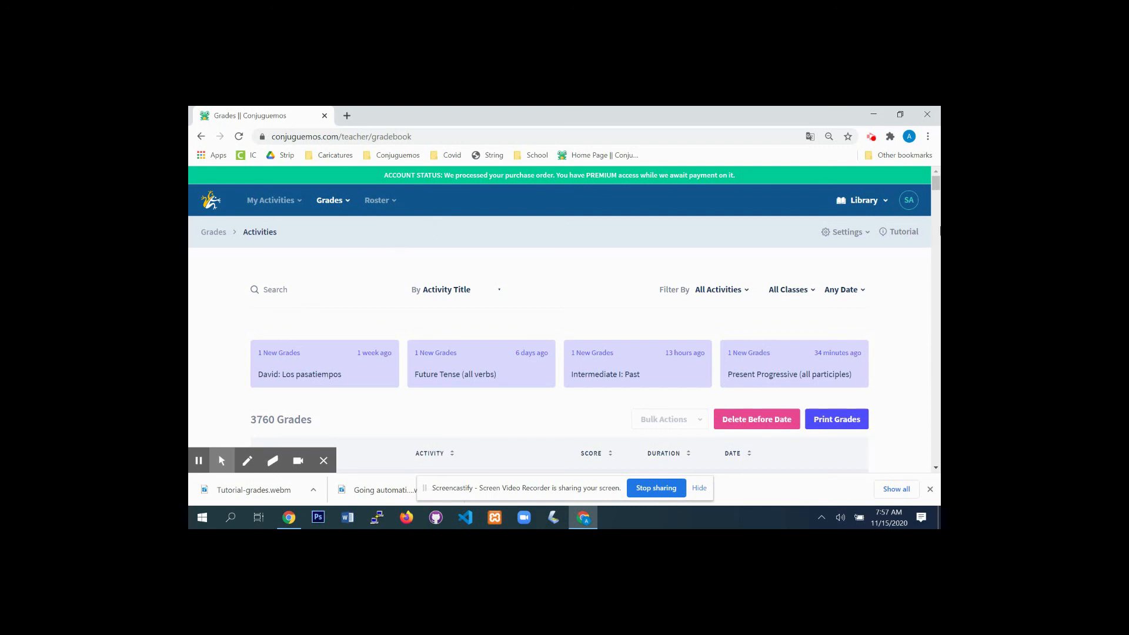
left_click(910, 202)
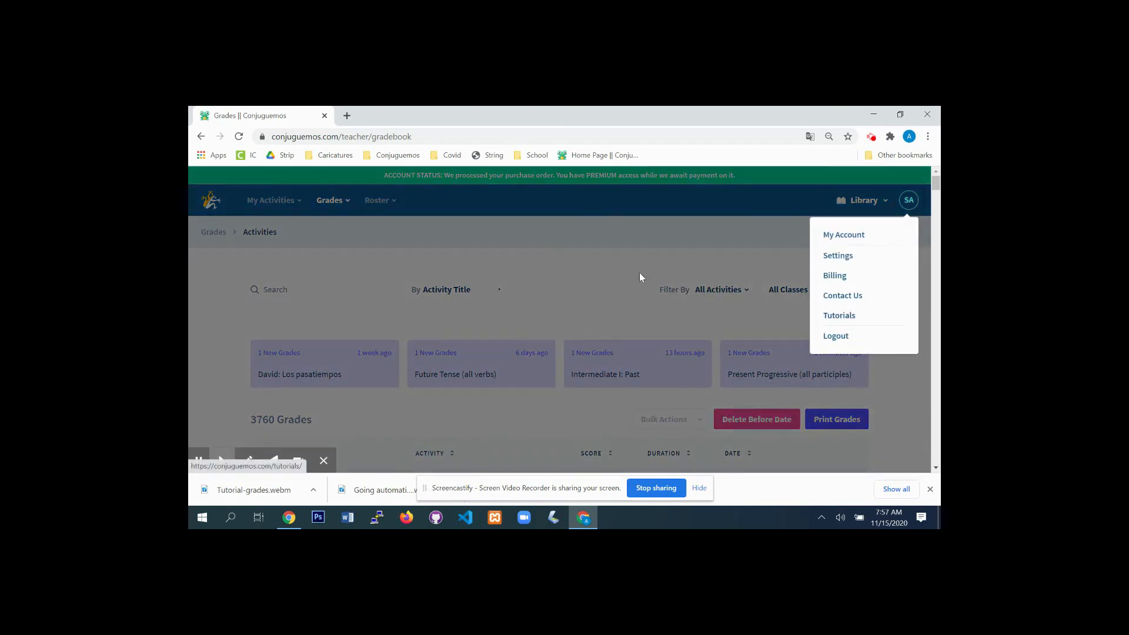
left_click(598, 263)
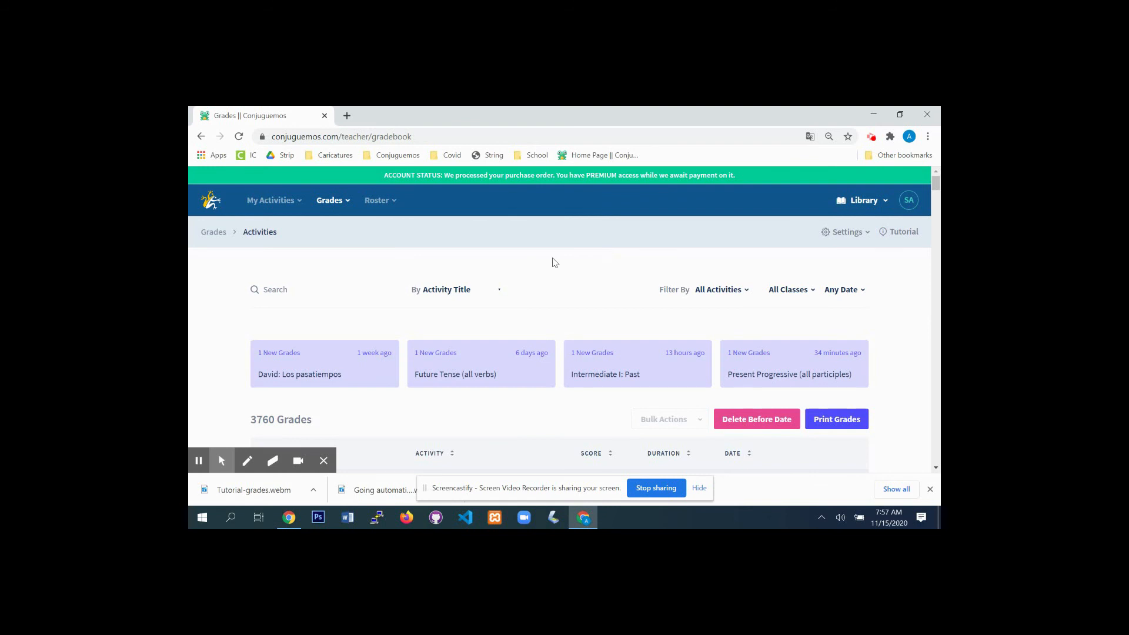
- Open the teacher's list of quizzes and examine the Future Quiz entry
left_click(272, 201)
left_click(294, 298)
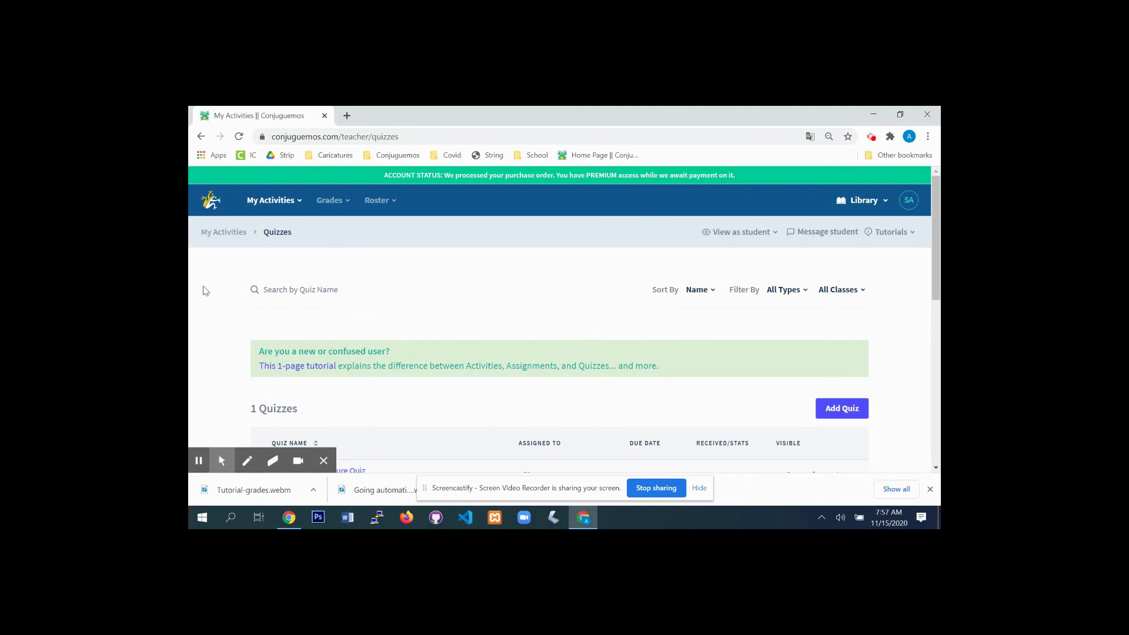
scroll(205, 290, "down", 2)
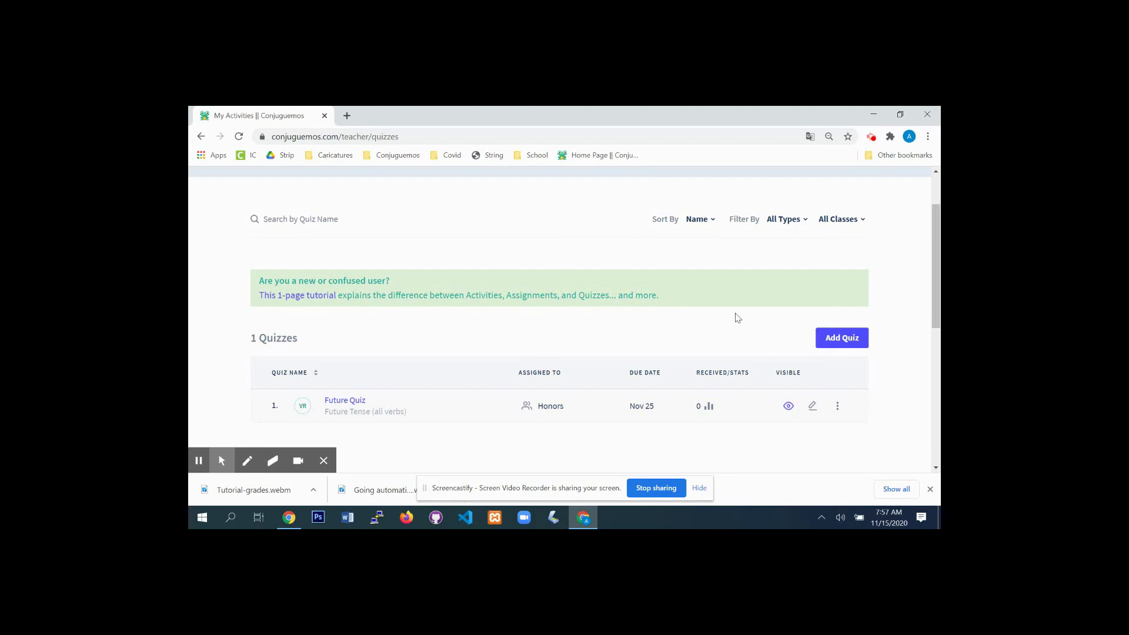
- Open Future Quiz, start it and enter "asdfasfd" as the answer to yo/decir
left_click(350, 402)
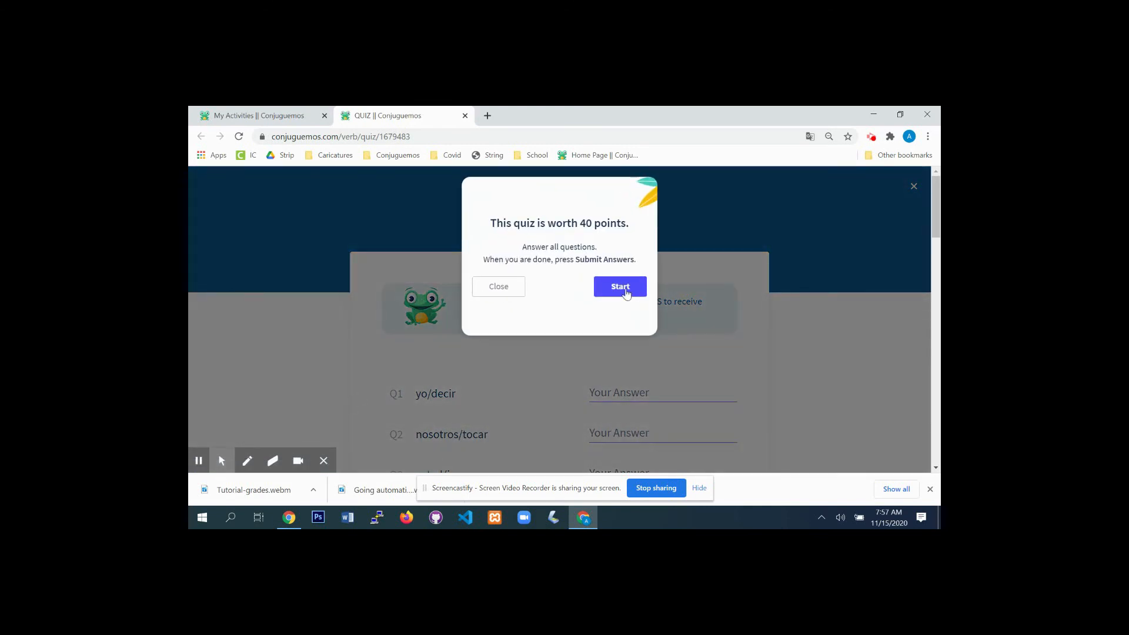
left_click(620, 287)
scroll(783, 326, "down", 2)
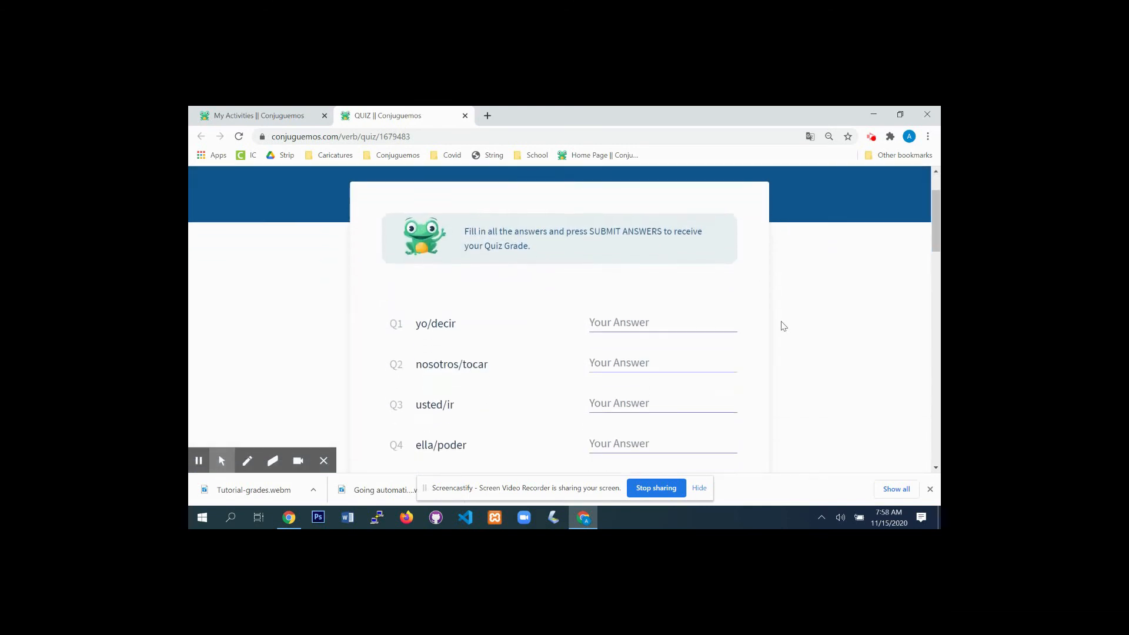
scroll(783, 327, "down", 2)
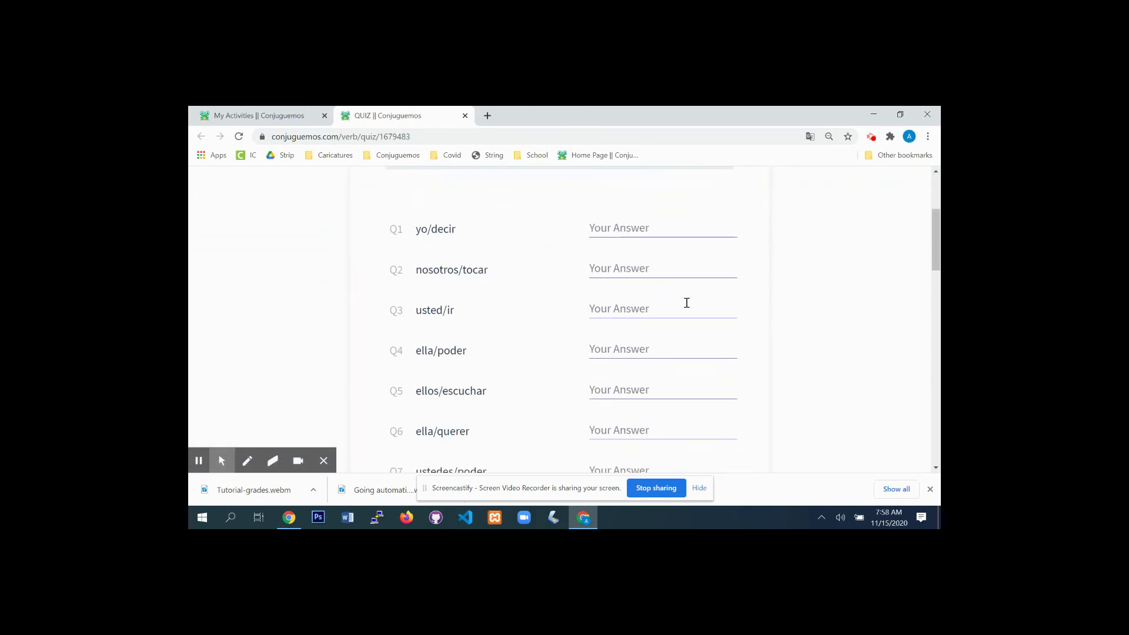
left_click(631, 229)
type("asdasd")
- Look through the remaining Future Quiz questions and close the quiz without submitting it
mouse_move(935, 258)
left_mouse_down()
mouse_move(937, 454)
mouse_move(938, 246)
left_mouse_up()
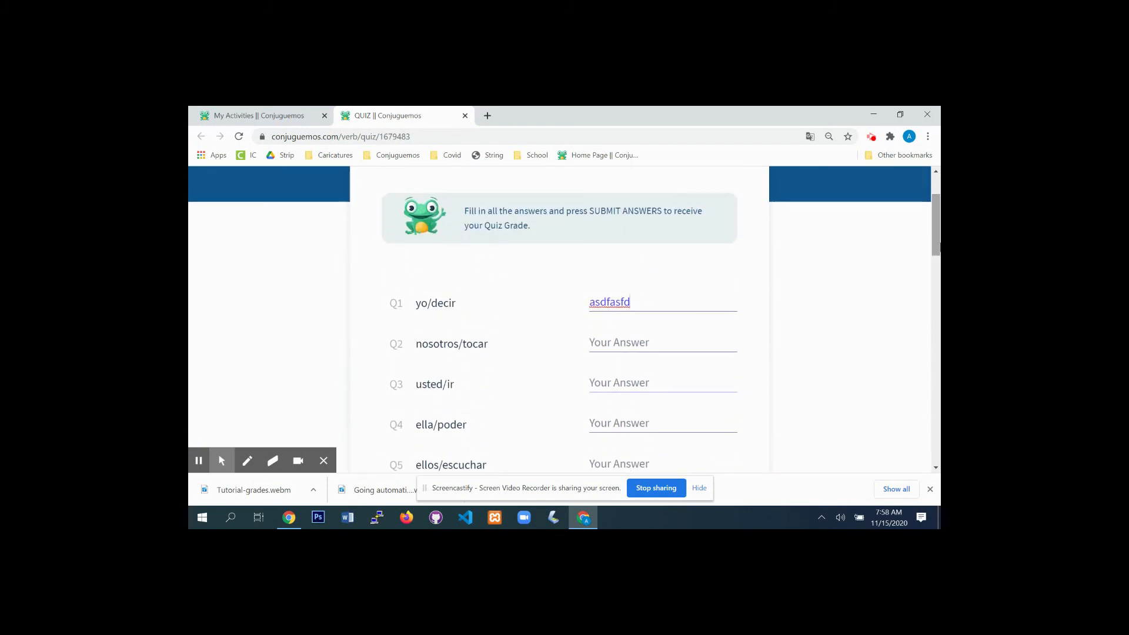
left_click_drag(938, 247, 938, 333)
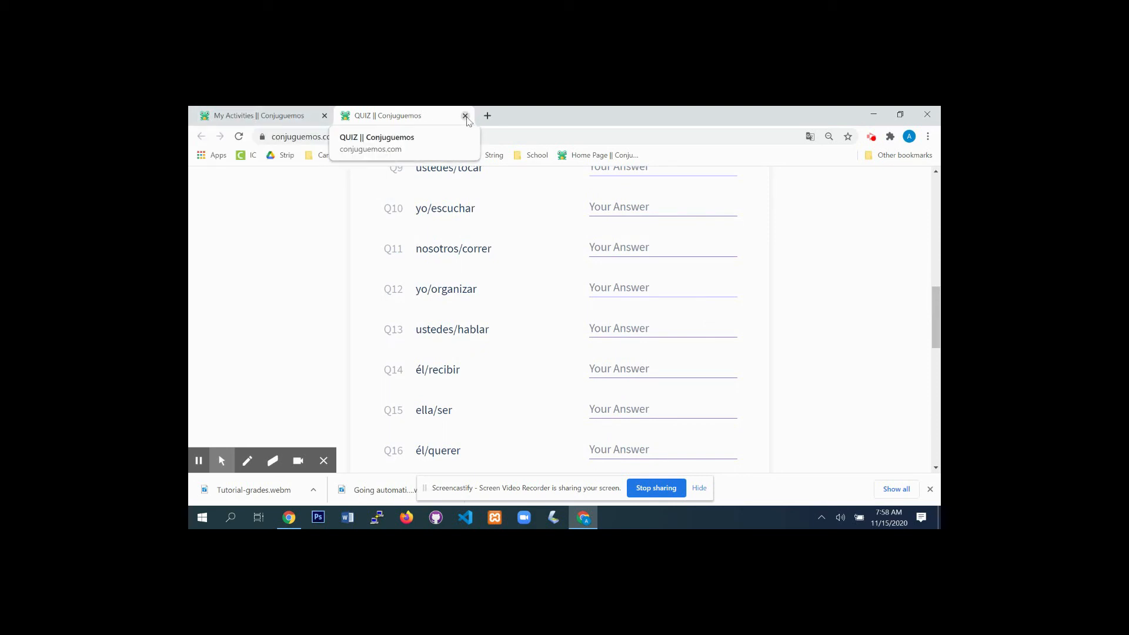
left_click(465, 115)
- Begin adding a quiz to check which activities it can use, and dismiss the dialog without choosing one
scroll(929, 300, "down", 1)
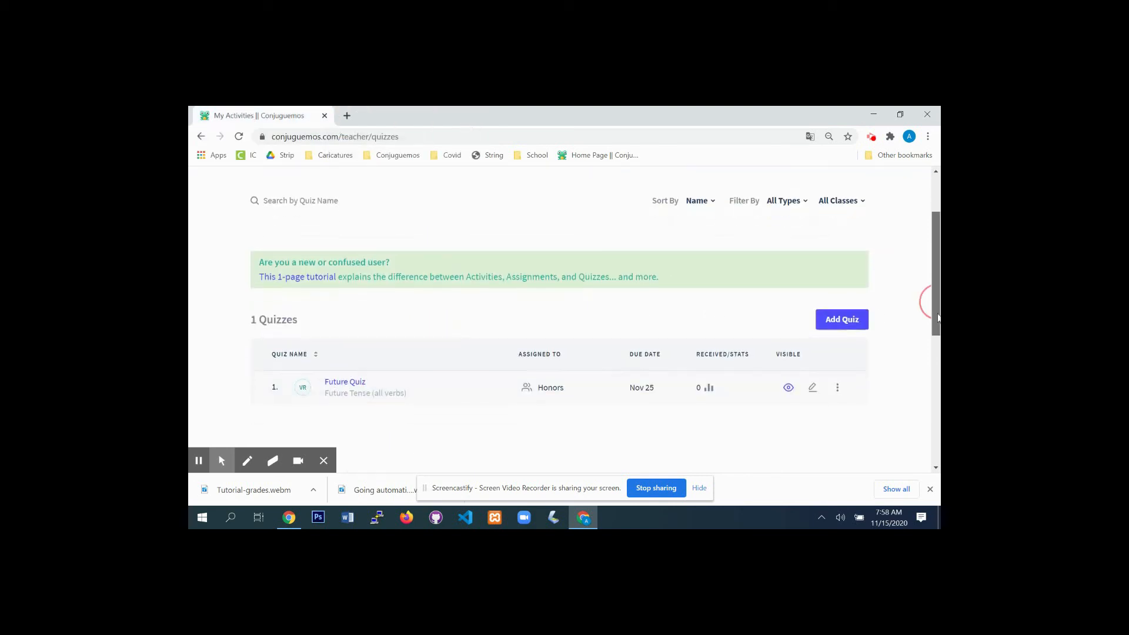
left_click(848, 271)
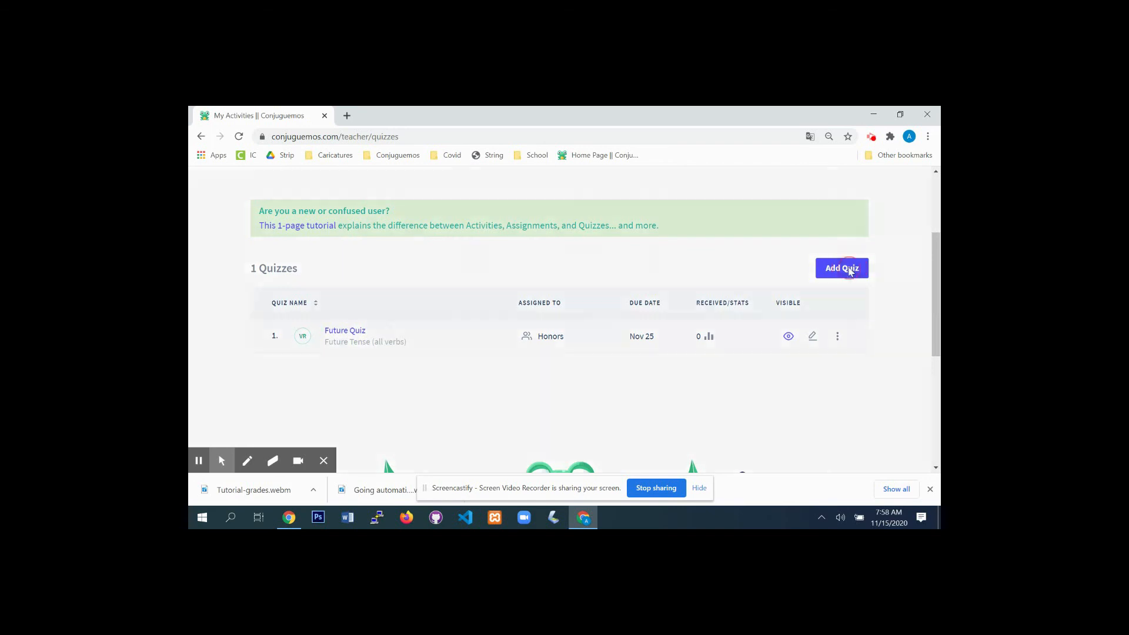
left_click(634, 248)
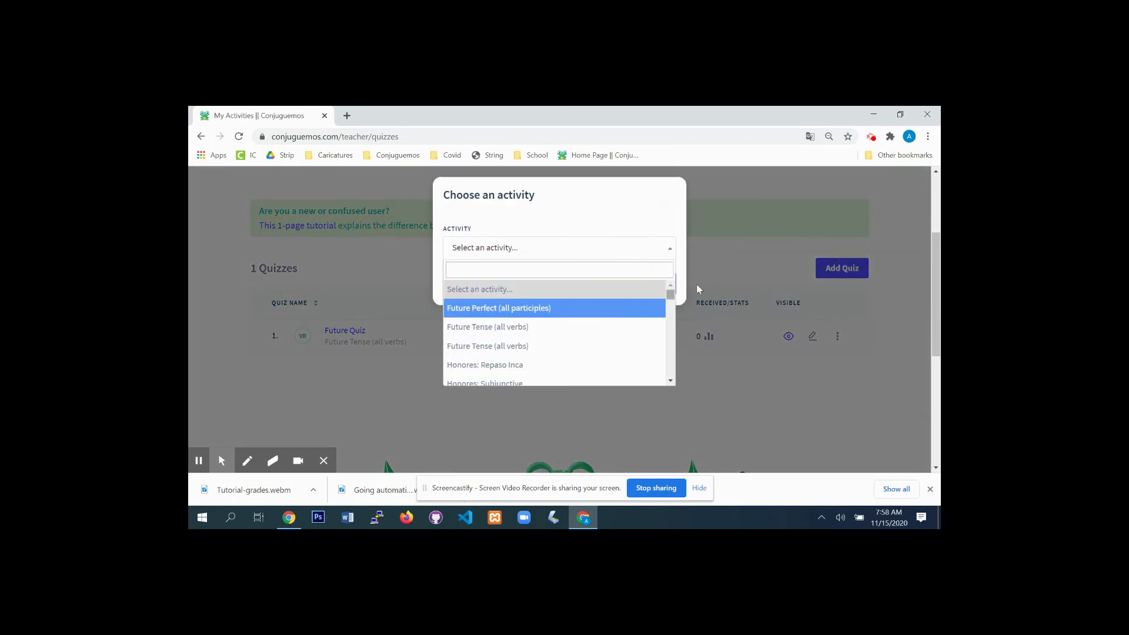
left_click(730, 243)
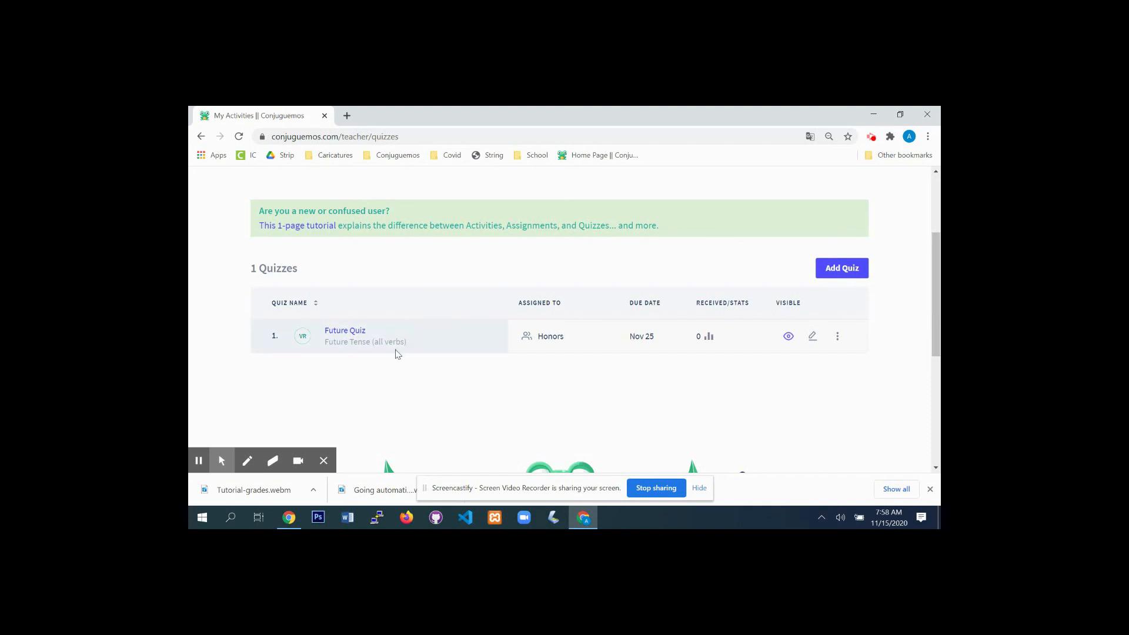
- Check which classes Future Quiz is assigned to, and hide the quiz from students
left_click(526, 337)
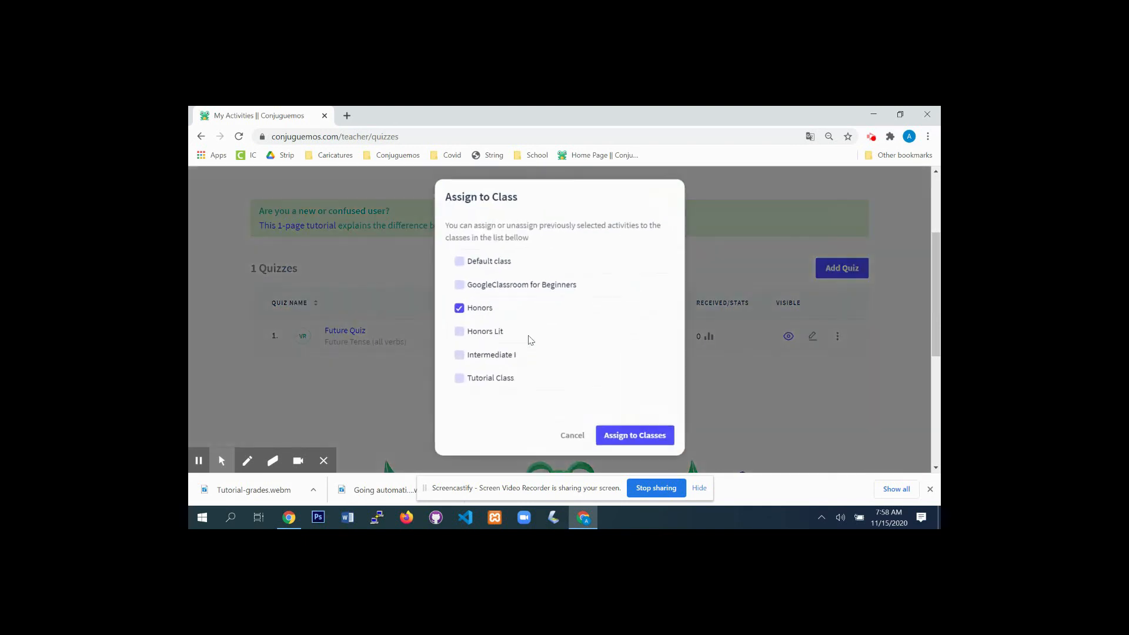
left_click(744, 257)
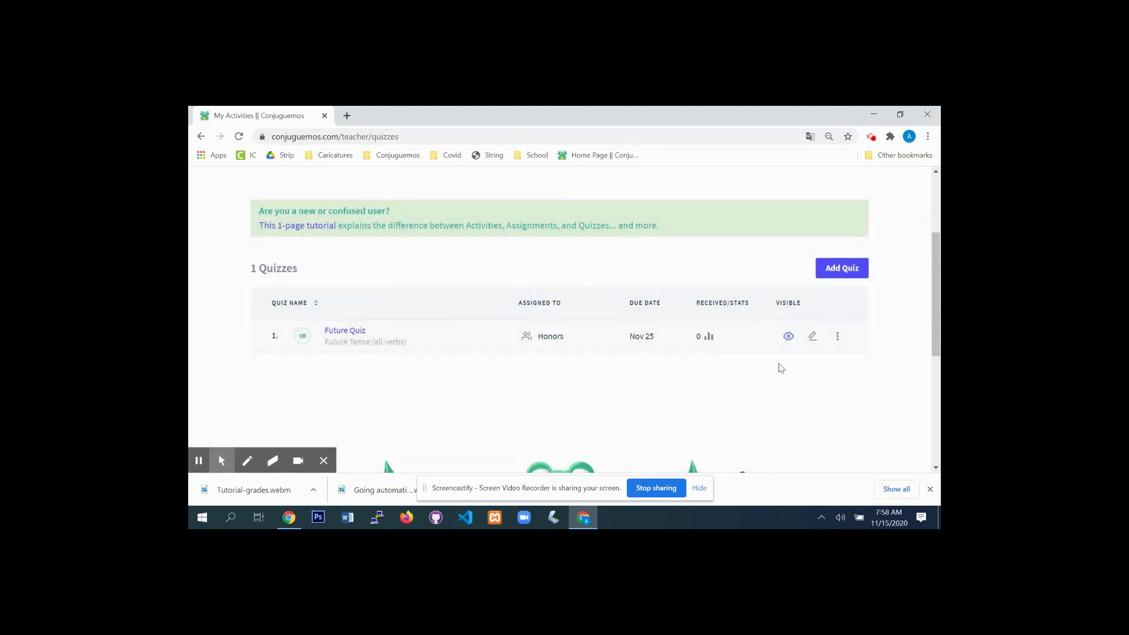
left_click(789, 337)
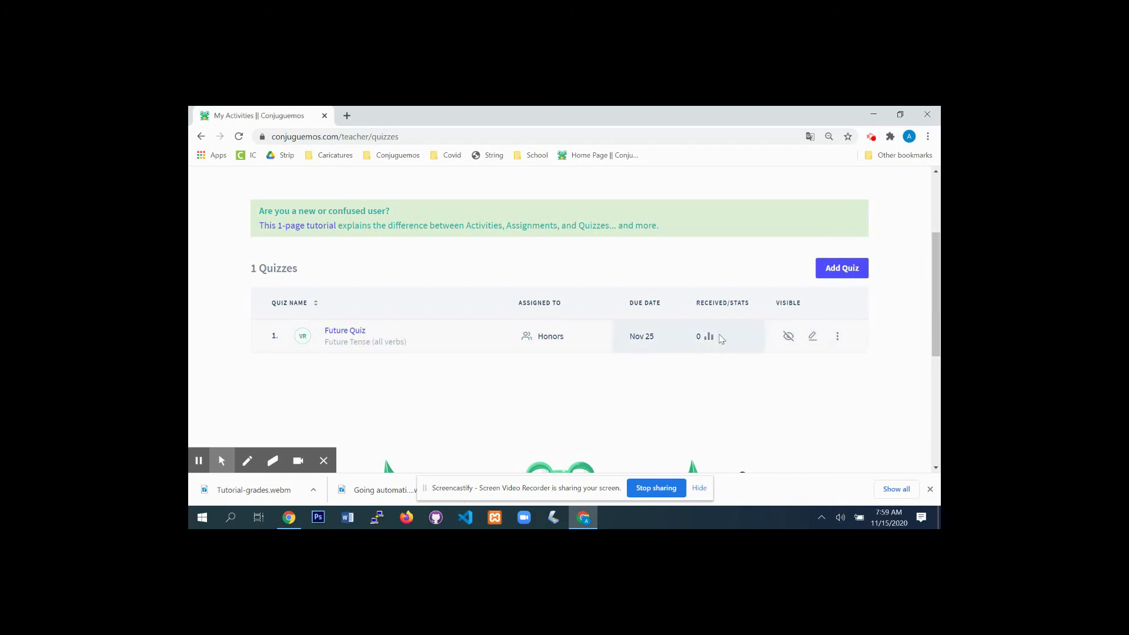
- Check the available grade categories, including quiz grades, and review the Future Quiz entry in the quiz list
scroll(741, 378, "up", 3)
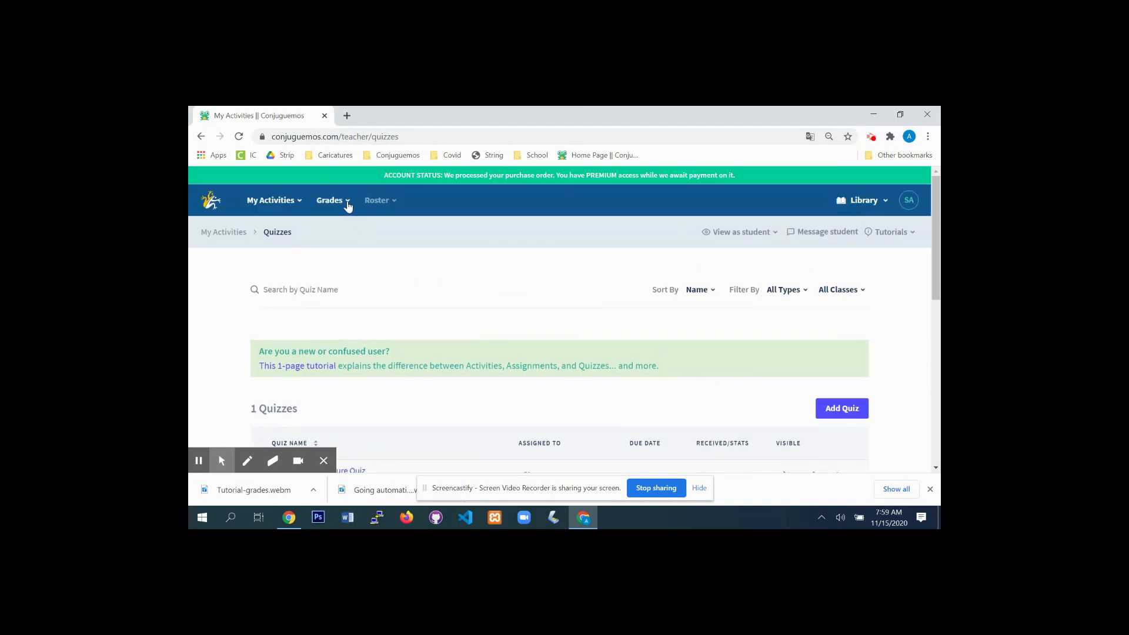
left_click(346, 205)
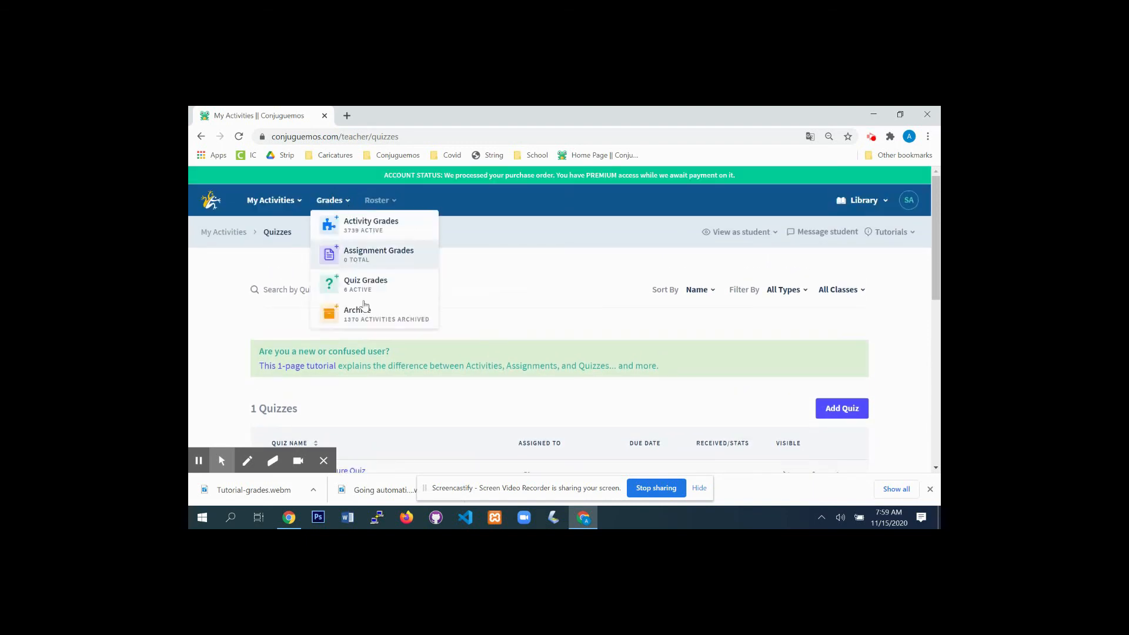
left_click(545, 399)
scroll(545, 402, "down", 2)
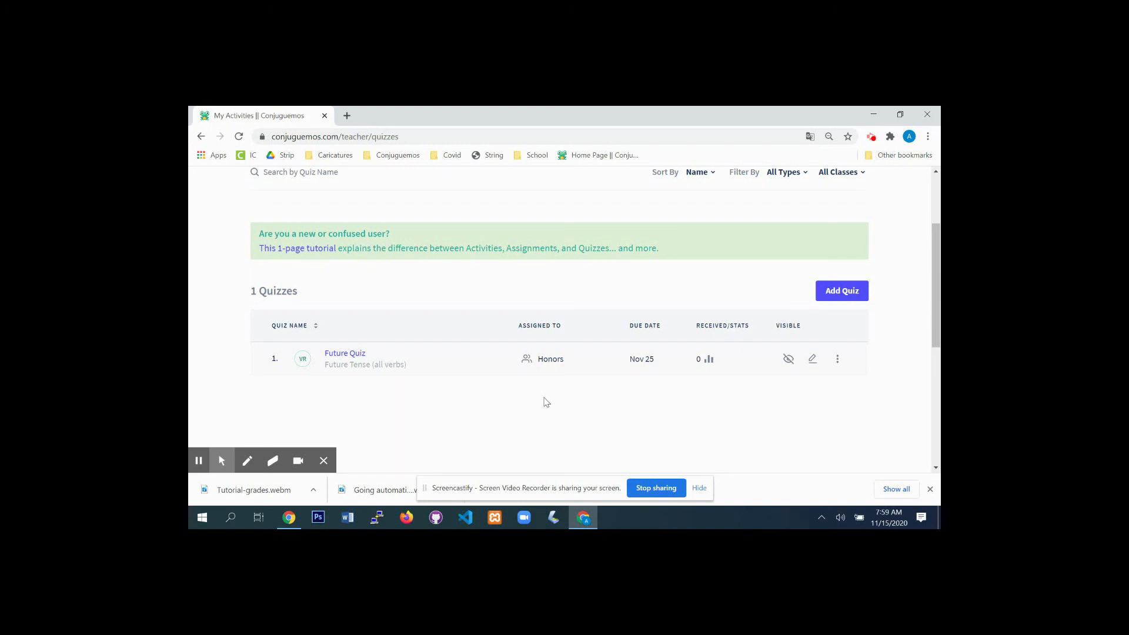
scroll(546, 402, "up", 2)
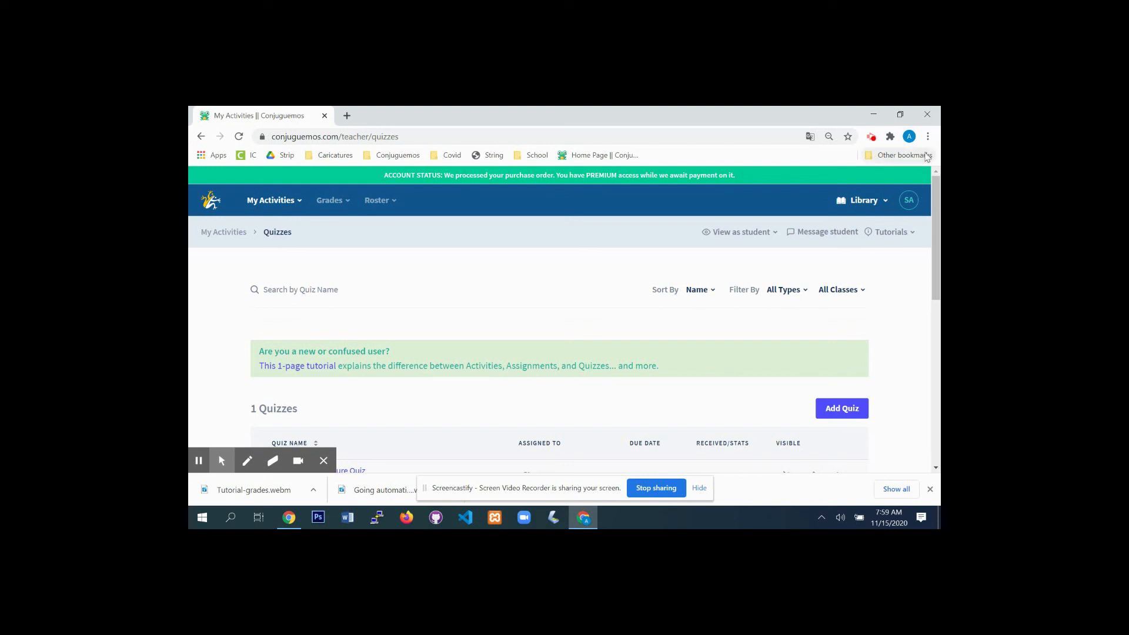
- Check the teacher's account options, dismiss them and open the screen recorder's controls
left_click(908, 205)
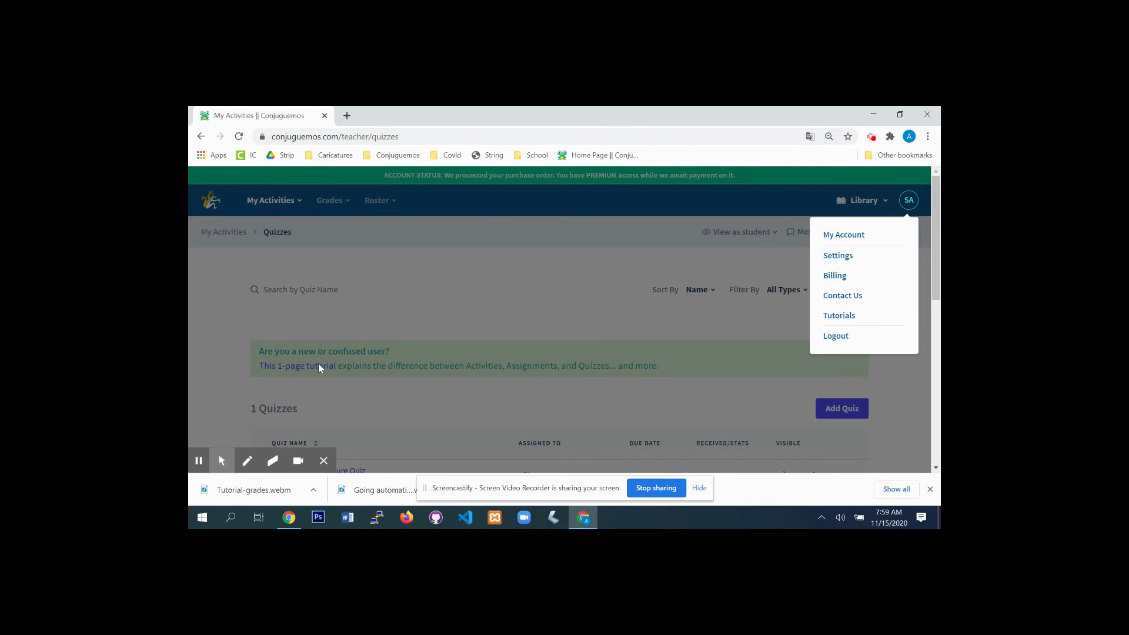
left_click(439, 299)
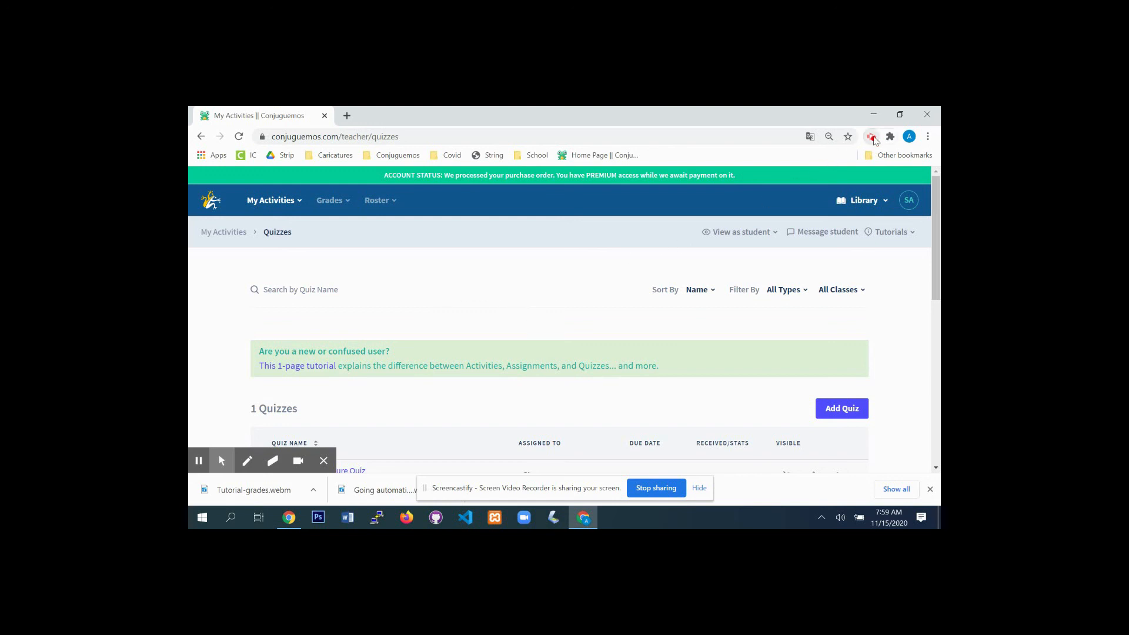
left_click(871, 137)
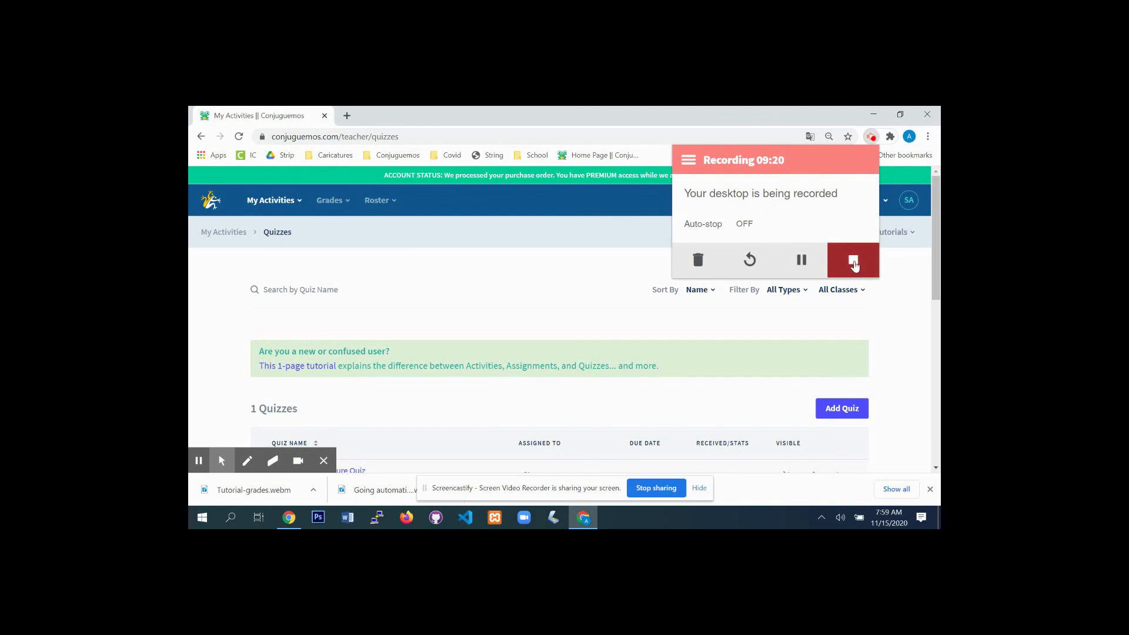